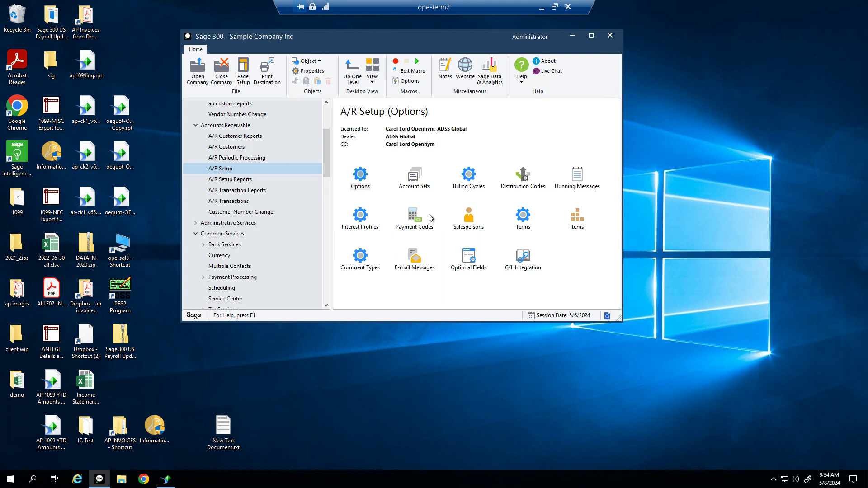
Compare A/R Customers and A/R Setup, then open A/R Transactions and reposition the window
click(223, 148)
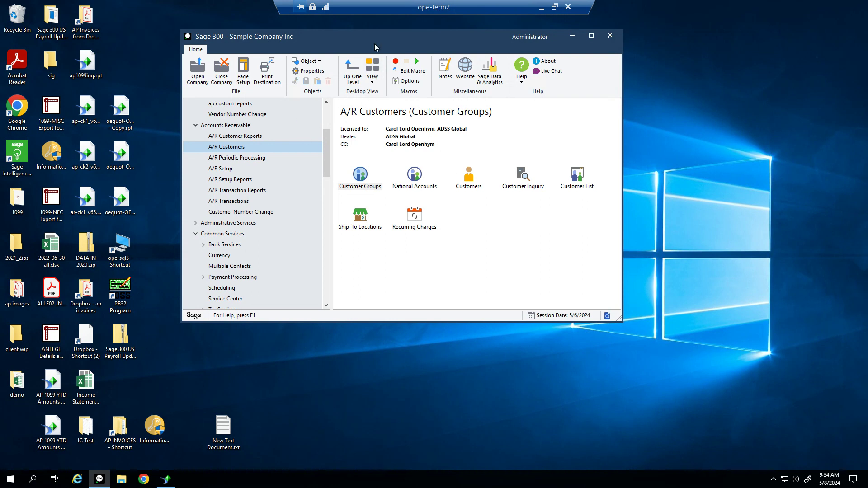
click(224, 169)
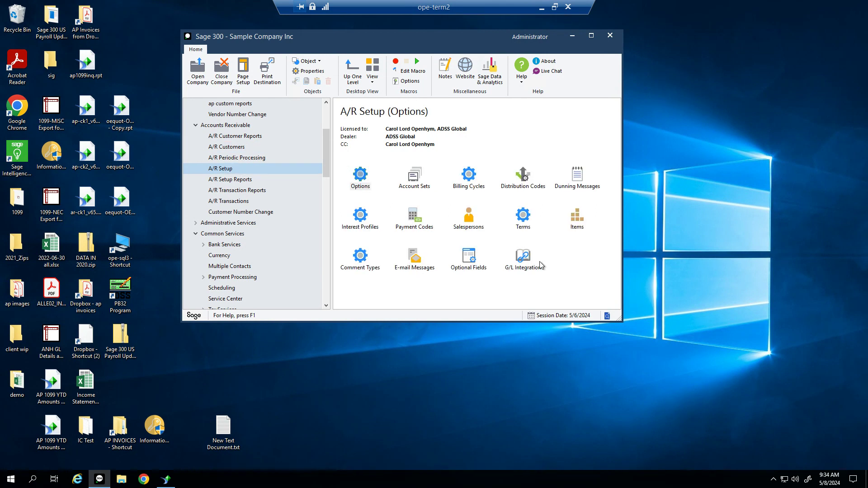
click(237, 152)
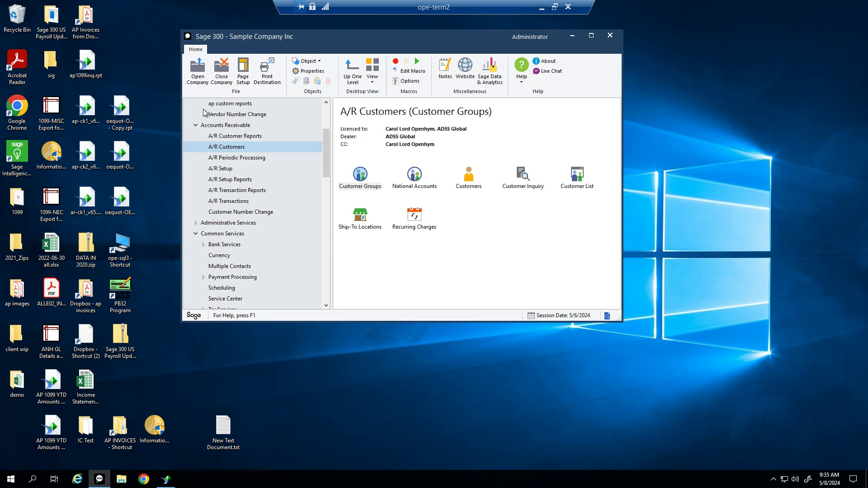
click(233, 201)
drag(405, 36, 450, 39)
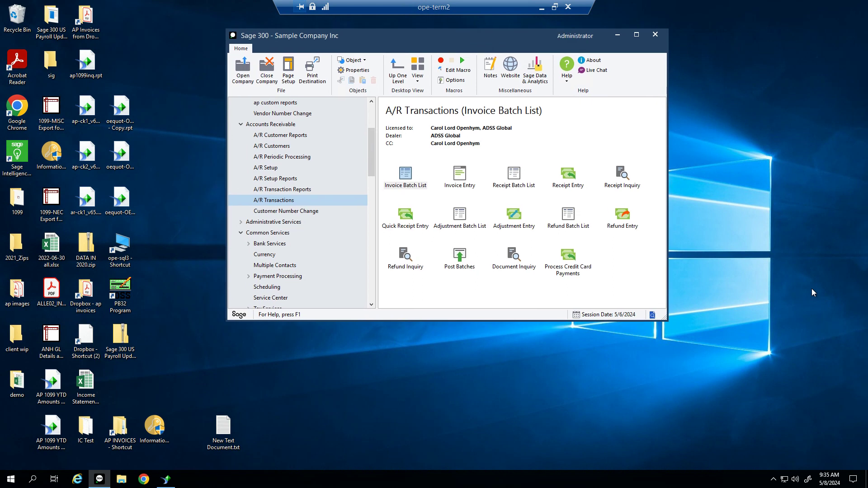
Open the A/R Invoice Batch List with posted and deleted batches shown
double_click(409, 188)
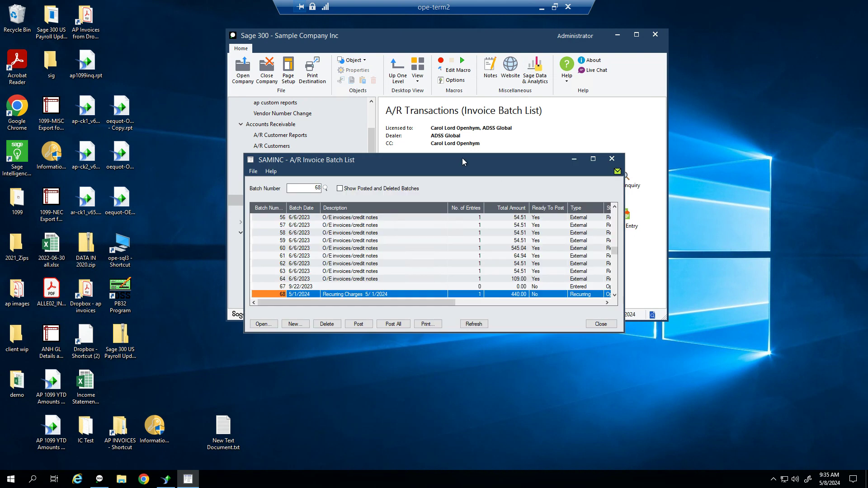
drag(458, 158, 492, 249)
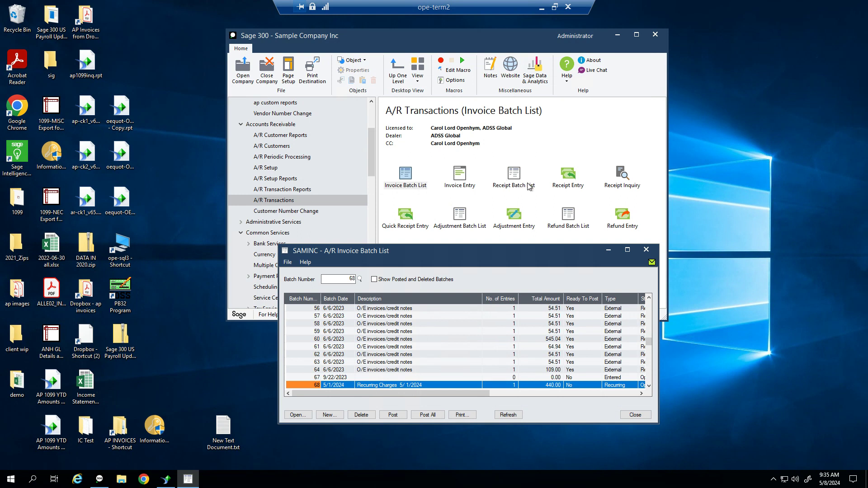
drag(531, 248, 546, 143)
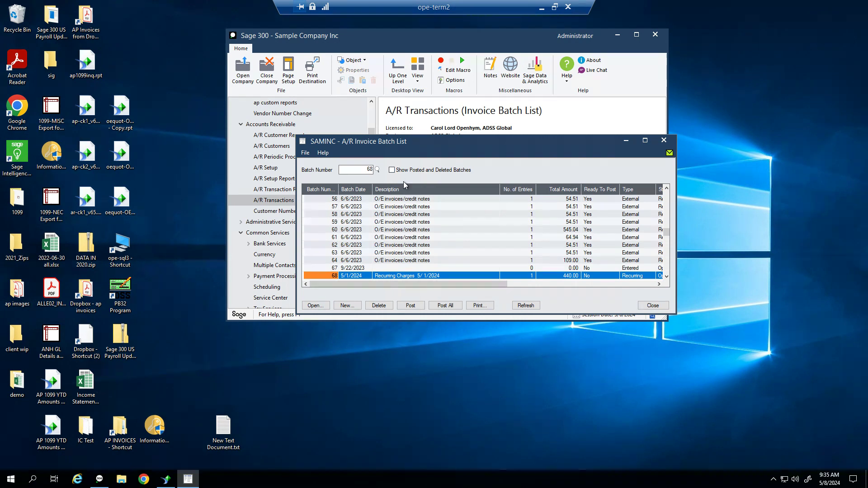
click(392, 171)
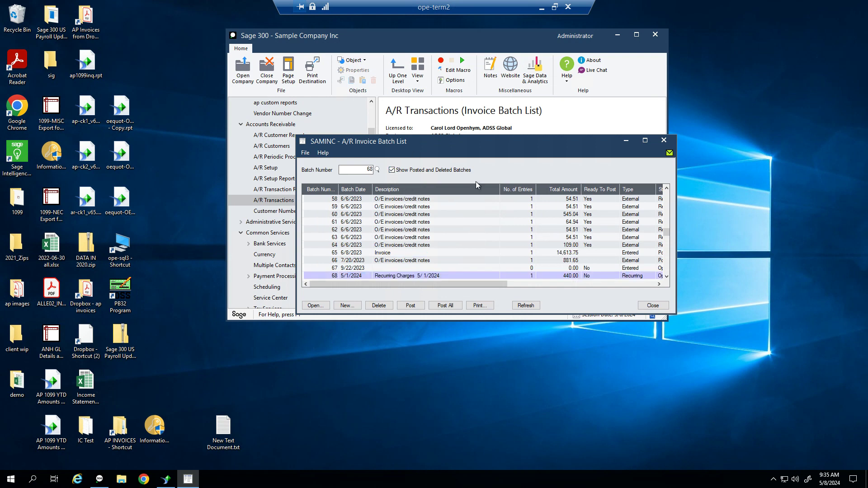
Scroll through the batches, selecting batch 15 and checking batch 8's posting sequence
scroll(522, 277, up, 4)
scroll(522, 276, up, 10)
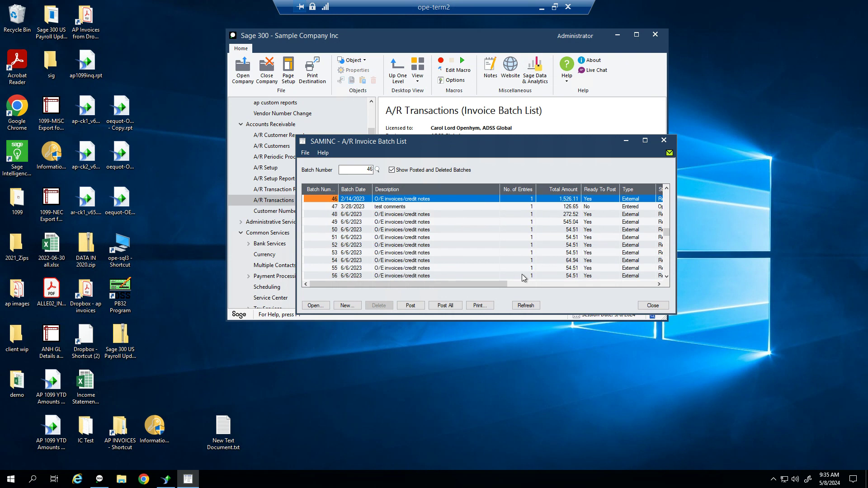
scroll(522, 276, up, 5)
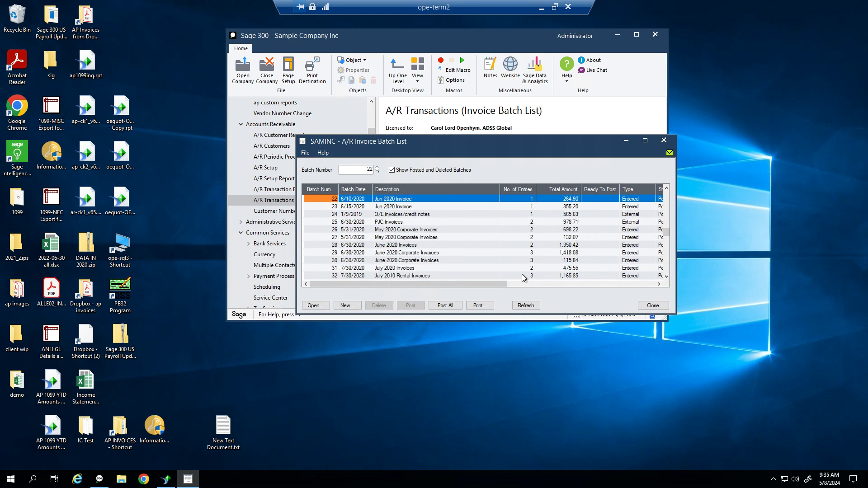
scroll(522, 276, up, 2)
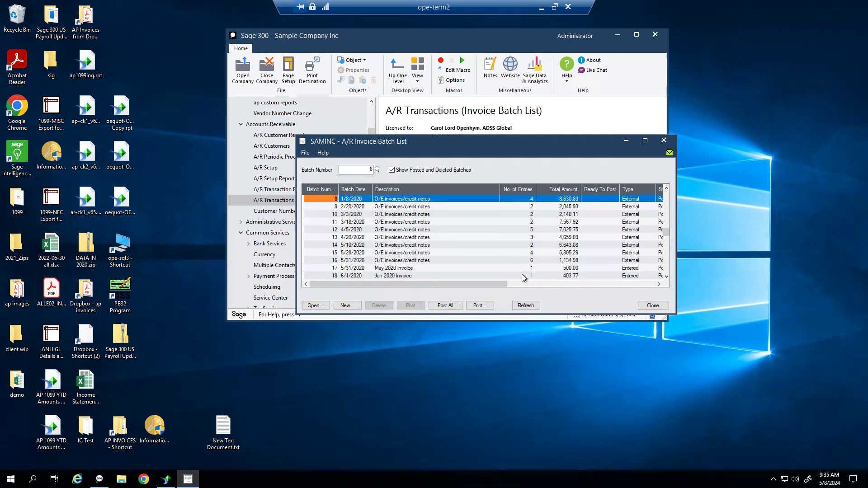
scroll(523, 277, down, 5)
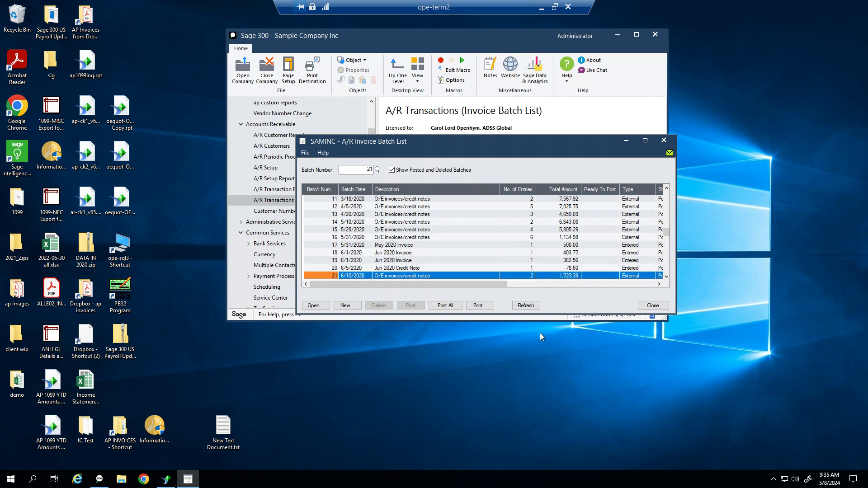
click(402, 229)
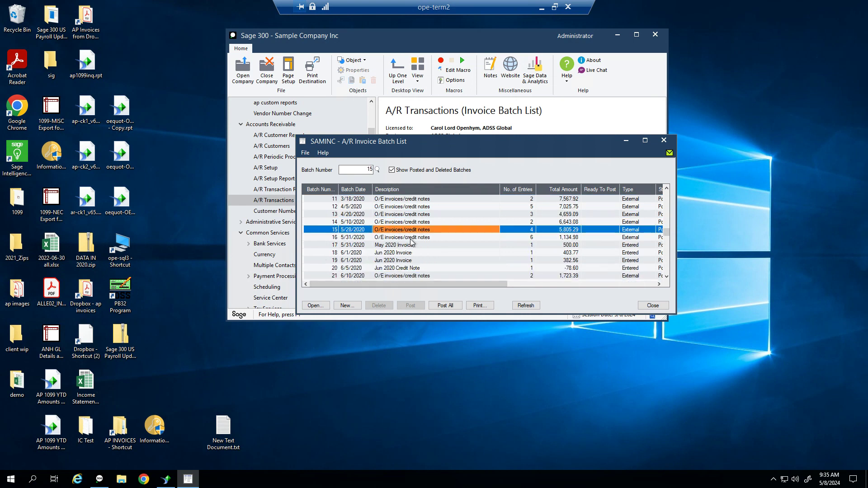
scroll(481, 243, up, 3)
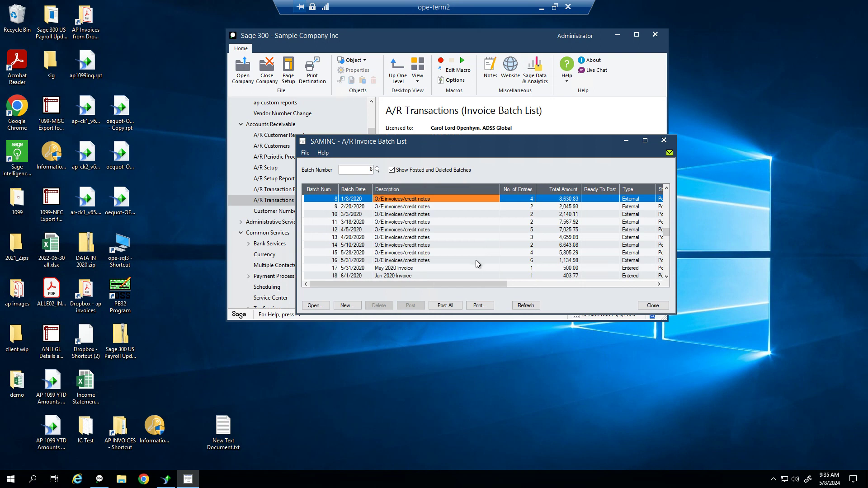
drag(482, 284, 624, 278)
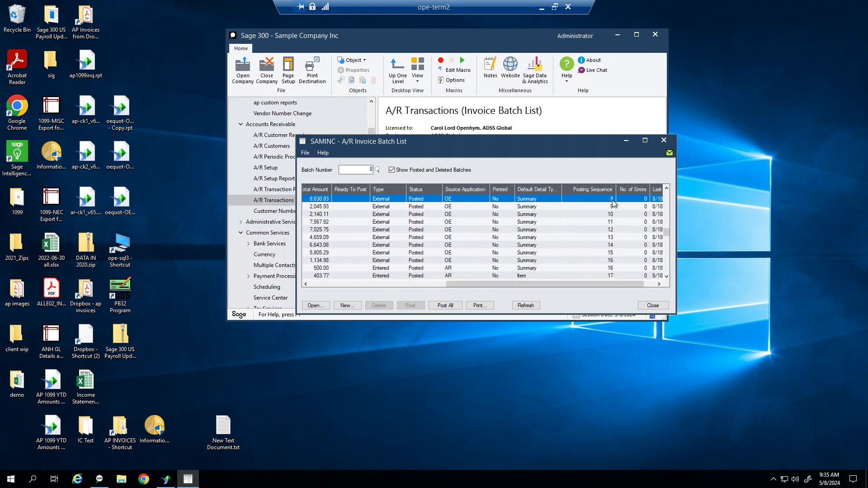
click(612, 199)
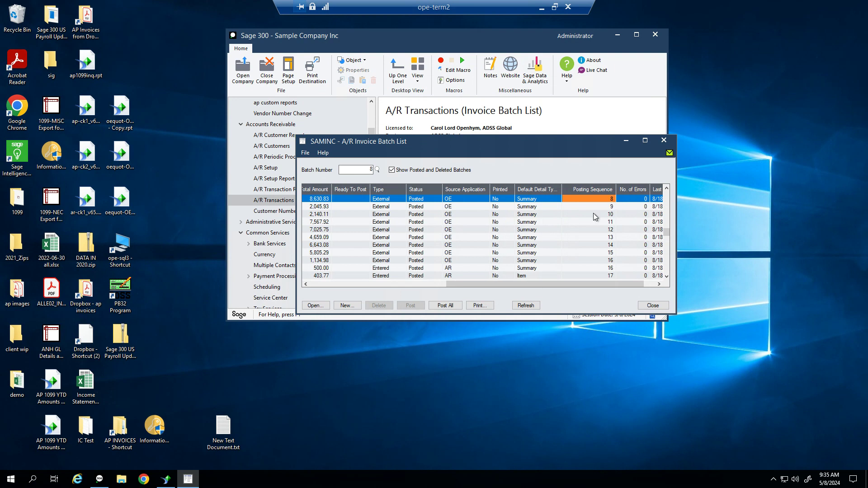
drag(449, 285, 319, 285)
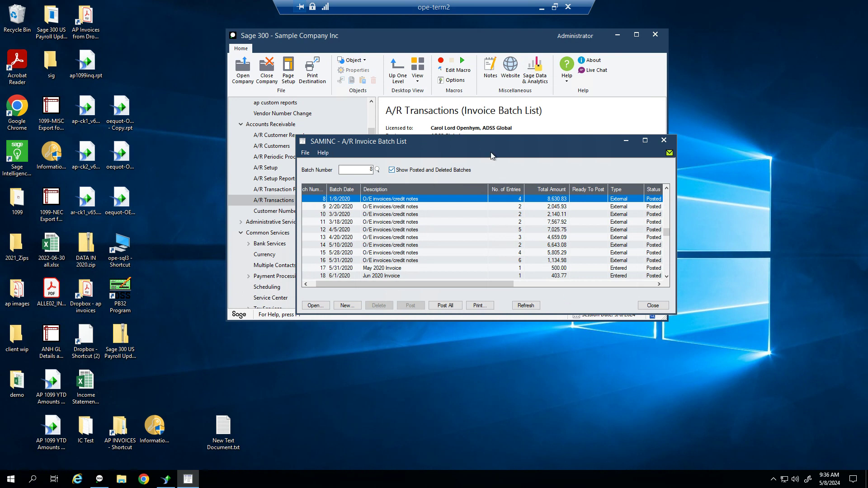
Move the batch list down-left and bring the A/R Transactions page forward
drag(438, 145, 477, 75)
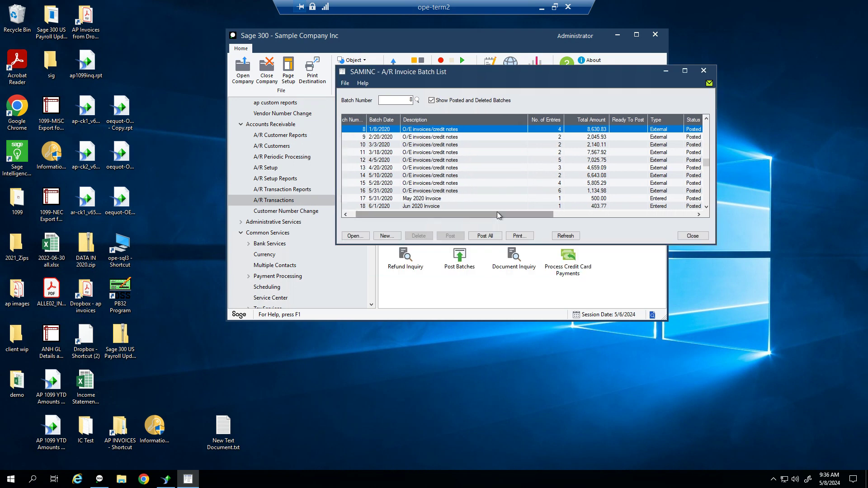
click(503, 88)
drag(478, 73, 430, 259)
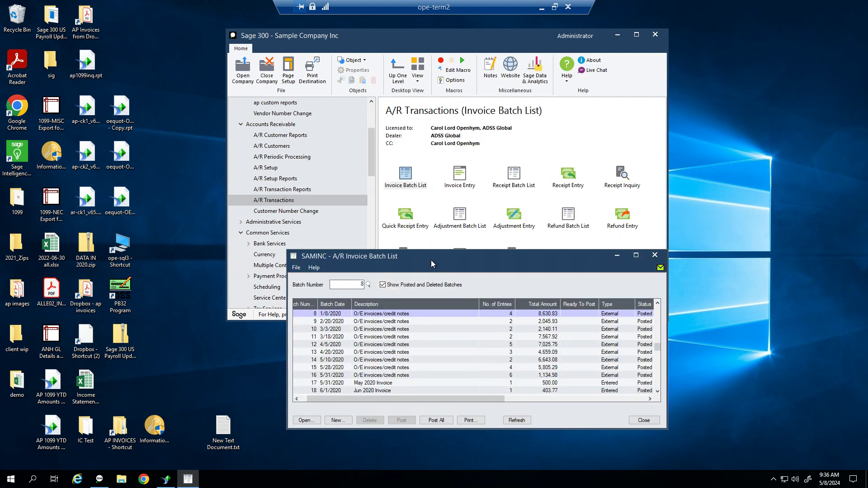
click(460, 181)
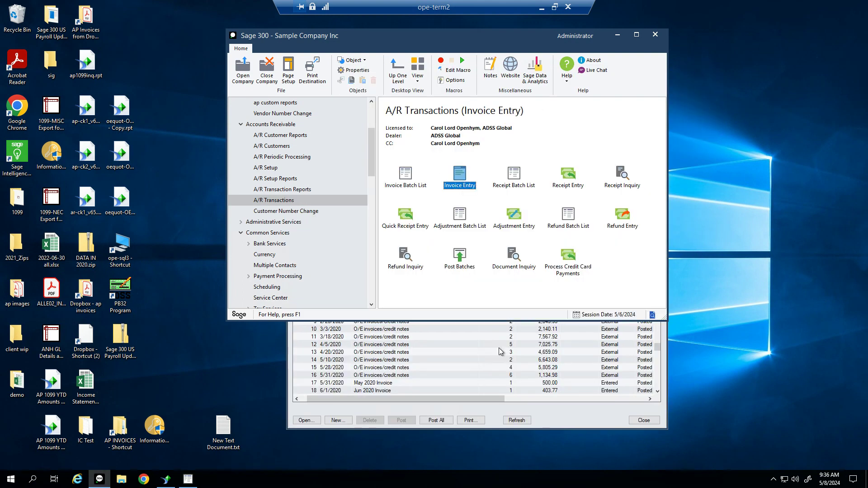
Maximize and restore the Invoice Batch List to review every batch, then open Administrative Services
click(460, 336)
drag(506, 258, 534, 112)
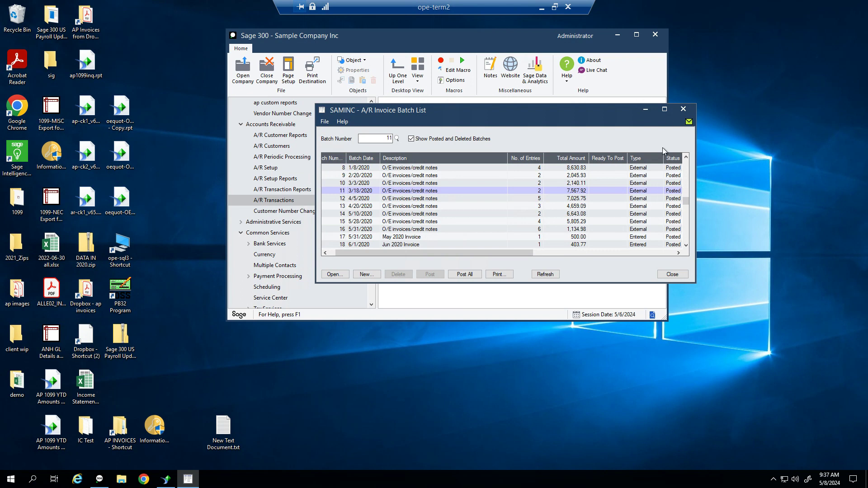
click(664, 109)
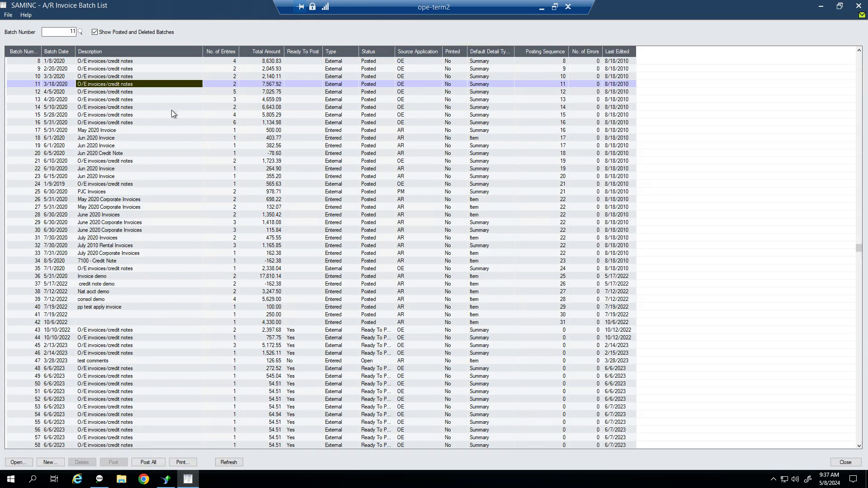
click(839, 6)
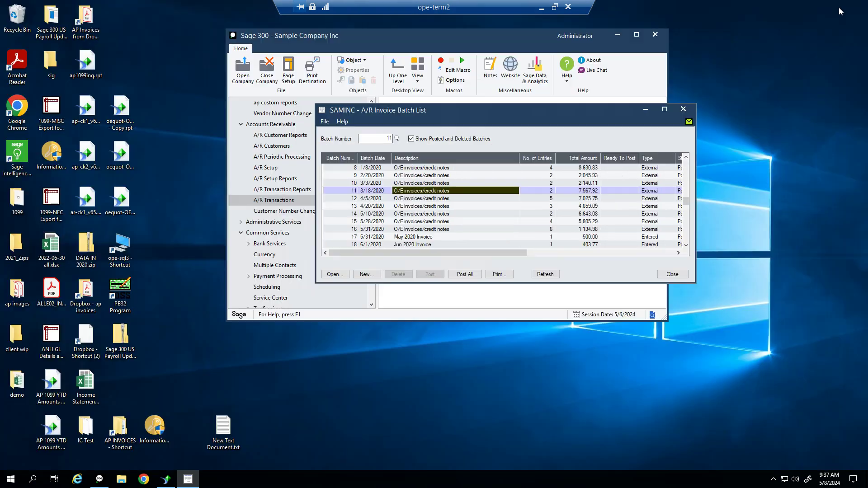
drag(441, 110, 464, 326)
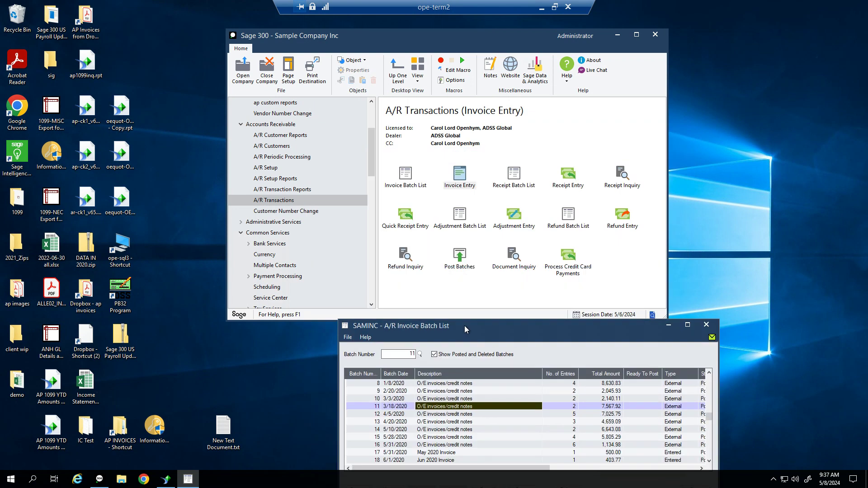
click(273, 222)
Open Security Groups and load the FULL group for Accounts Receivable 7.0A
double_click(460, 176)
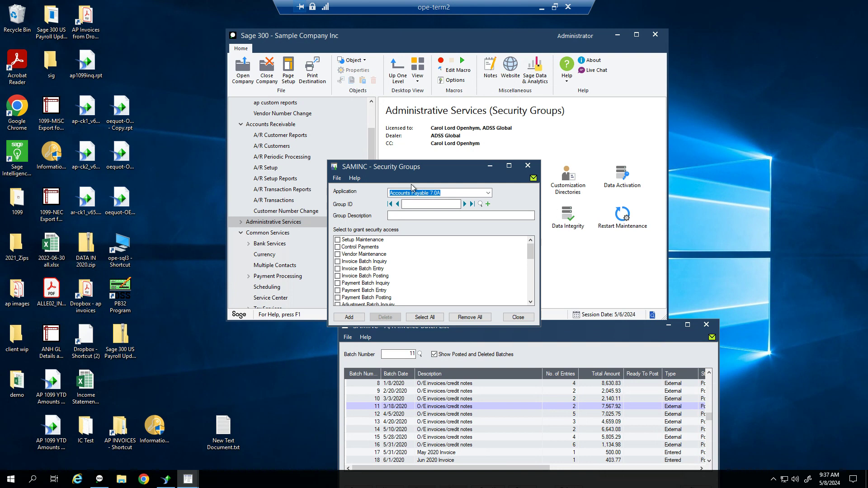
click(470, 194)
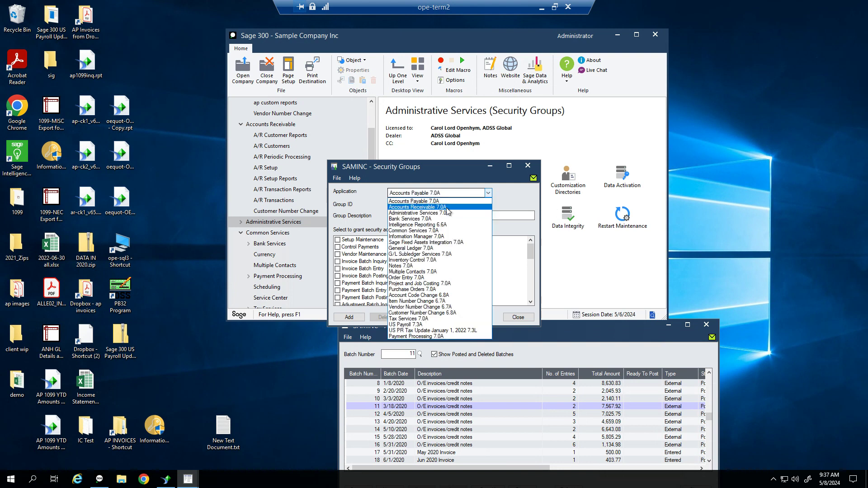
click(448, 207)
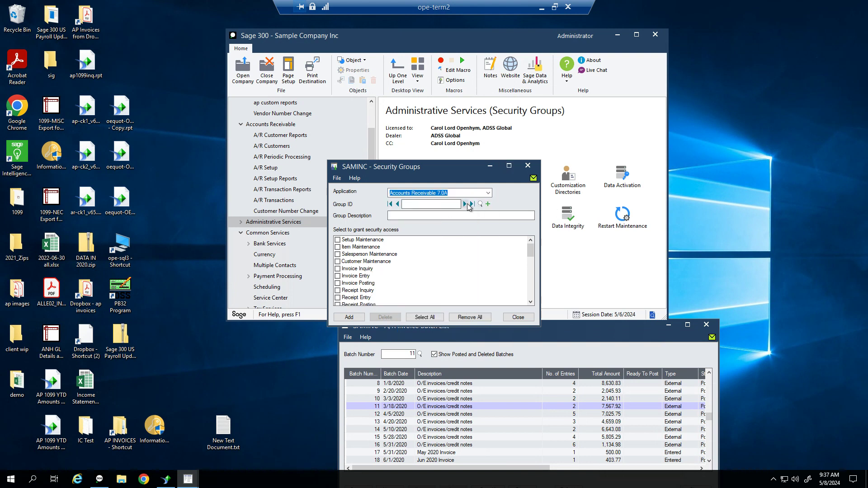
click(471, 204)
Lengthen the Security Groups window and review Receipt Entry, Refund Entry and Invoice Posting rights
click(507, 165)
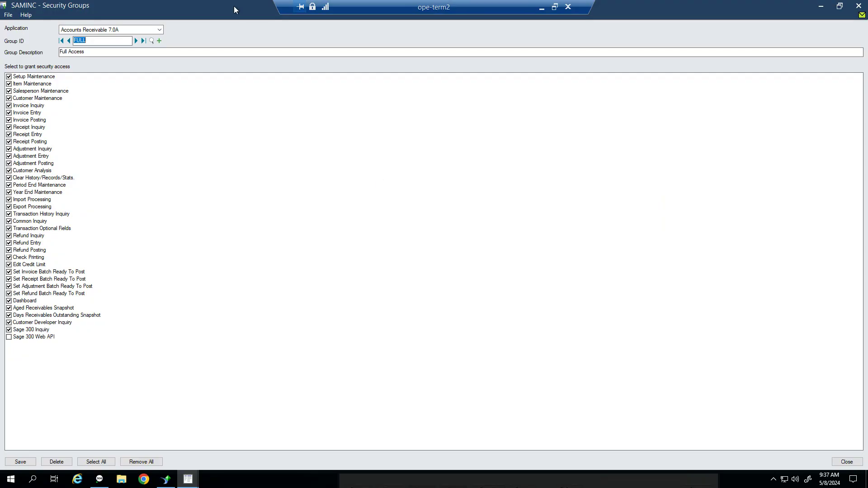
drag(233, 6, 359, 53)
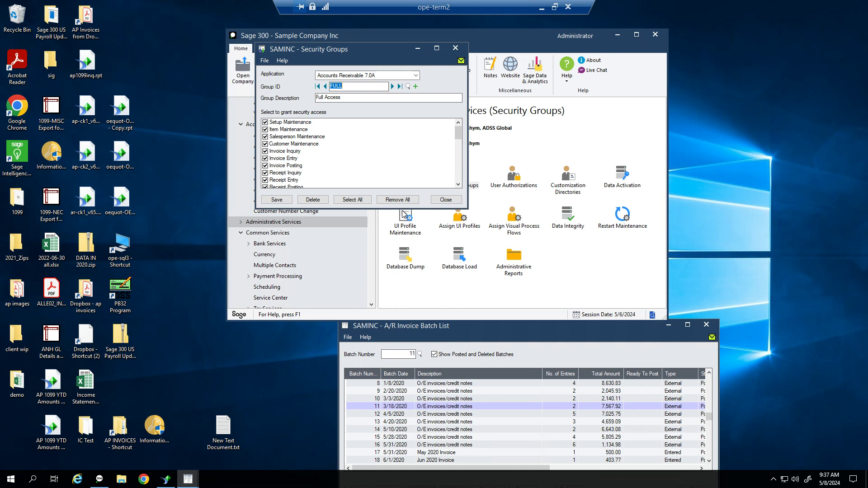
drag(402, 208, 366, 437)
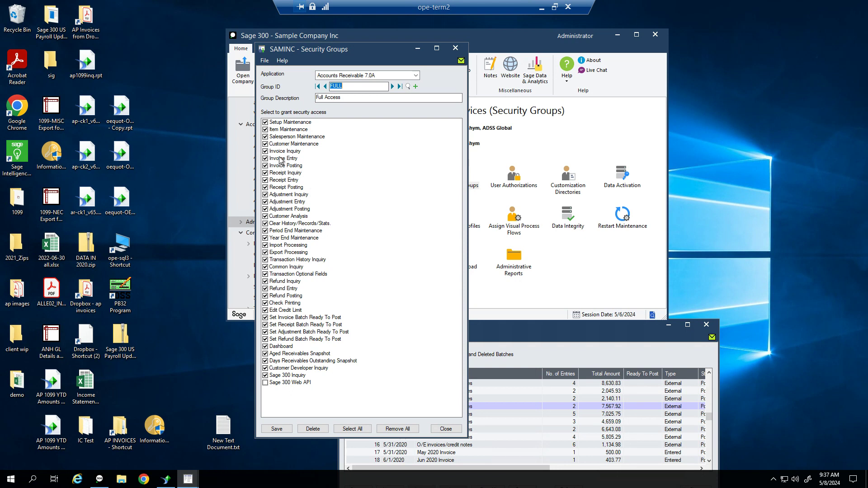
click(297, 180)
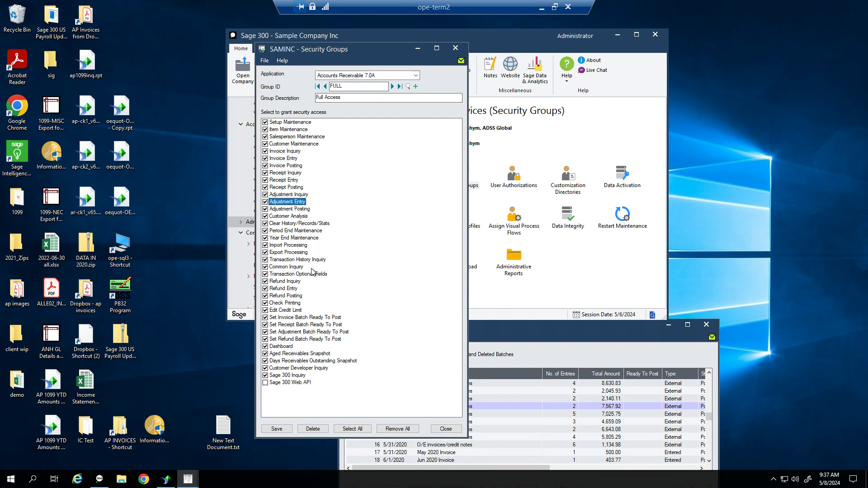
click(286, 289)
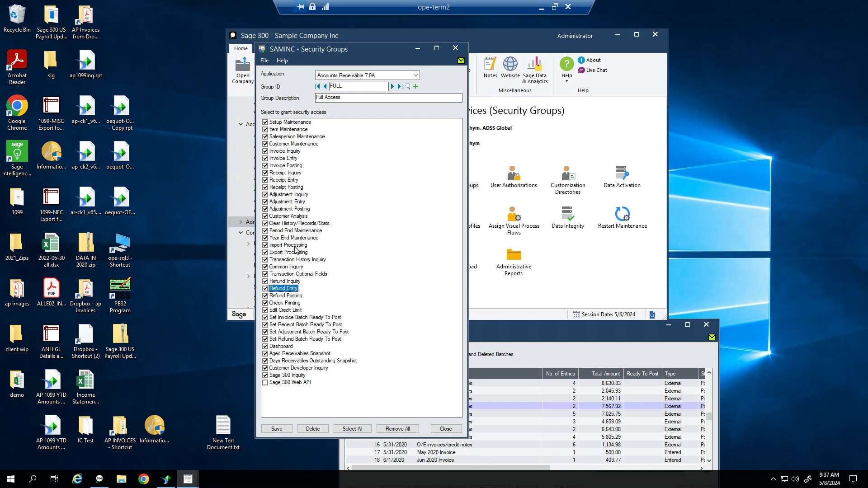
click(278, 167)
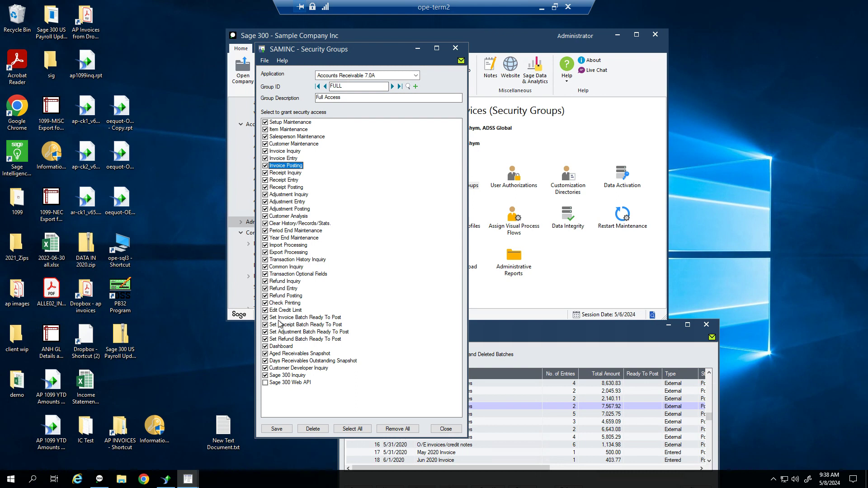
click(307, 318)
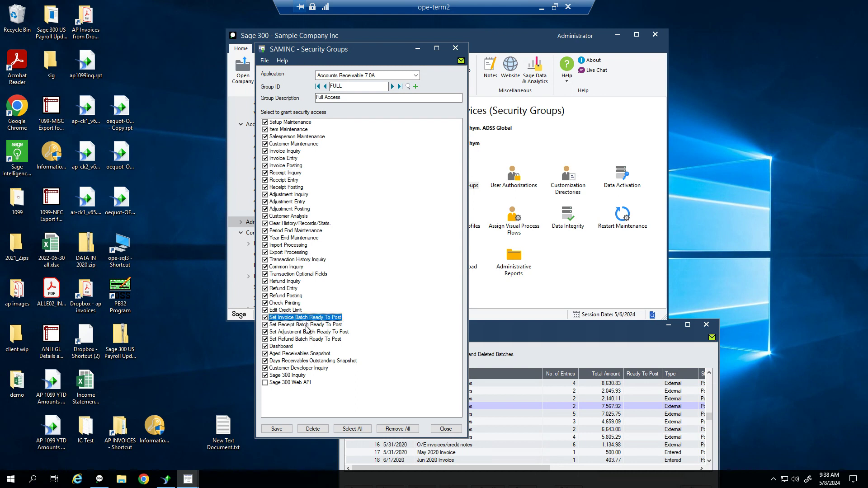
click(309, 325)
click(318, 318)
Close Security Groups and create new invoice batch 69 from the A/R Invoice Batch List
click(455, 47)
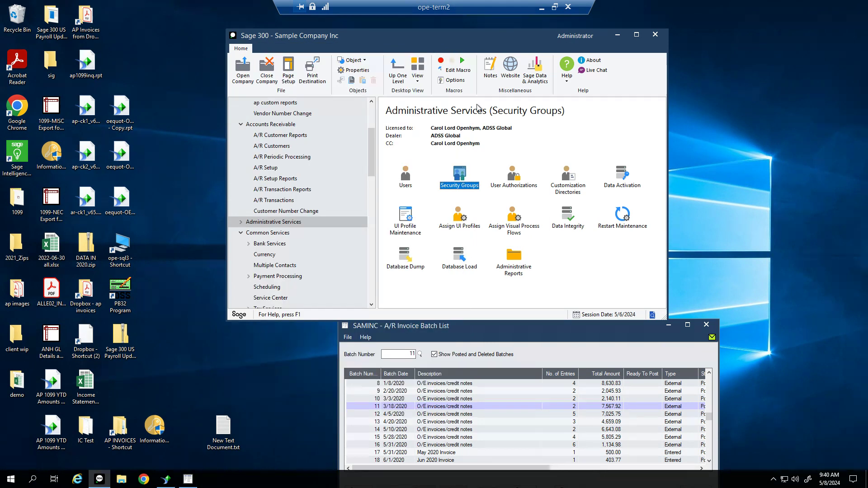
drag(519, 327, 475, 120)
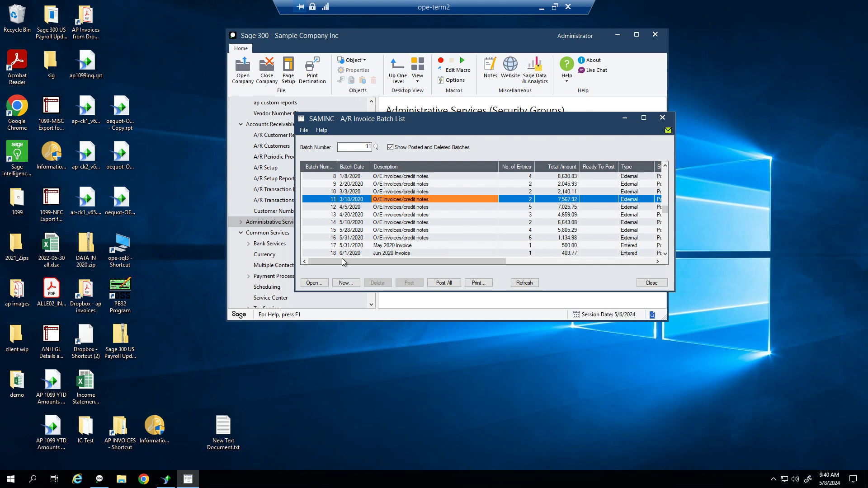
click(346, 283)
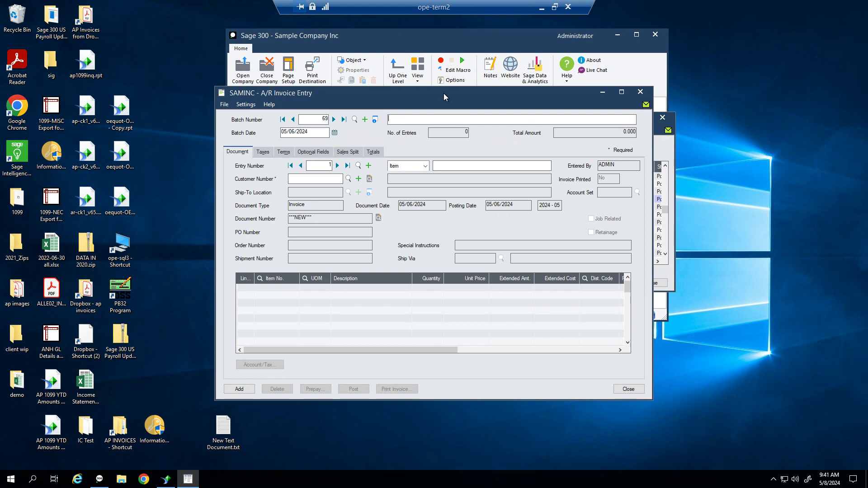
Give batch 69 the description 'Billing - May'
text(Billing -)
text(ay)
key(Tab)
key(Tab)
Describe invoice entry 1 as 'sample item billing' for customer 1200
key(Tab)
click(454, 164)
text(sample item billing)
key(Tab)
text(1200)
key(Tab)
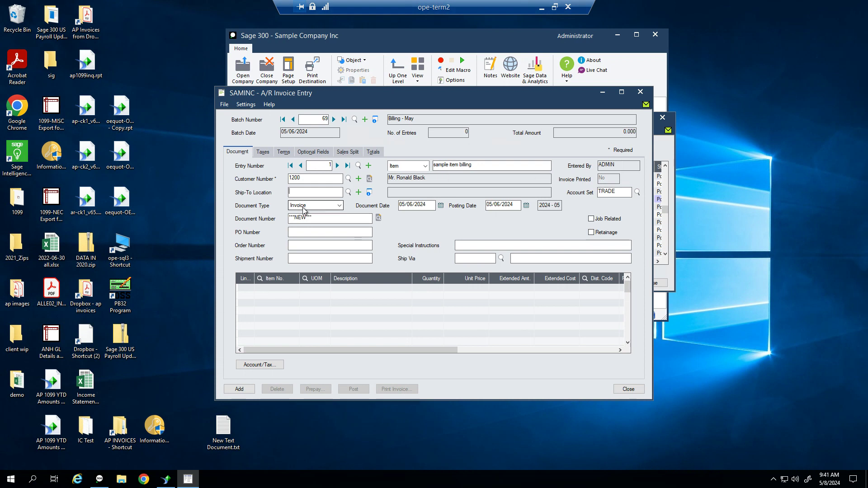
click(340, 207)
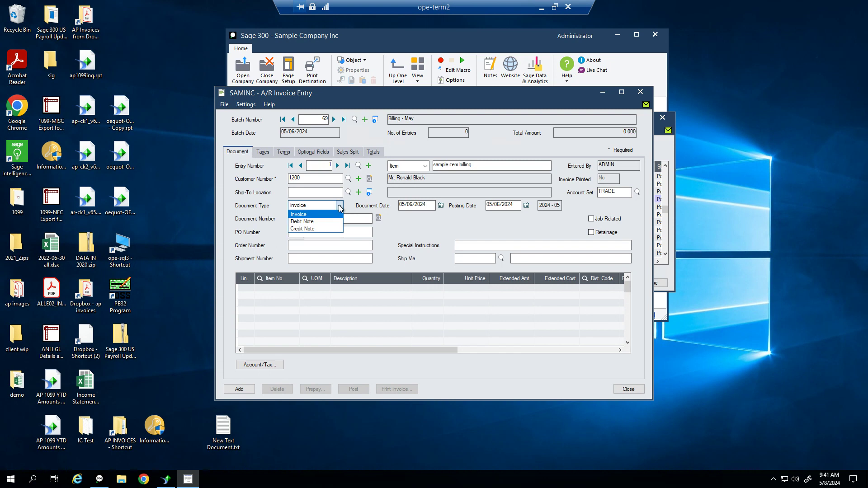
click(312, 215)
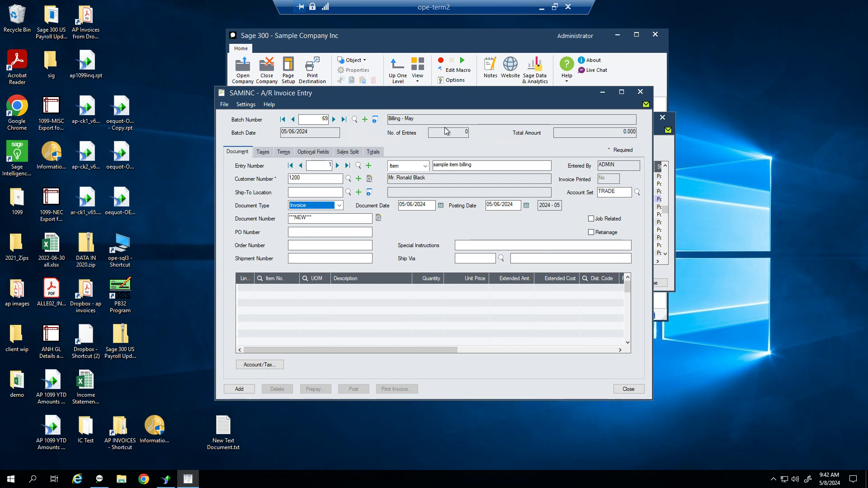
key(Tab)
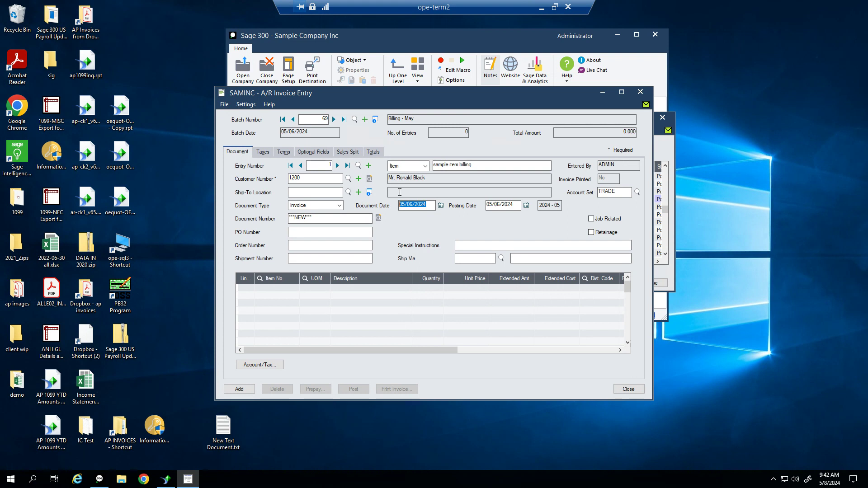
key(Tab)
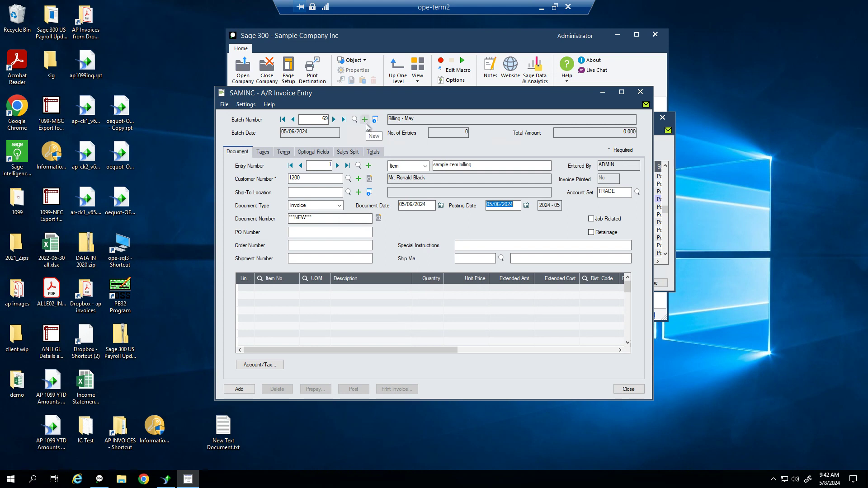
Change entry 1's document and posting date to 05/07/2024, then go to PO Number
click(432, 204)
text(05/07/2024)
key(Tab)
key(Tab)
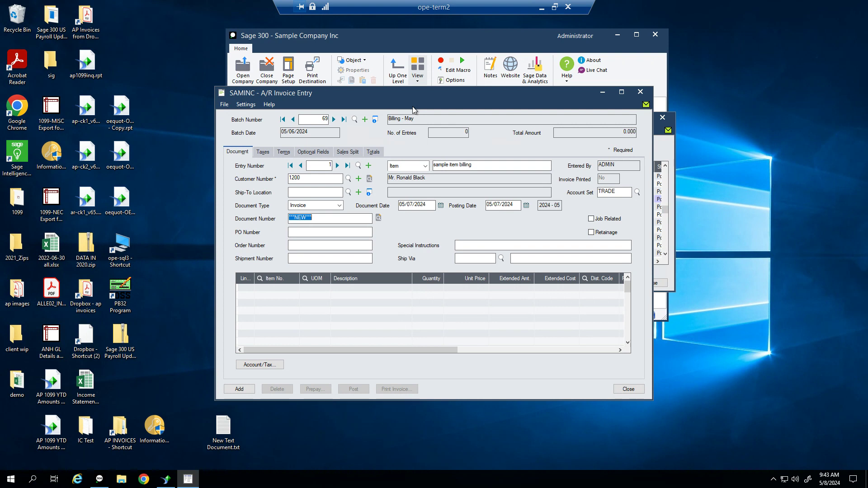
key(Tab)
key(Tab)
click(311, 230)
drag(420, 95, 425, 78)
click(328, 230)
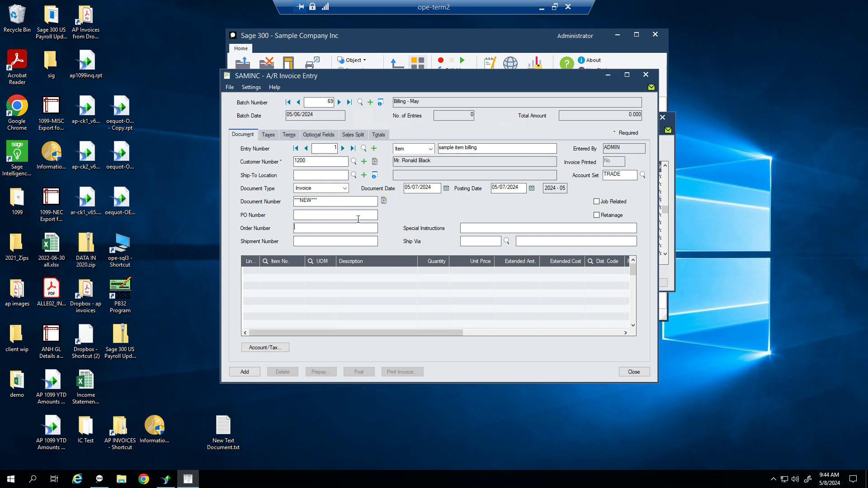
key(shift+Tab)
click(477, 242)
Add line RB Room and Board, 4 WK at 100.00 (400.00), and add the invoice to the batch
click(293, 272)
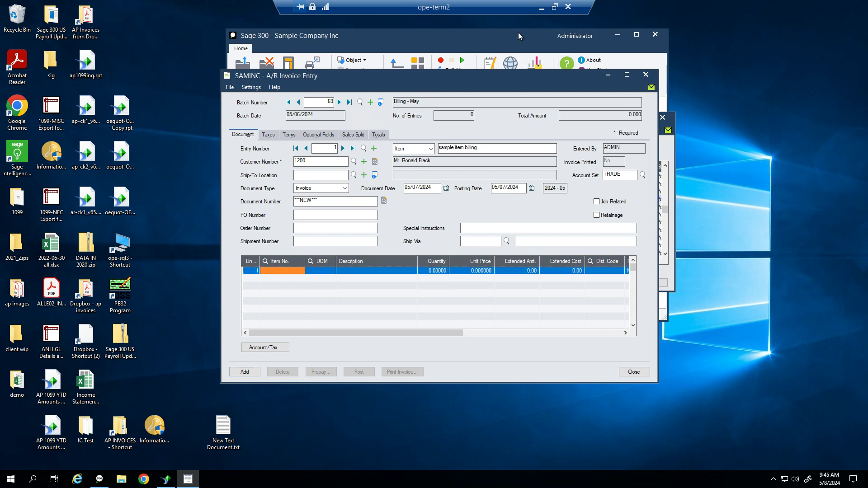
text(RB)
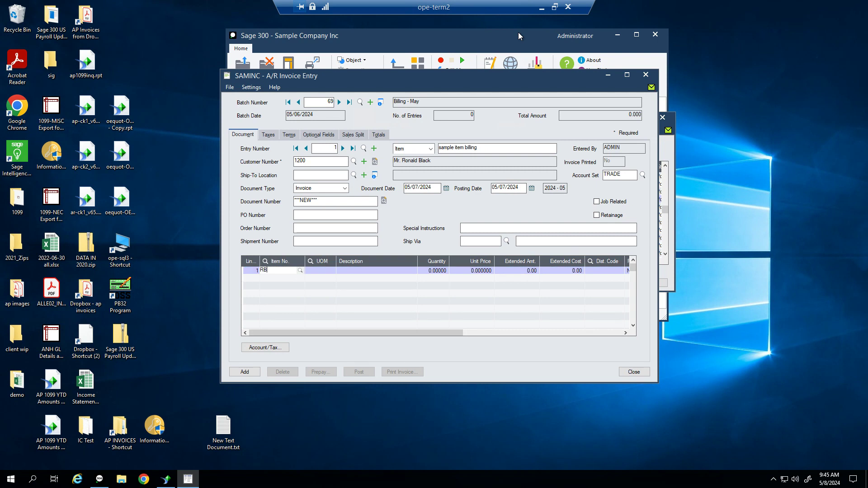
key(Tab)
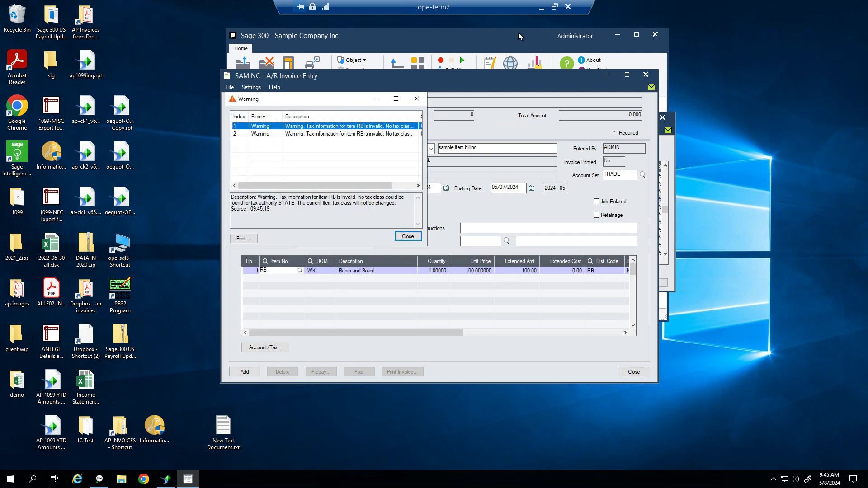
key(Return)
key(Tab)
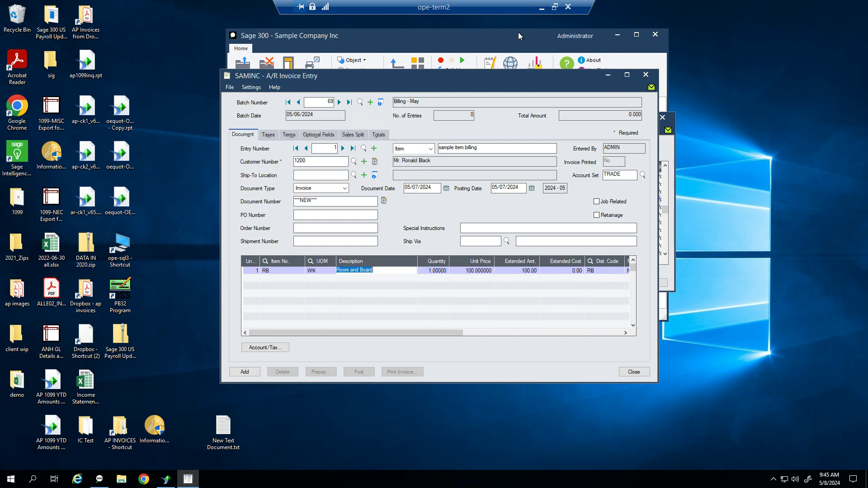
key(Tab)
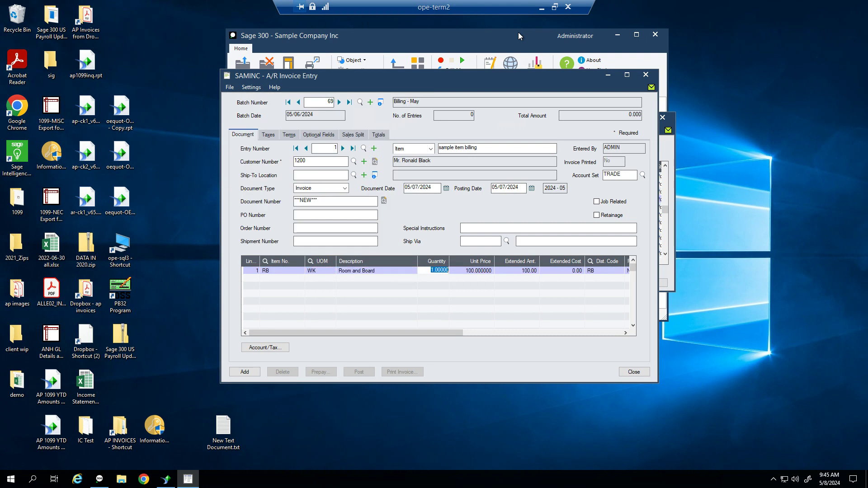
text(4)
key(Tab)
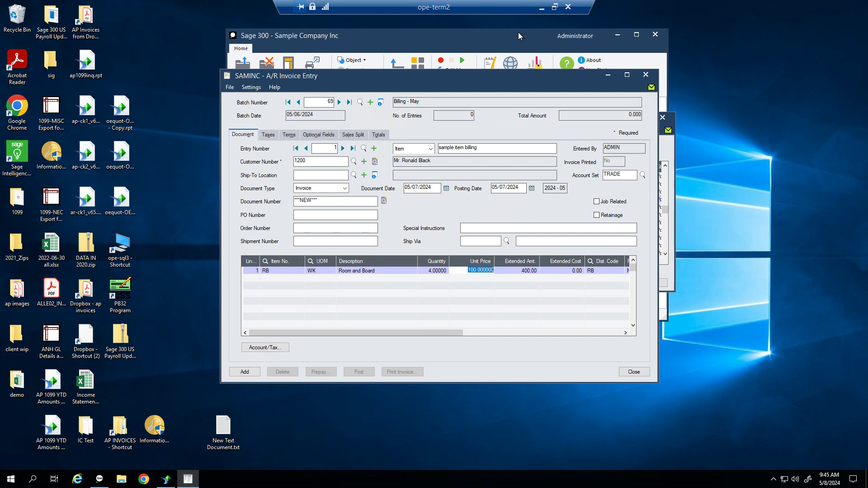
click(527, 272)
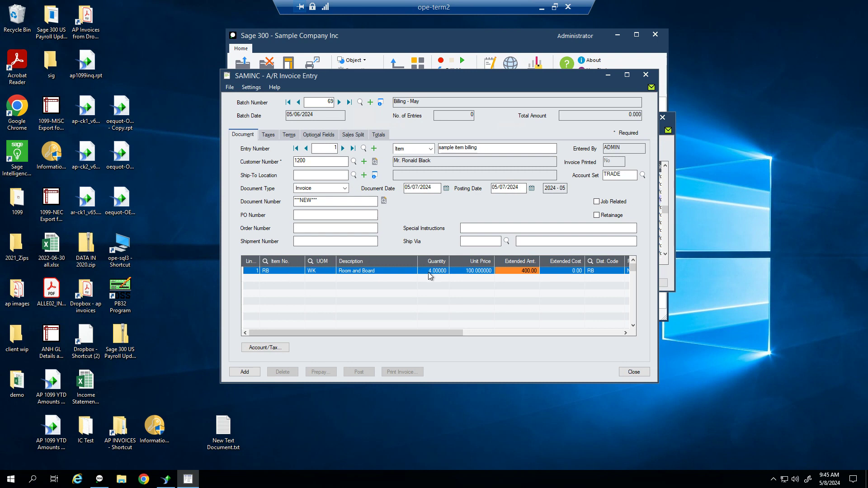
click(260, 377)
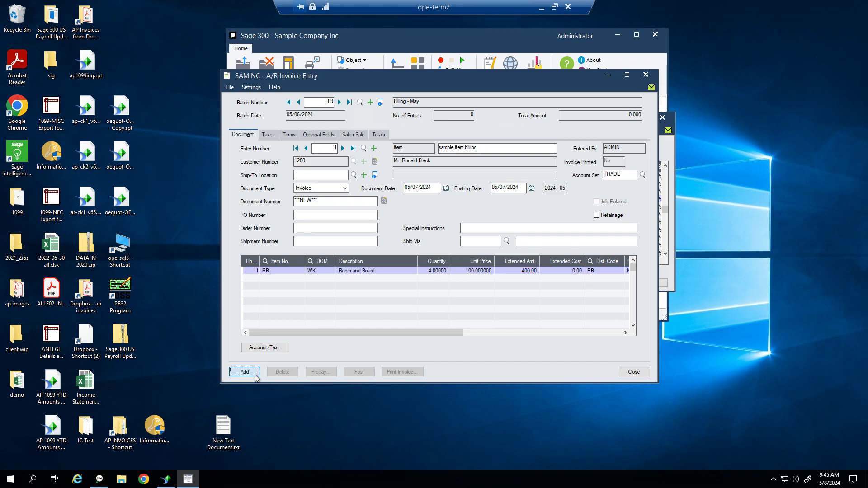
Set new entry 2's detail type to Summary after briefly toggling back to Item
click(431, 149)
click(424, 166)
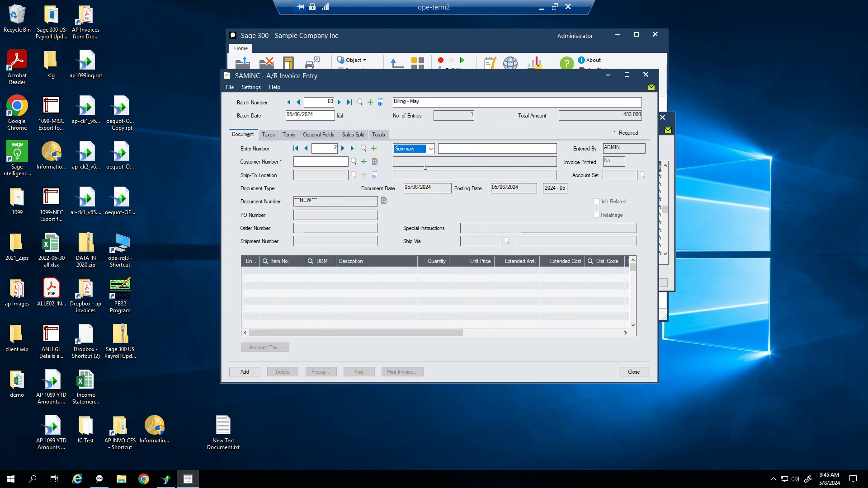
click(432, 149)
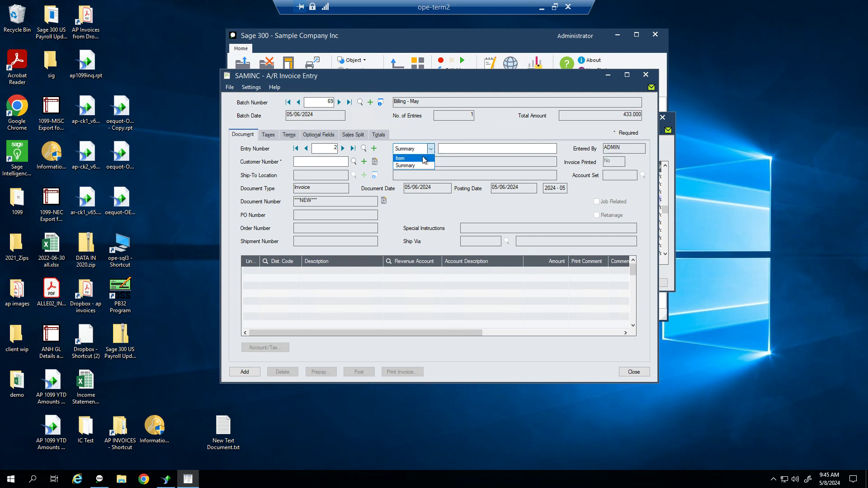
click(424, 159)
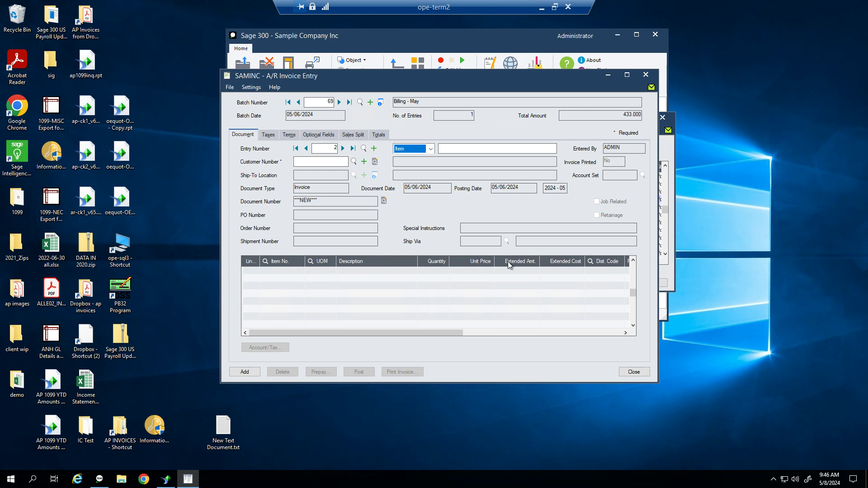
click(430, 153)
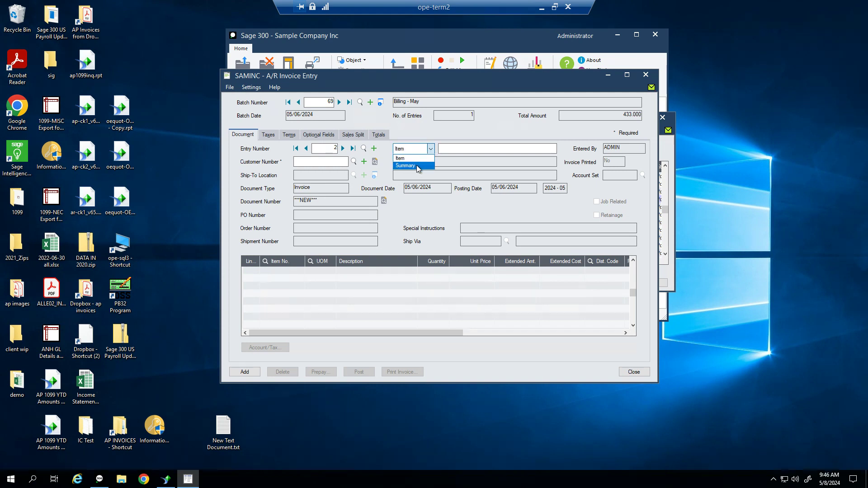
click(416, 165)
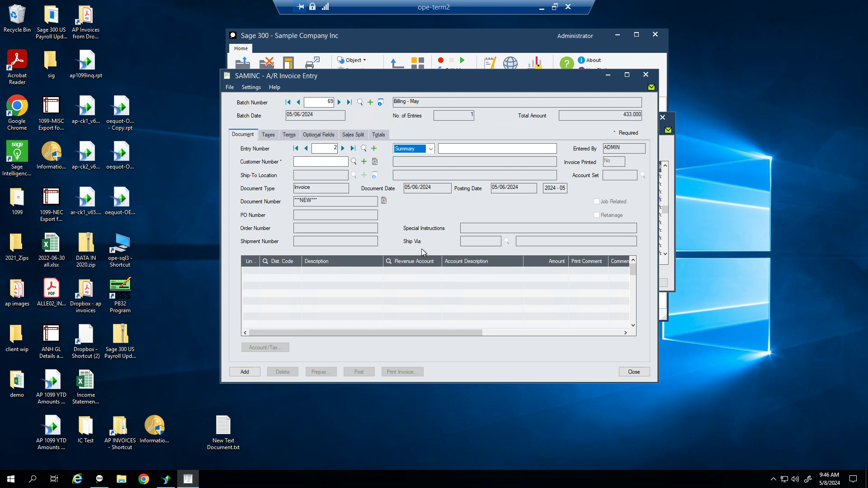
Enter customer 1200 on entry 2 and tab through the PO and order numbers
click(318, 162)
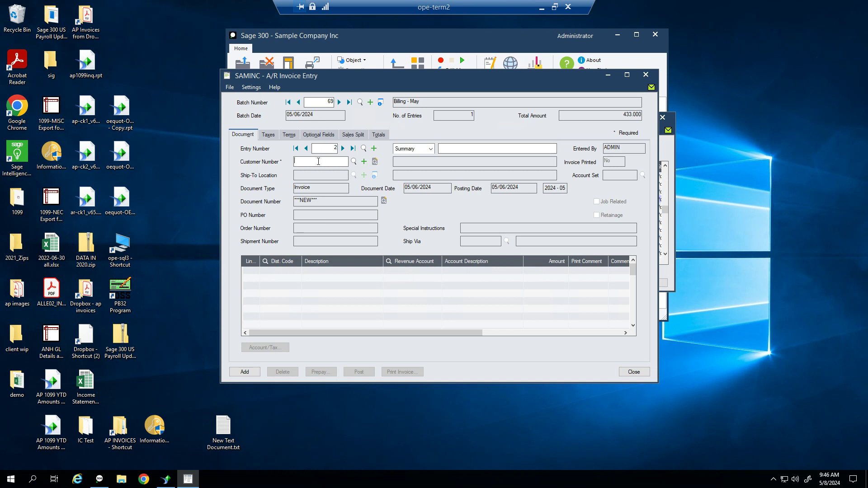
text(1200)
key(Tab)
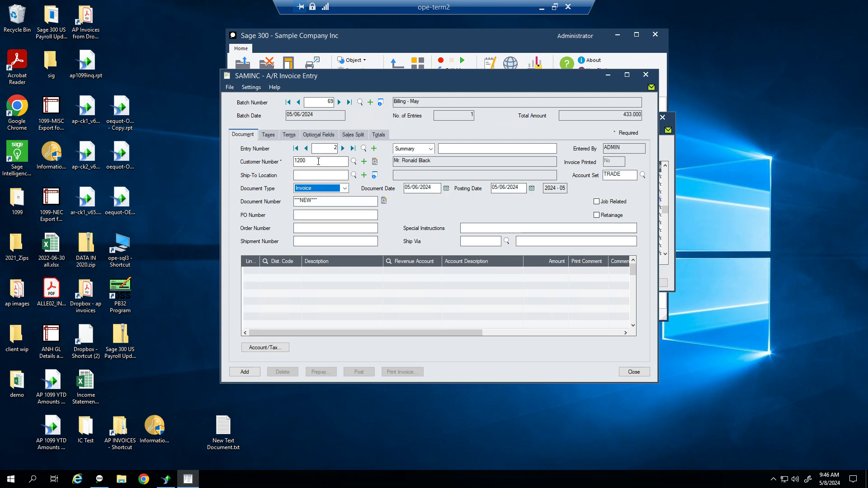
key(Tab)
key(Tab)
key(Tab)
key(Tab)
key(Tab)
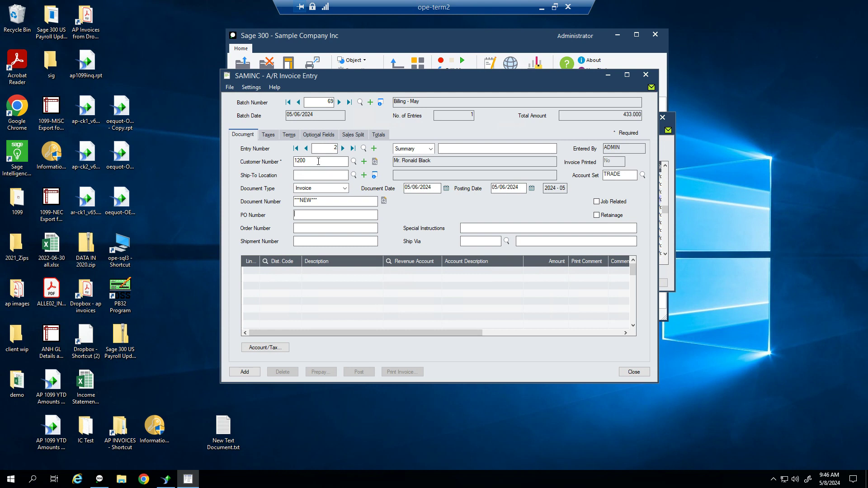
key(Tab)
key(Tab)
Add a Room & Board line of 400.00 to account 4100, drop the blank line, and check taxes and terms
key(Tab)
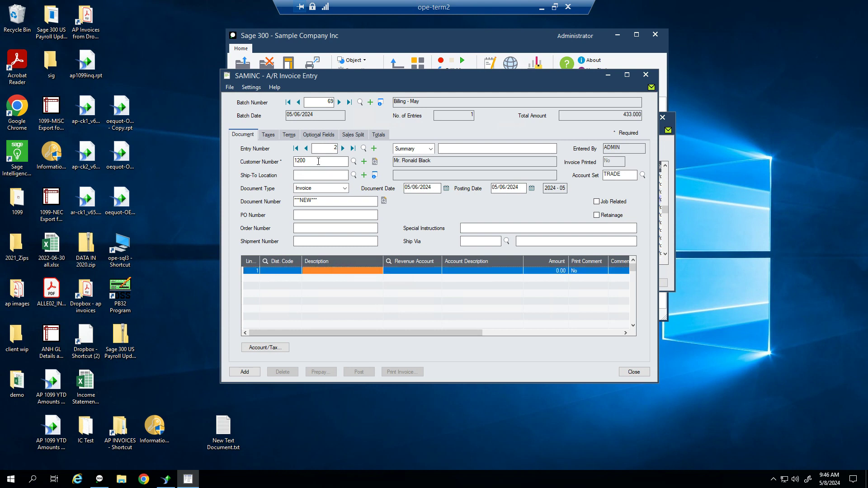
text(RB)
key(Tab)
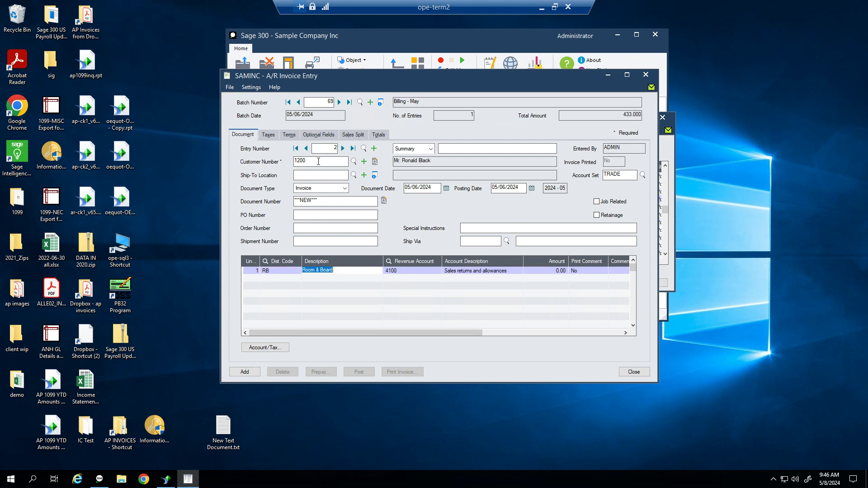
key(Tab)
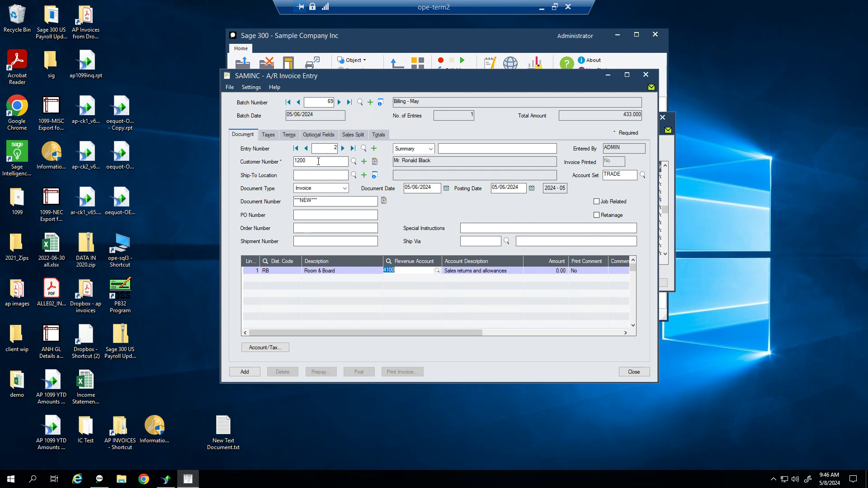
key(Tab)
key(Tab)
text(400)
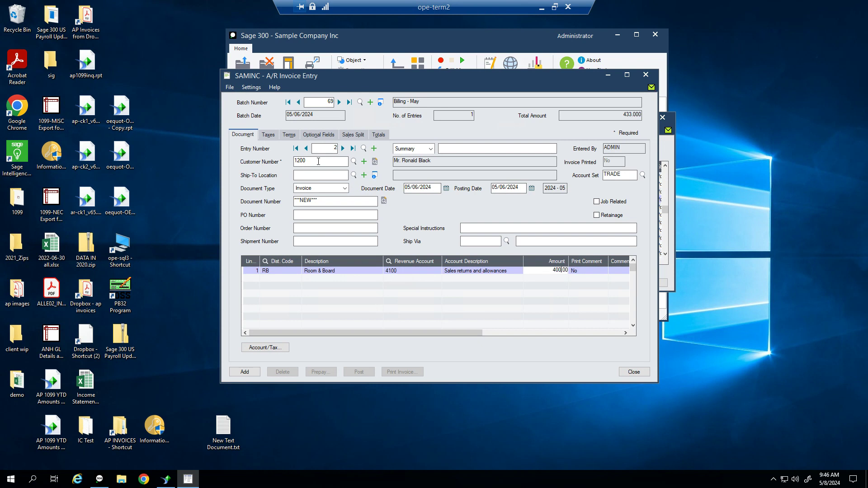
key(Tab)
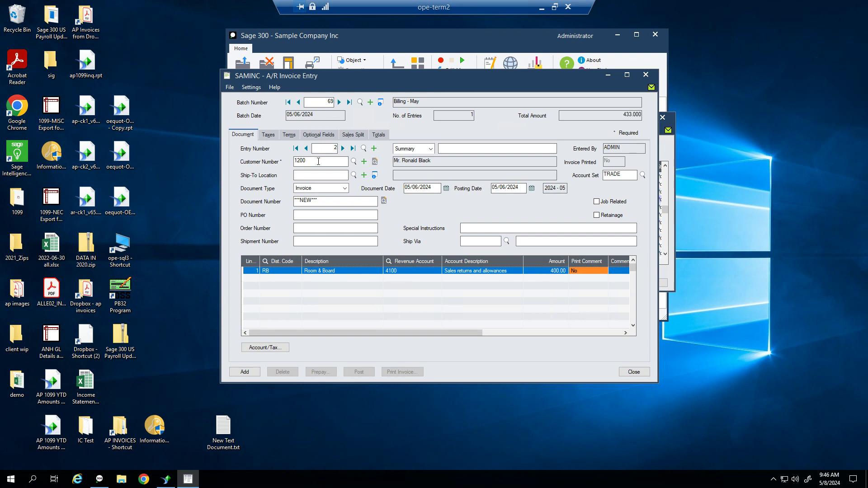
key(Insert)
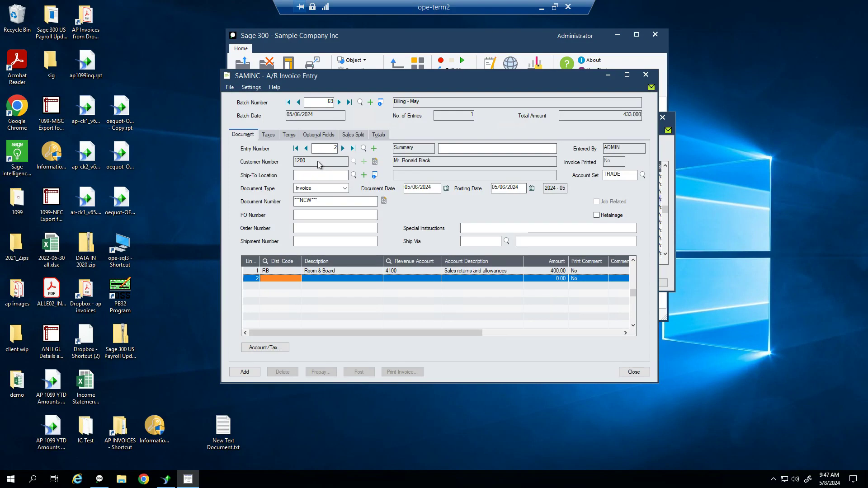
key(Tab)
key(Tab)
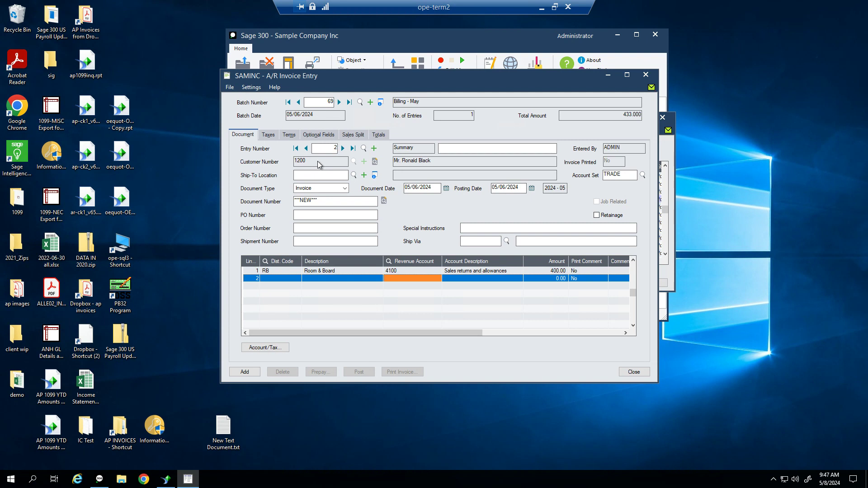
key(Up)
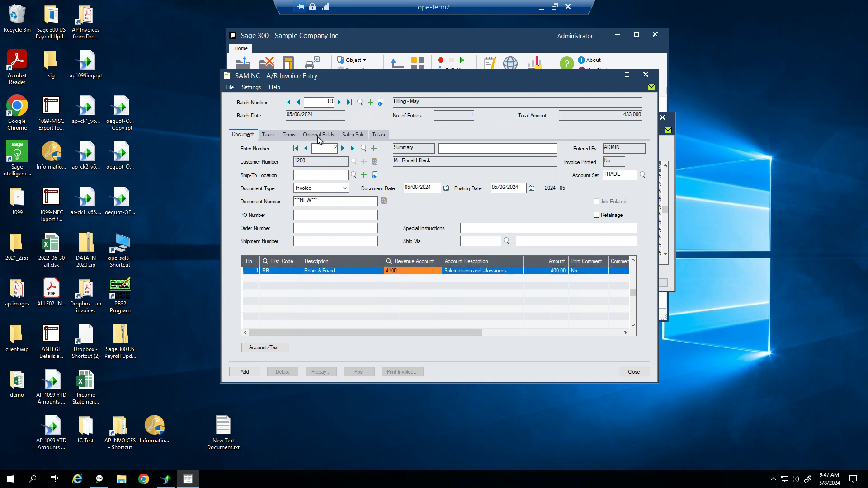
click(273, 137)
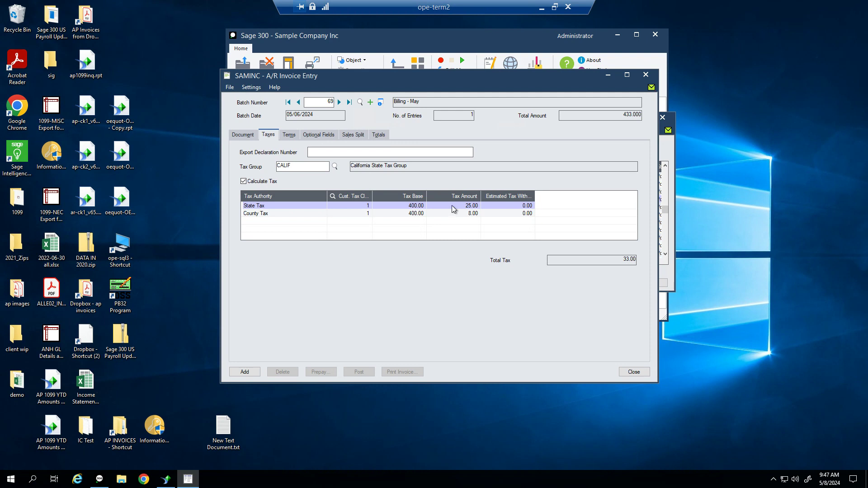
click(291, 137)
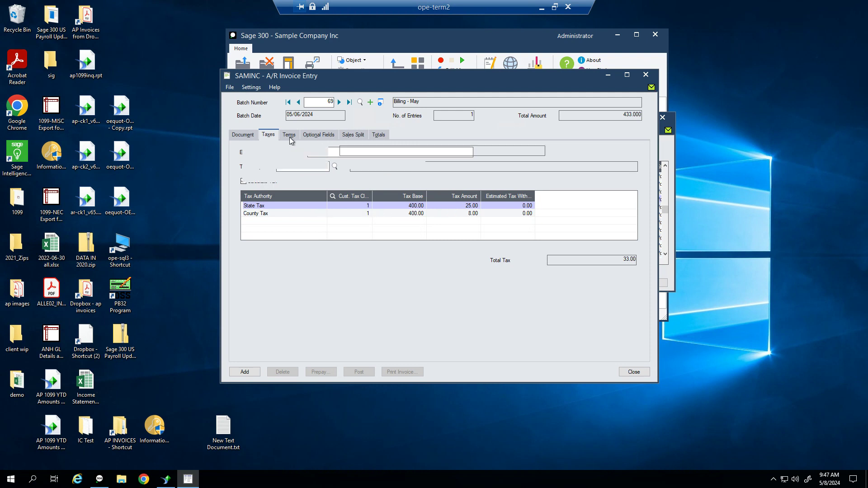
Check entry 2's DUETBL terms and 05/15/2024 due date, then view its Courier, Warranty and Waybill No fields
drag(310, 150, 268, 149)
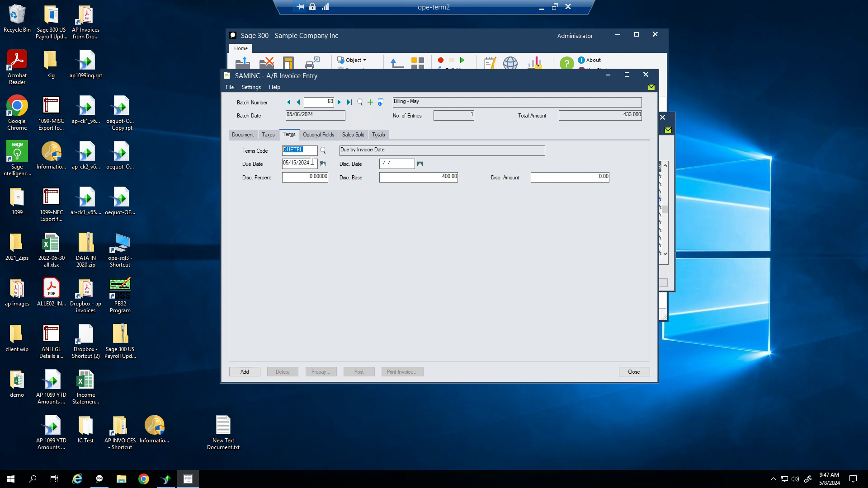
drag(312, 162, 232, 165)
drag(312, 151, 236, 155)
click(320, 135)
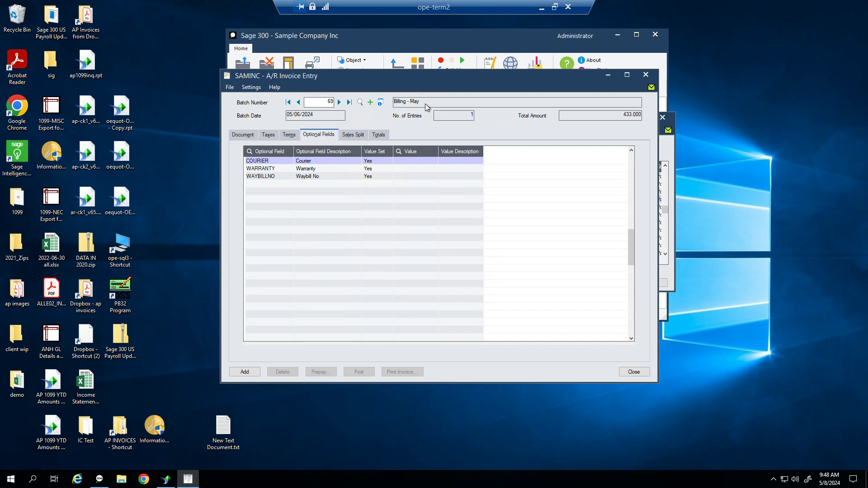
Review entry 2's sales split and totals, then add it to batch 69, now 2 entries totalling 866.000
click(349, 136)
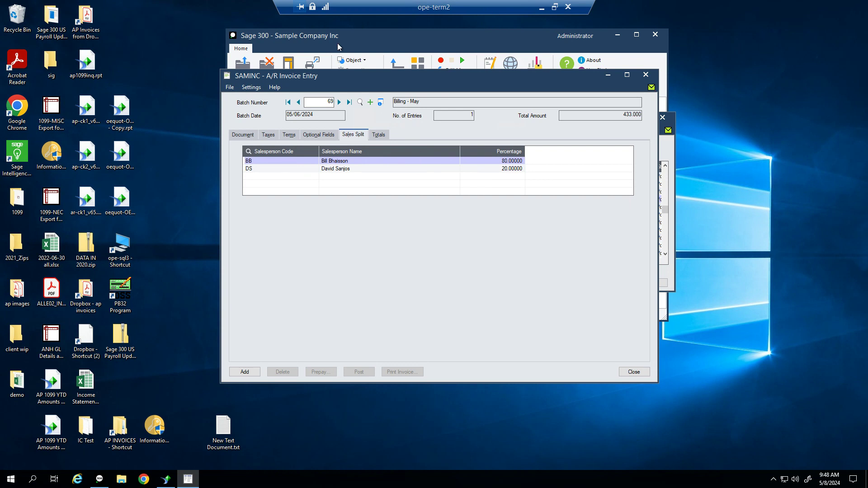
click(379, 134)
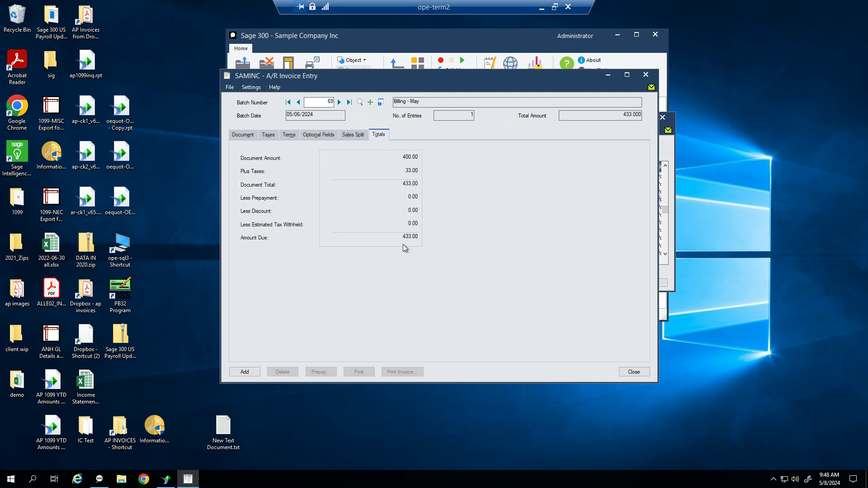
click(242, 135)
click(253, 374)
drag(403, 73, 239, 42)
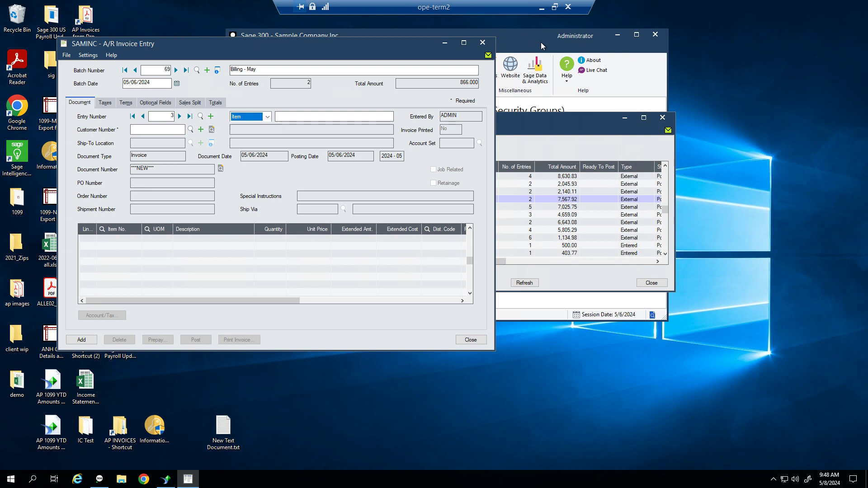
click(496, 182)
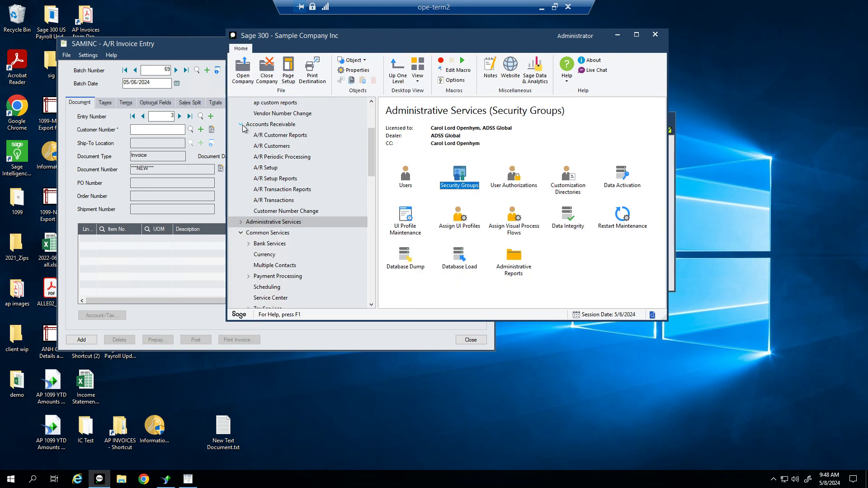
Look up customer 1200 in A/R Customer Inquiry and select its first invoice, then return to invoice entry
click(276, 149)
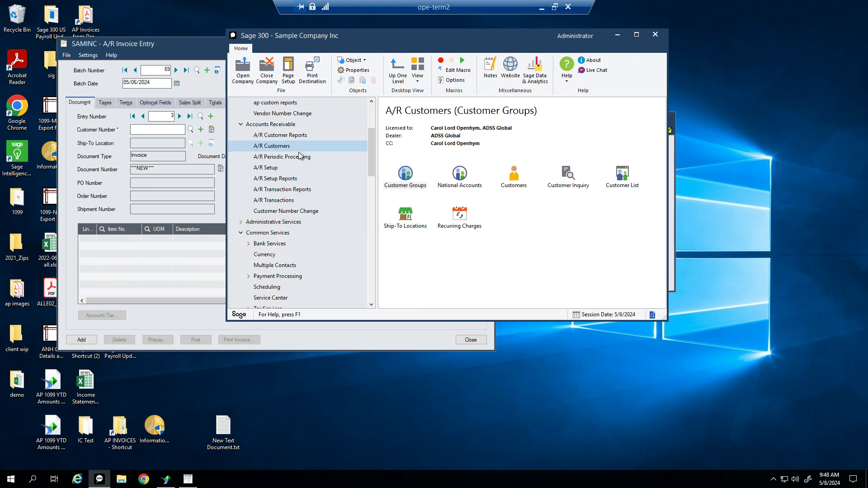
click(571, 185)
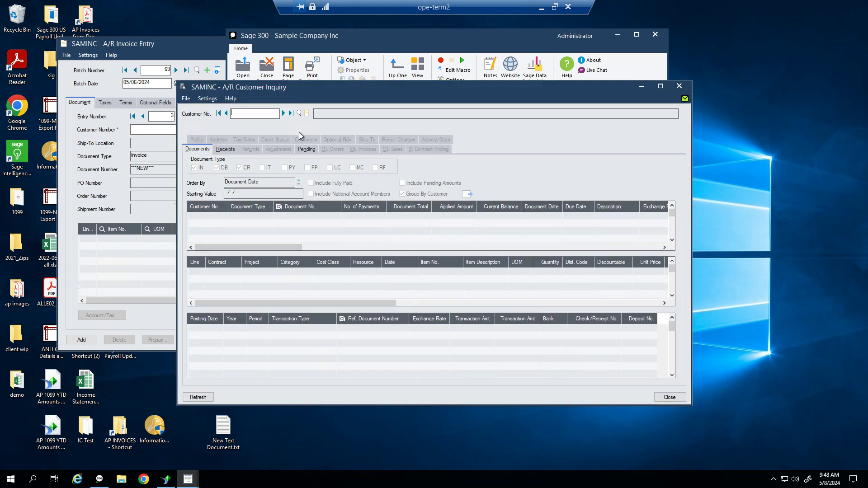
text(1200)
key(Tab)
drag(452, 88, 658, 37)
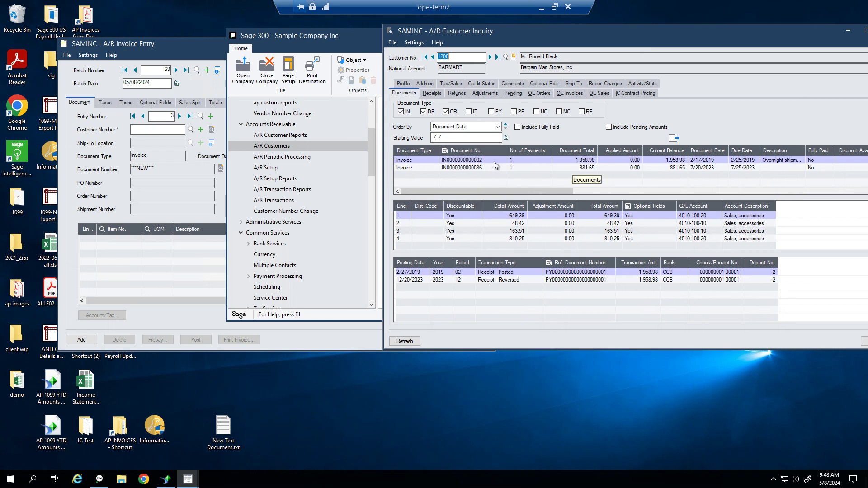
click(593, 161)
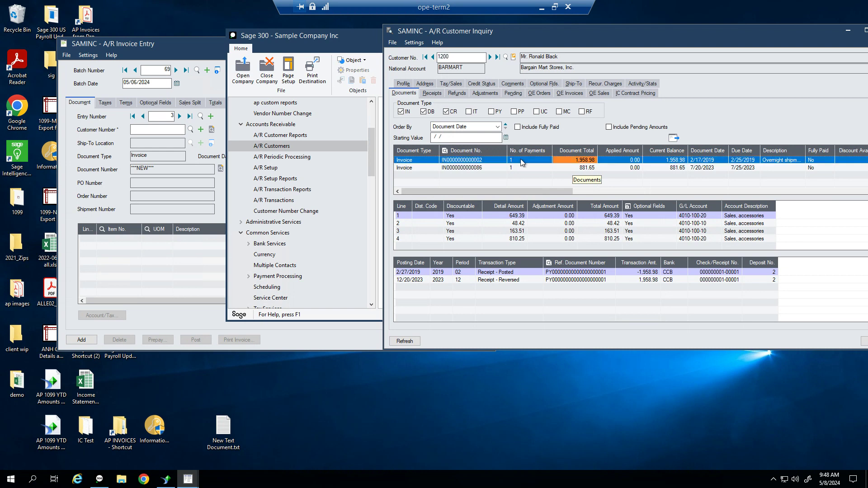
click(209, 54)
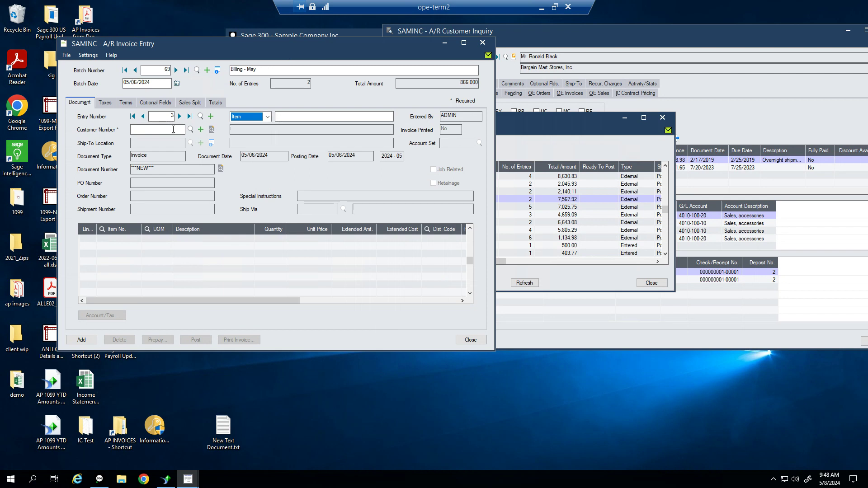
Enter customer 1200 on entry 3 and make it a Credit Note
click(173, 129)
text(1200)
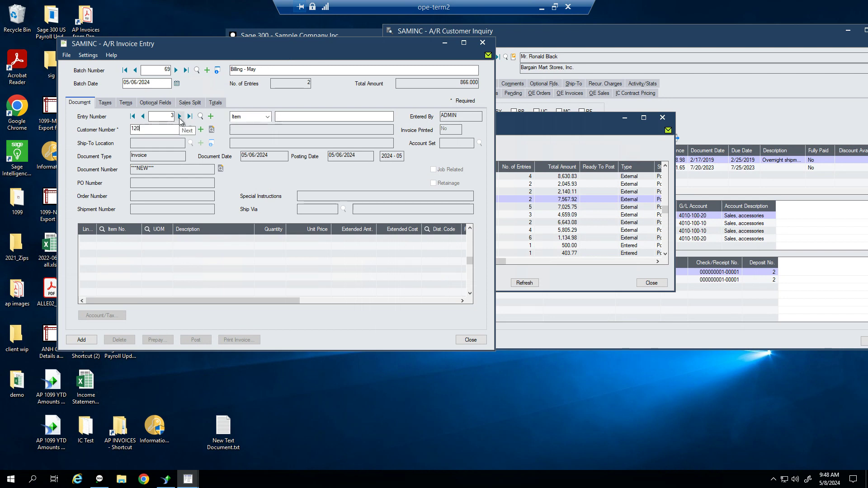
key(Tab)
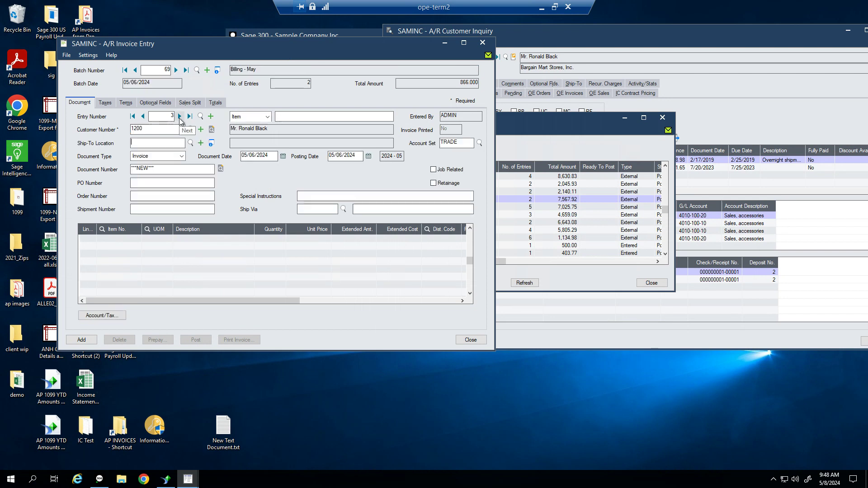
click(180, 156)
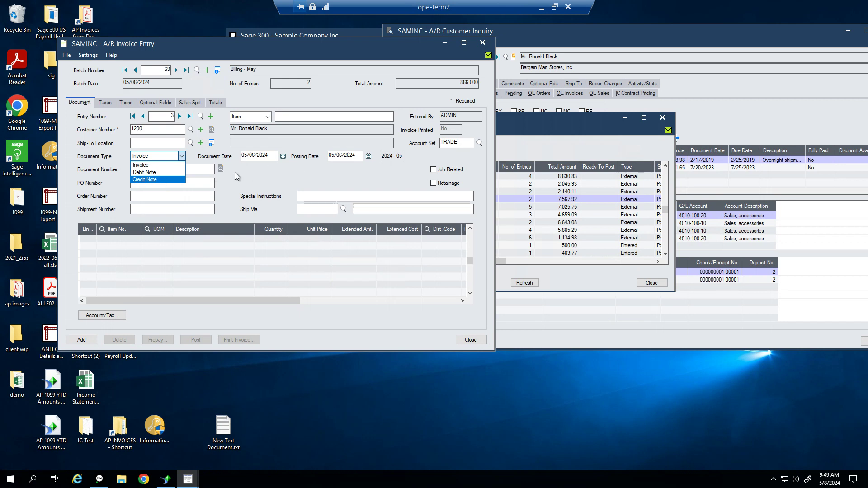
click(163, 179)
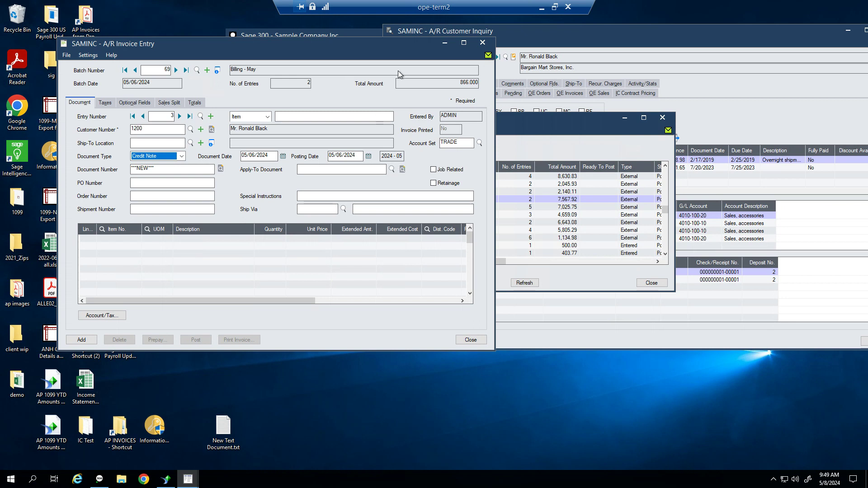
click(390, 168)
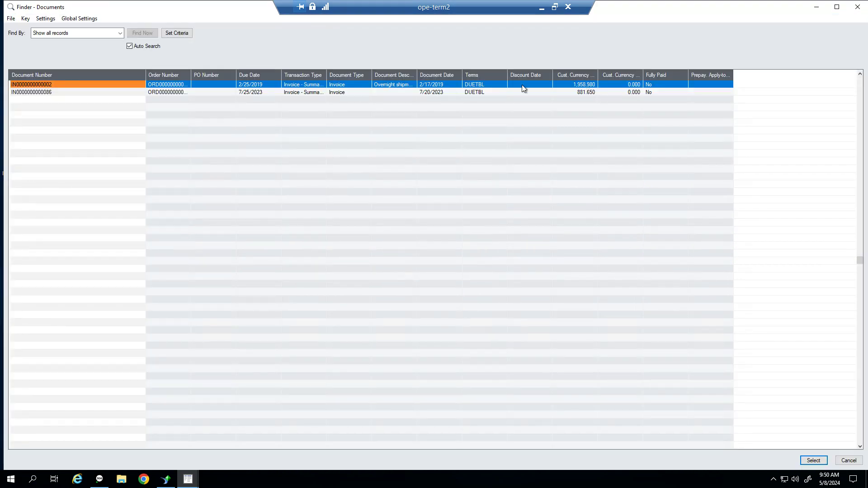
double_click(72, 85)
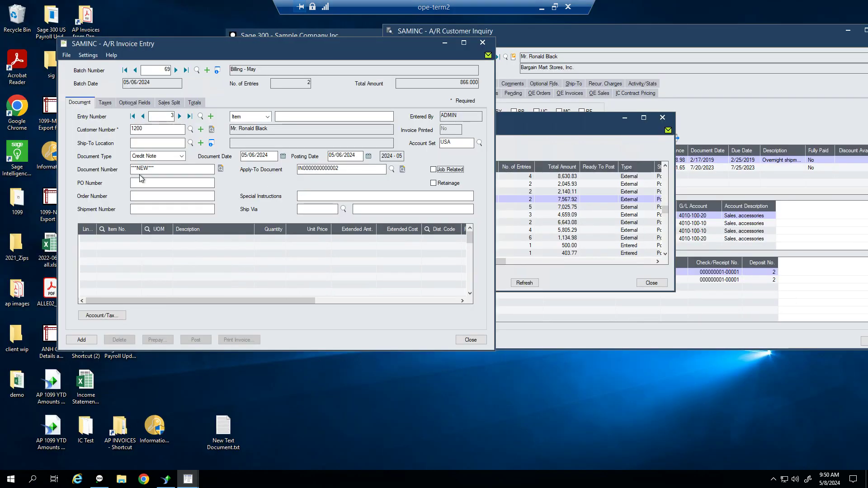
click(251, 117)
click(253, 131)
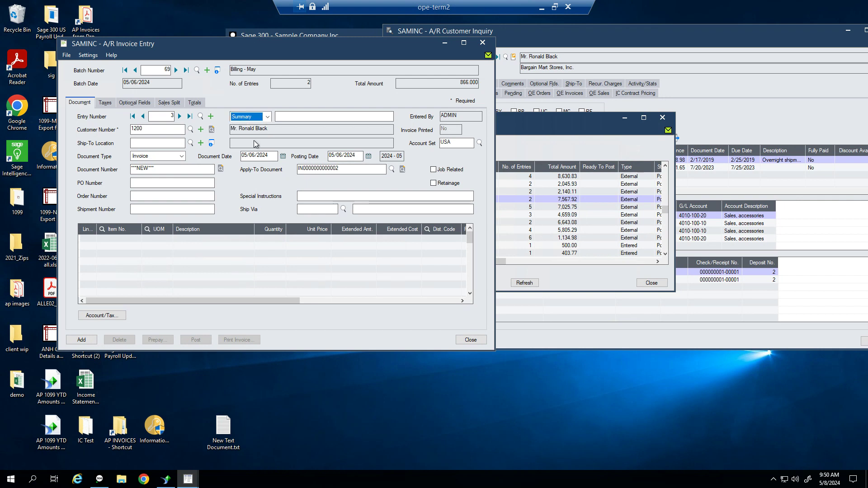
Add an RB line of 150.00 to account 4100 and save entry 3 to the batch
click(131, 240)
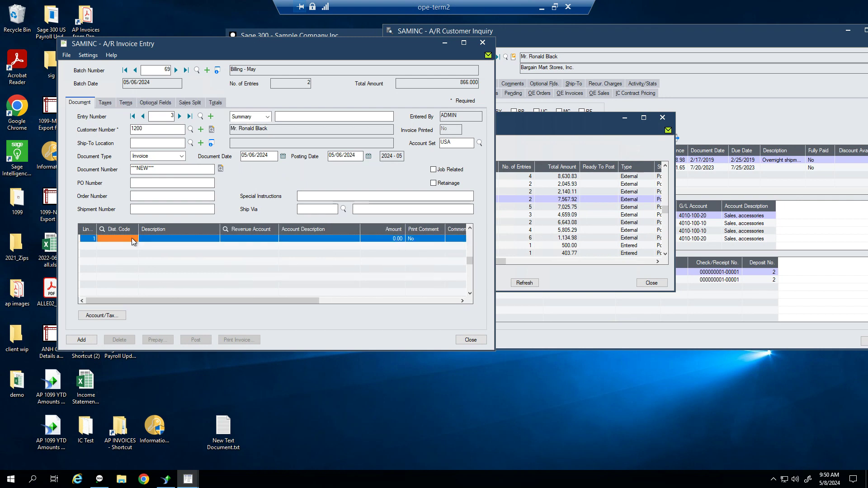
text(RB)
key(Tab)
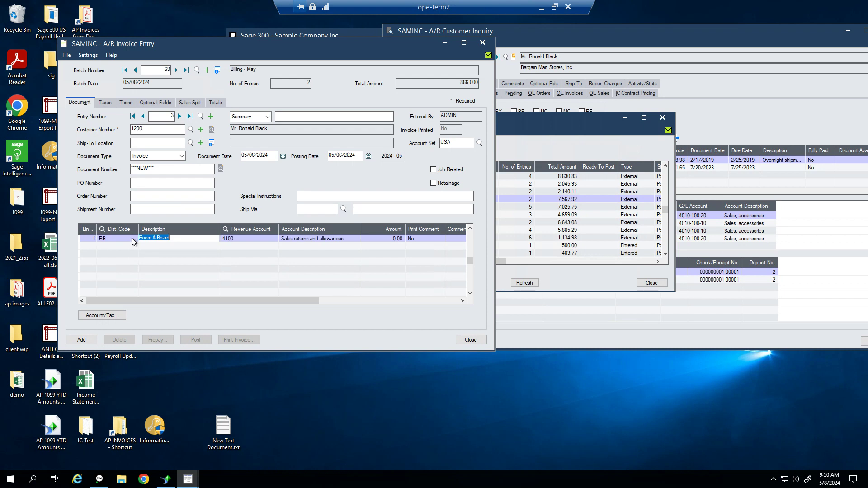
key(Tab)
key(Tab)
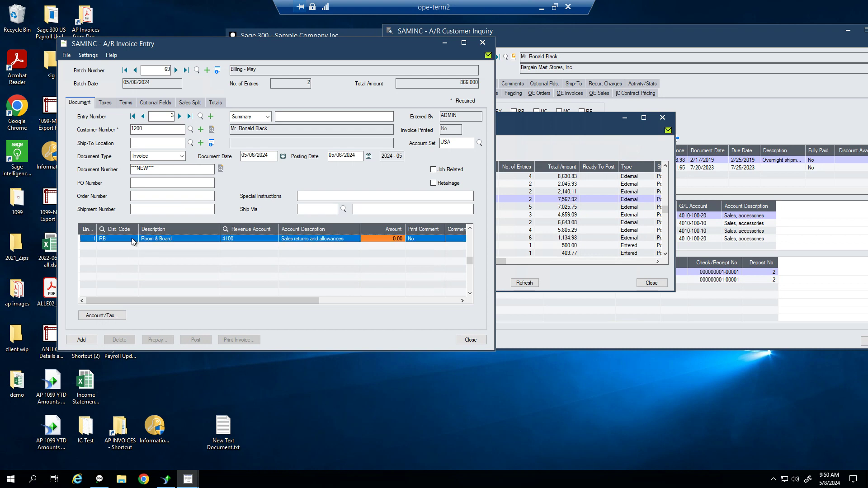
text(150)
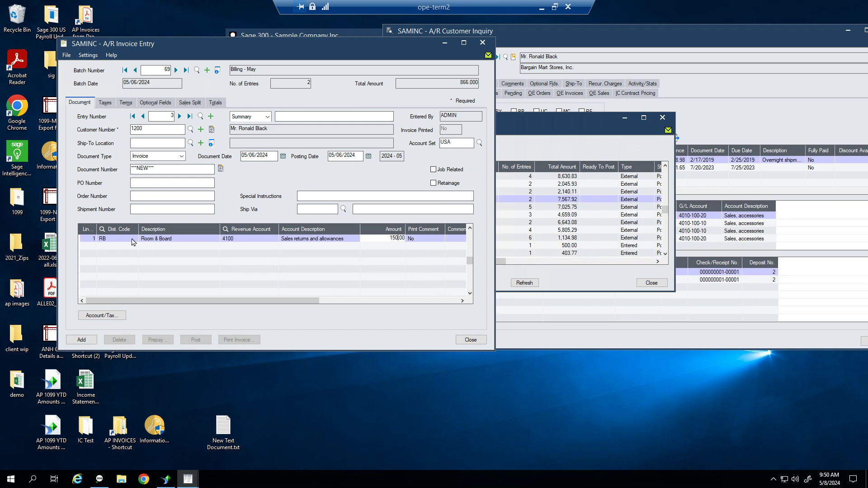
key(Tab)
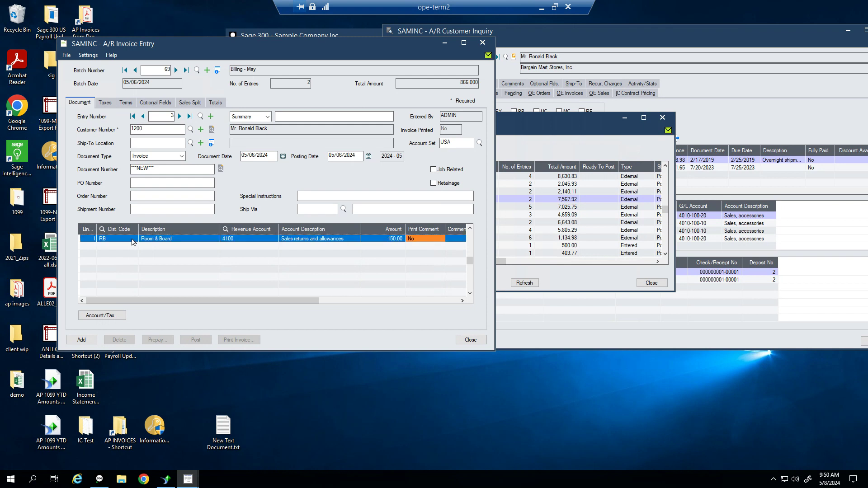
click(94, 343)
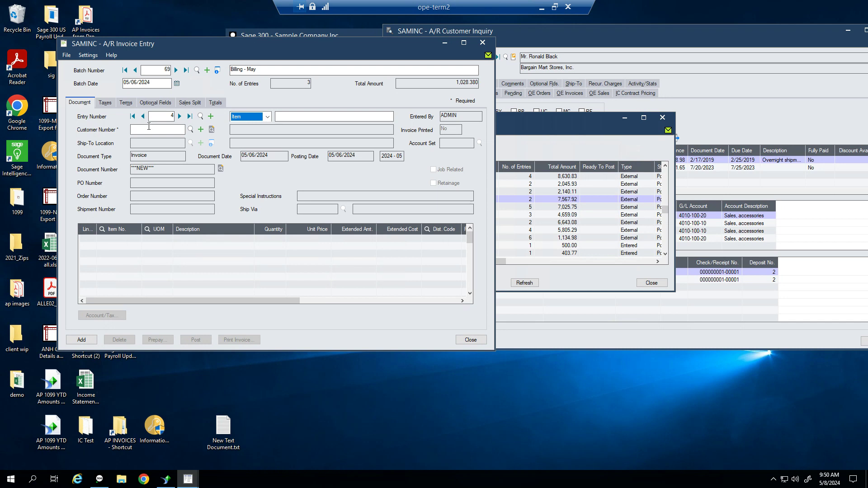
Start entry 4 as a summary Credit Note for customer 1200 with reference UNAPPLIED EXAMPLE
click(149, 128)
click(267, 116)
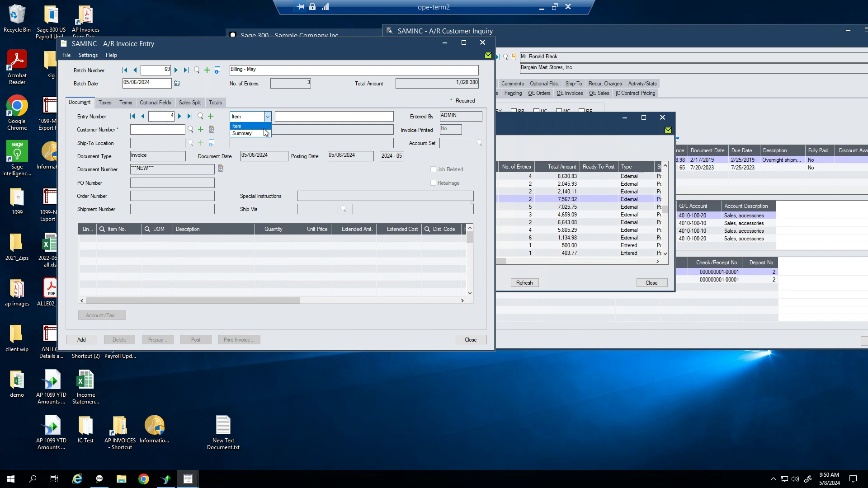
click(260, 135)
click(177, 126)
text(1200)
key(Tab)
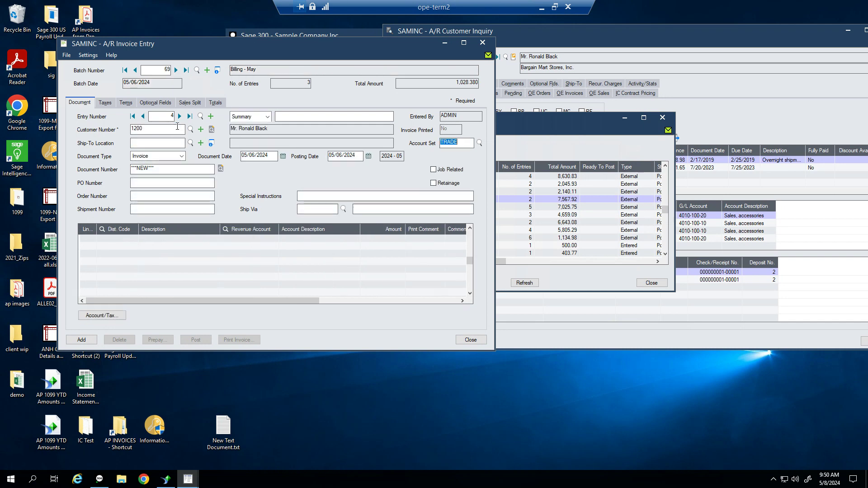
key(Tab)
key(c)
key(Tab)
key(Tab)
key(Tab)
key(Tab)
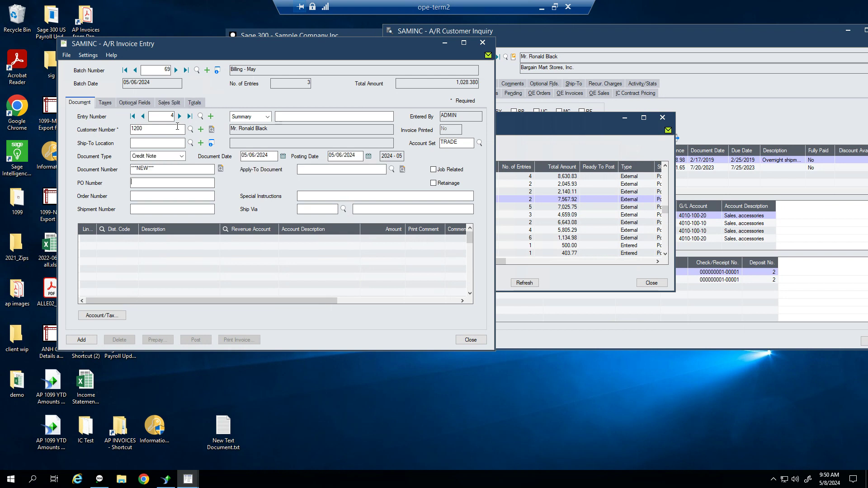
text(UNAPPLIED EXAMPLE)
key(Tab)
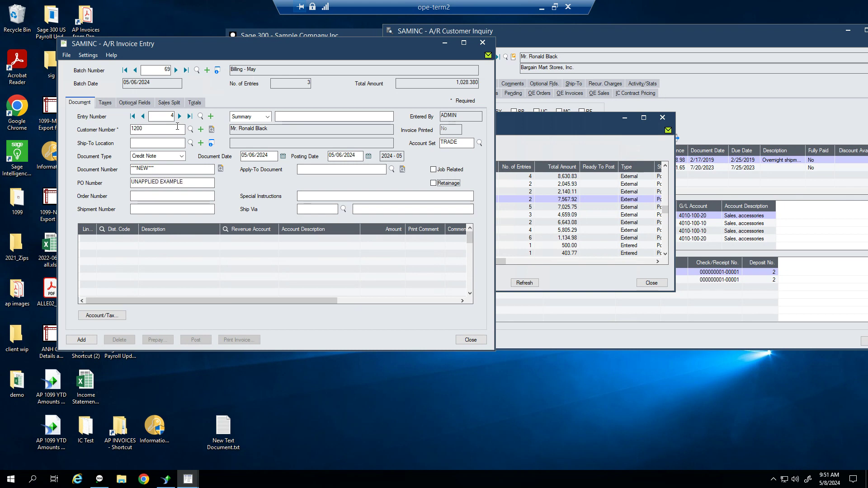
Add an RB distribution line of 50.00 and save the credit note to batch 69
click(112, 238)
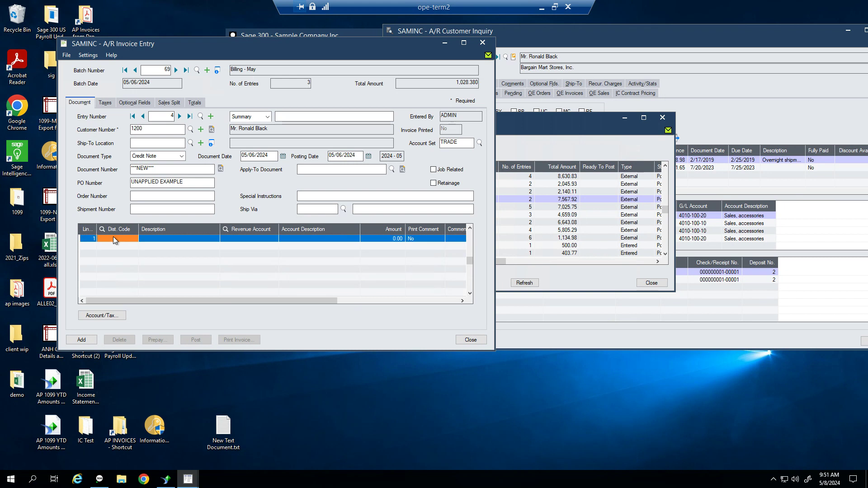
text(RBB)
key(BackSpace)
key(Tab)
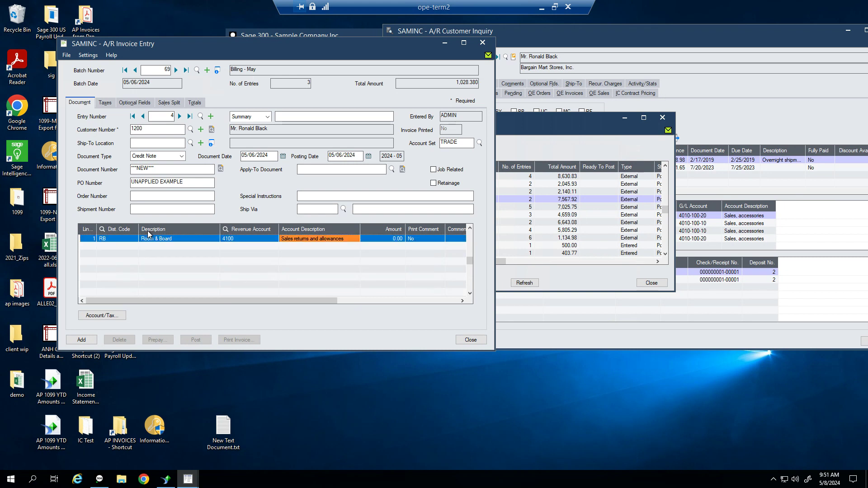
key(Tab)
text(50)
key(Tab)
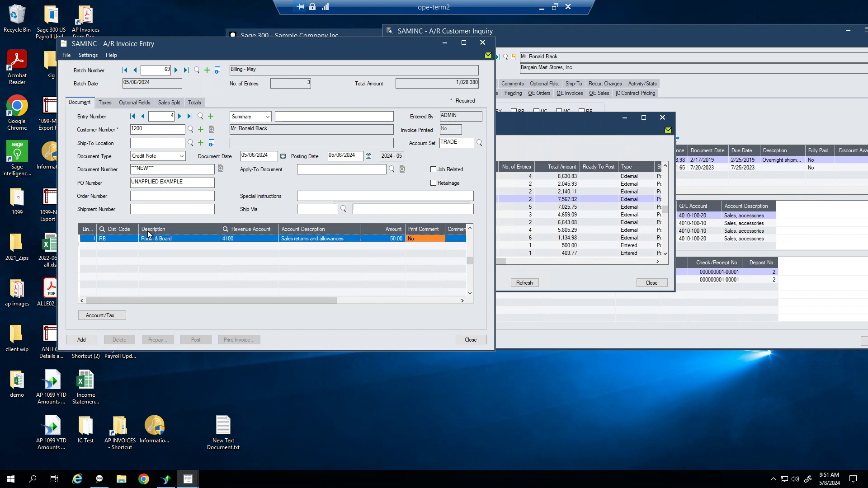
click(81, 340)
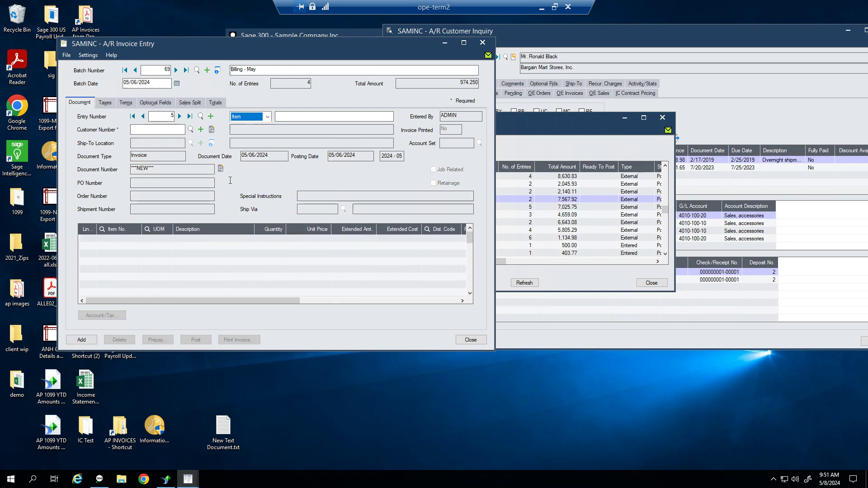
Review the saved credit note and entry 1, then close A/R Invoice Entry
click(143, 116)
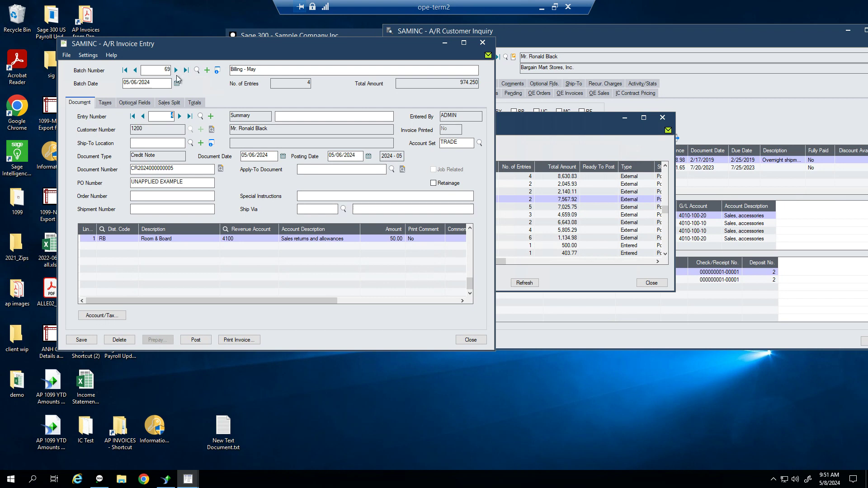
click(177, 72)
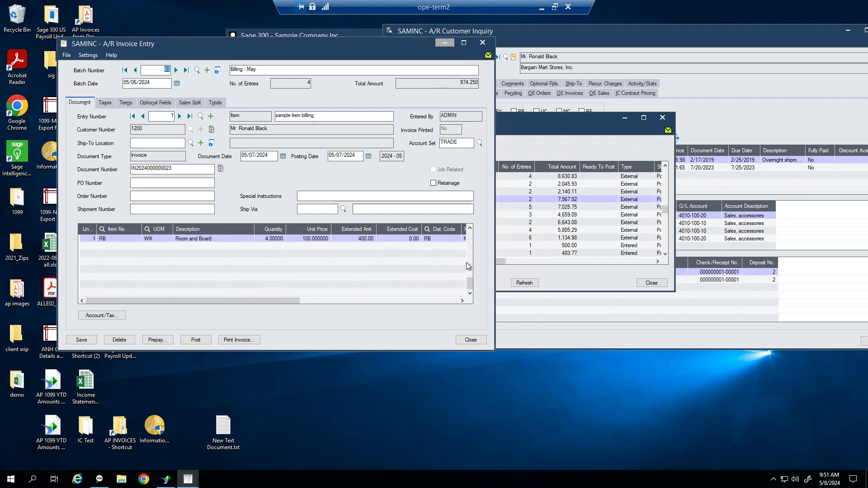
click(472, 343)
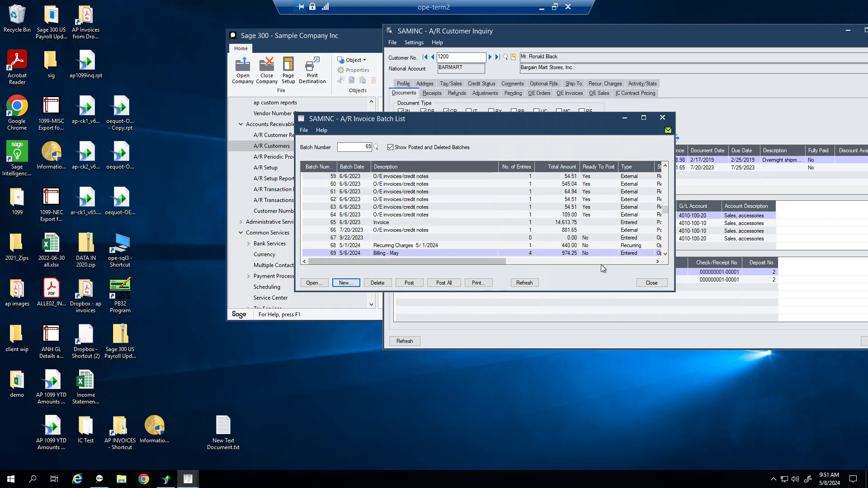
Mark batch 69 ready to post, post it as sequence 34, and bring Customer Inquiry fully on screen
double_click(598, 254)
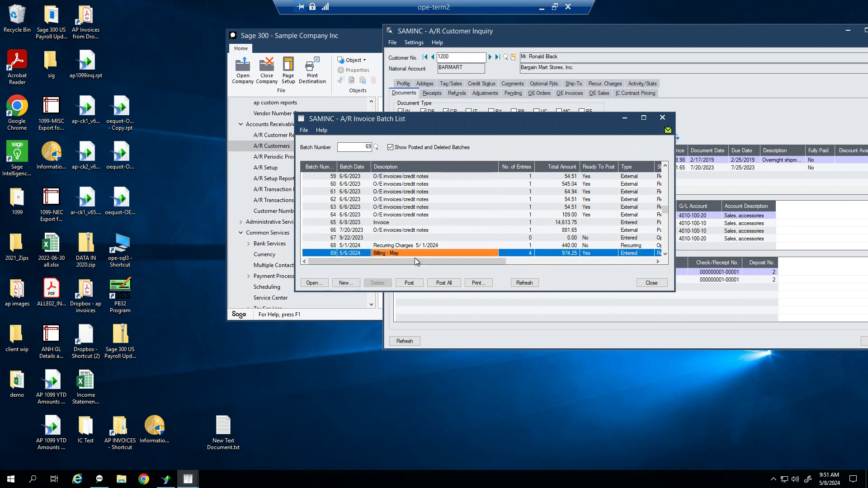
click(420, 286)
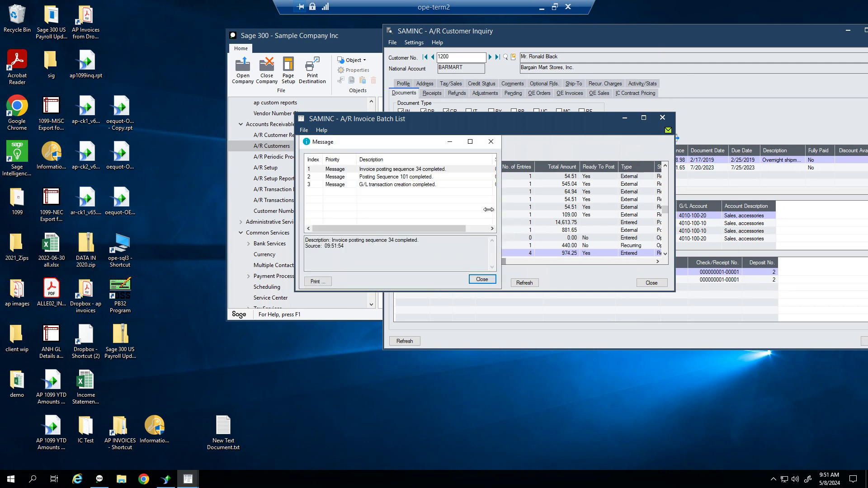
click(482, 279)
click(540, 44)
drag(540, 43, 361, 45)
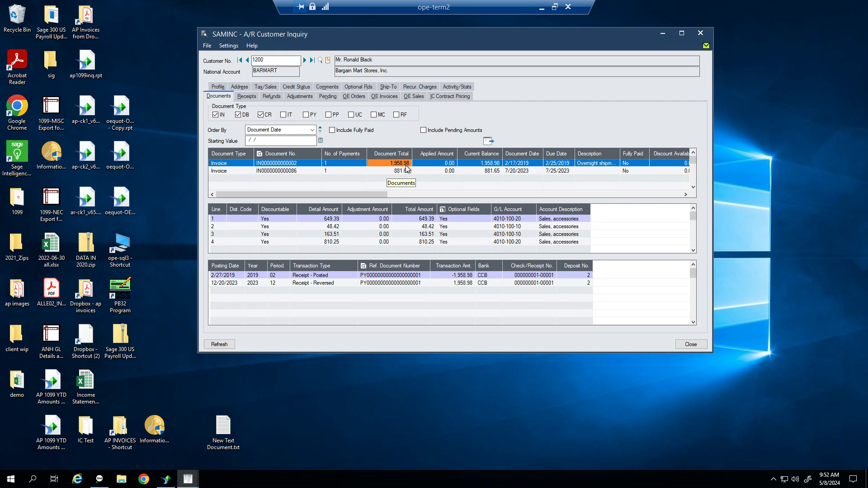
Refresh customer 1200's inquiry to review the new credit note and first invoice, then return to the batch list
click(489, 143)
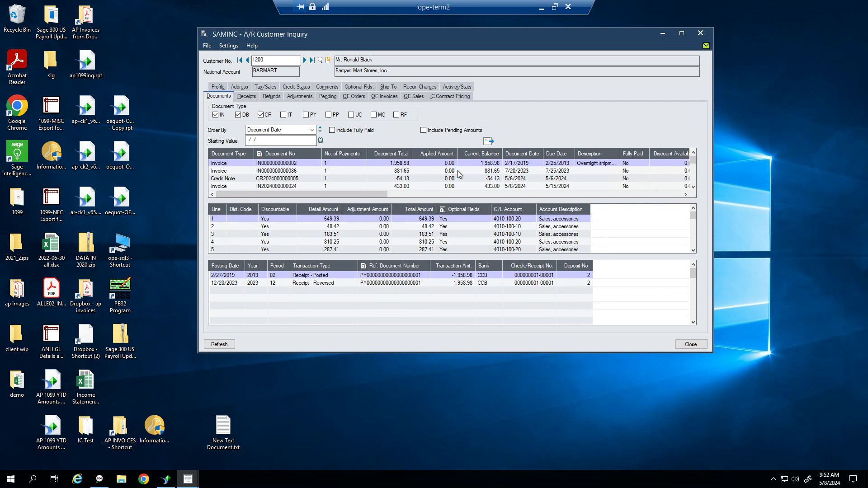
click(270, 180)
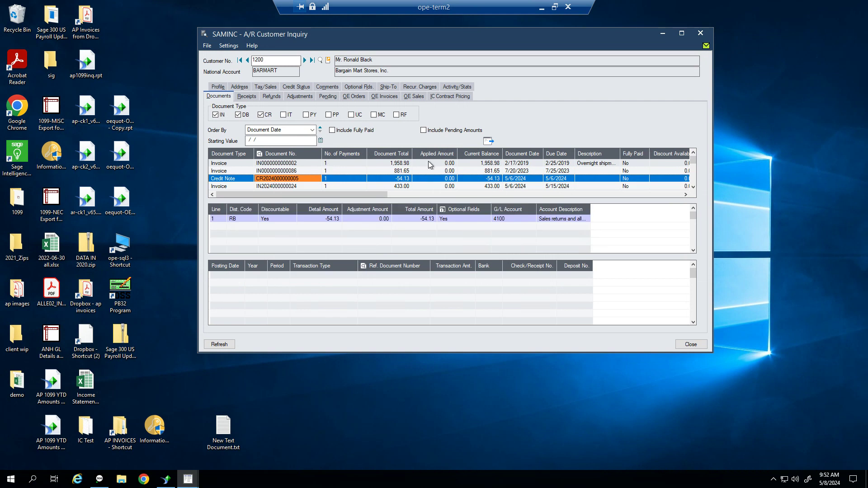
click(386, 164)
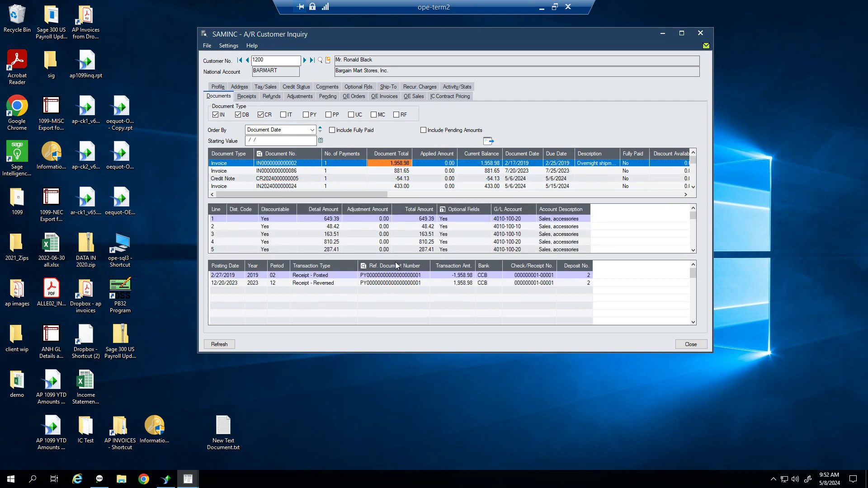
click(298, 165)
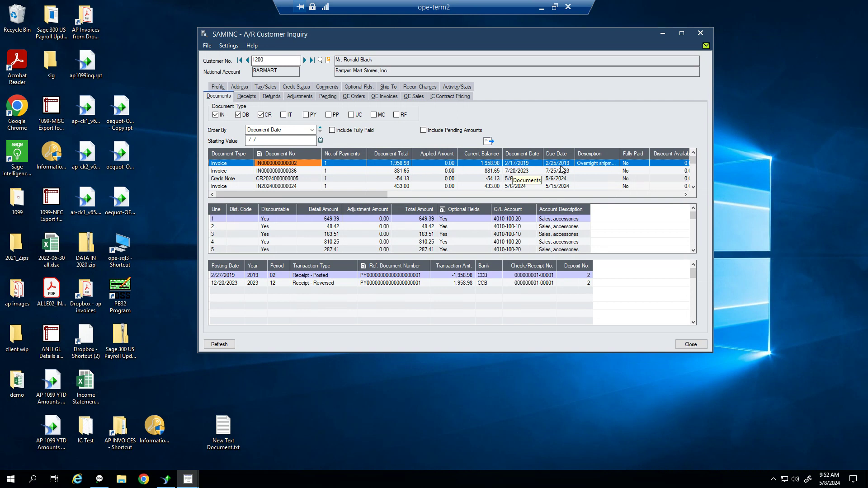
mouse_move(183, 483)
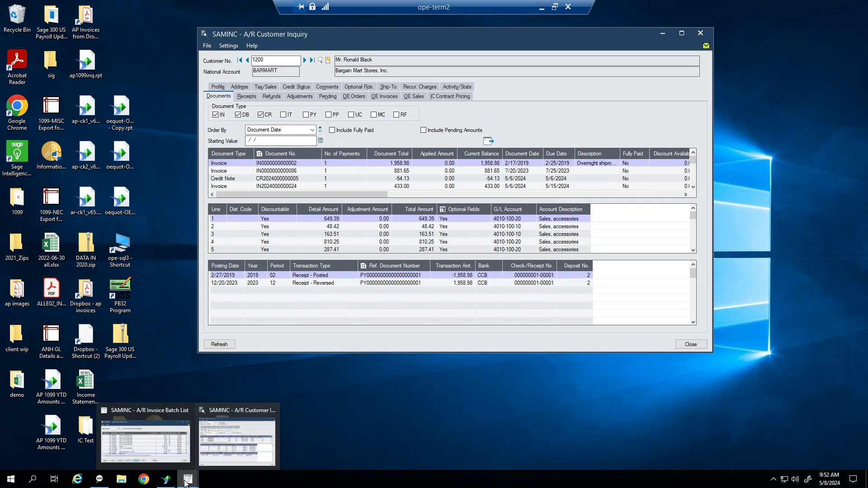
click(174, 441)
Page through batch 69's entries and their distributions, then create new empty batch 70
click(398, 254)
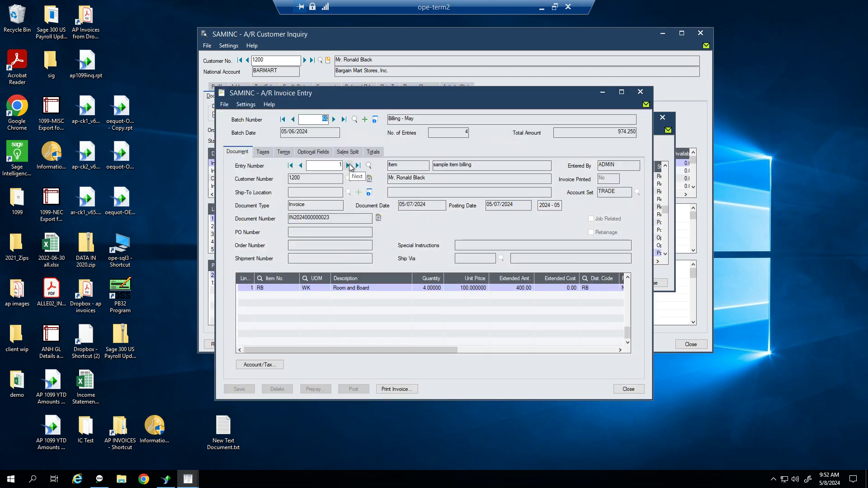
click(350, 166)
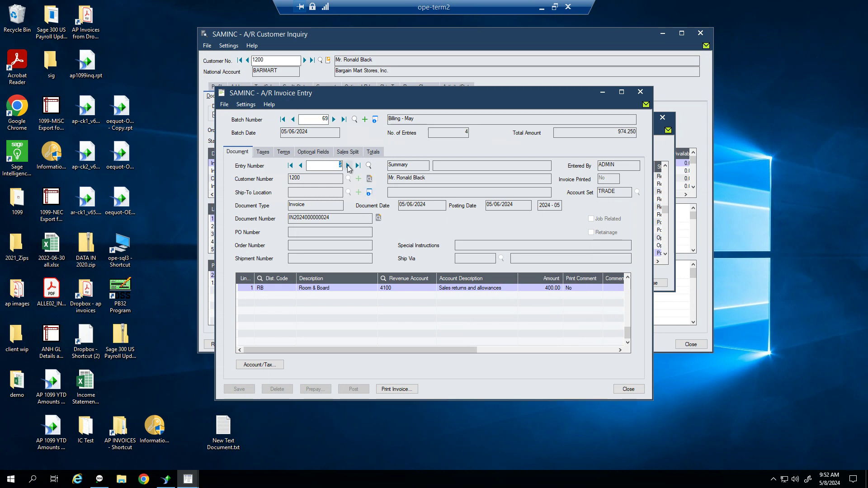
click(300, 167)
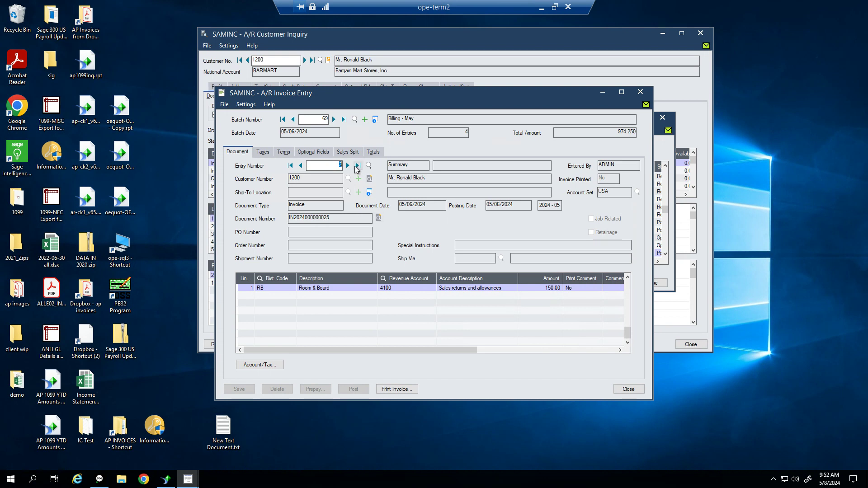
click(349, 166)
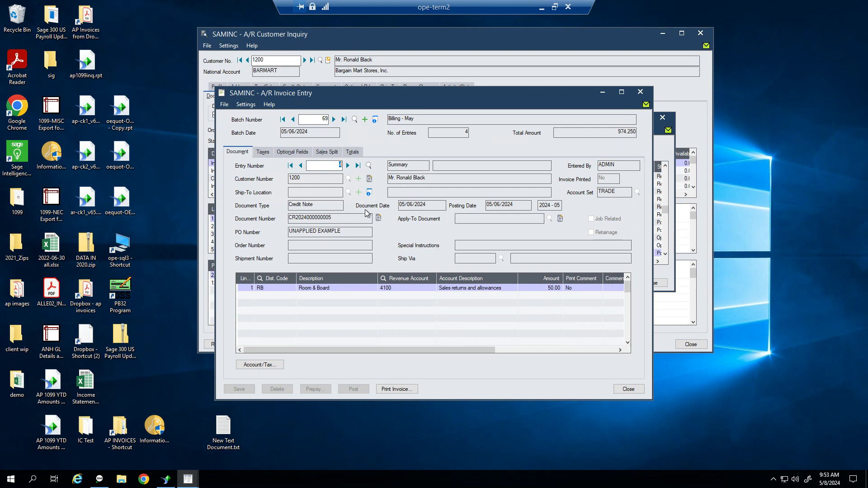
click(365, 120)
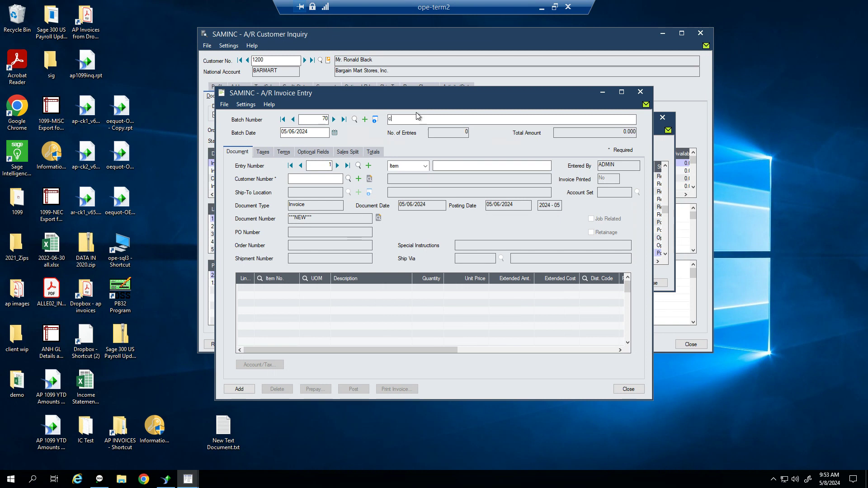
Start a summary credit note for the customer, applied to the 1,958.98 invoice
key(Tab)
key(Tab)
key(shift+Tab)
key(Down)
key(Tab)
text(1200)
key(Tab)
key(Tab)
key(c)
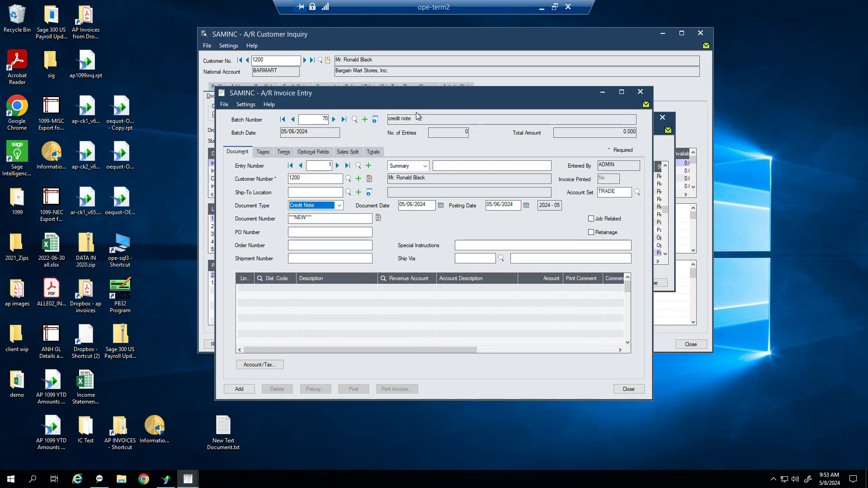
key(Tab)
key(Tab)
key(Tab)
key(Tab)
key(Tab)
key(Tab)
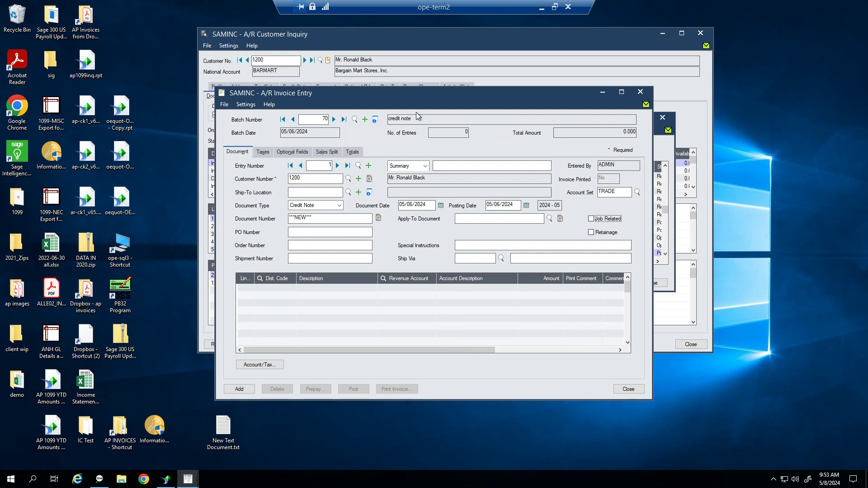
key(shift+Tab)
key(F5)
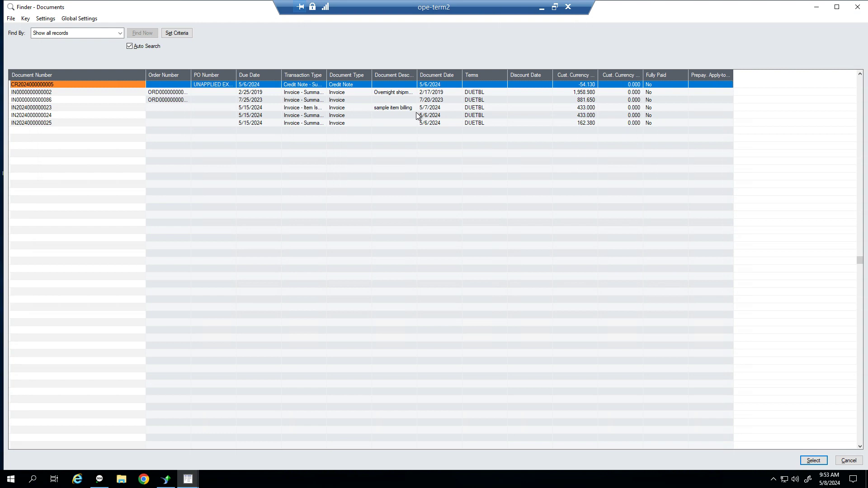
key(Down)
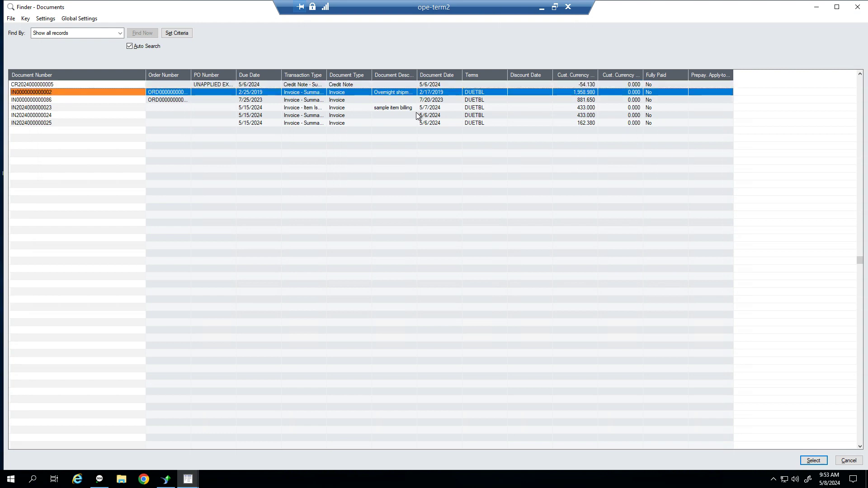
key(Return)
Enter PO 'APPLIED CN' and a 150.00 RB Room & Board distribution line
key(Tab)
text(APPLIED CN)
key(Tab)
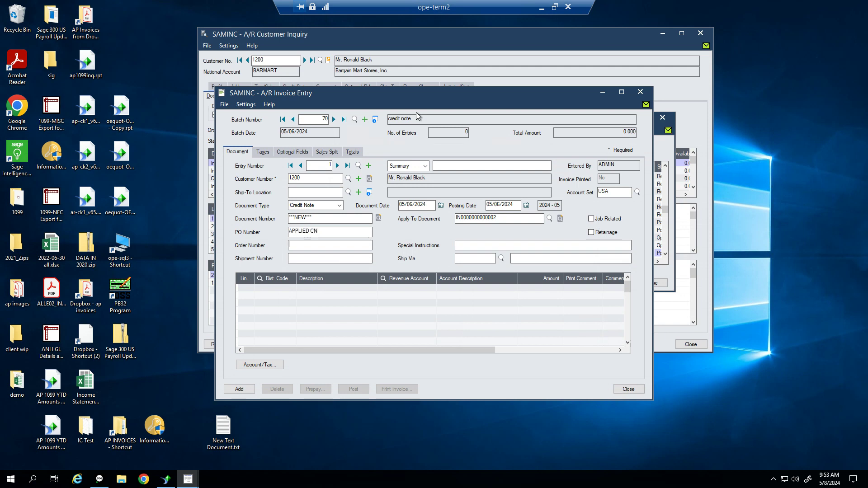
key(Tab)
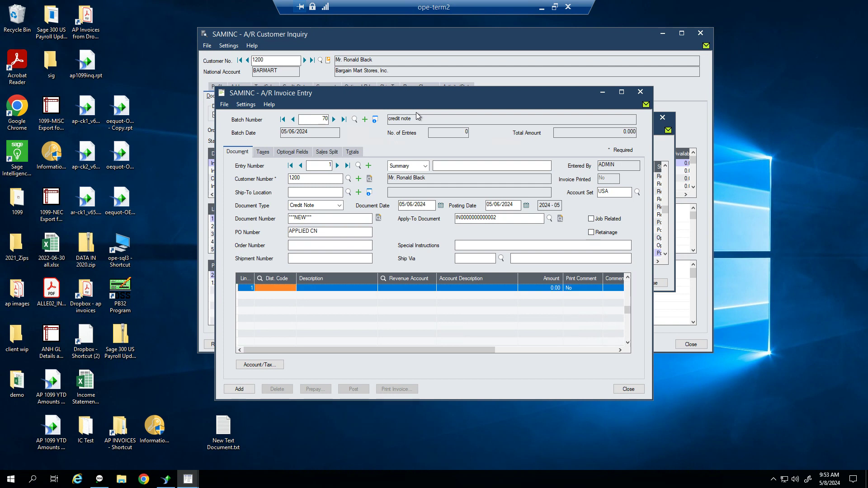
text(RB)
key(Tab)
key(Tab)
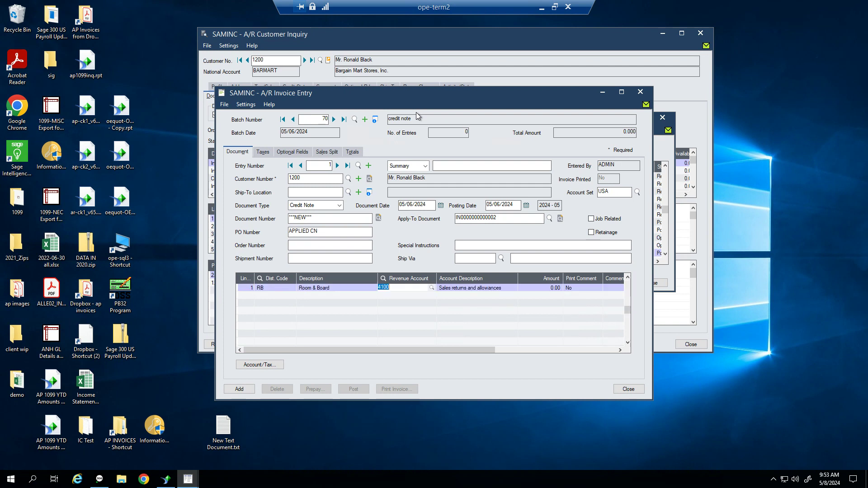
key(Tab)
key(Tab)
text(1)
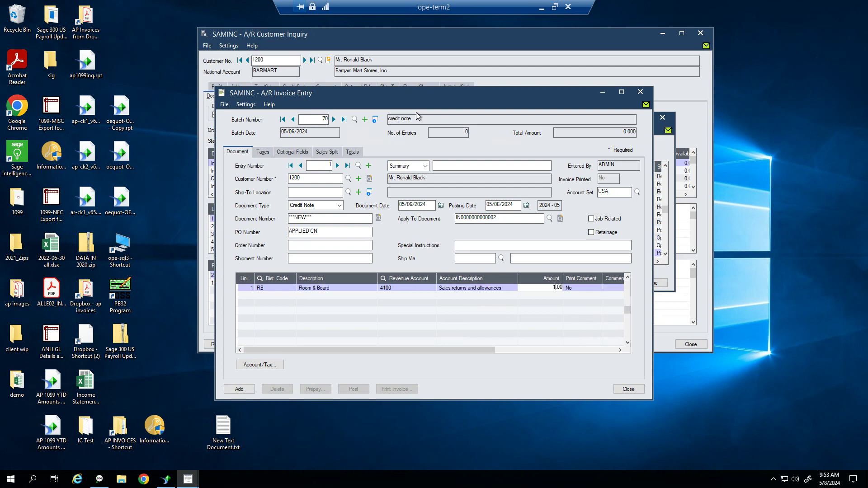
text(50)
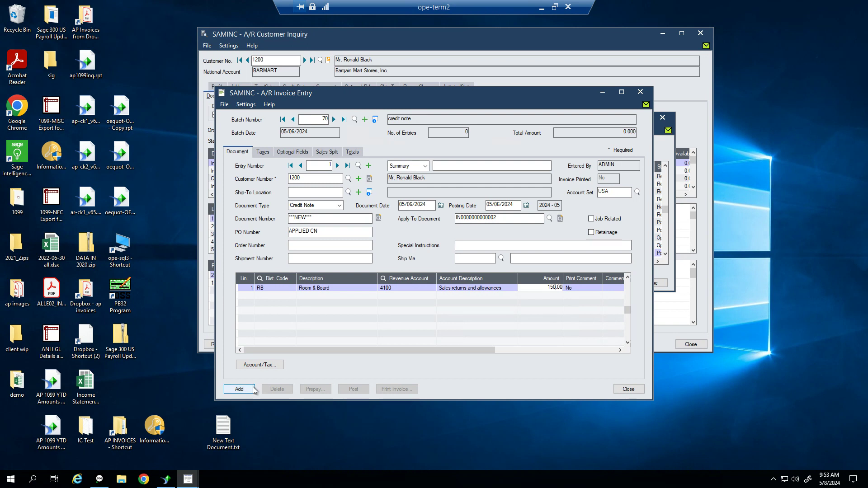
Add the credit note to batch 70 and close the invoice entry window
click(239, 389)
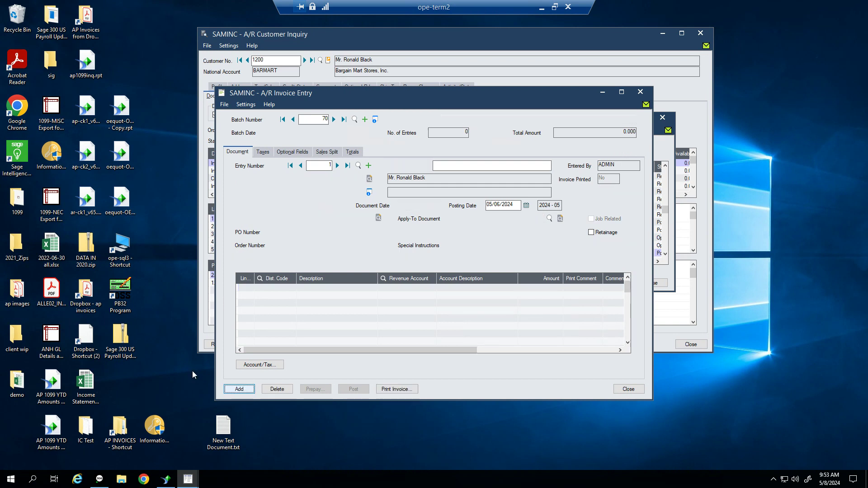
click(300, 165)
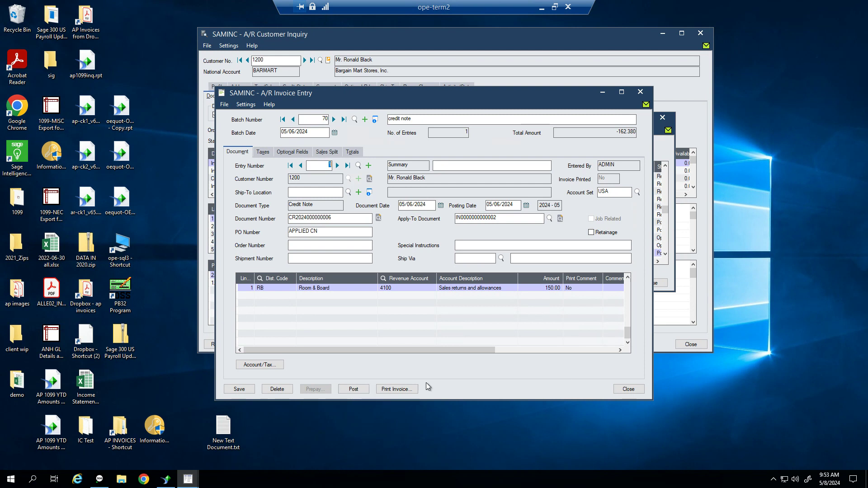
click(628, 390)
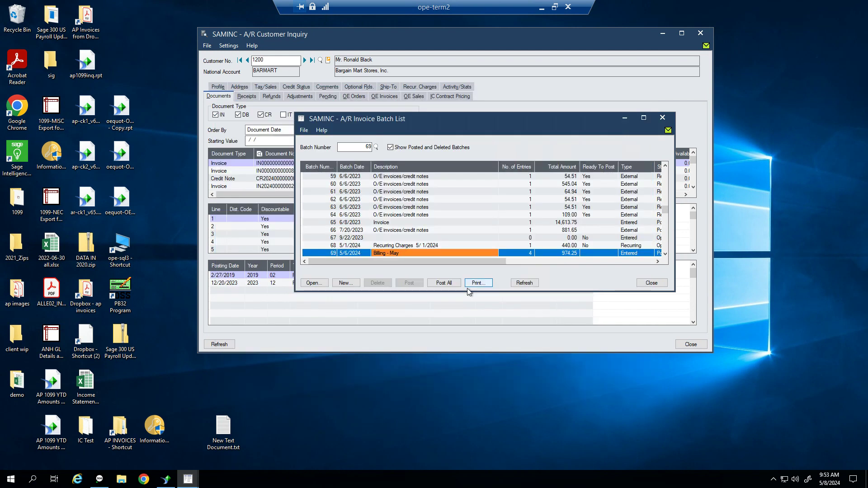
Refresh the batch list, post credit note batch 70 and confirm the posting
click(523, 283)
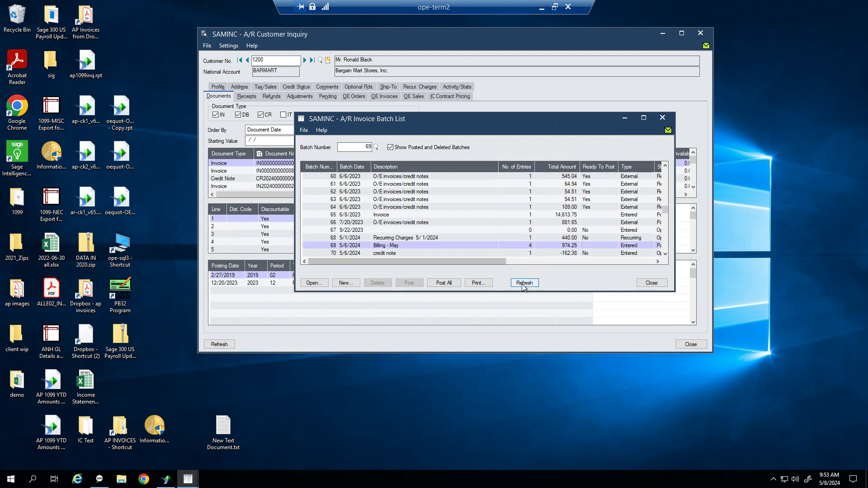
click(418, 253)
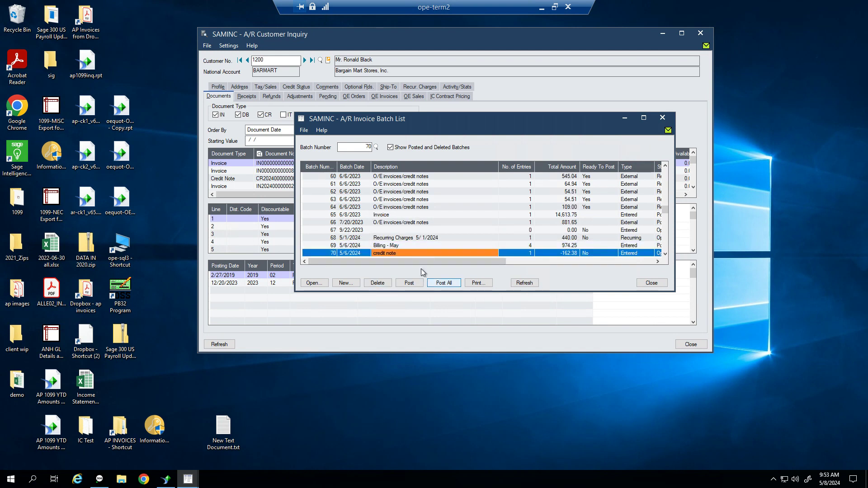
click(409, 282)
click(465, 273)
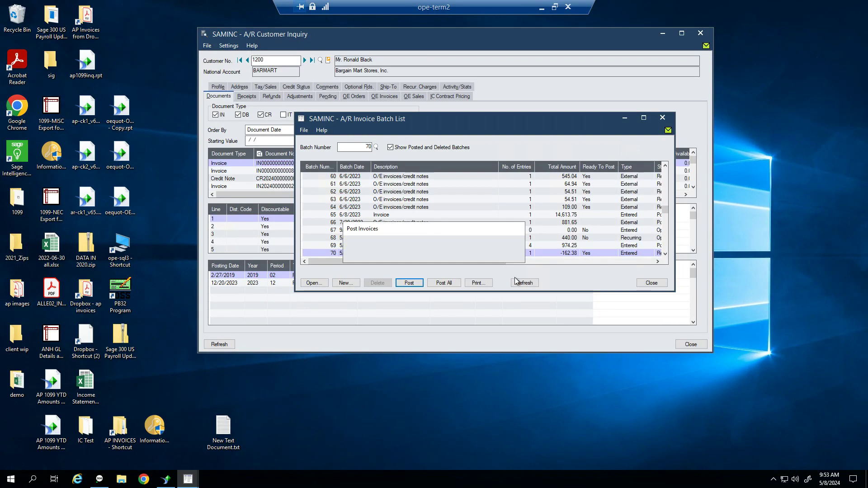
click(265, 232)
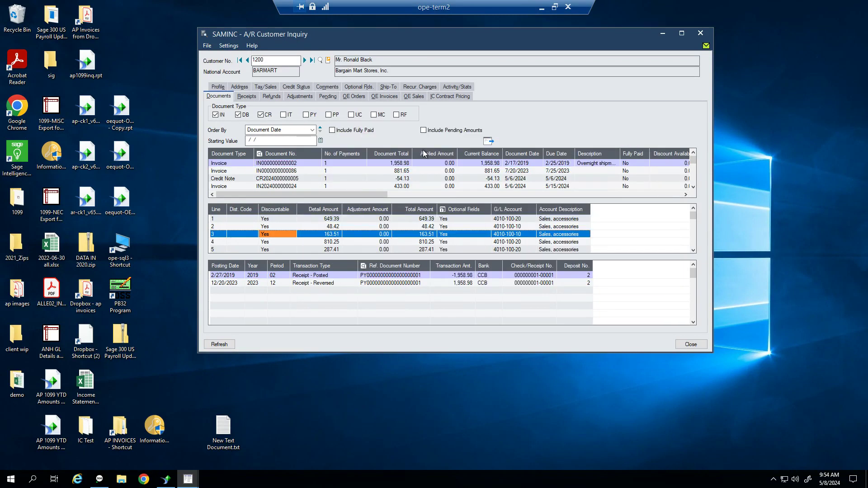
click(488, 143)
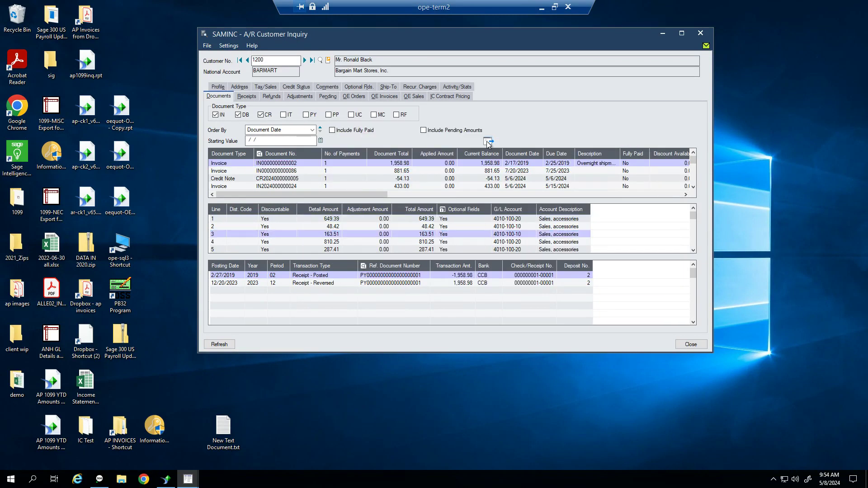
click(402, 163)
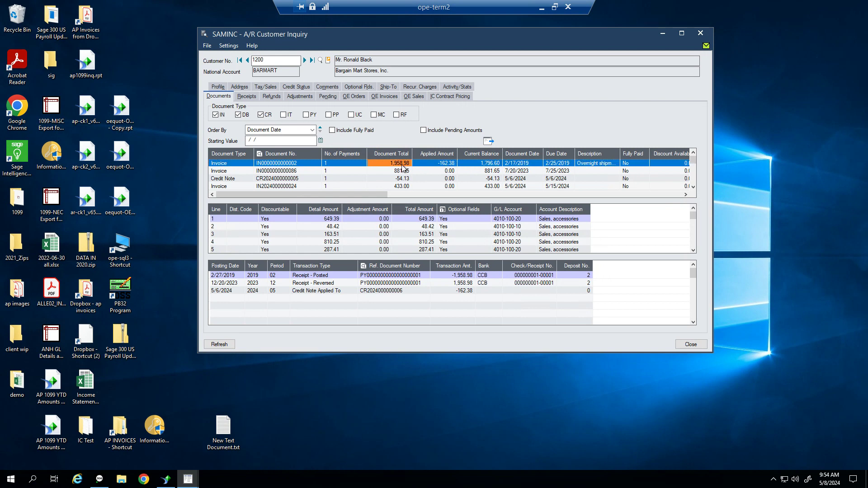
click(441, 166)
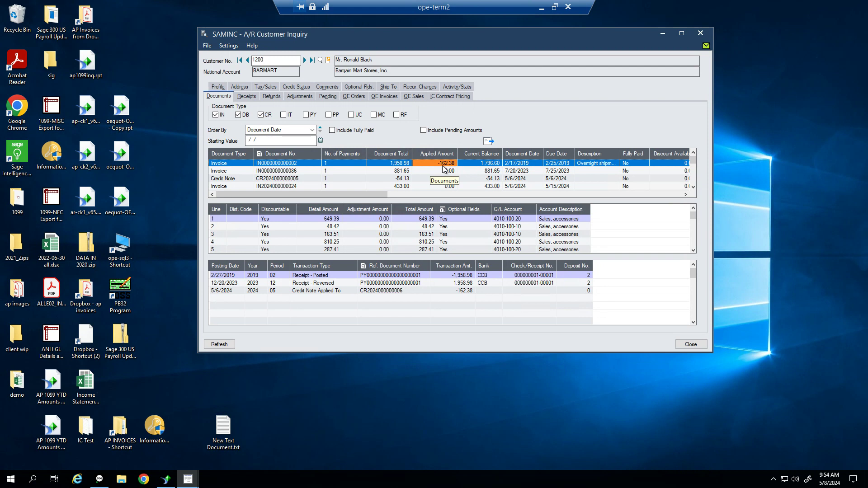
click(483, 167)
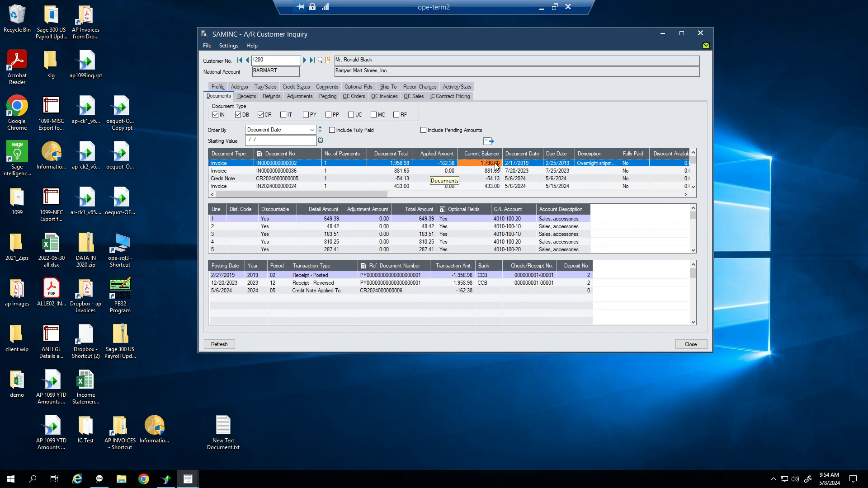
click(231, 166)
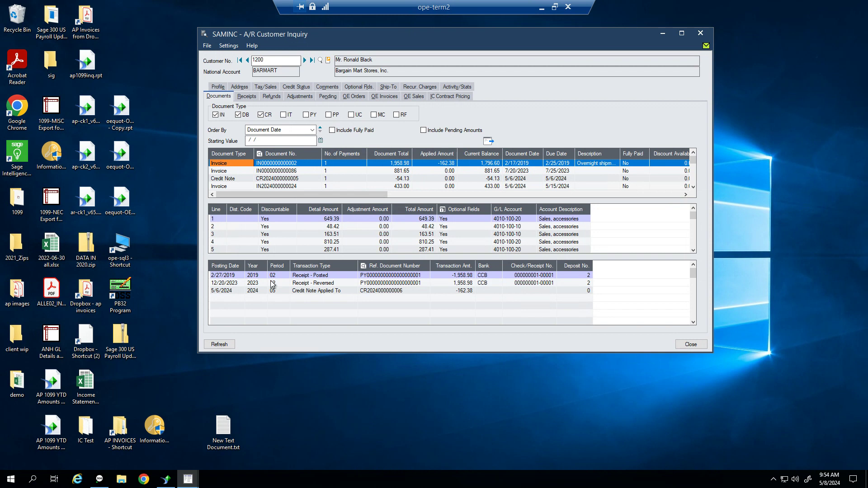
click(324, 218)
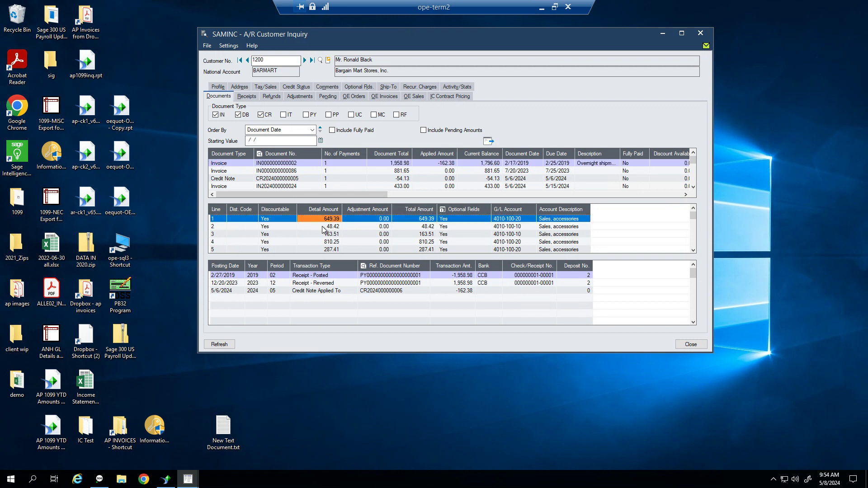
click(325, 226)
click(326, 234)
click(328, 242)
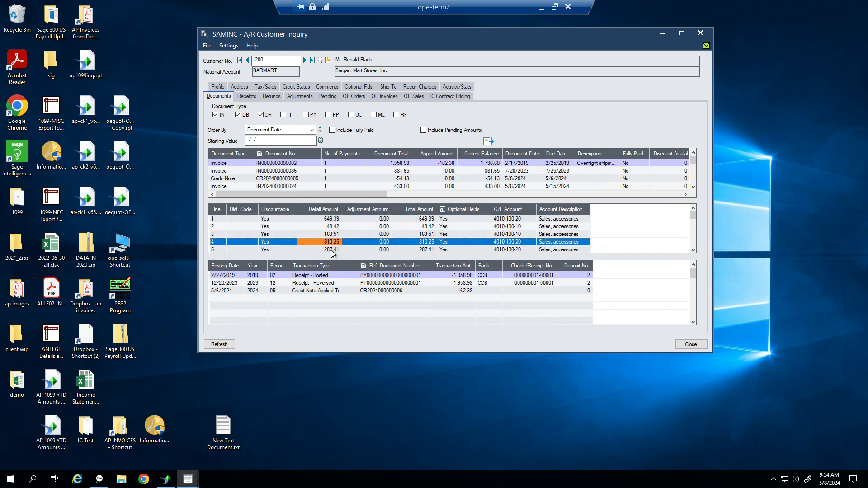
click(384, 249)
click(382, 275)
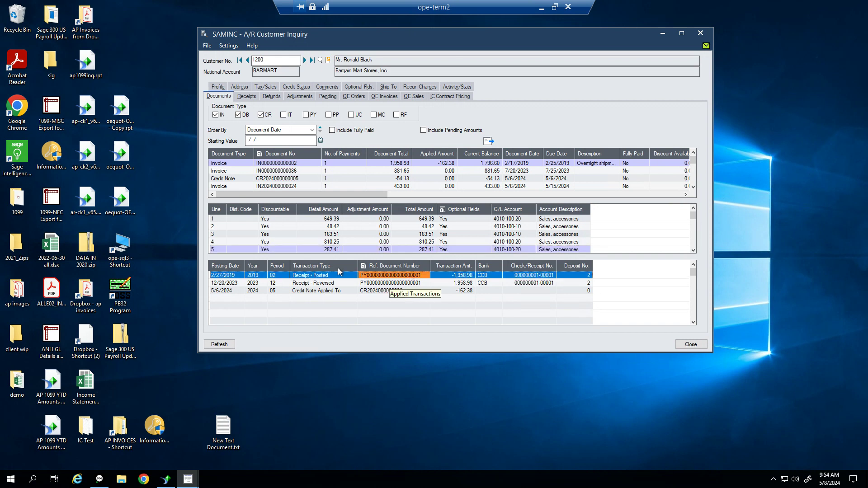
click(454, 276)
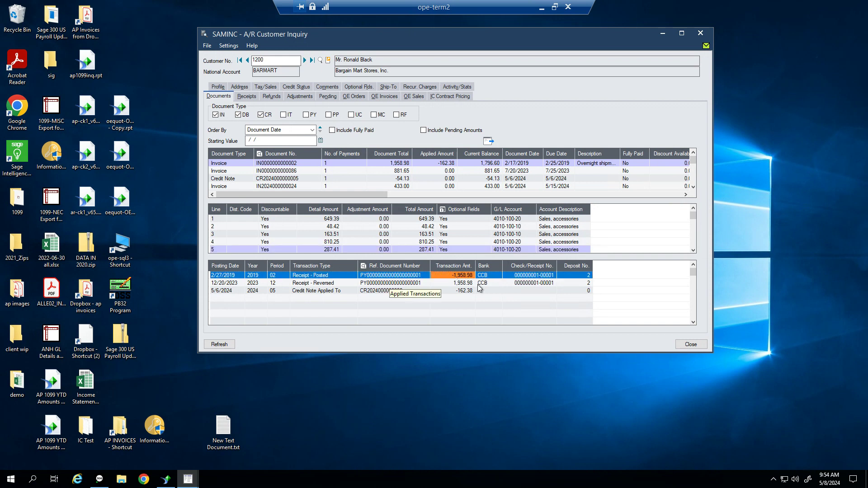
click(392, 283)
click(453, 283)
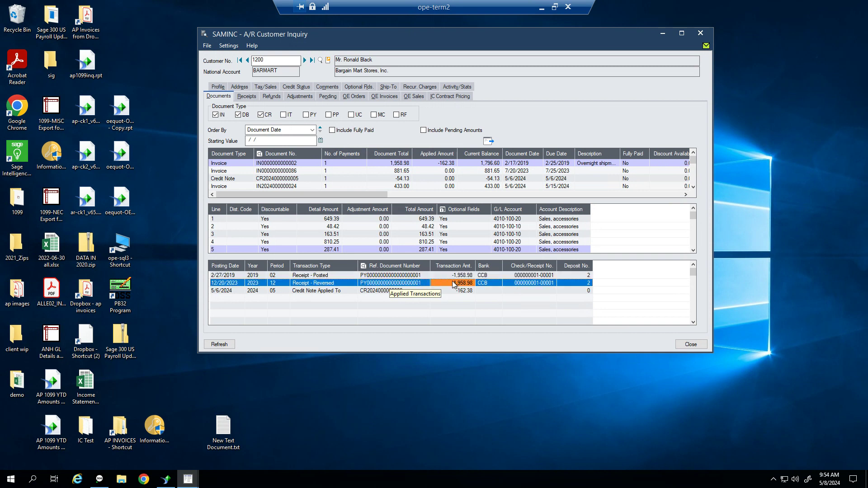
click(367, 290)
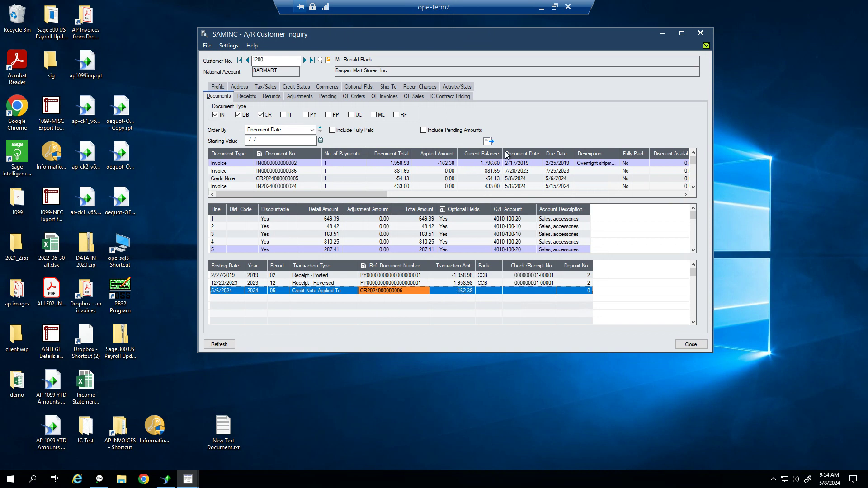
click(296, 179)
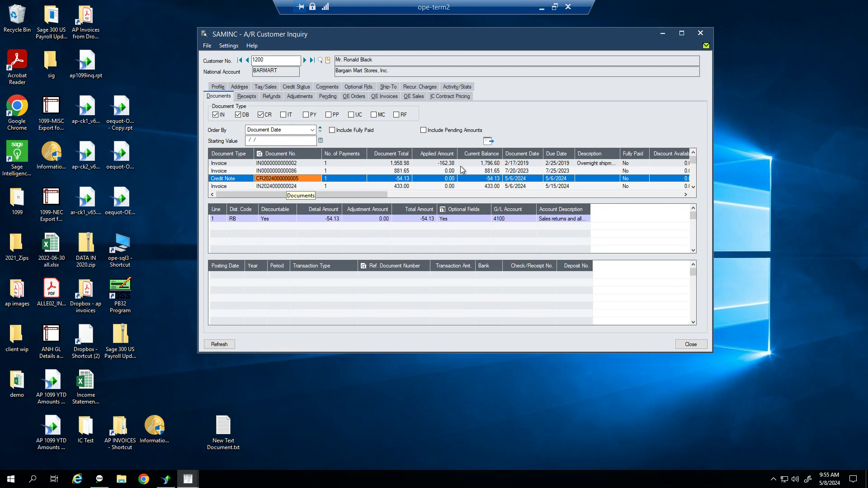
Mark batches 60–64 Ready To Post and run Post All on the A/R invoice batches
click(670, 35)
click(482, 280)
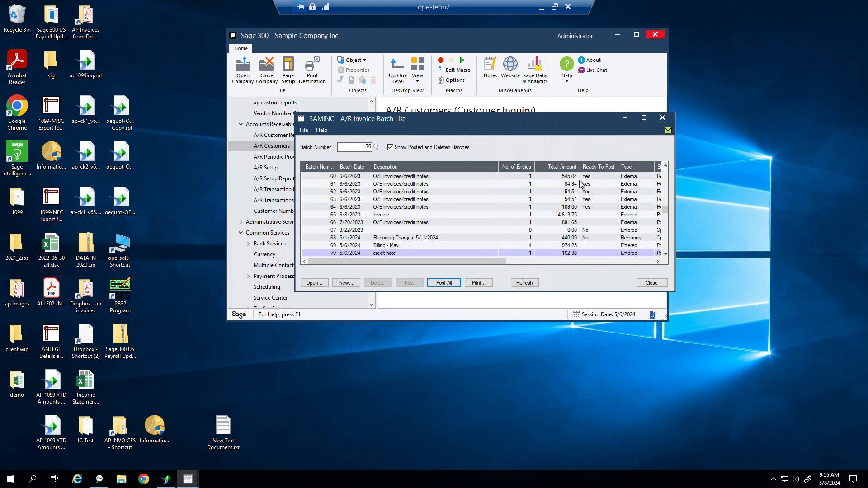
click(452, 284)
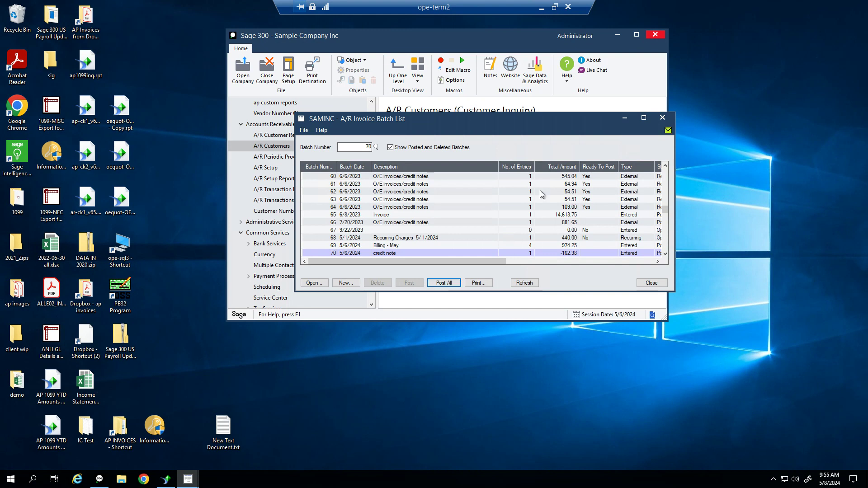
click(596, 177)
click(595, 184)
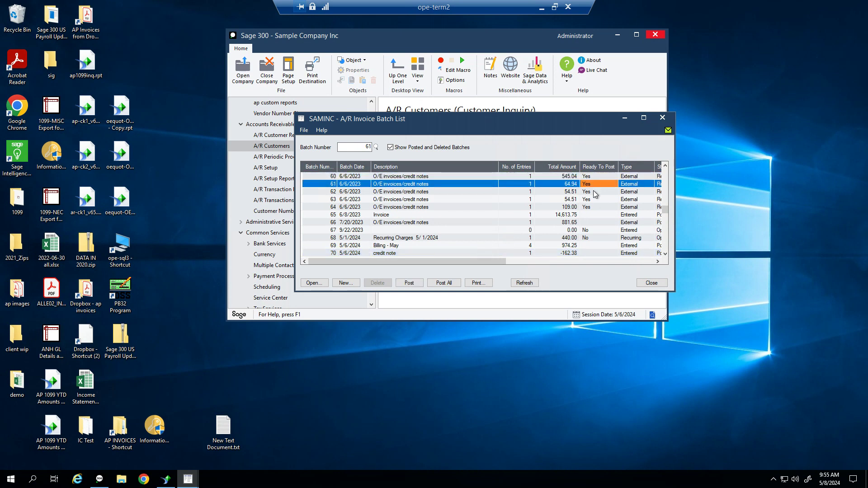
click(594, 192)
click(594, 199)
click(595, 207)
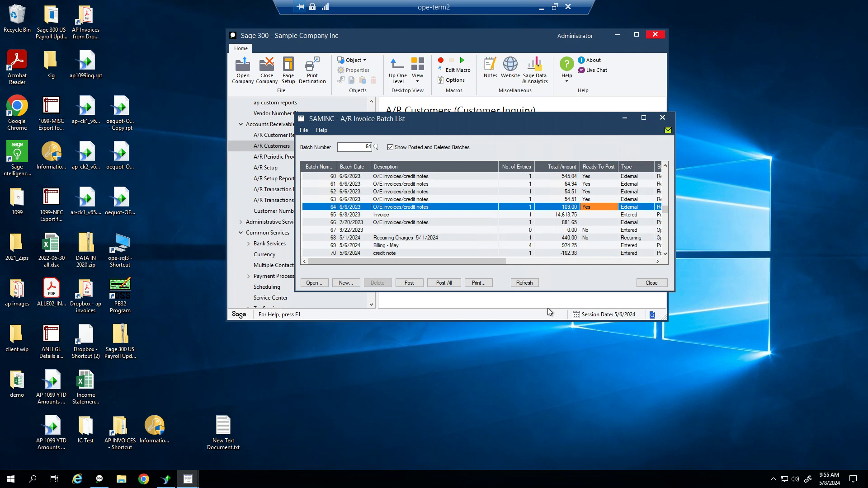
click(461, 286)
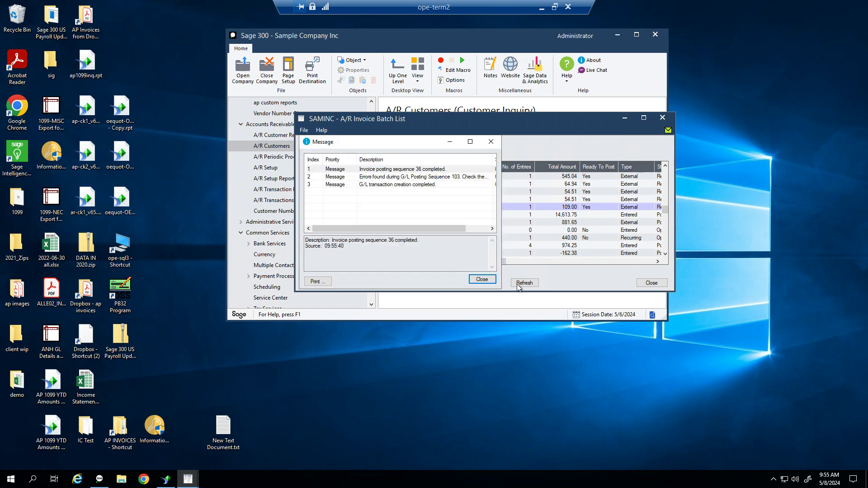
Read the G/L posting sequence 103 error description, then close the posting messages
click(403, 180)
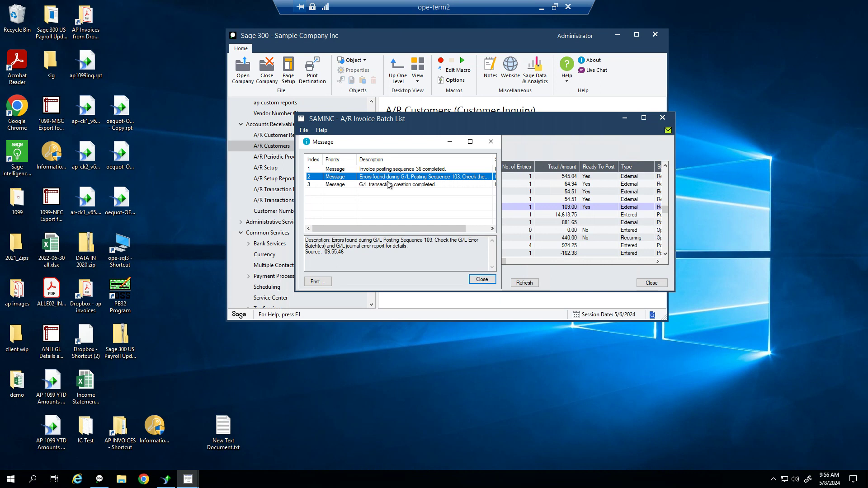
drag(421, 250, 291, 239)
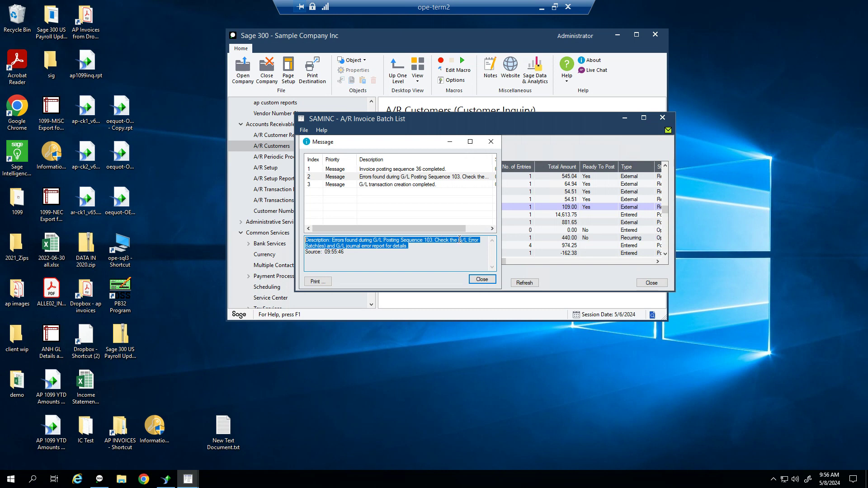
click(483, 279)
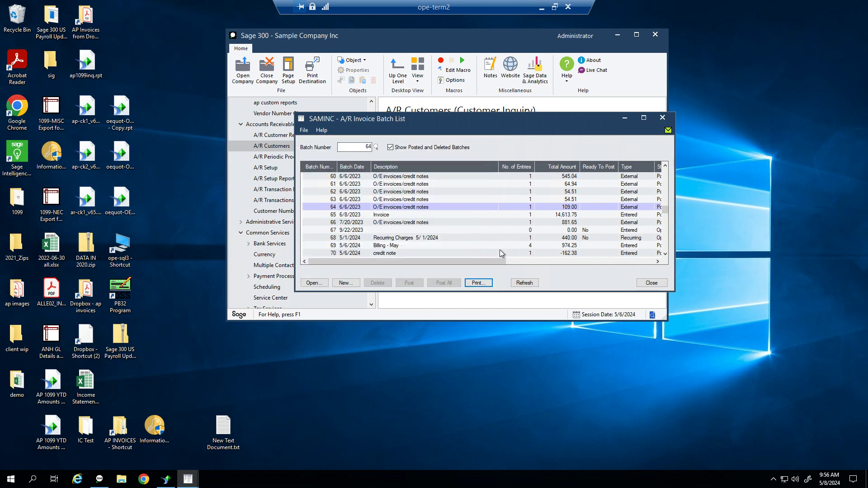
Hide posted and deleted A/R batches, then open the G/L Batch List under G/L Transactions
click(390, 147)
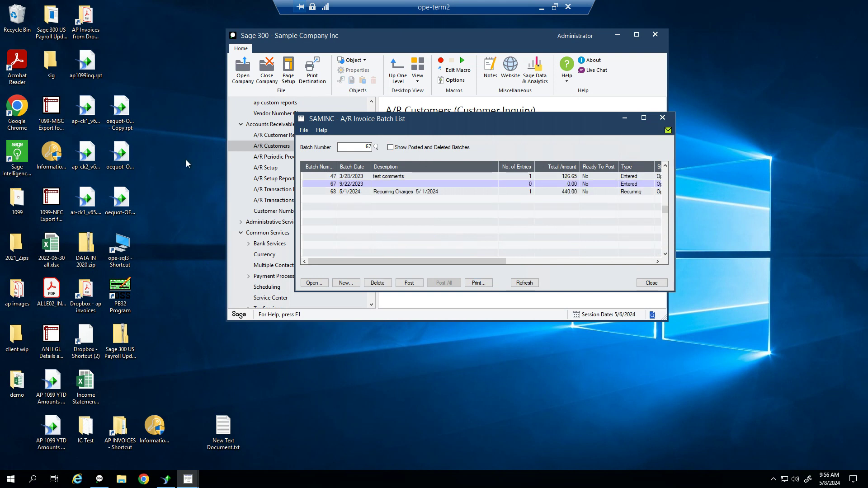
drag(370, 120, 476, 166)
click(374, 149)
scroll(365, 164, down, 4)
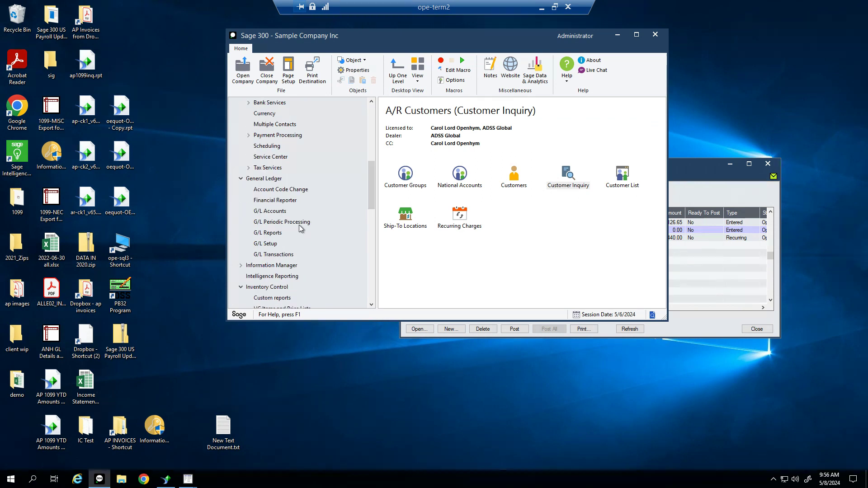
click(271, 255)
double_click(405, 173)
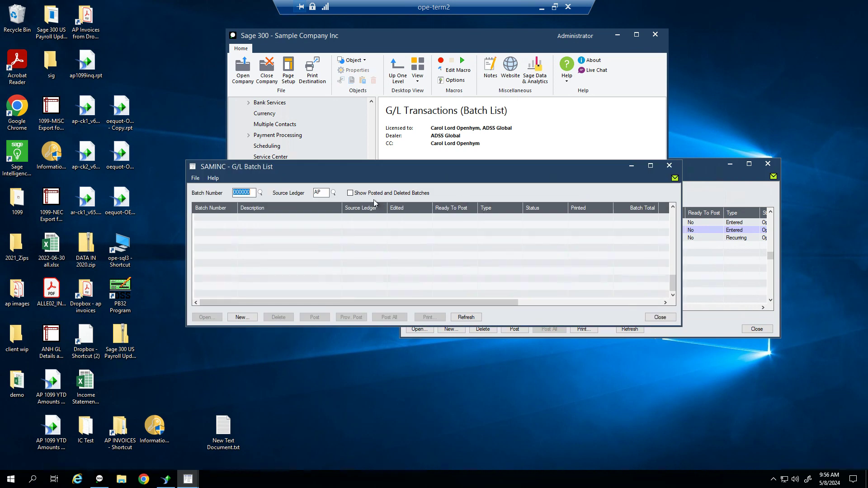
Clear the AP source ledger filter and review error batches 000369, 000372 and 000396
click(323, 193)
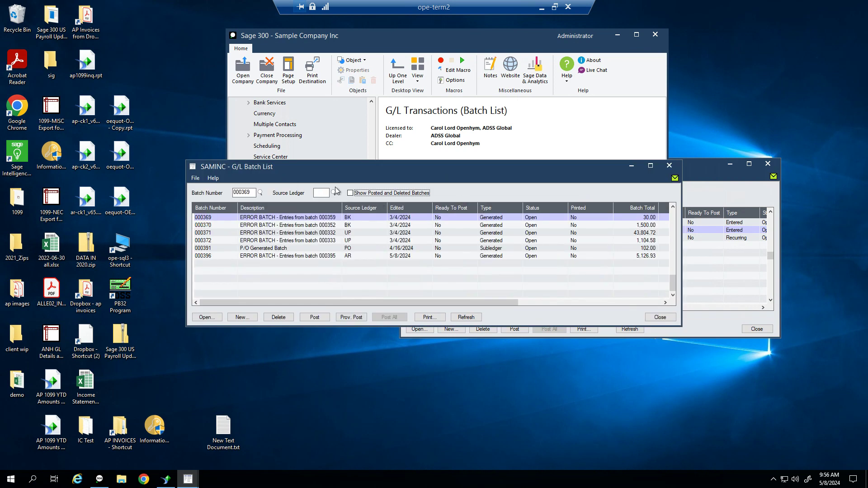
click(317, 256)
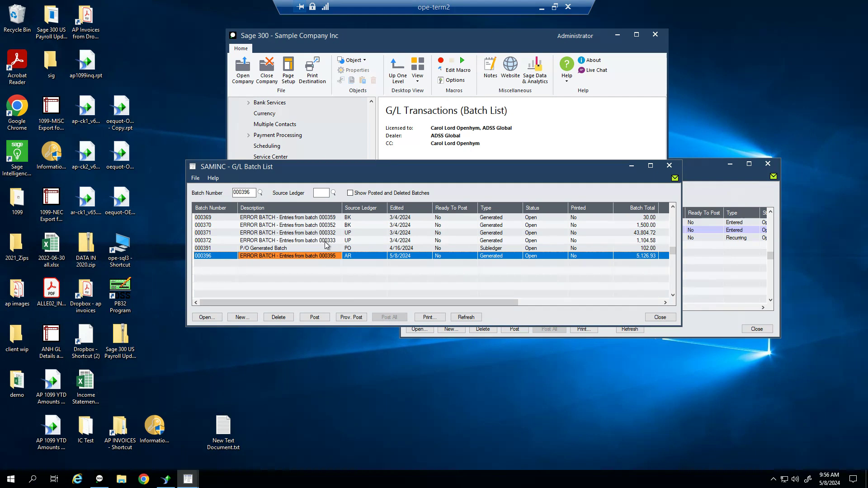
click(306, 217)
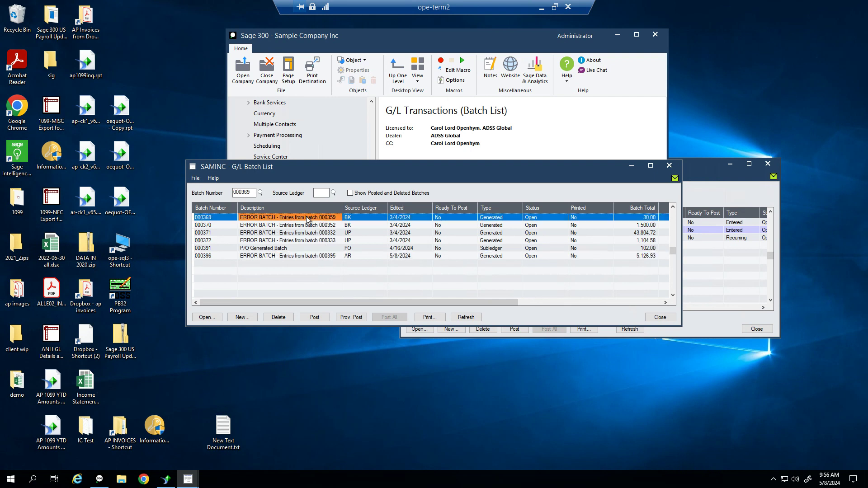
click(293, 240)
click(310, 256)
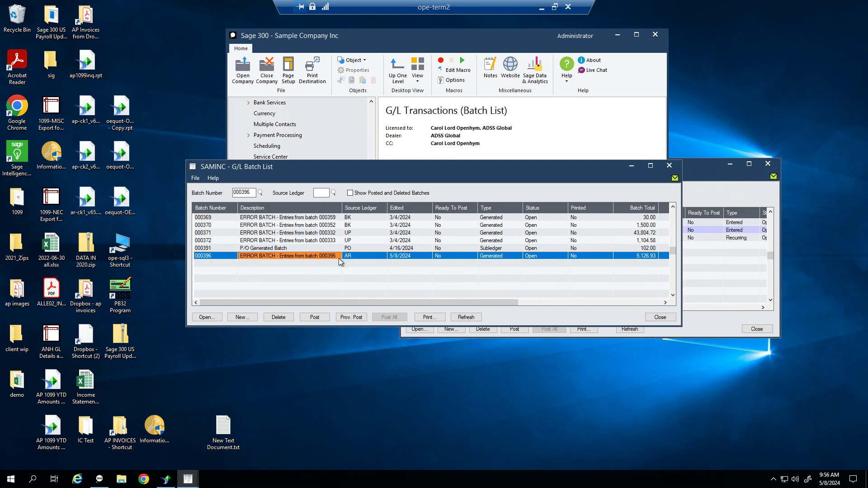
drag(448, 158, 396, 77)
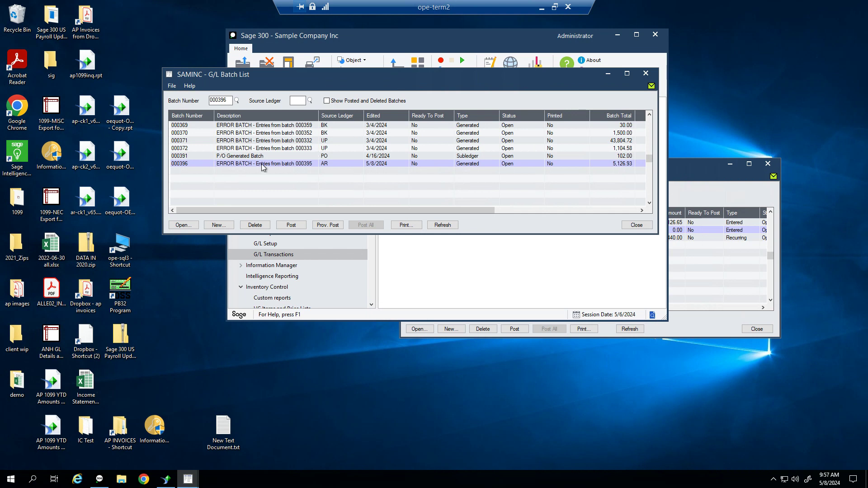
click(289, 164)
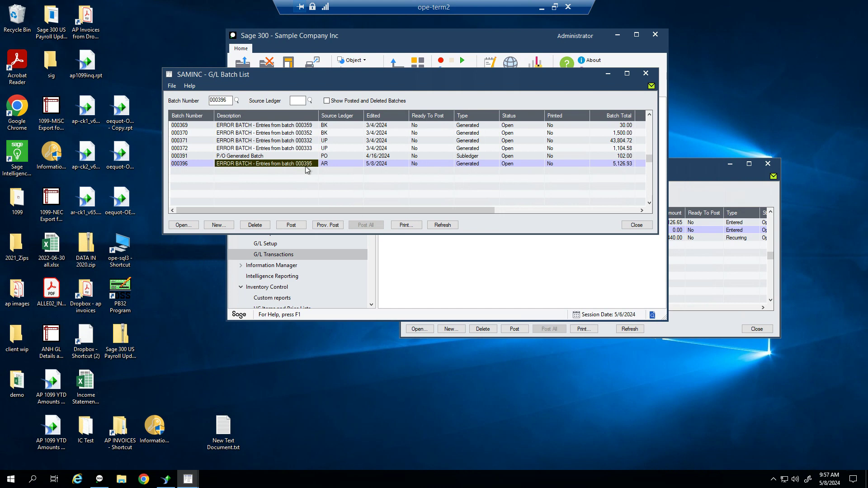
Show posted batches and confirm AR batch 000395 has posting sequence 103
click(326, 102)
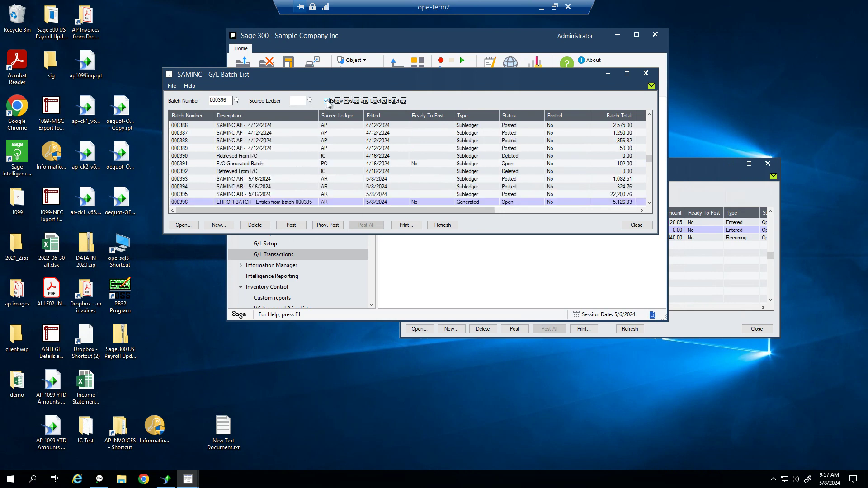
click(210, 195)
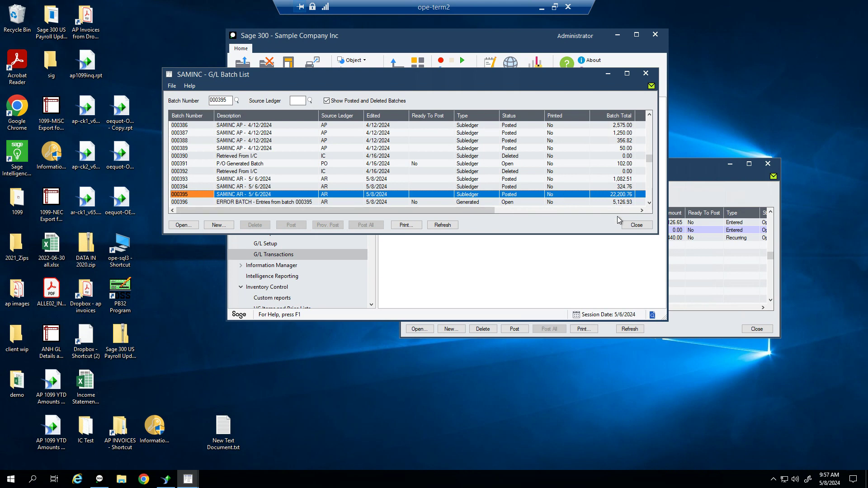
drag(475, 209, 587, 205)
click(598, 194)
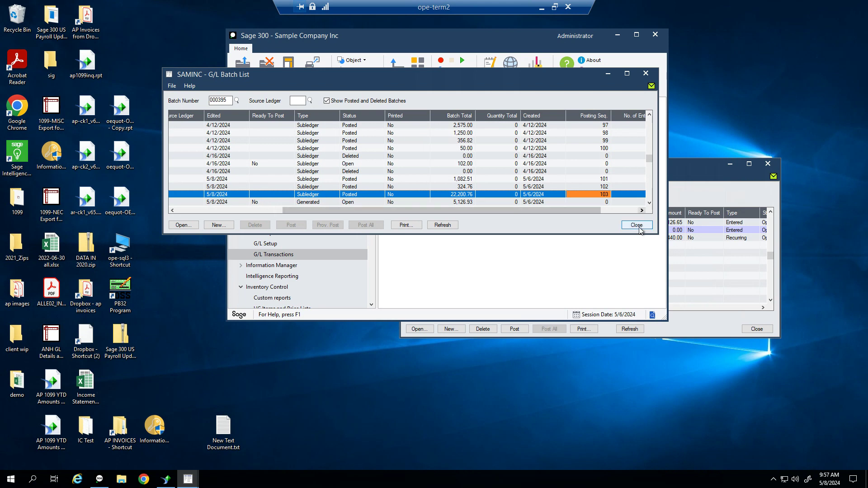
click(422, 268)
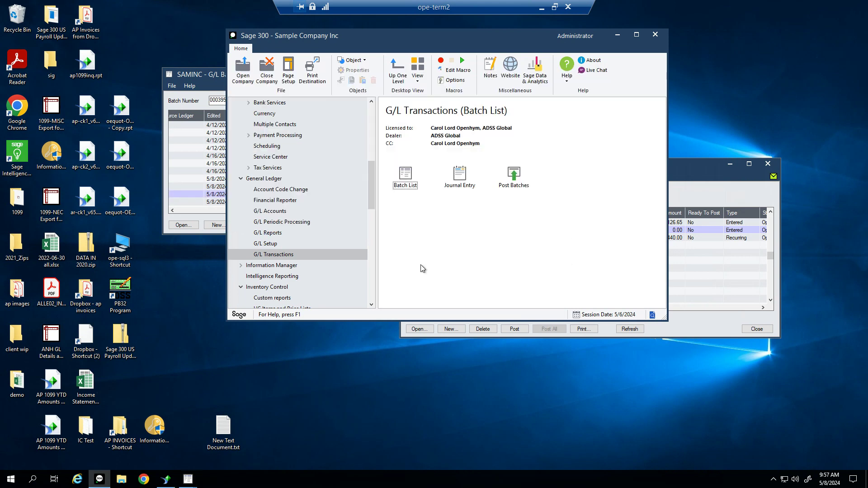
Preview the G/L Posting Journal Errors report for posting sequence 103, then close the preview
click(267, 234)
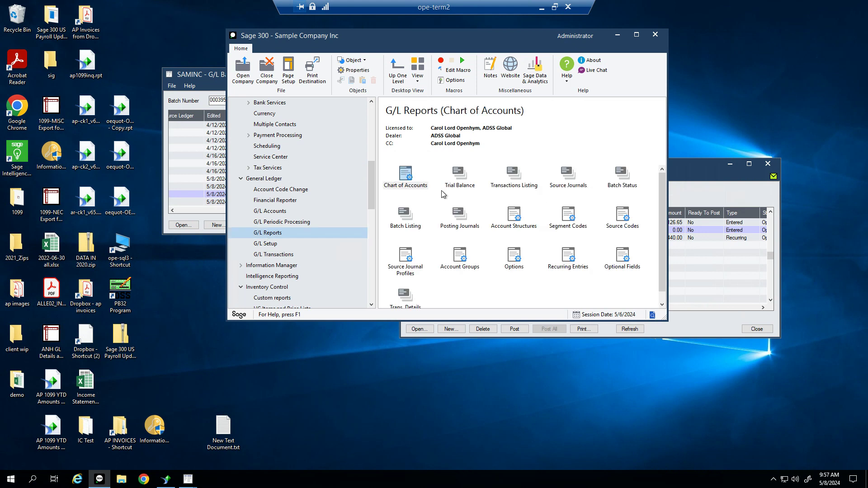
double_click(460, 219)
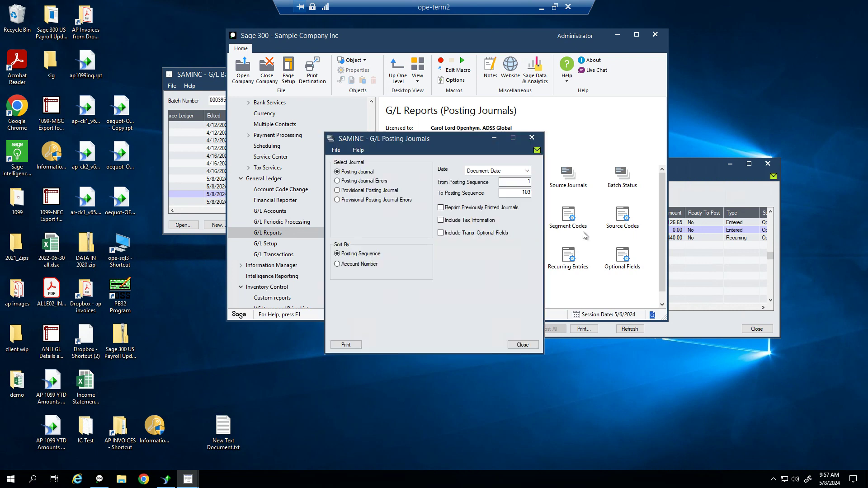
click(337, 181)
click(514, 172)
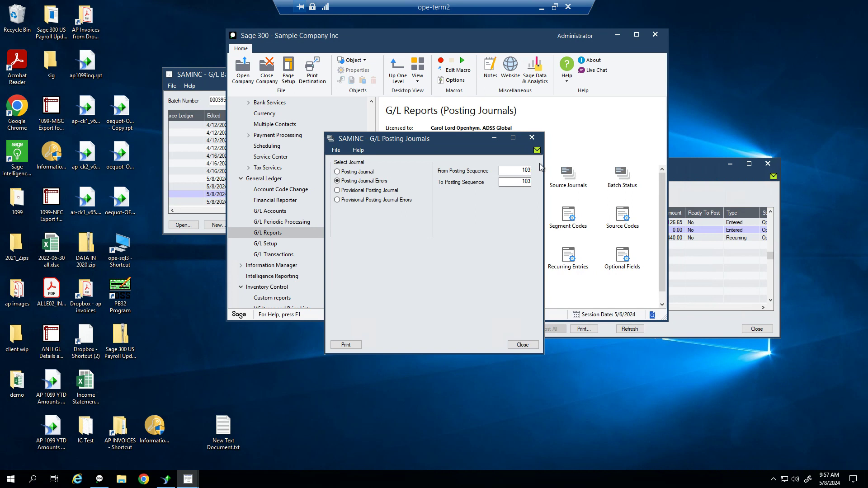
click(348, 344)
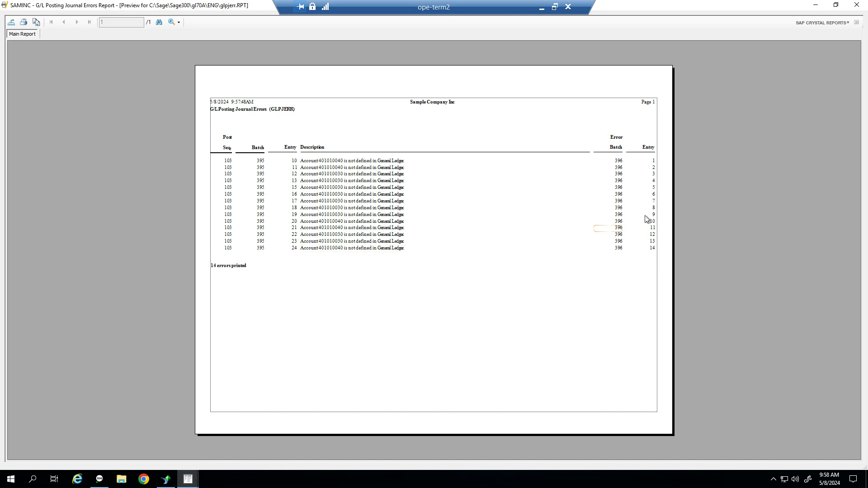
click(856, 5)
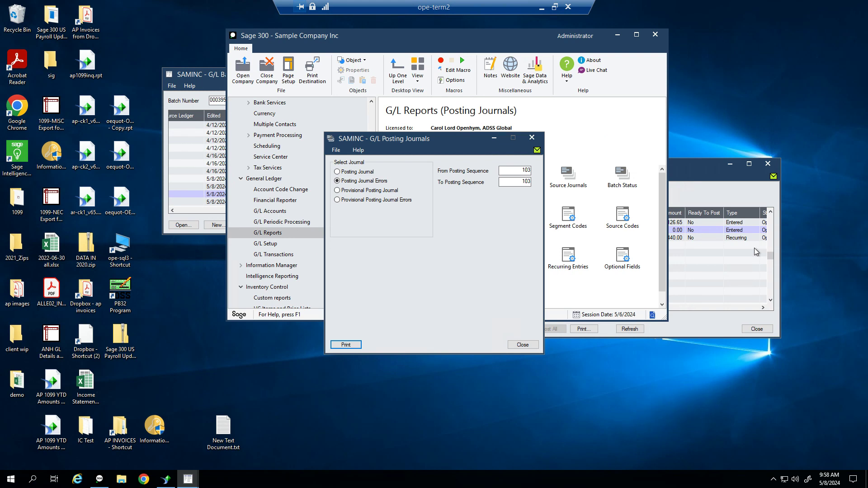
Close G/L Posting Journals and open the A/R Posting Errors report from A/R Transaction Reports
click(524, 344)
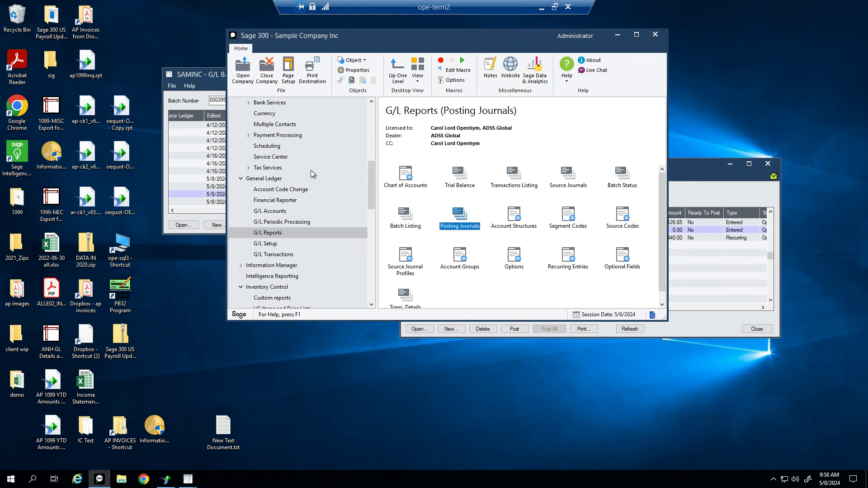
scroll(324, 171, up, 3)
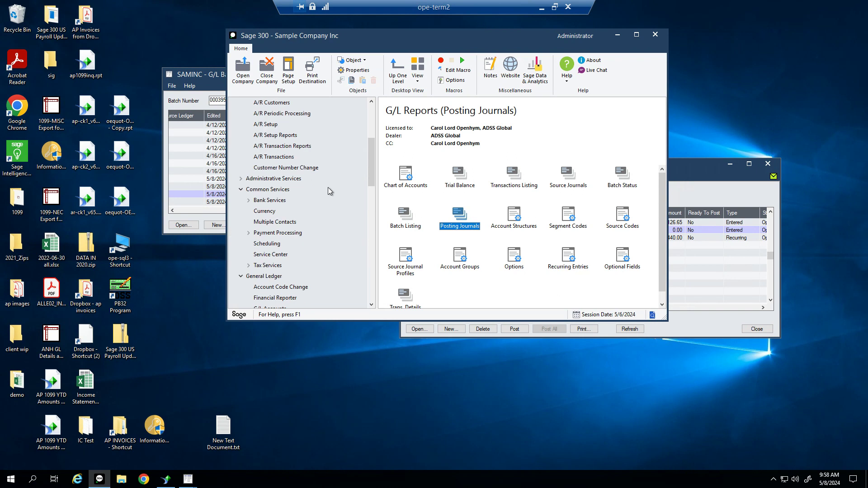
scroll(322, 194, up, 2)
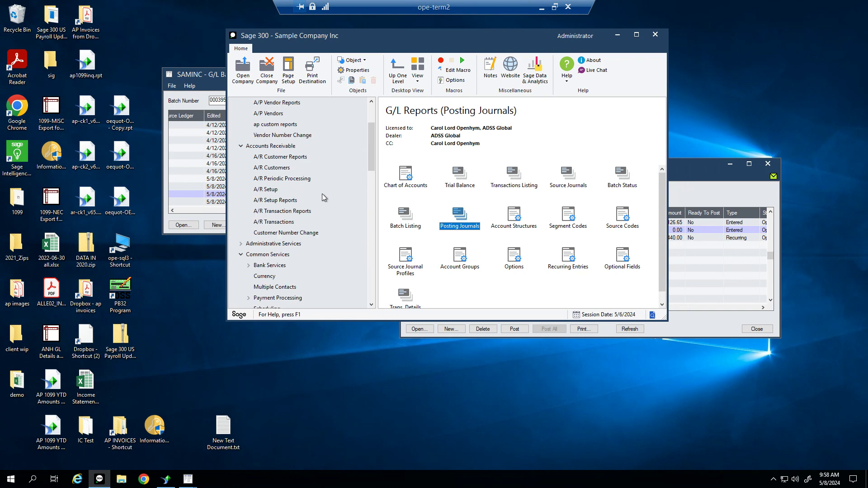
click(285, 211)
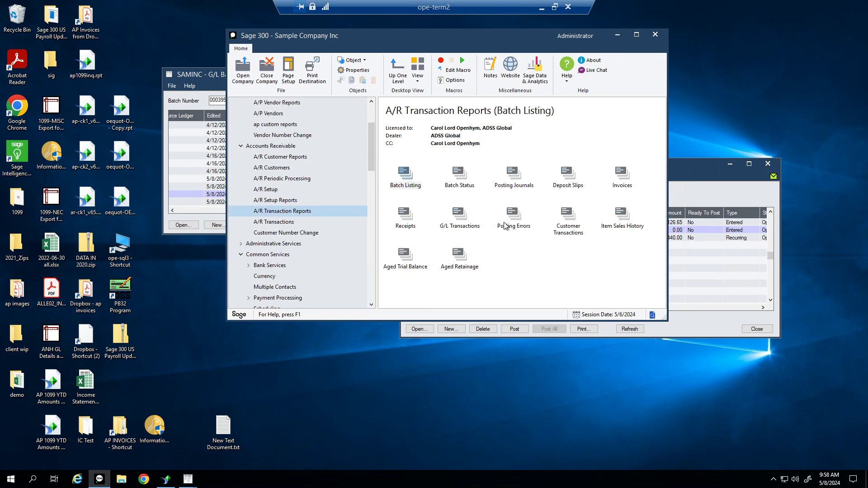
click(522, 230)
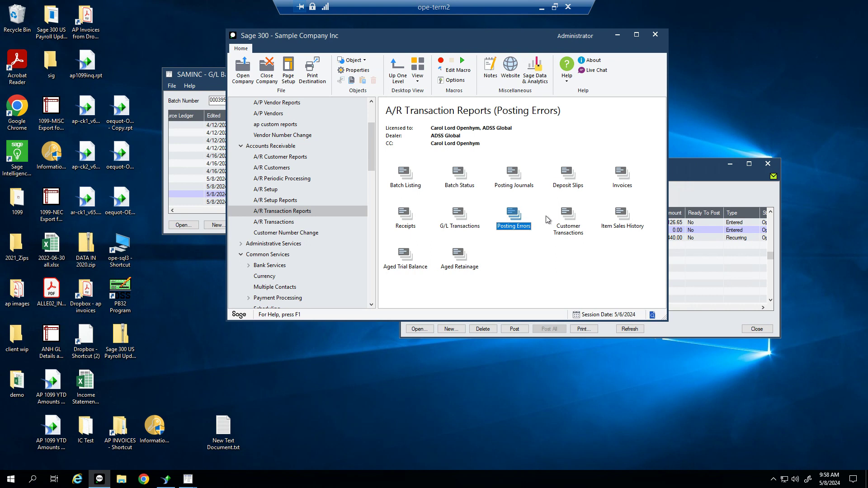
double_click(511, 228)
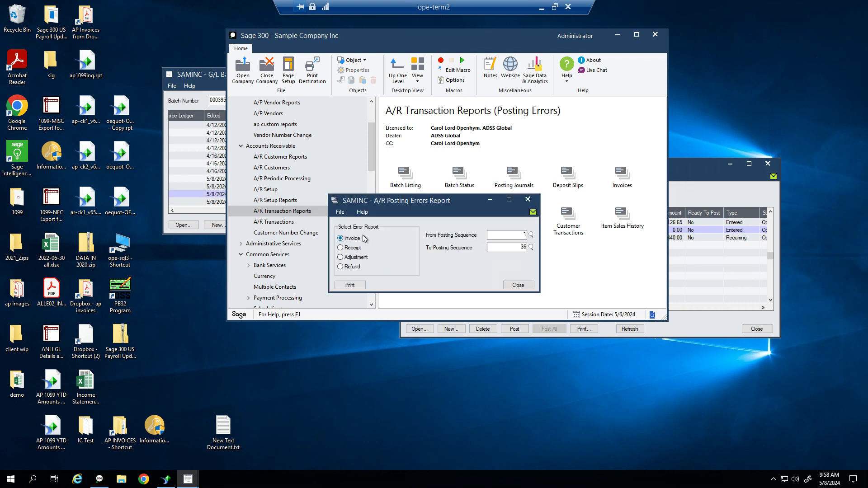
Move the Posting Errors dialog aside and bring the A/R Invoice Batch List forward
drag(404, 203, 428, 145)
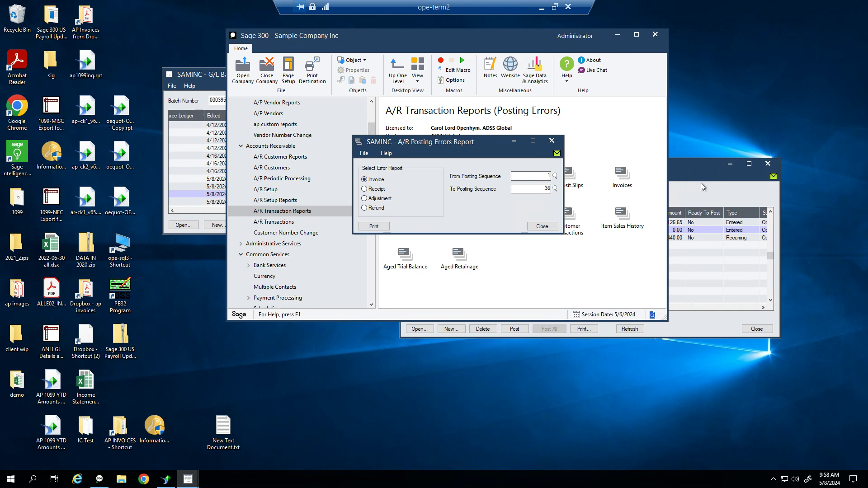
click(688, 170)
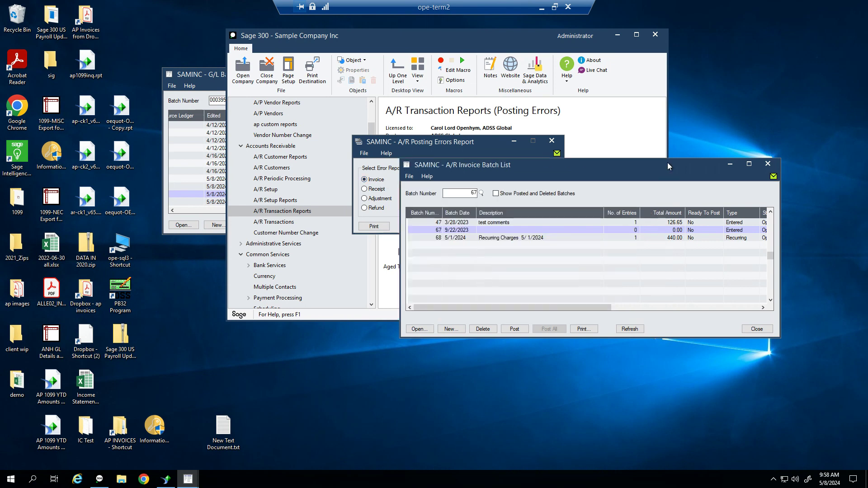
Step through batch 67's Source Application, Ready To Post, Printed and Default Detail Type columns, then close the list
drag(688, 170, 552, 153)
click(373, 188)
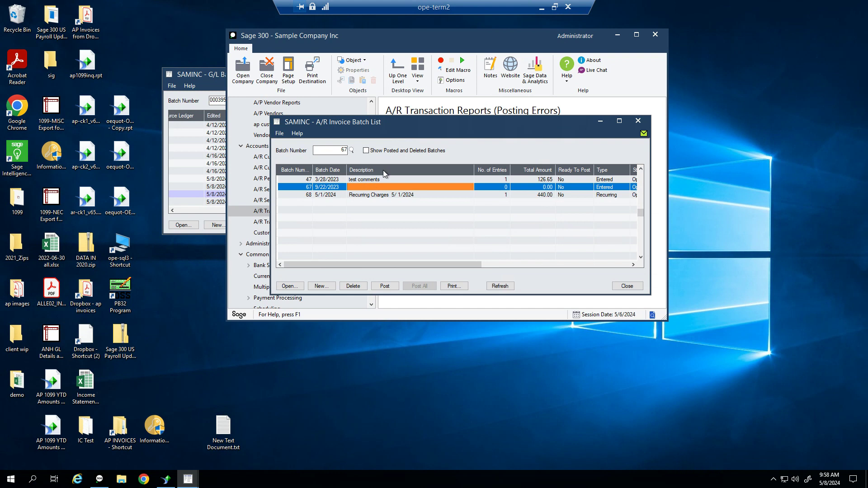
key(Right)
key(Right)
key(Right)
key(Right)
key(Right)
key(Right)
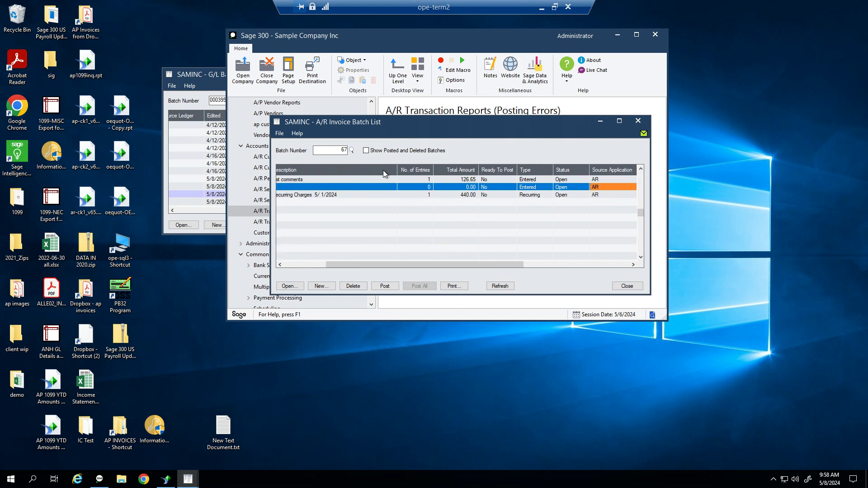
key(Left)
key(Left)
key(Left)
key(Left)
key(Left)
key(Left)
key(Left)
key(Left)
key(Right)
key(Right)
key(Right)
key(Right)
key(Right)
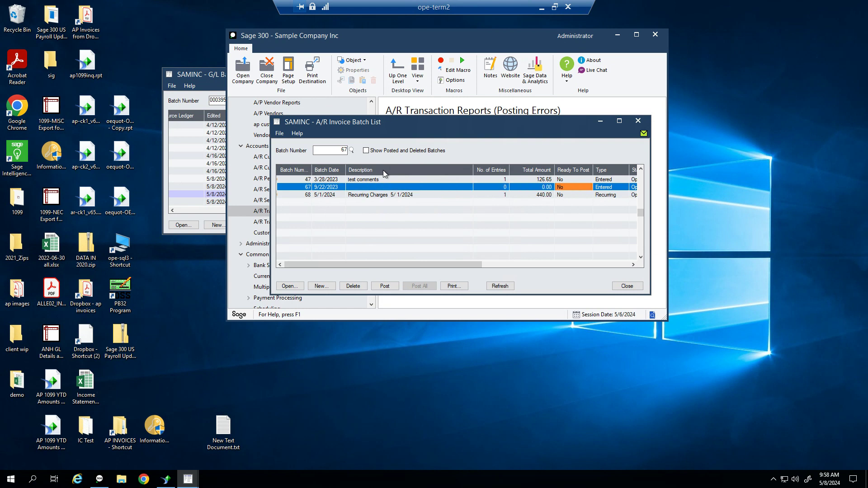
key(Right)
key(Right)
key(Right)
key(Right)
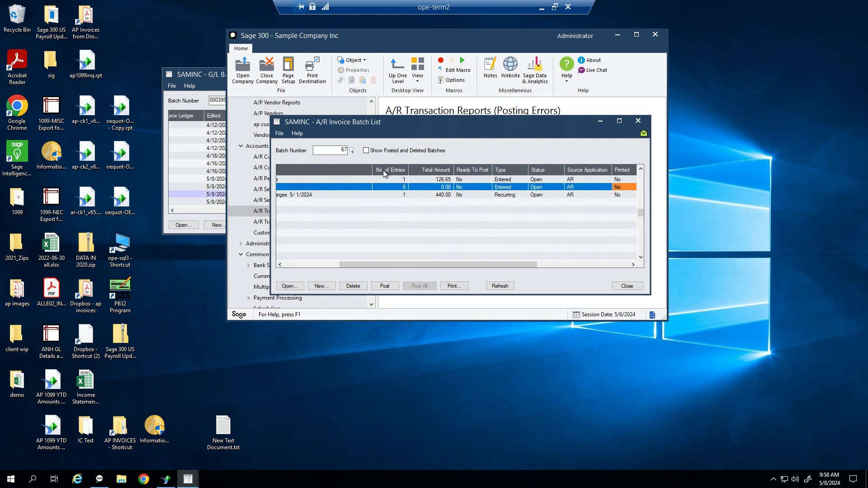
key(Right)
key(Right)
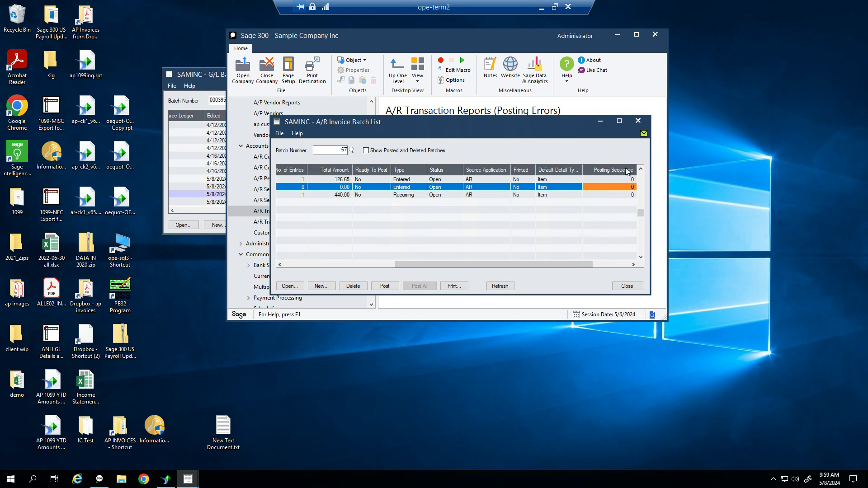
click(628, 286)
drag(532, 179, 575, 178)
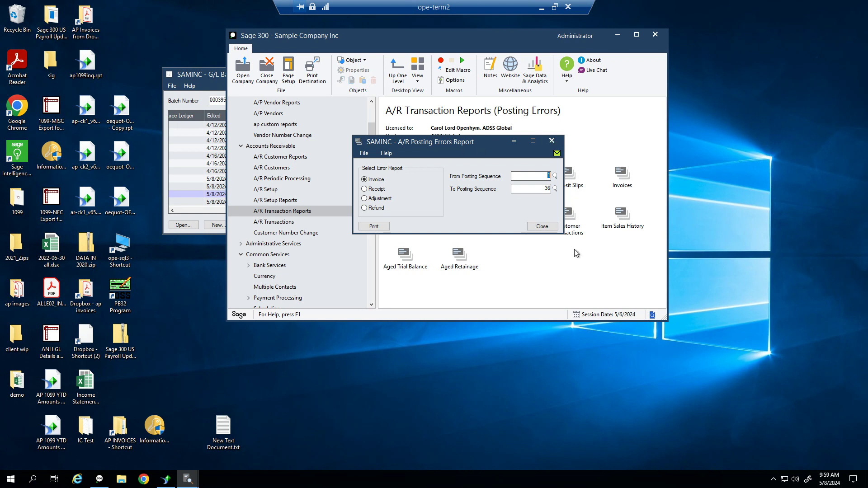
Close the A/R Posting Errors Report and bring the G/L Batch List forward
click(553, 229)
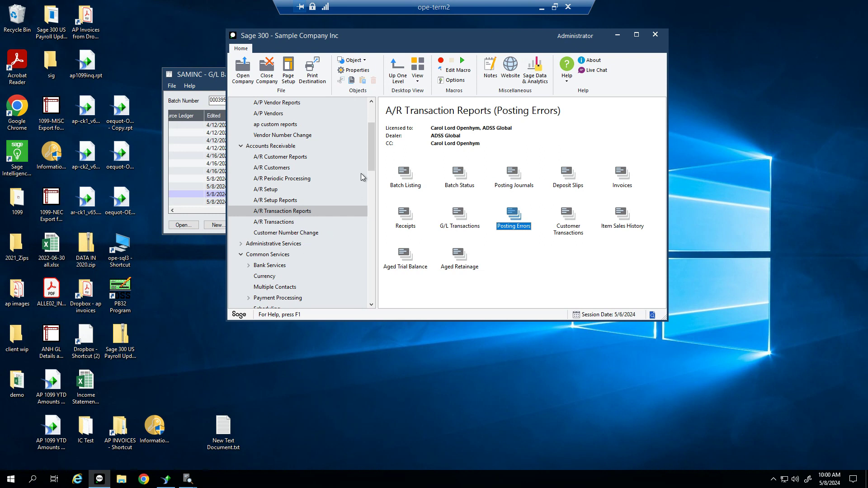
click(190, 201)
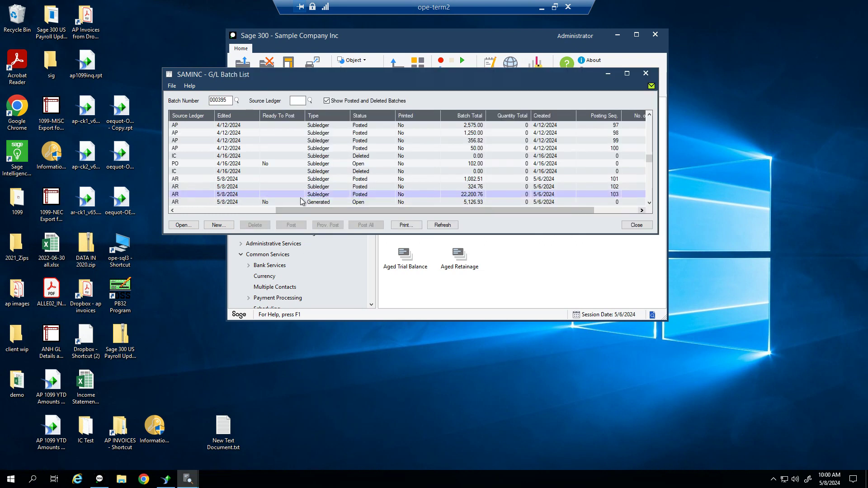
click(238, 203)
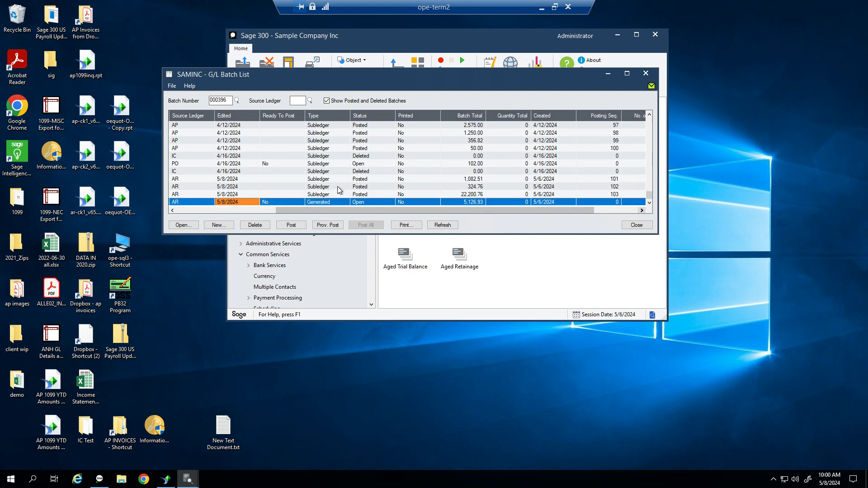
Hide posted and deleted G/L batches and select error batch 000396
click(328, 101)
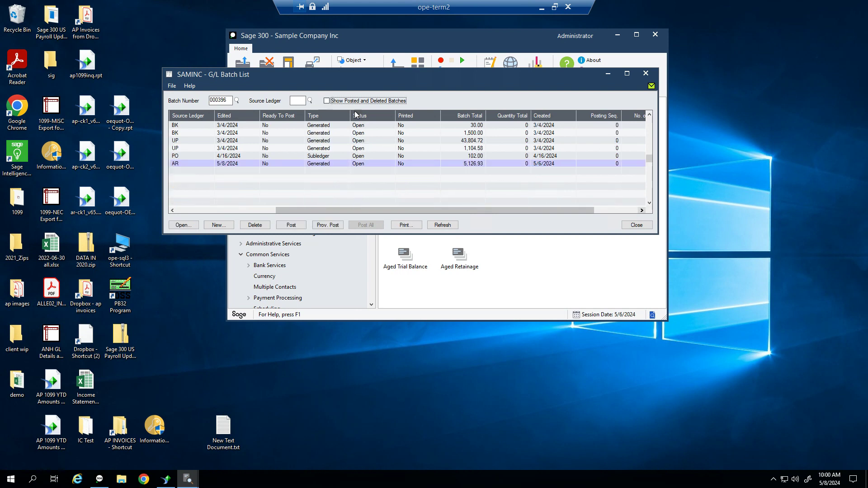
click(192, 212)
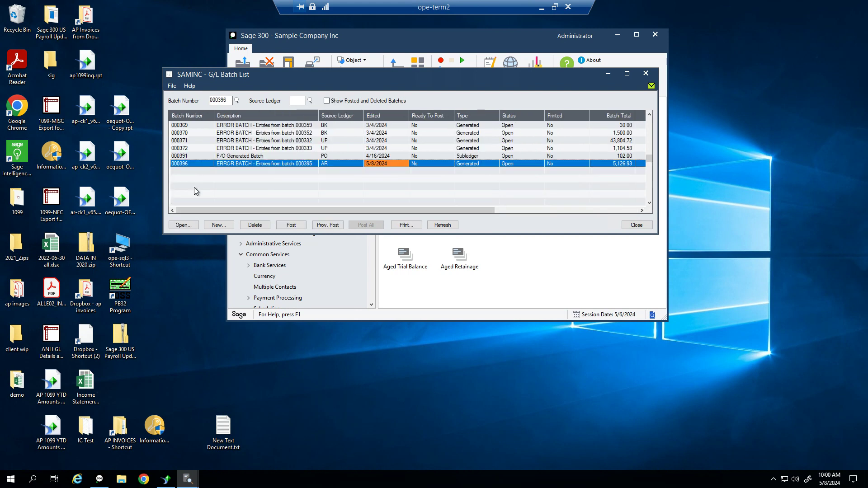
click(307, 164)
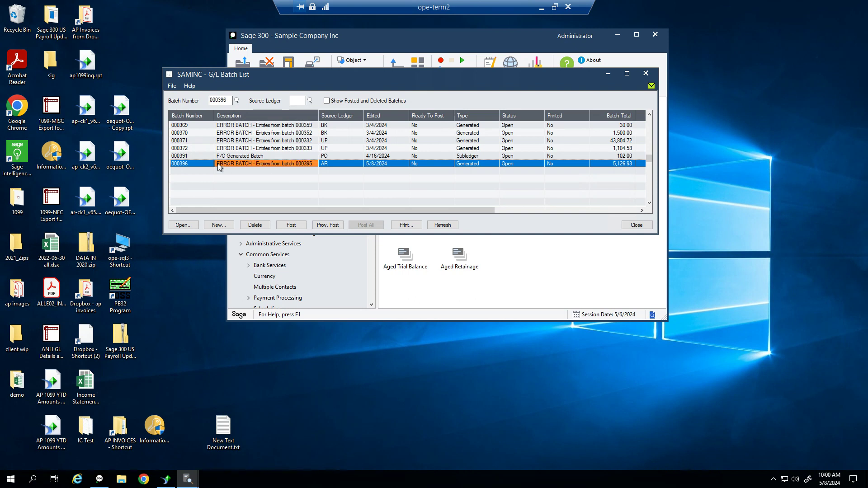
click(645, 227)
click(288, 165)
Open error batch 000396's journal entries, close them without saving, then close the G/L Batch List
double_click(437, 163)
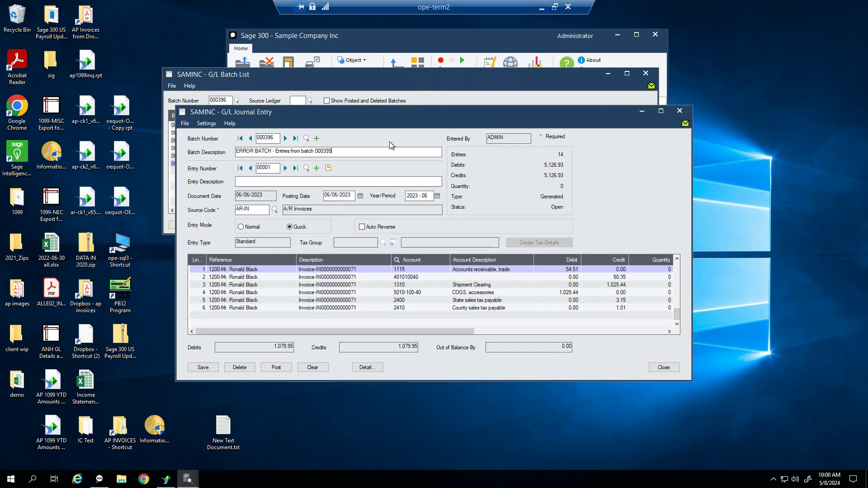
text(l;kj;lj;lj)
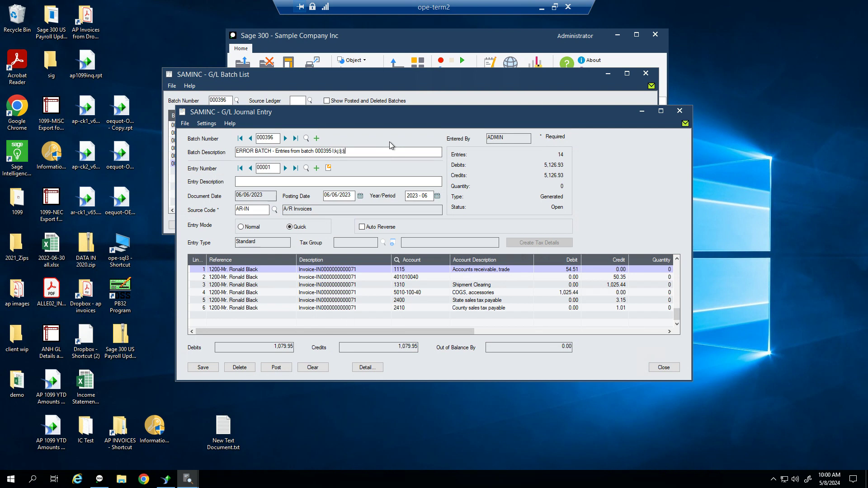
click(679, 111)
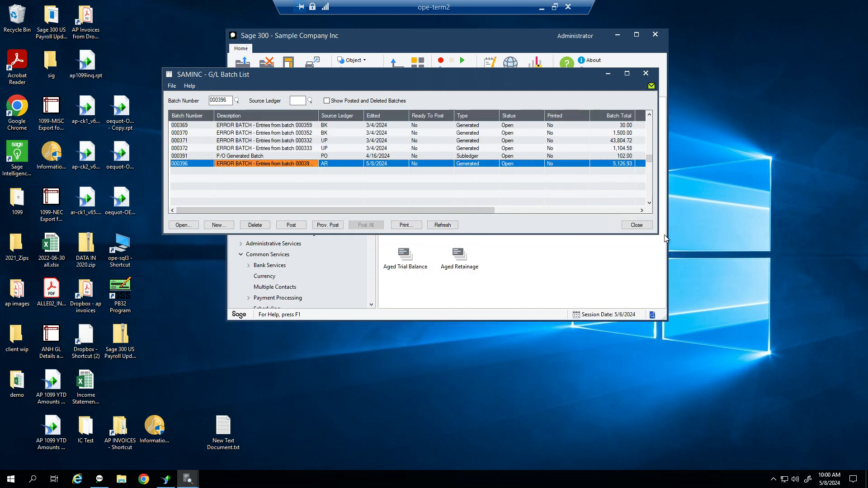
click(644, 230)
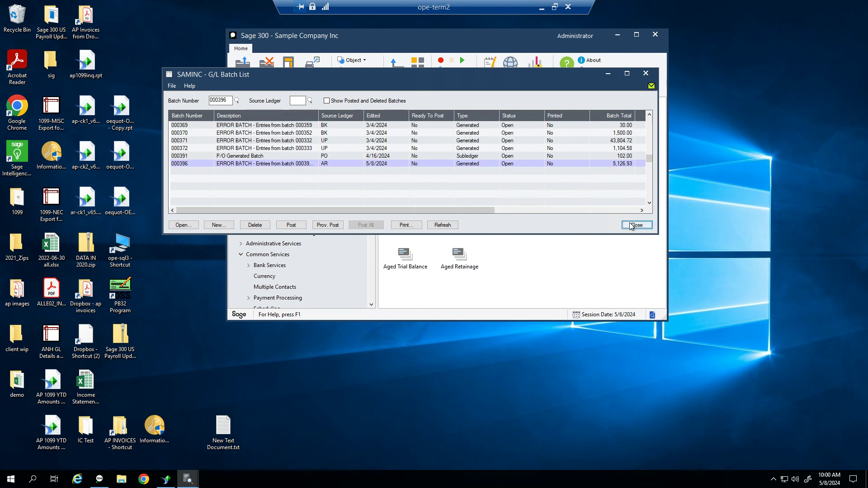
click(632, 226)
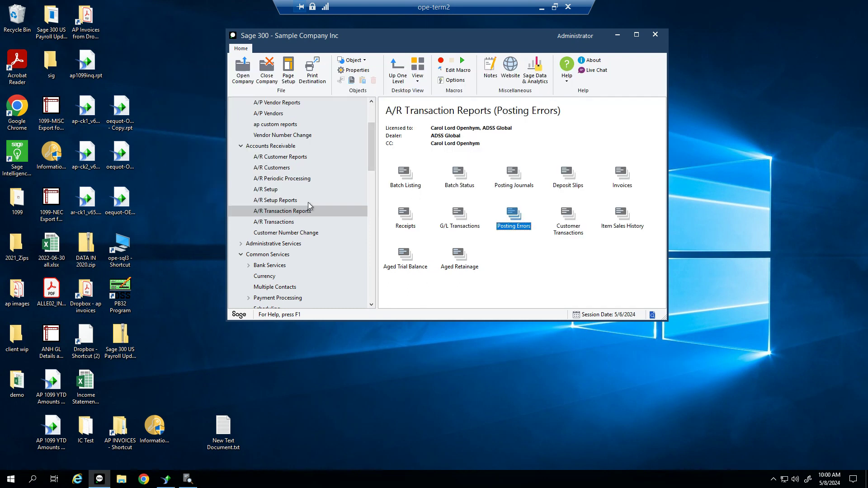
Show the A/R Transactions tasks and minimize the A/R Customer Inquiry window
click(277, 225)
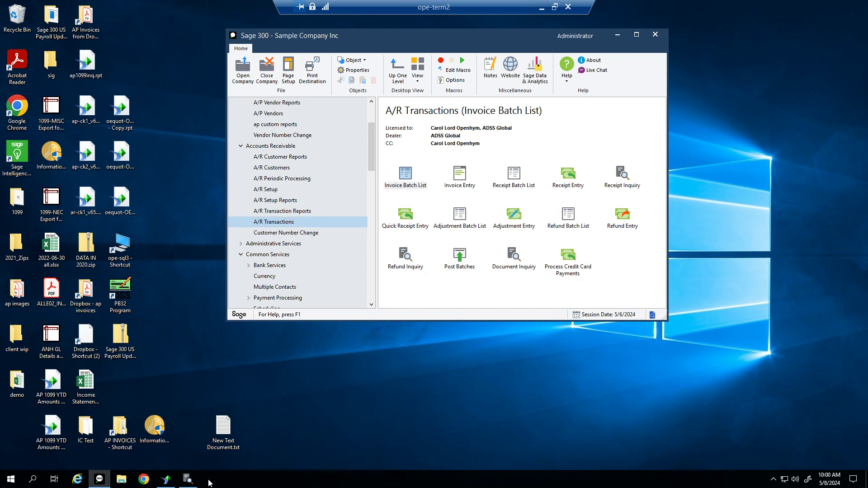
click(187, 480)
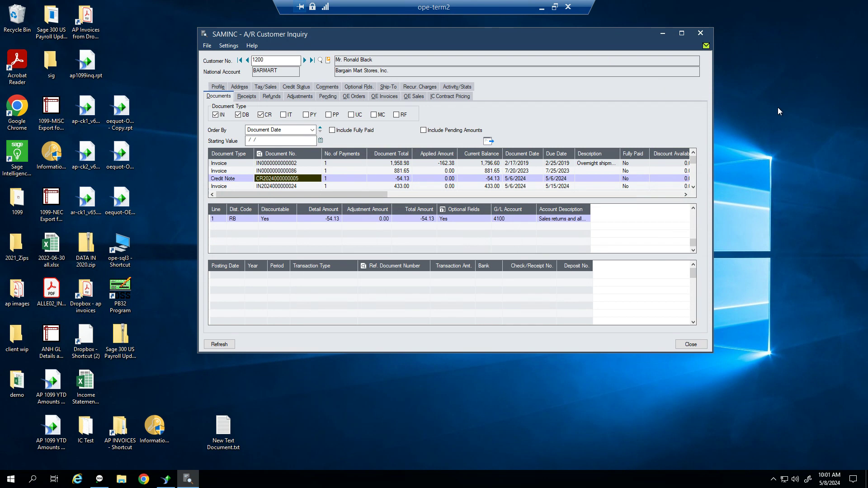
click(662, 33)
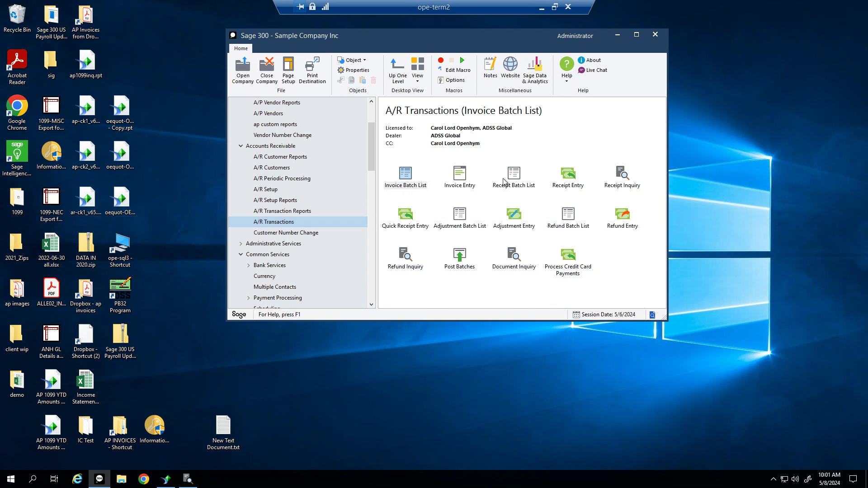
click(520, 181)
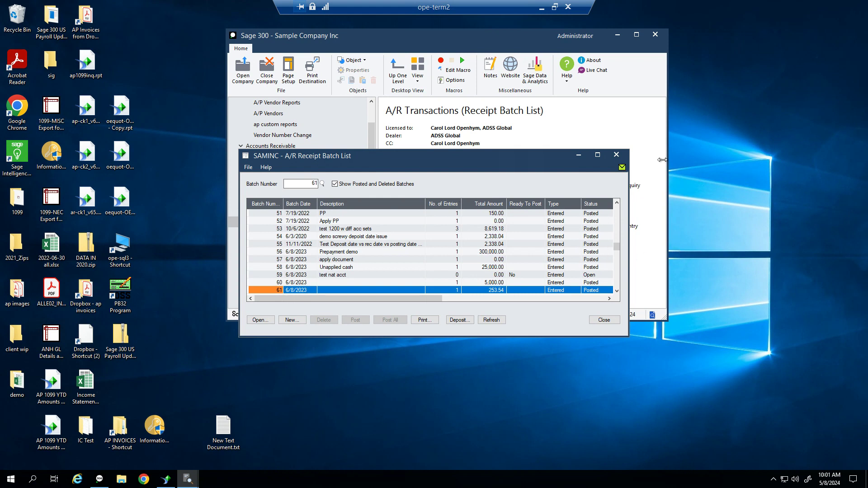
Open the A/R Invoice Batch List including posted batches, and open batch 69 Billing - May
drag(452, 158, 363, 123)
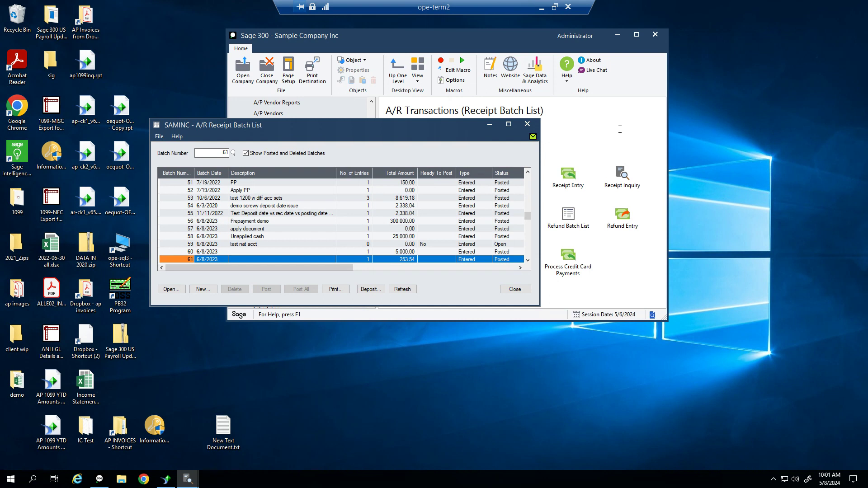
click(423, 85)
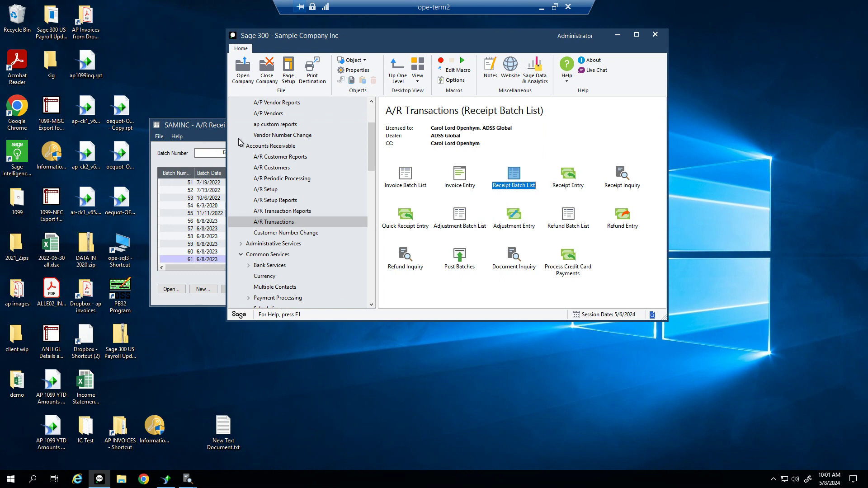
double_click(407, 186)
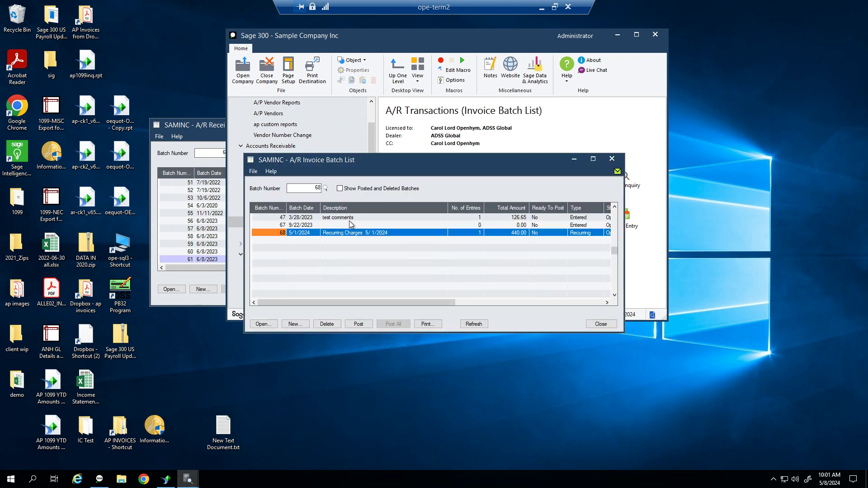
click(361, 189)
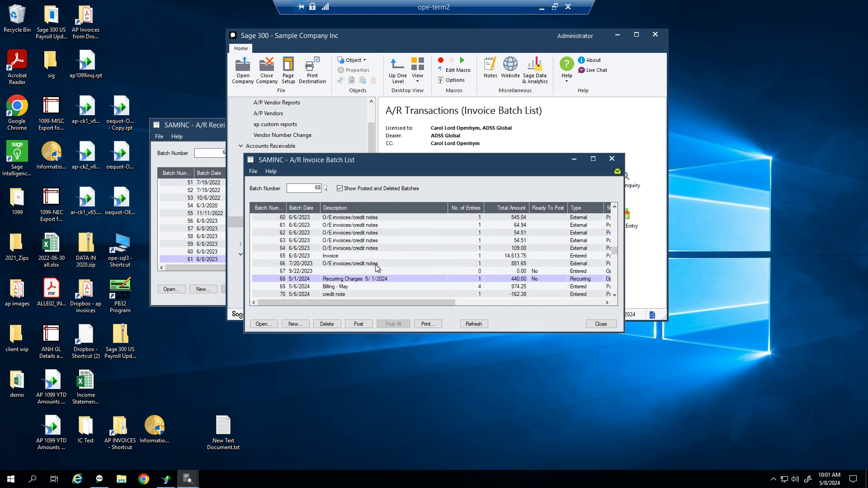
click(340, 286)
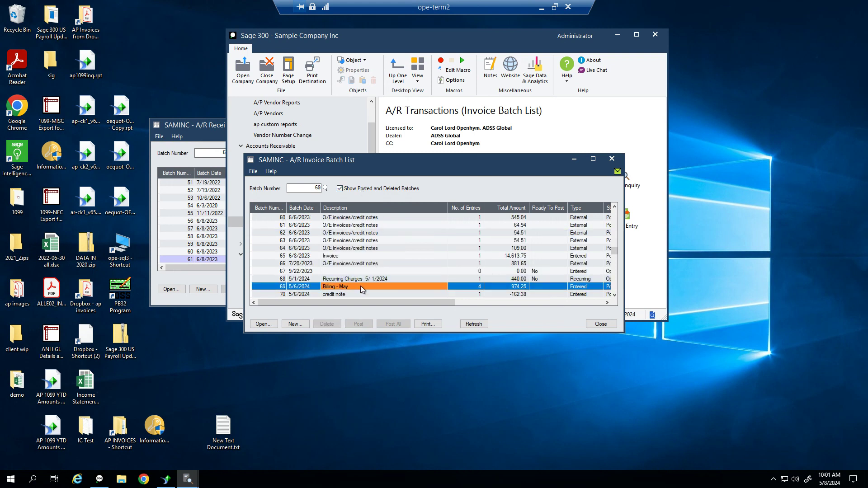
double_click(359, 285)
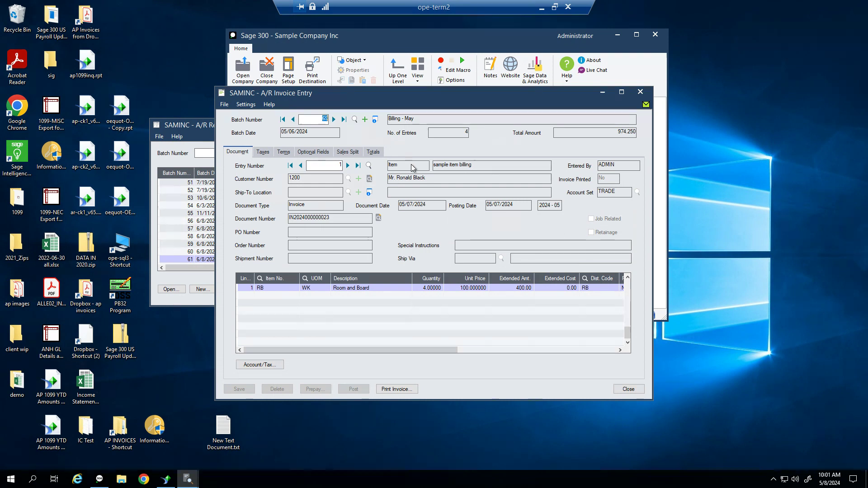
Inspect entry 1's Room and Board line: item RB, unit WK, 4.00000 at 100.000000, totalling 400.00
click(279, 292)
click(359, 288)
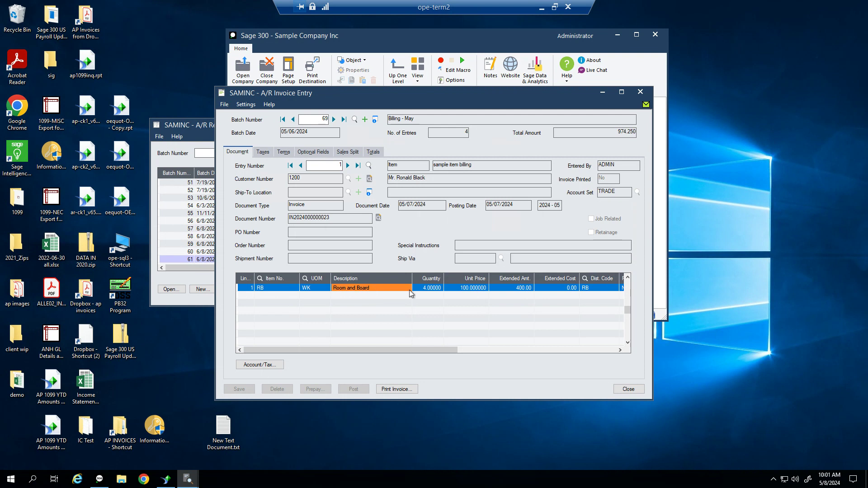
click(434, 289)
click(473, 286)
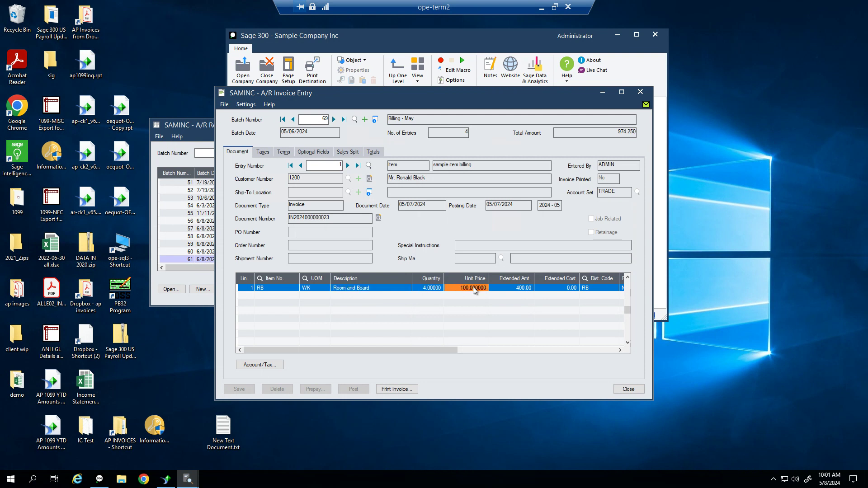
click(261, 289)
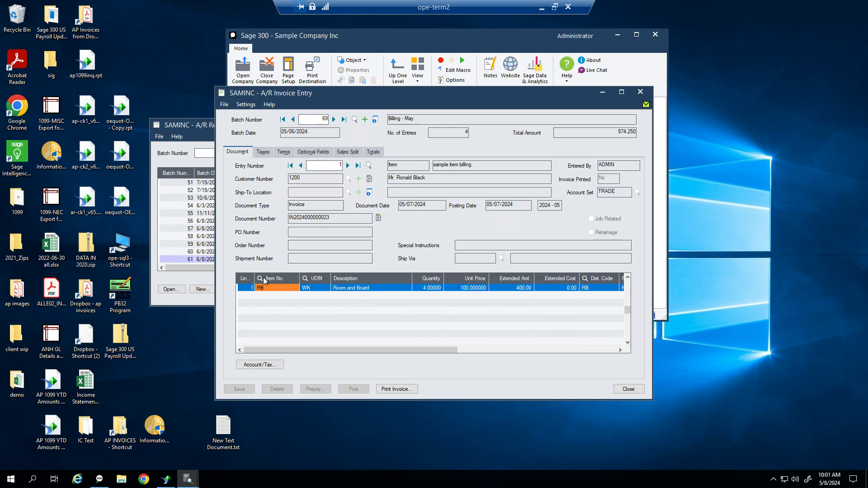
click(316, 288)
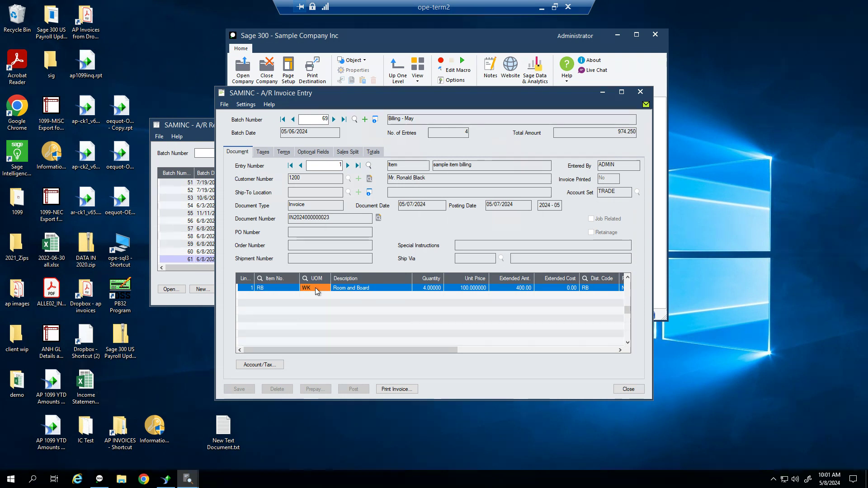
click(355, 290)
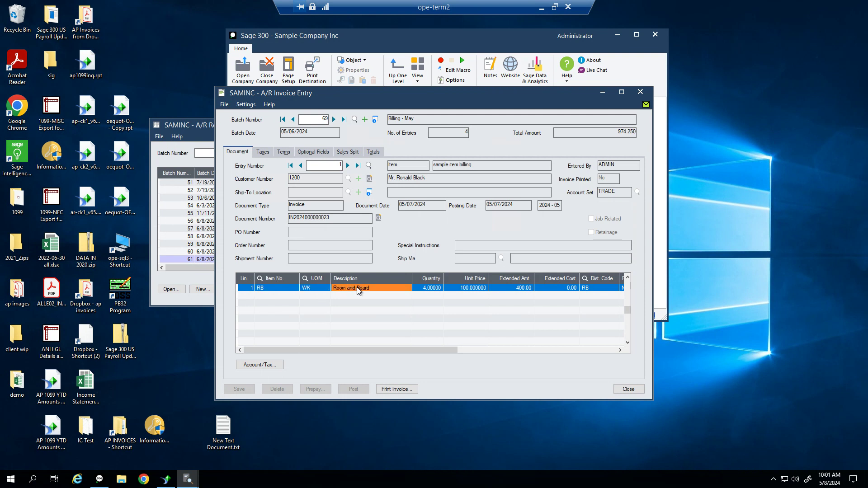
click(430, 287)
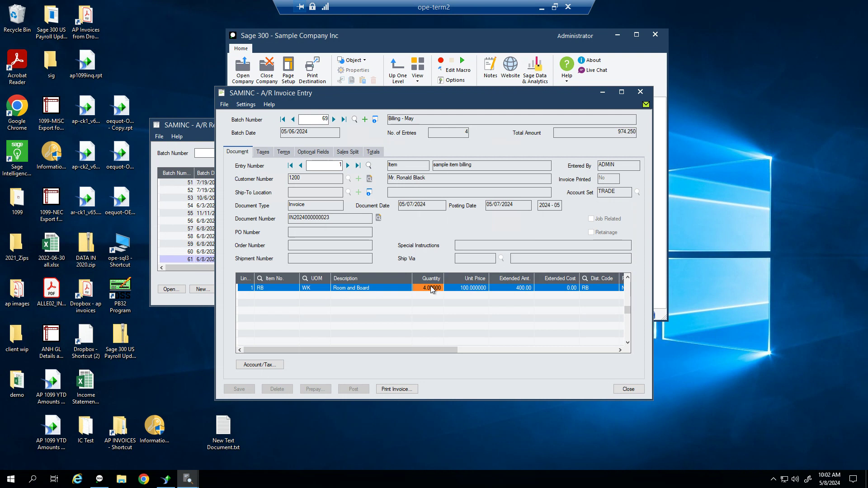
click(474, 288)
click(509, 290)
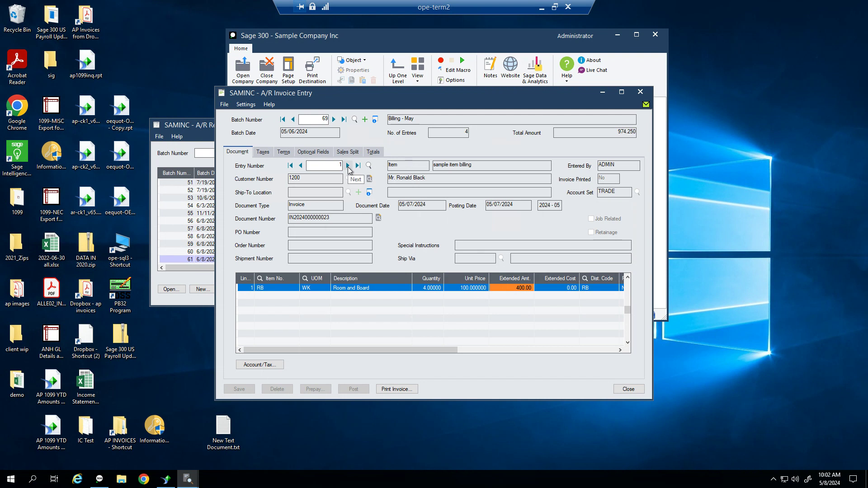
Move to entry 2 and check its Room & Board line's revenue account 4100 and print comment setting
click(348, 166)
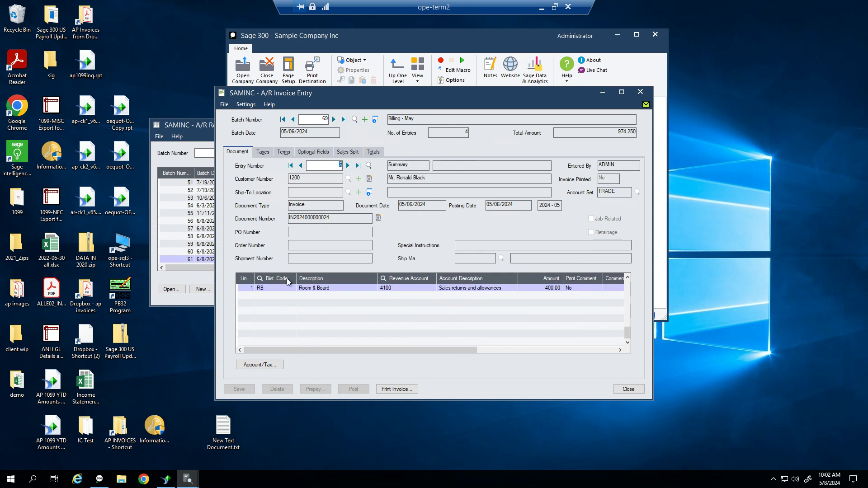
click(352, 289)
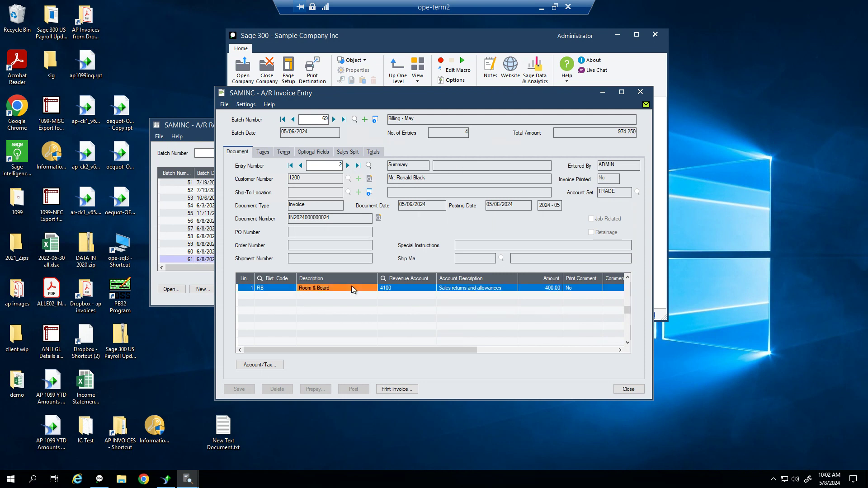
click(406, 289)
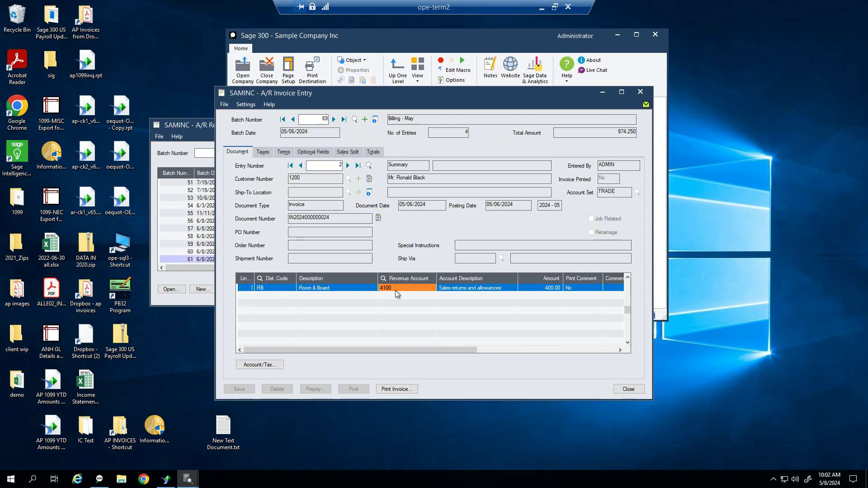
click(473, 288)
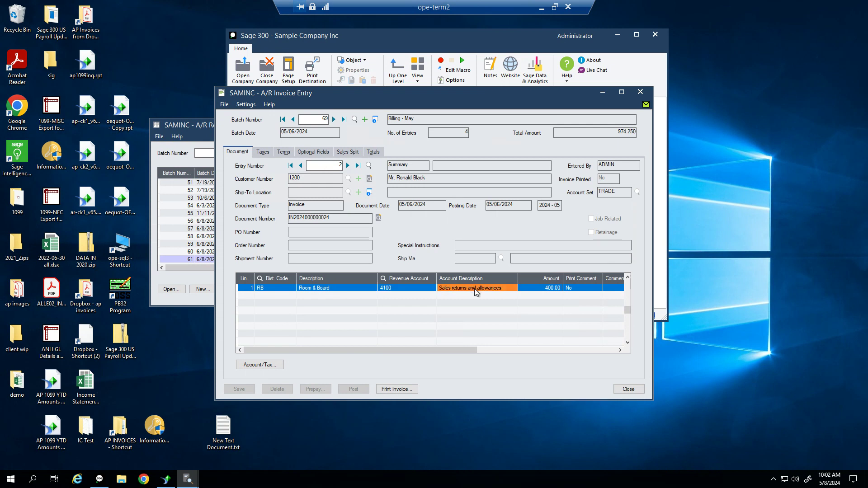
click(343, 288)
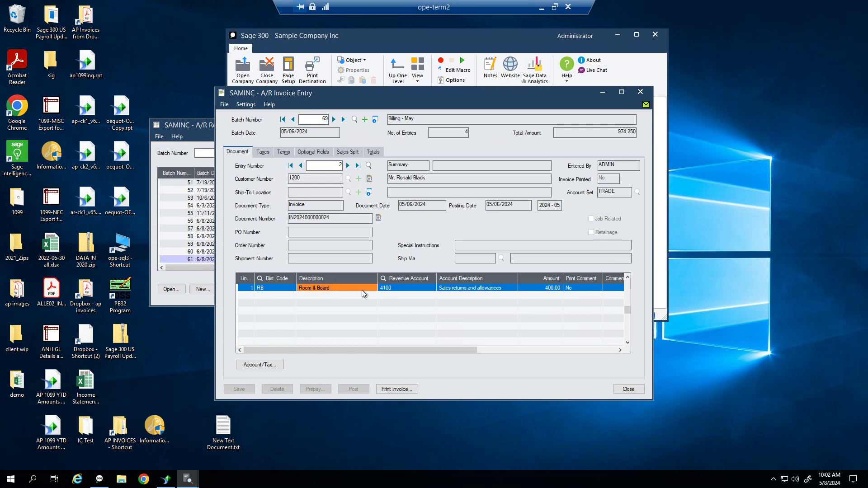
drag(413, 351, 538, 353)
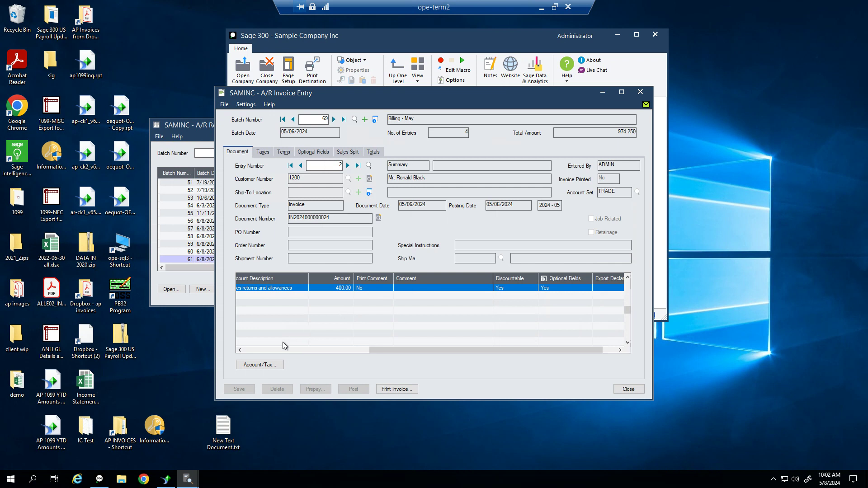
click(265, 350)
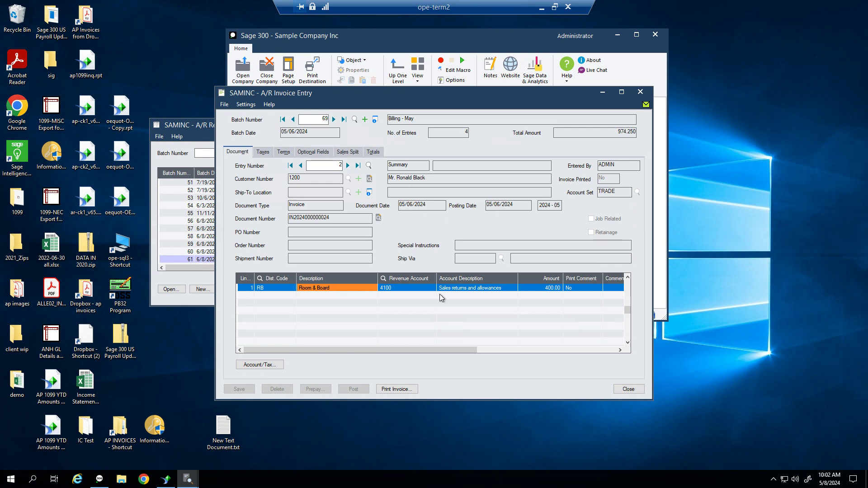
click(595, 288)
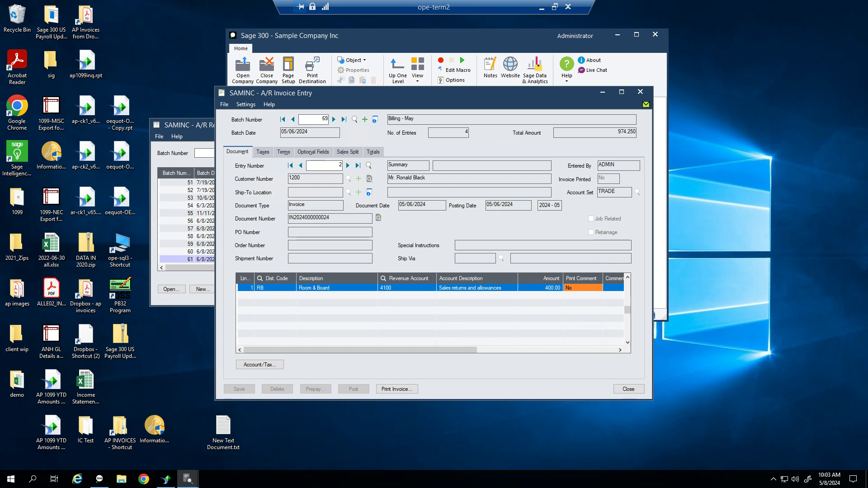
Close the invoice entry for batch 69 and reposition the A/R Invoice Batch List window
click(641, 92)
drag(494, 167, 566, 113)
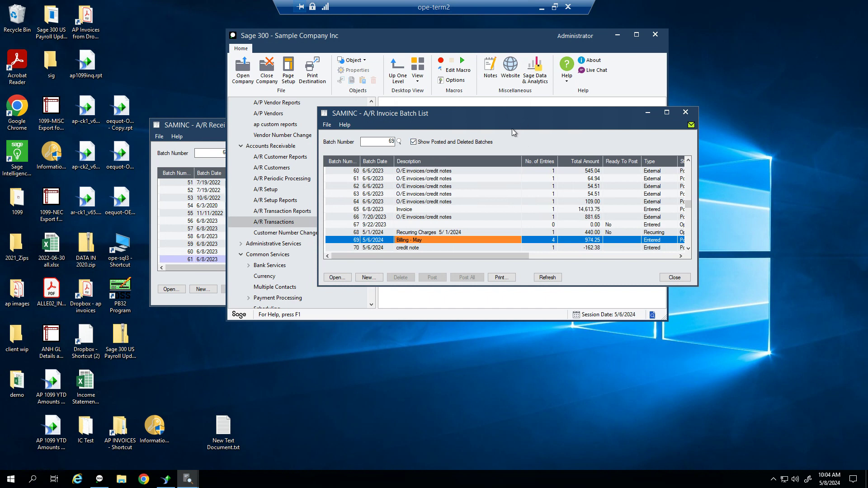
drag(500, 113, 504, 99)
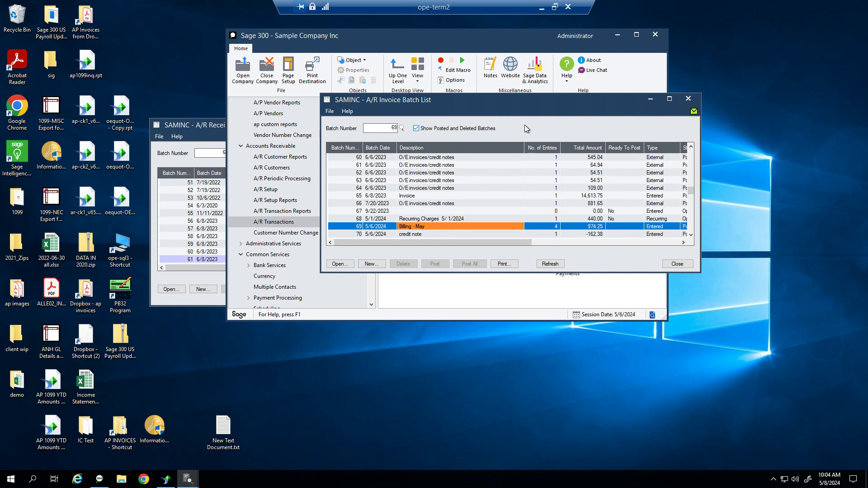
Close the invoice batch list, reopen the Receipt Batch List and start a new receipt batch
click(690, 102)
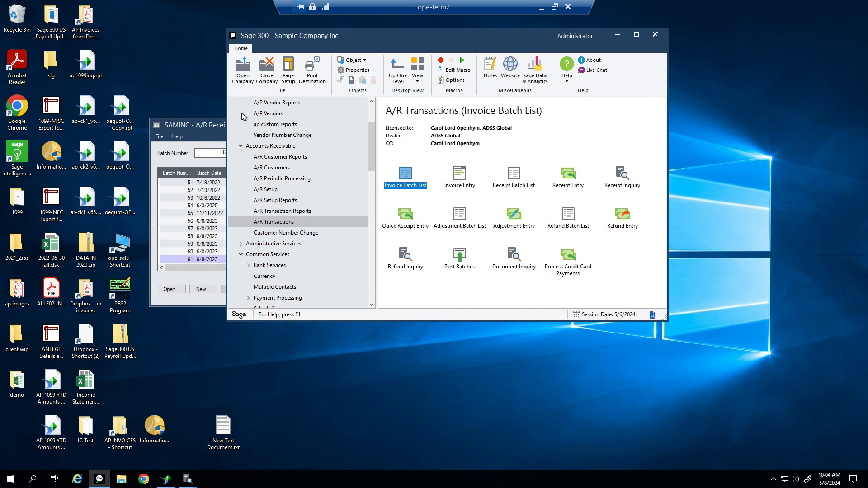
click(201, 127)
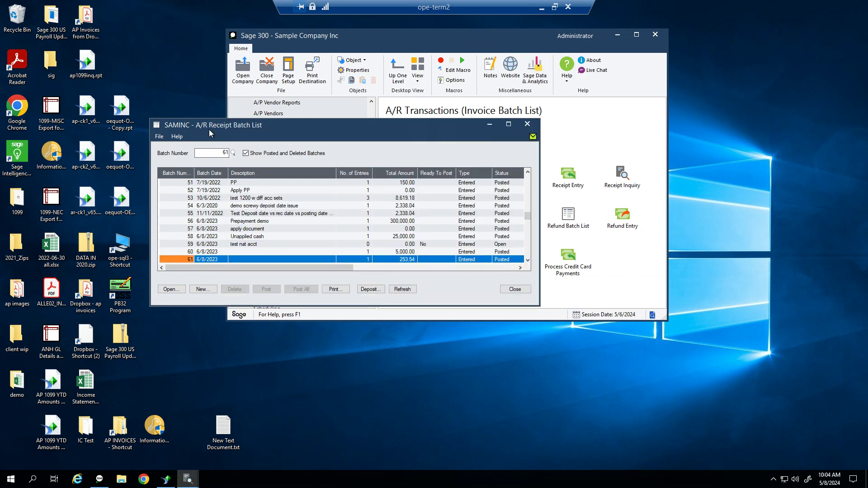
click(528, 124)
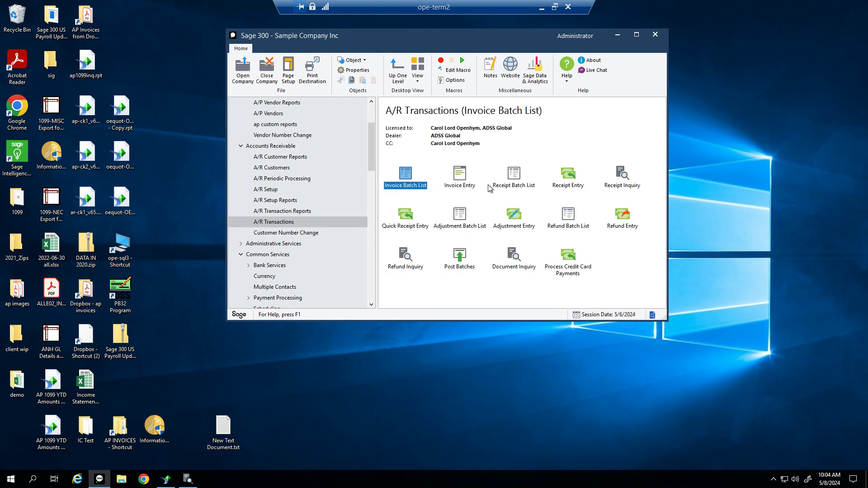
double_click(512, 186)
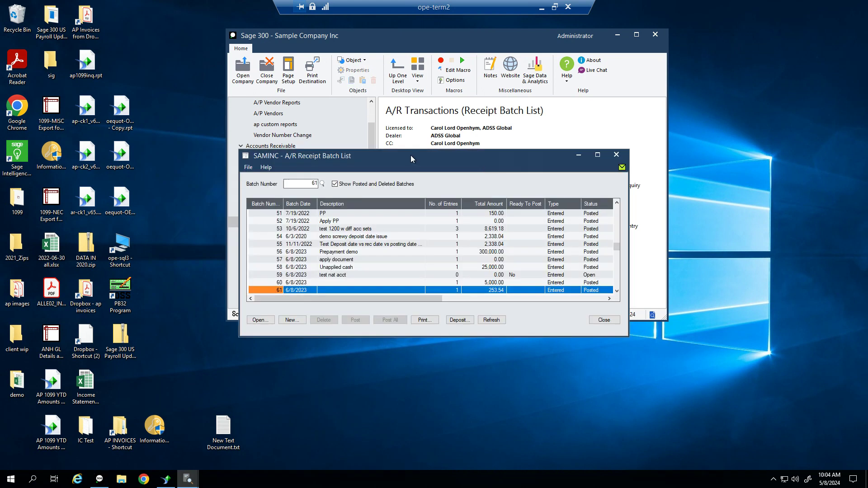
drag(410, 154, 346, 98)
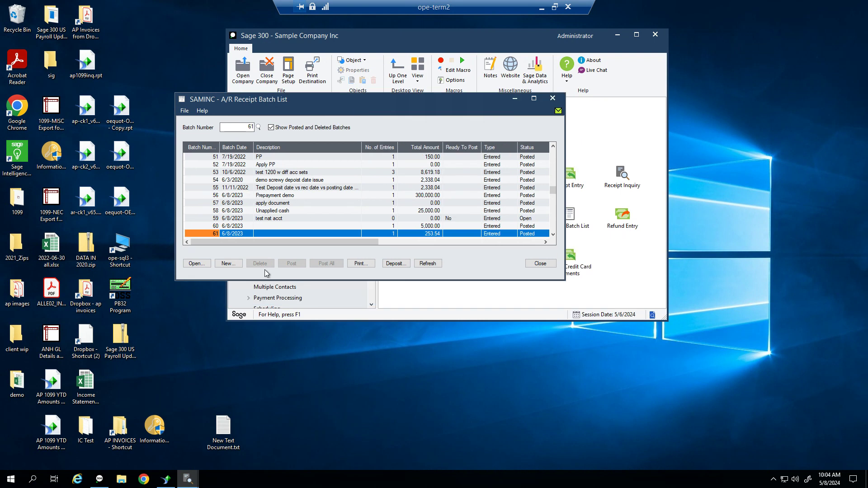
click(227, 266)
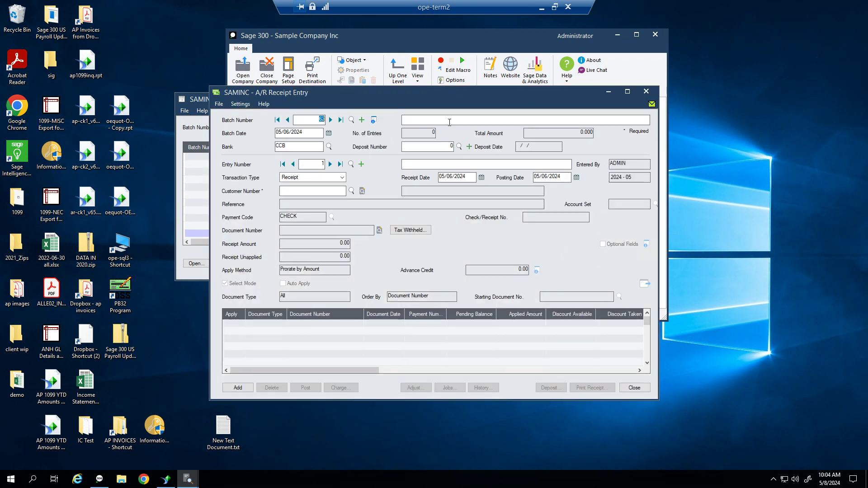
drag(527, 91, 539, 38)
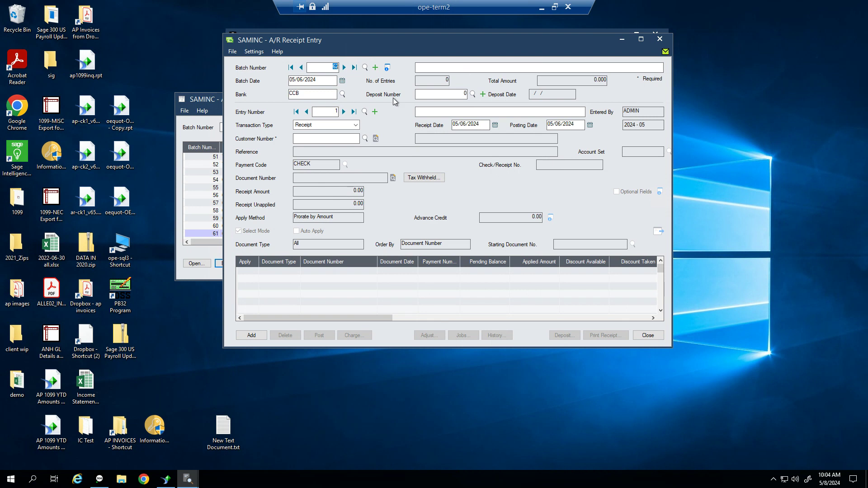
click(347, 129)
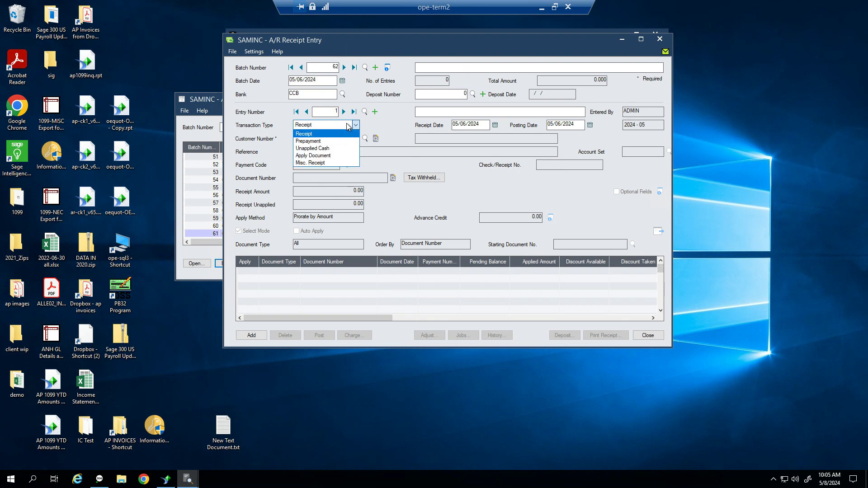
click(347, 124)
drag(323, 79, 229, 80)
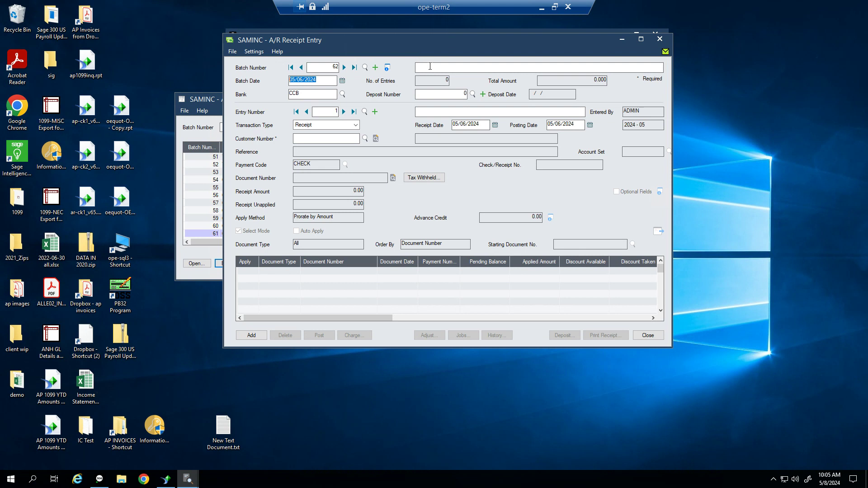
click(320, 80)
drag(321, 80, 290, 80)
Change the batch date to 05/07/2024 so the receipt and posting dates follow
click(470, 123)
click(574, 125)
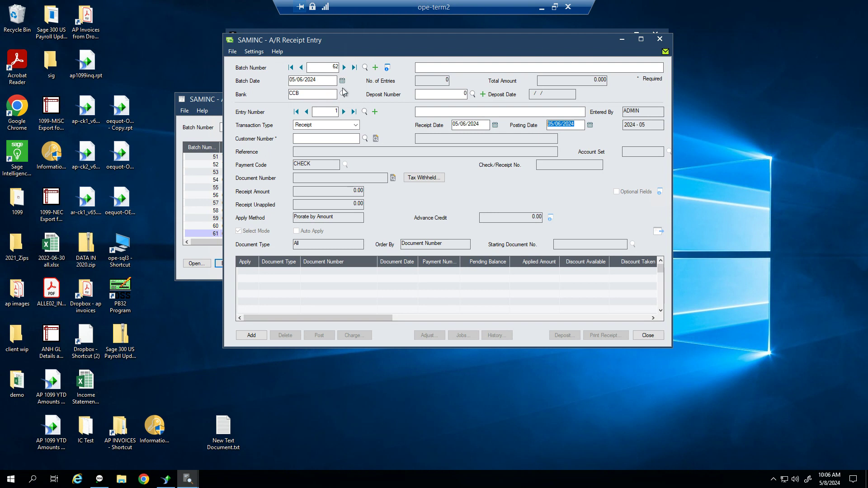
drag(321, 79, 264, 76)
text(05072024)
key(Tab)
drag(482, 124, 442, 126)
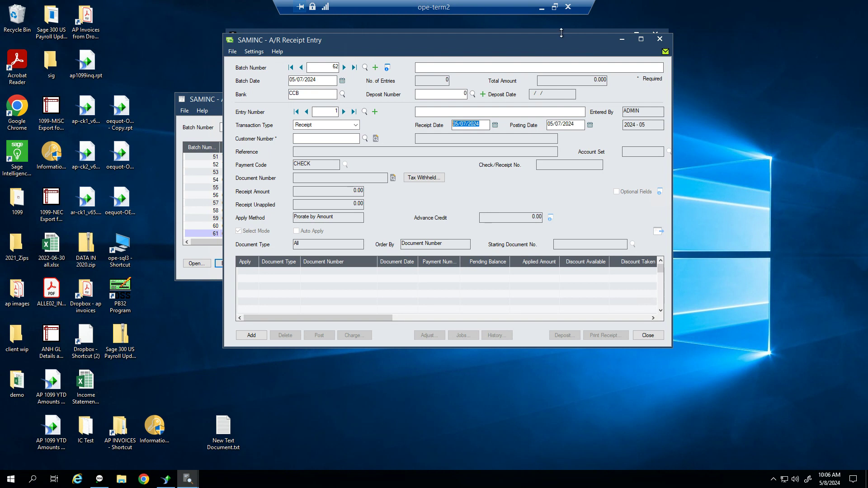
click(324, 137)
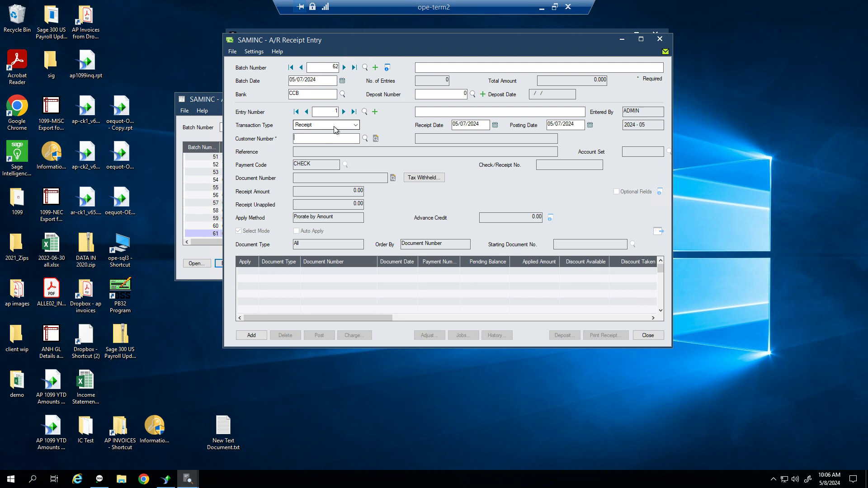
Drop down the Transaction Type list showing Receipt, Prepayment, Unapplied Cash, Apply Document and Misc. Receipt
click(357, 126)
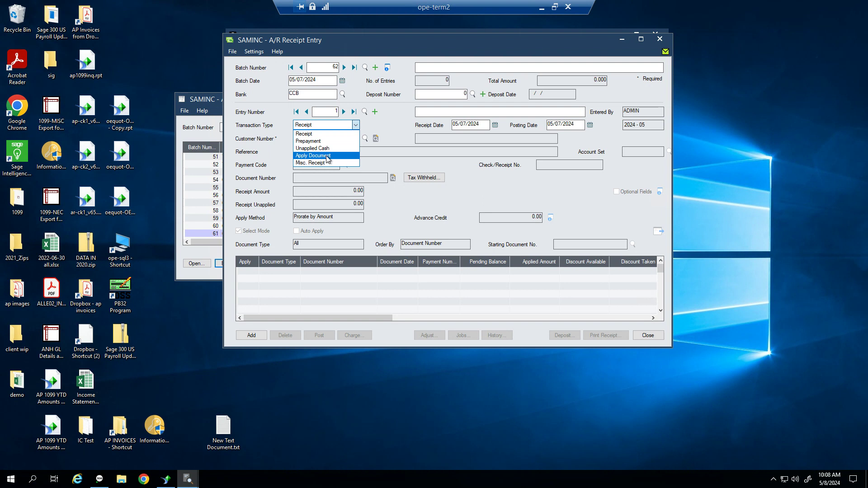
Try the Prepayment and Receipt types, then set entry 1 to Misc. Receipt
key(Up)
click(336, 141)
click(333, 125)
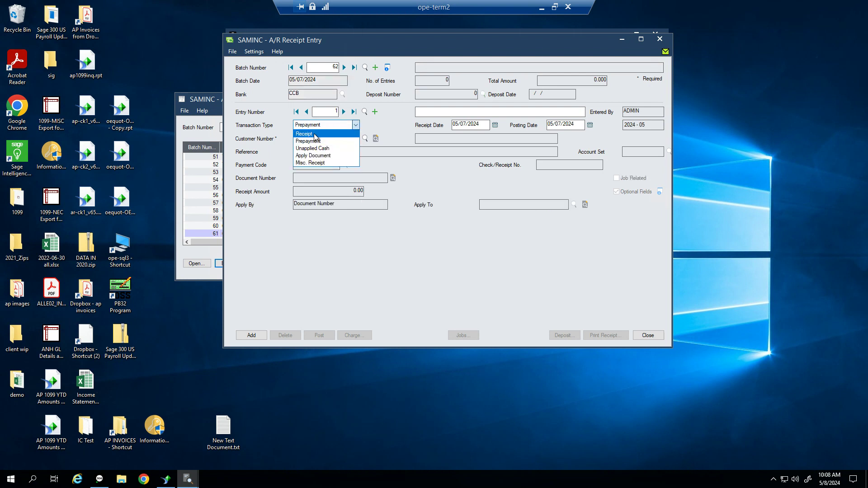
click(317, 134)
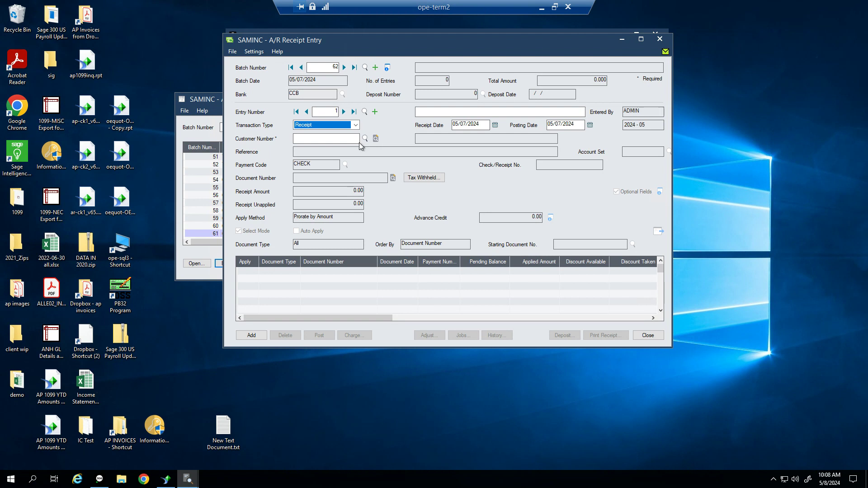
click(355, 125)
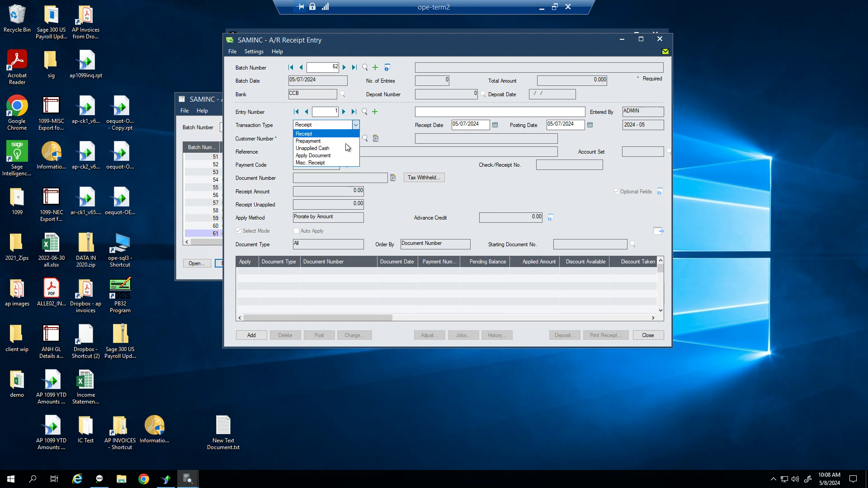
click(335, 165)
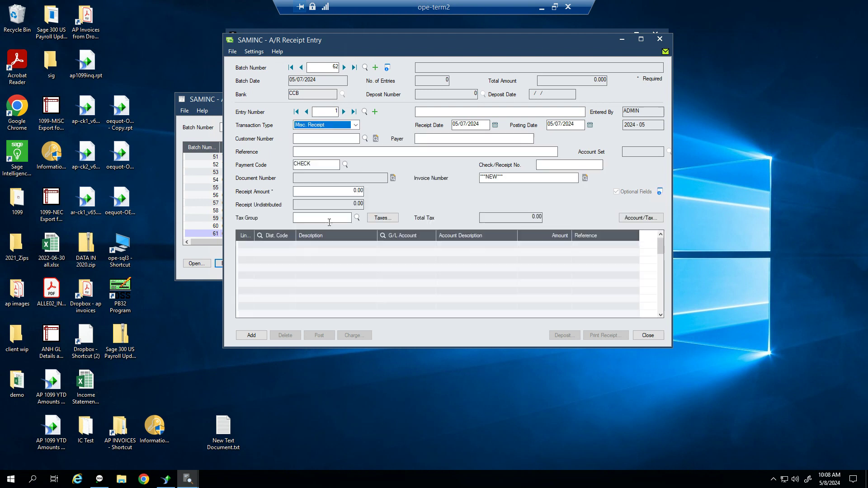
Add and then remove an empty distribution line, and reopen the Transaction Type list
click(399, 244)
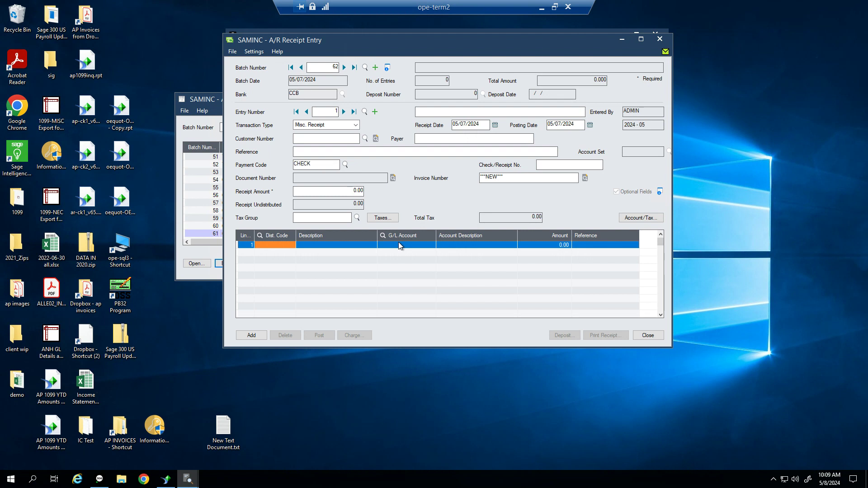
click(461, 246)
click(541, 249)
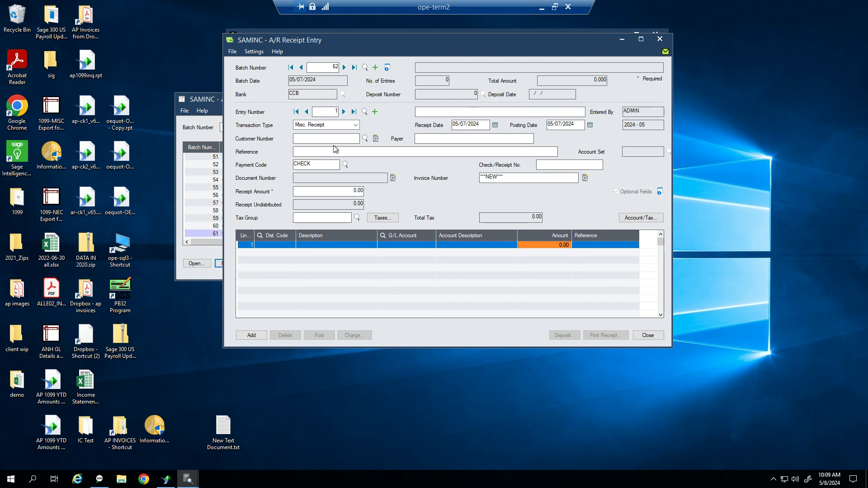
click(429, 139)
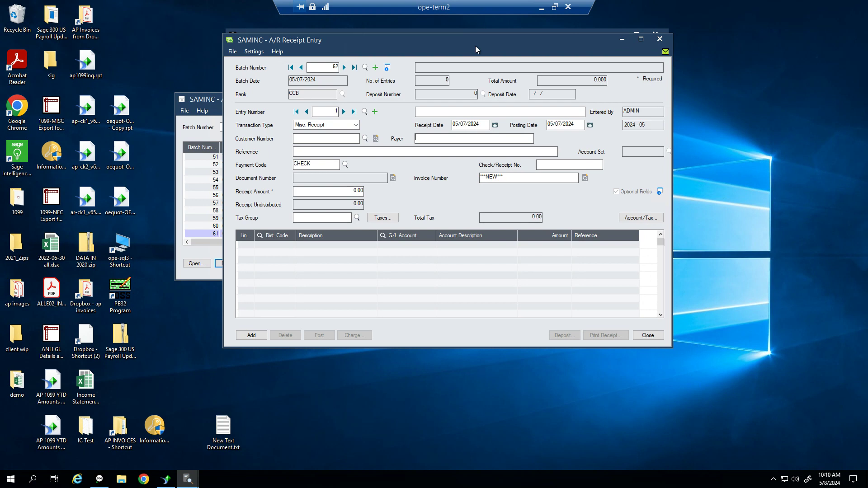
click(355, 125)
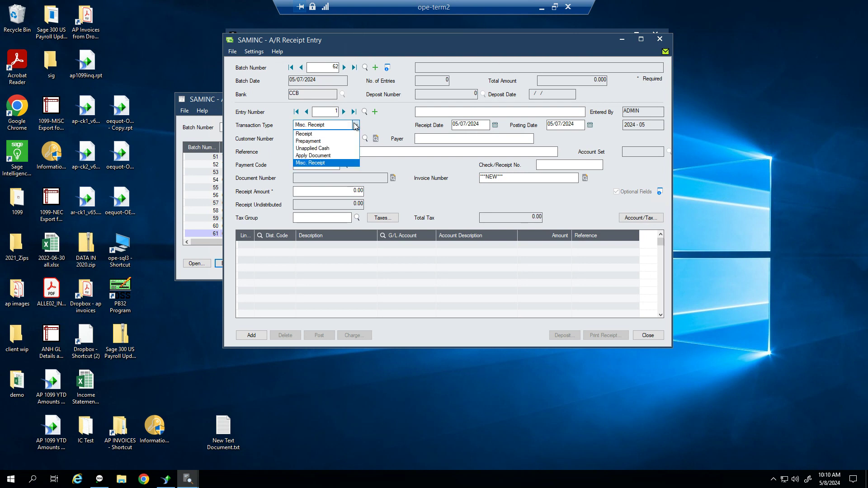
Make entry 1 a Receipt and enter the customer's number
click(336, 135)
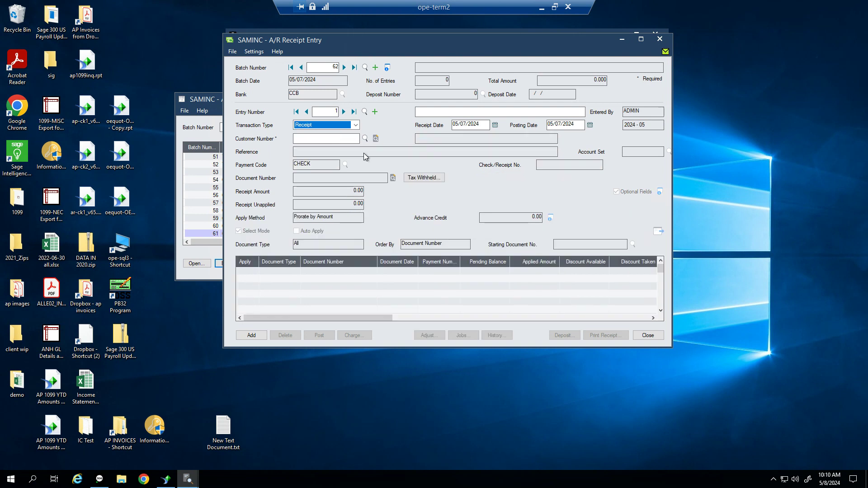
click(311, 139)
text(1200)
key(Tab)
key(Tab)
key(Tab)
key(Tab)
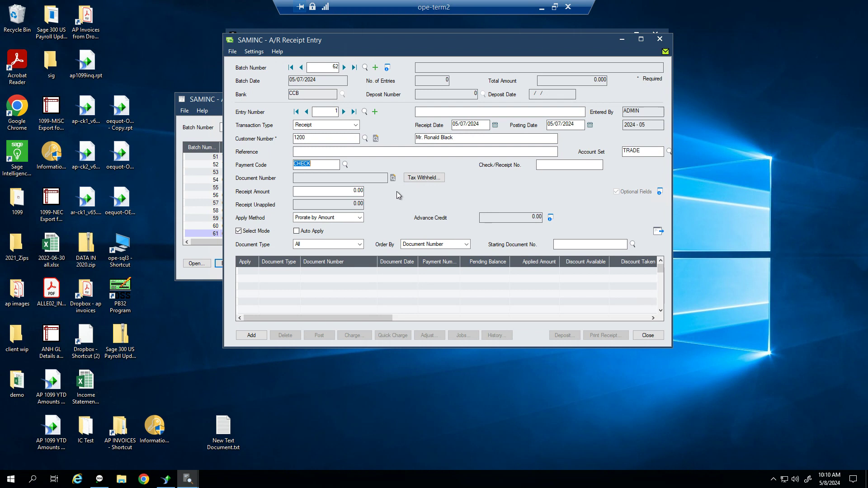
Enter check number 1123456 and a 1,500.00 receipt amount, then load the customer's open documents
click(559, 166)
text(1123456)
key(Tab)
text(1500)
key(Tab)
click(659, 232)
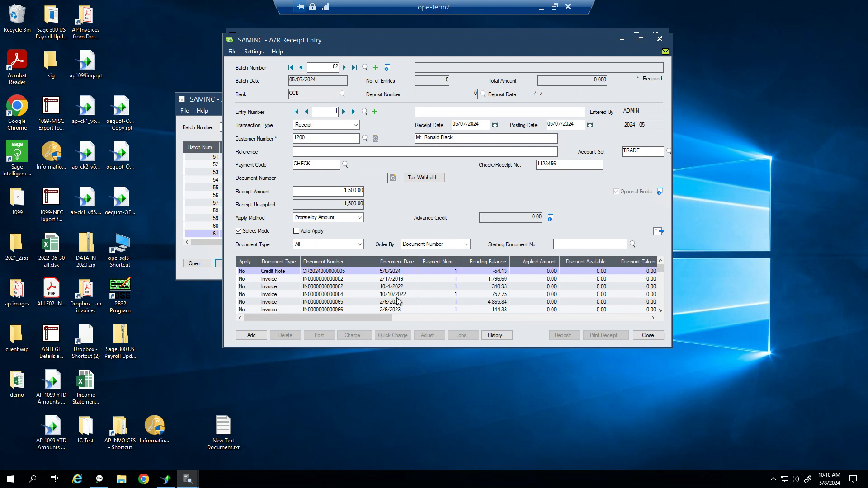
double_click(243, 281)
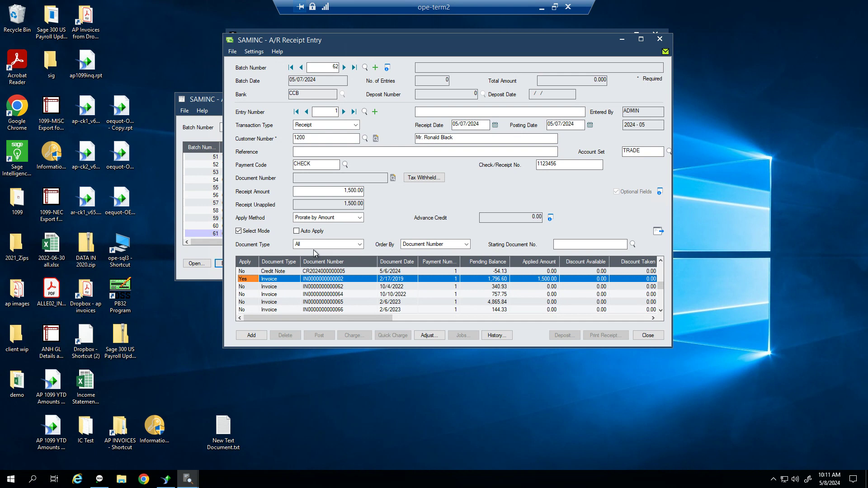
key(Down)
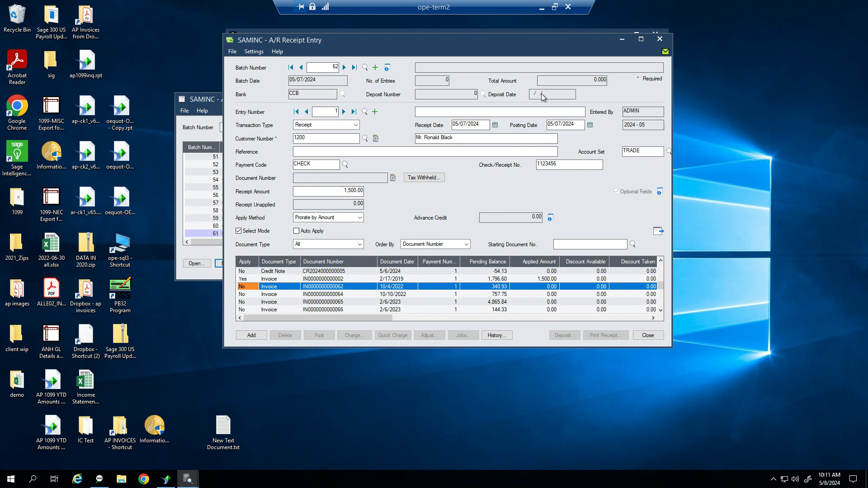
Add the 1,500.00 receipt to batch 62 and select the deposit, receipt and posting date values
click(251, 336)
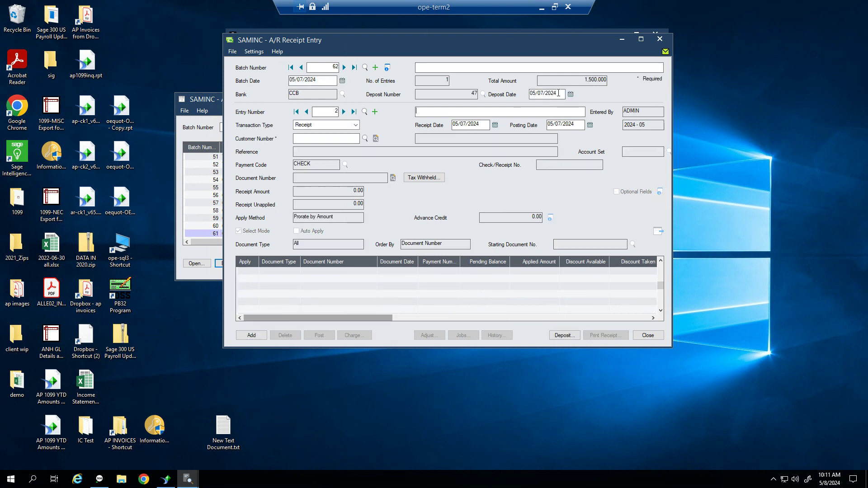
double_click(559, 93)
drag(557, 95, 528, 94)
drag(482, 121, 446, 122)
drag(582, 125, 518, 123)
Change the batch, deposit and receipt dates to 05/06/2024 so the posting date follows
drag(319, 81, 238, 91)
text(05/06)
click(545, 93)
text(05/06)
key(Tab)
click(467, 127)
key(Tab)
key(shift+Tab)
text(05/06)
key(Tab)
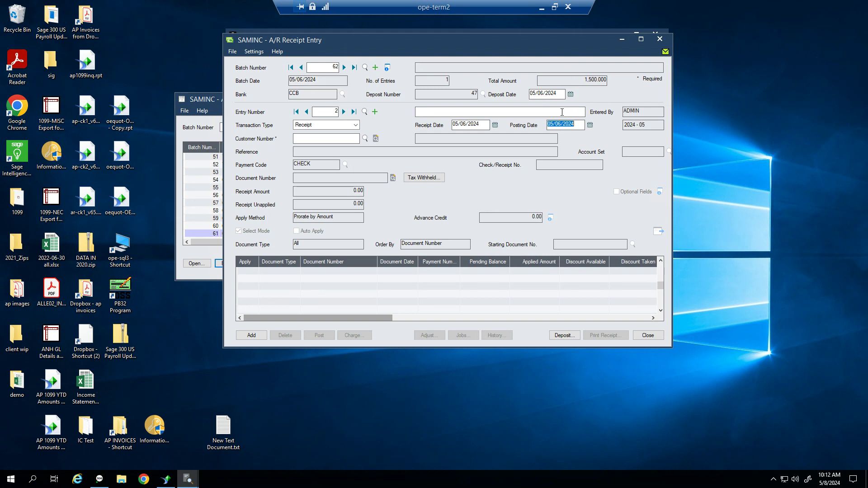
click(543, 94)
double_click(556, 125)
click(537, 94)
click(458, 124)
drag(555, 39, 526, 110)
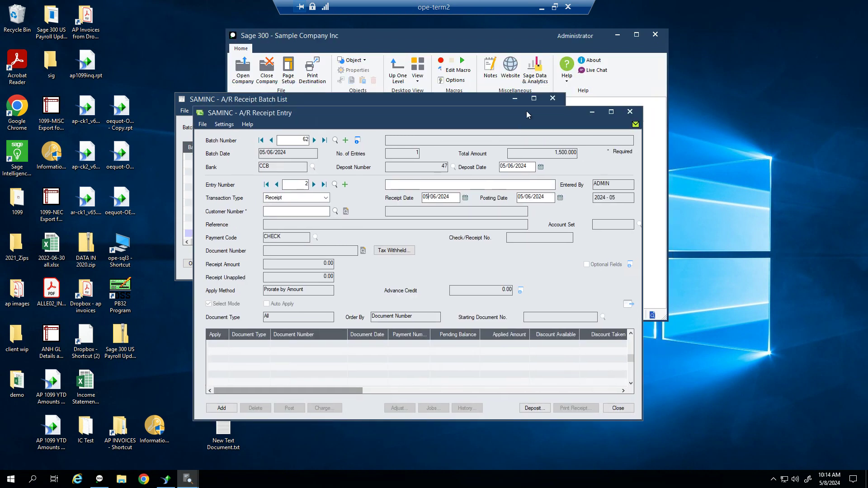
click(455, 38)
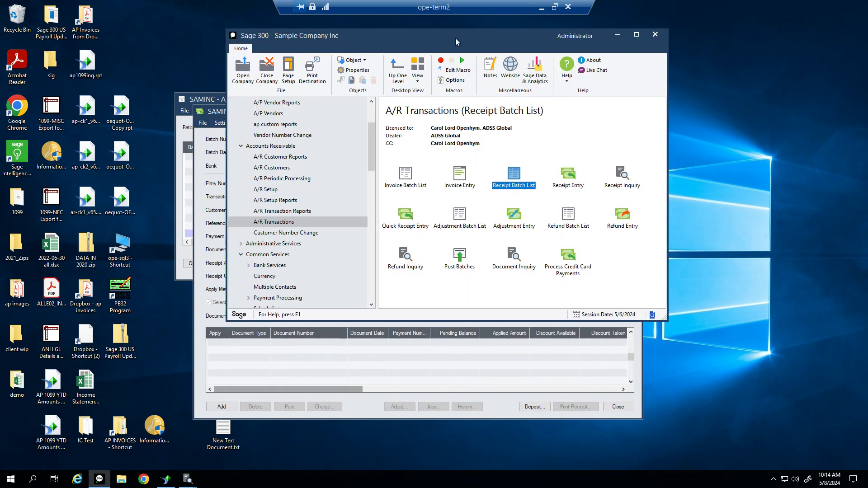
click(270, 189)
click(405, 187)
double_click(406, 187)
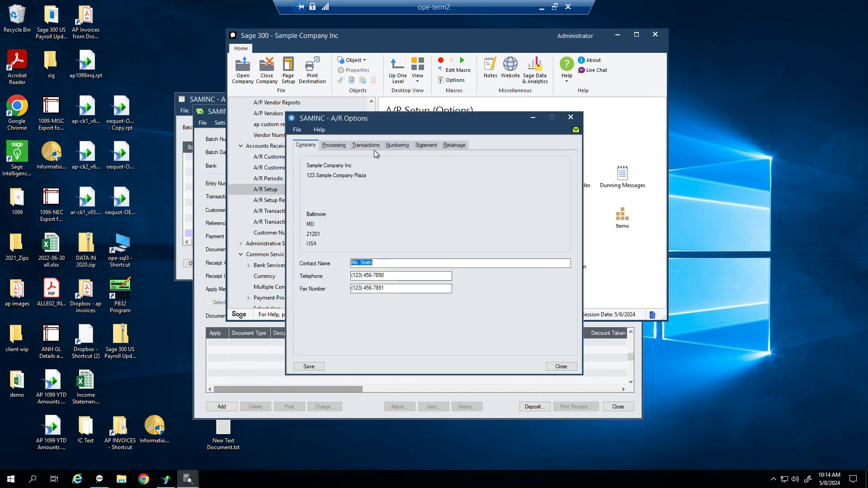
click(339, 146)
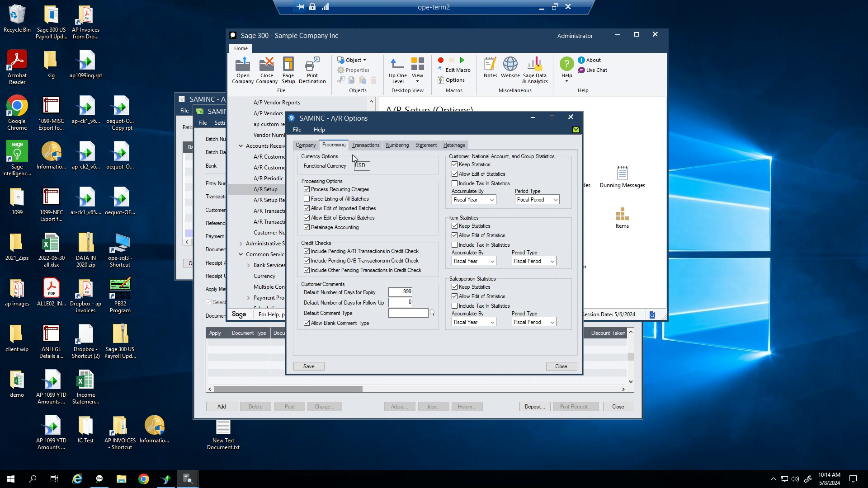
click(355, 148)
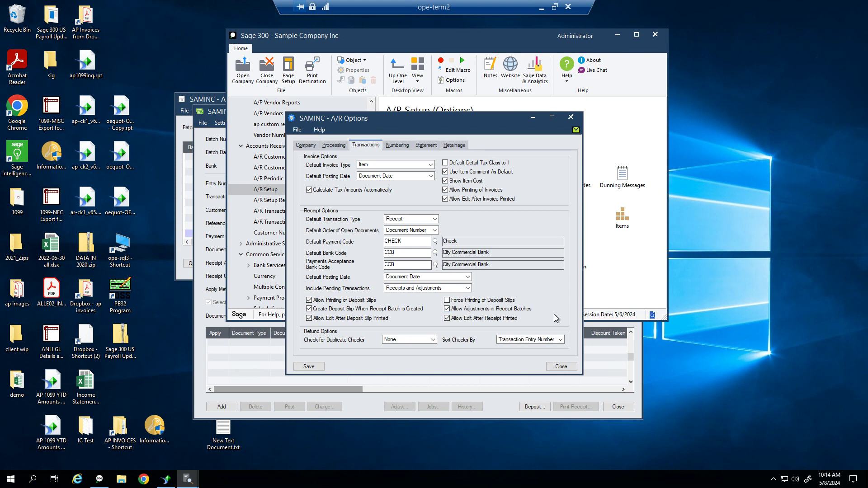
click(561, 366)
click(561, 378)
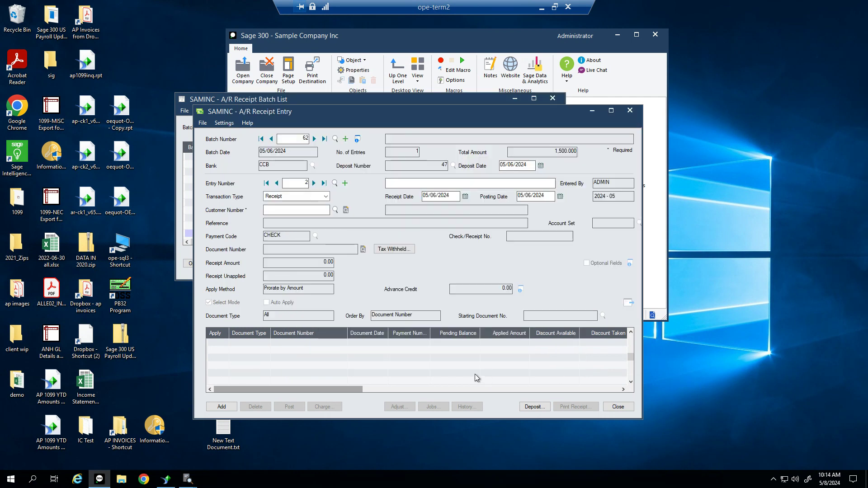
click(277, 183)
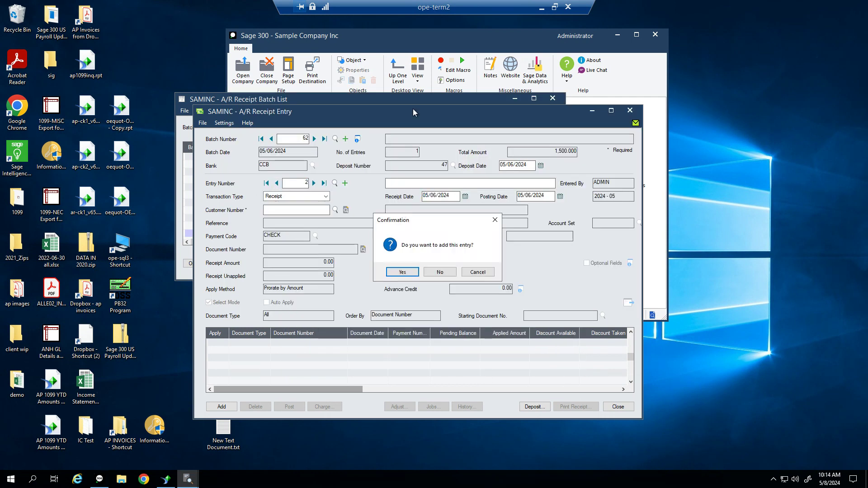
Decline adding the blank entry, return to entry 1 and view the invoice's 296.60 net balance
click(443, 275)
drag(451, 111, 485, 35)
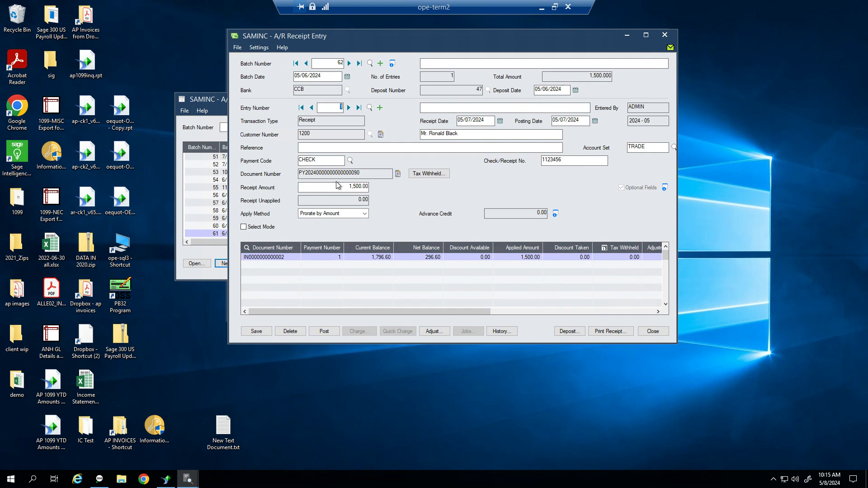
click(384, 261)
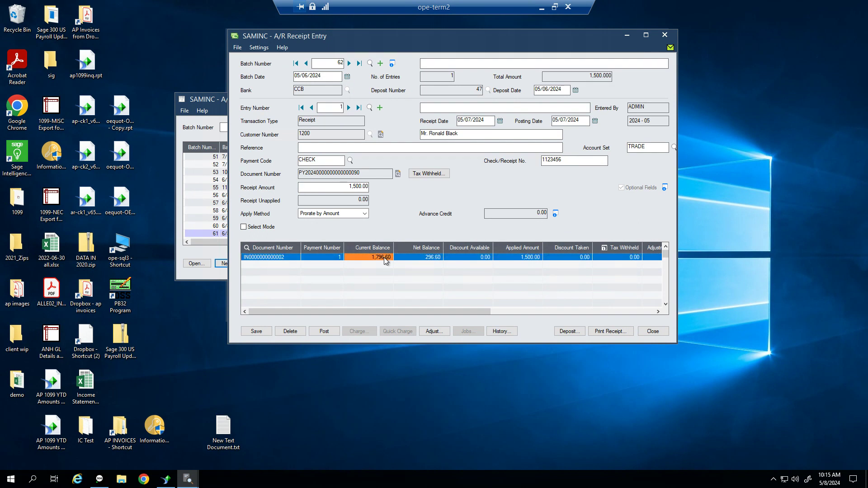
click(431, 257)
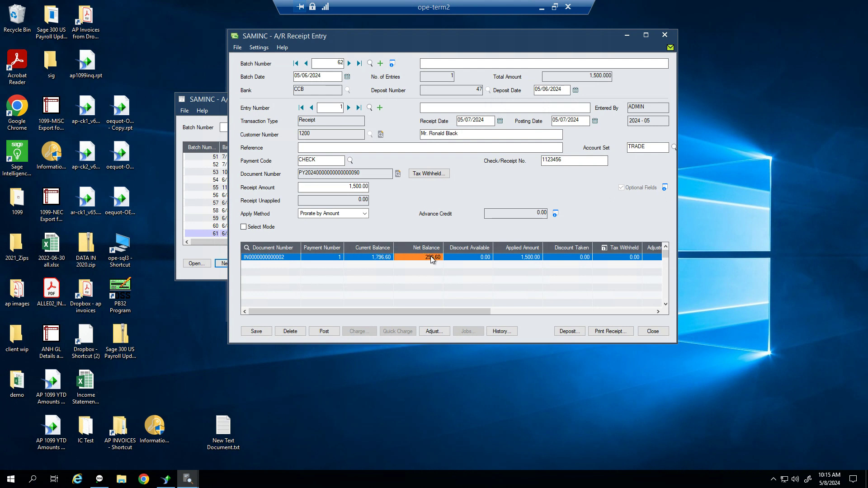
Start an adjustment referenced 'adjustment' with a 4000 line, reference 'State of PA', description 'Adj'
click(444, 333)
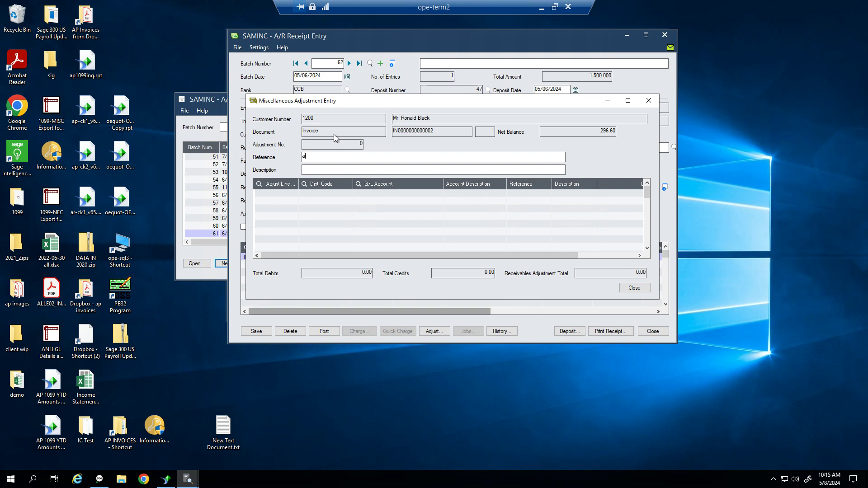
text(adjustment)
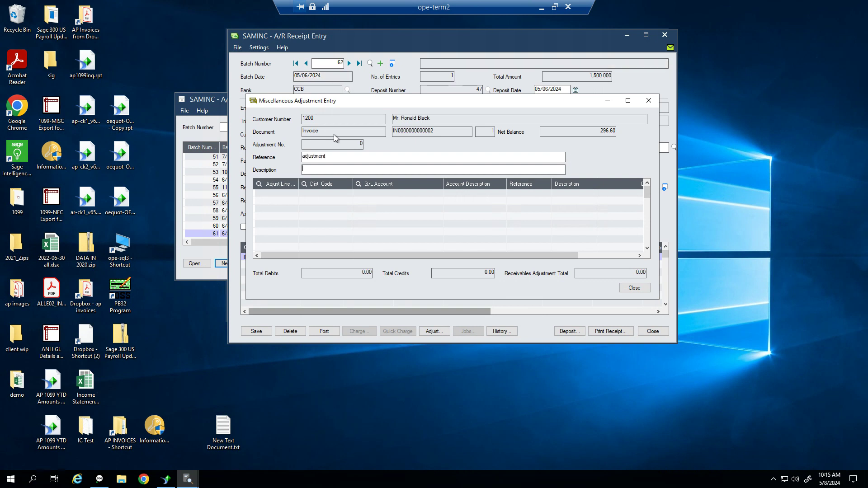
key(Tab)
key(Tab)
key(Tab)
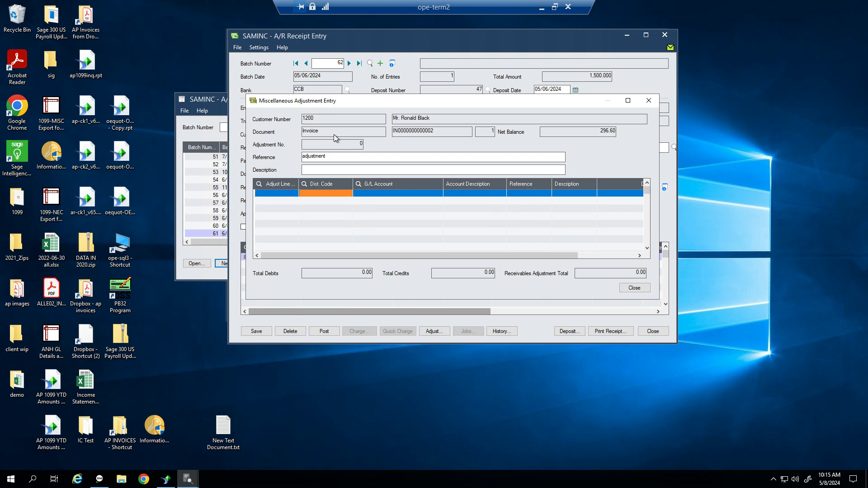
key(Tab)
text(4)
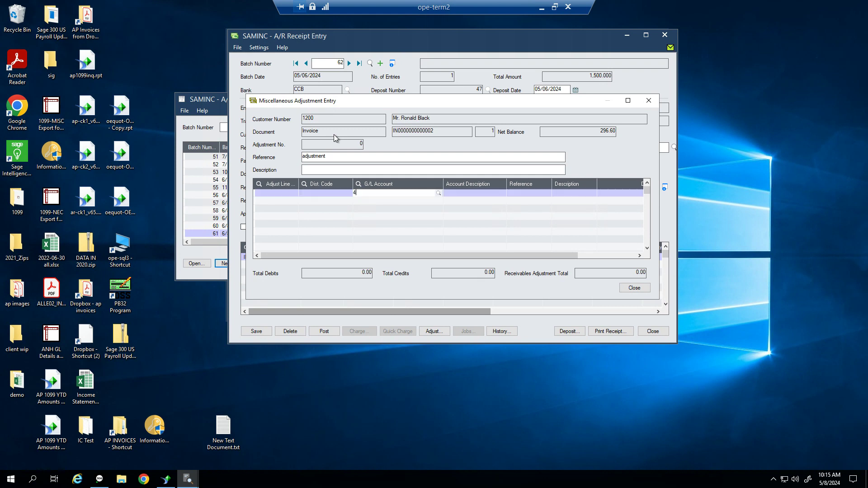
text(000)
key(Tab)
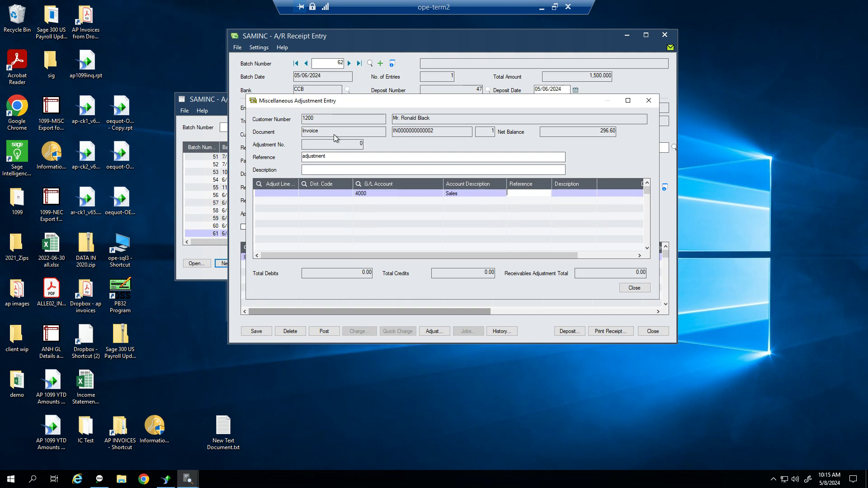
text(State of PA)
key(Tab)
text(a)
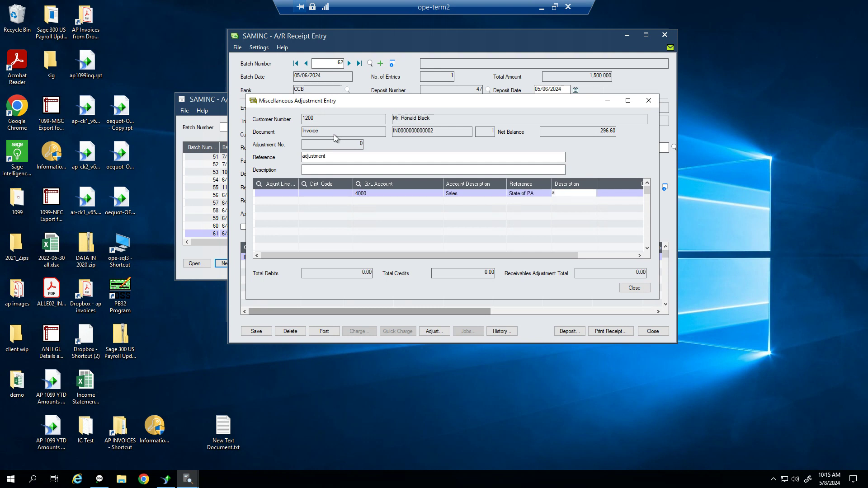
text(Adj)
key(Tab)
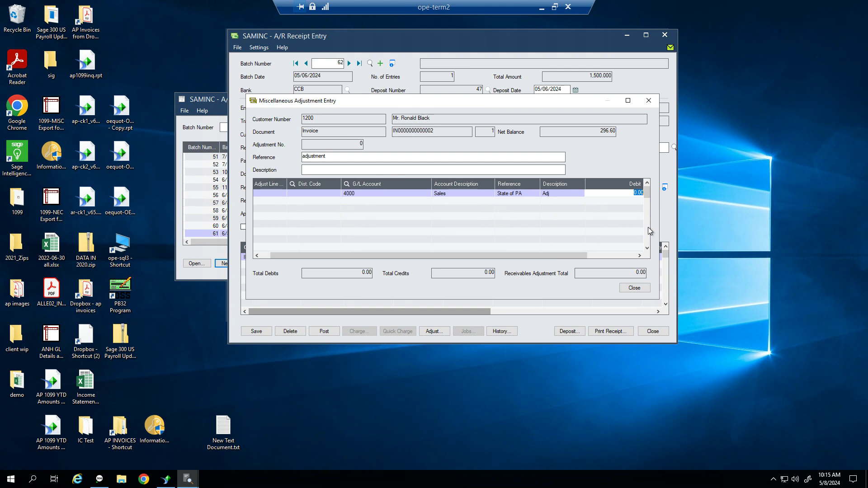
Widen and reposition the adjustment window to reveal the Credit column and the receipt
drag(661, 169, 814, 179)
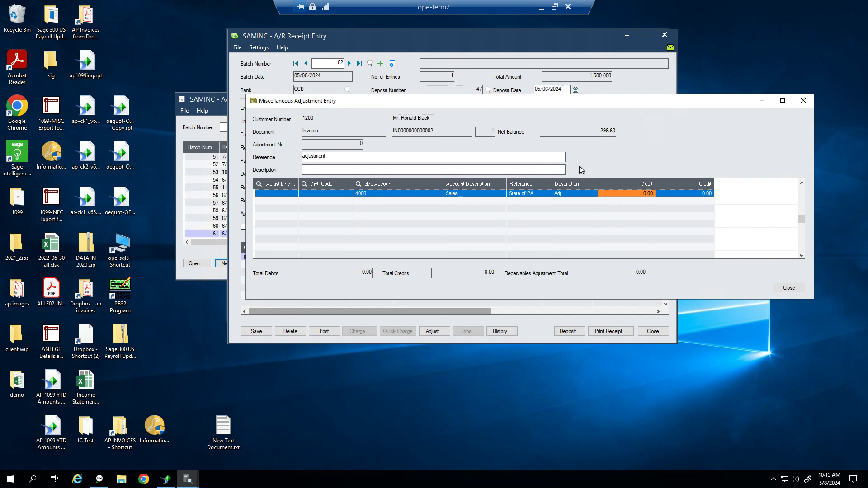
click(332, 189)
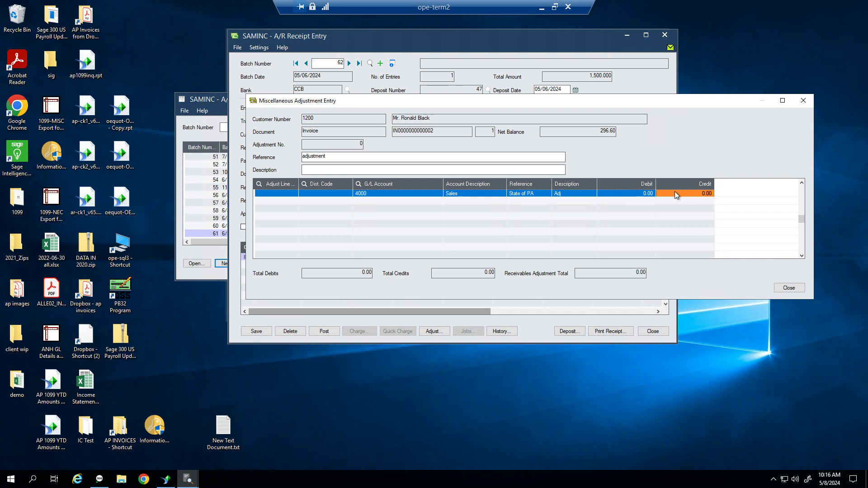
click(644, 196)
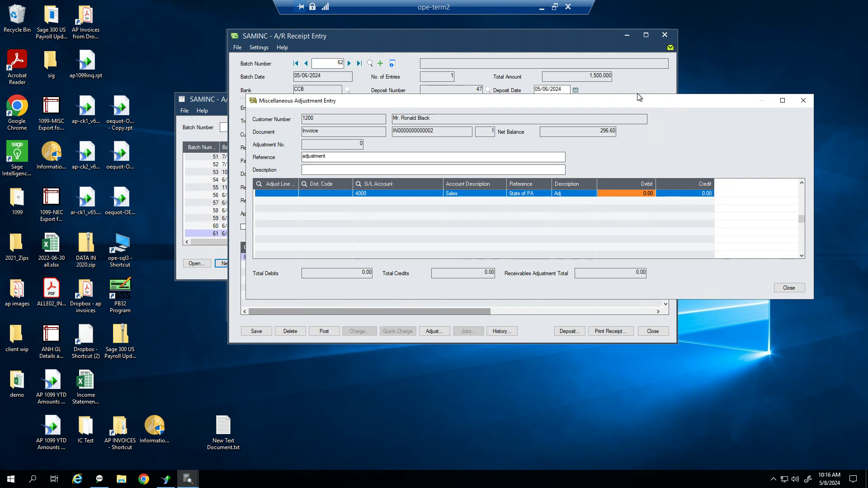
drag(637, 101, 611, 39)
Enter a 296.60 debit on the Sales line, drop the blank line, and return to the receipt
text(296.60)
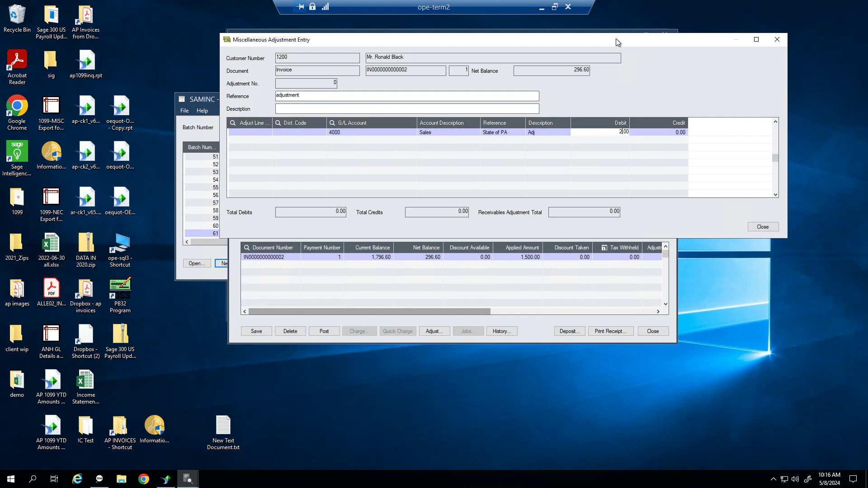
key(Tab)
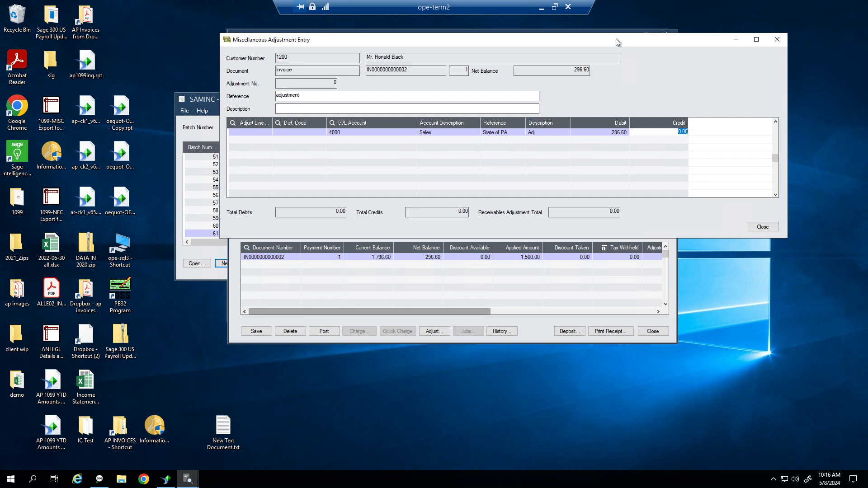
key(Tab)
key(Up)
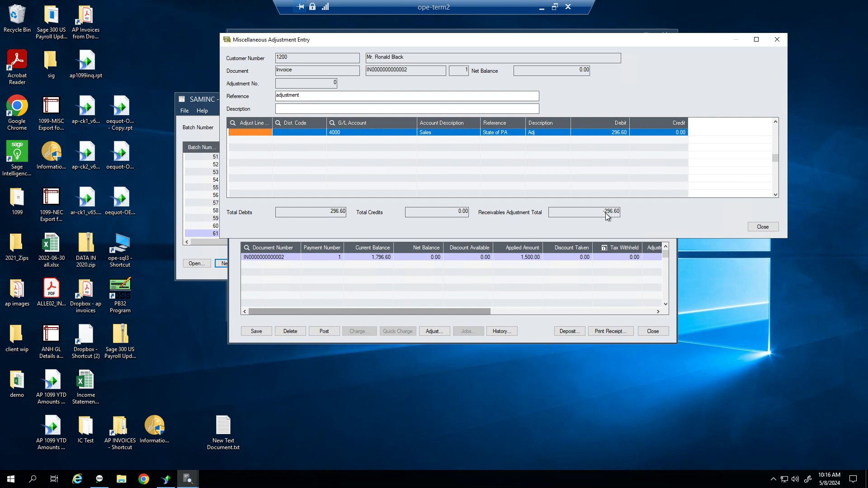
click(623, 133)
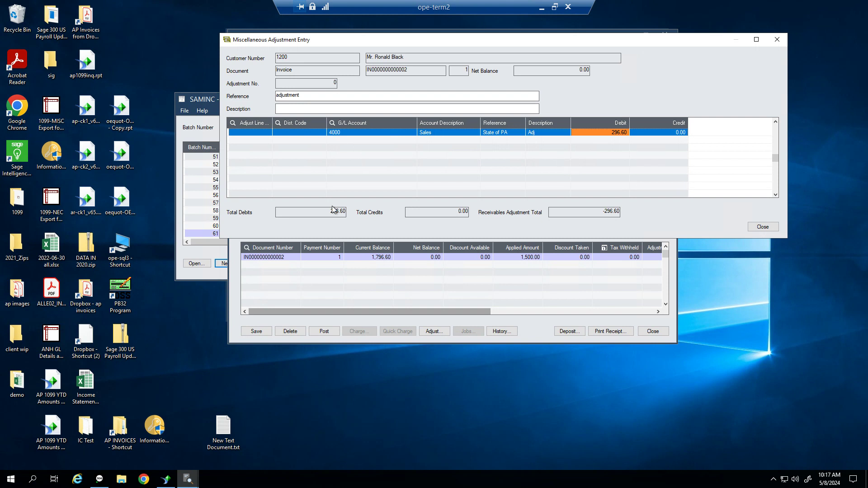
click(762, 227)
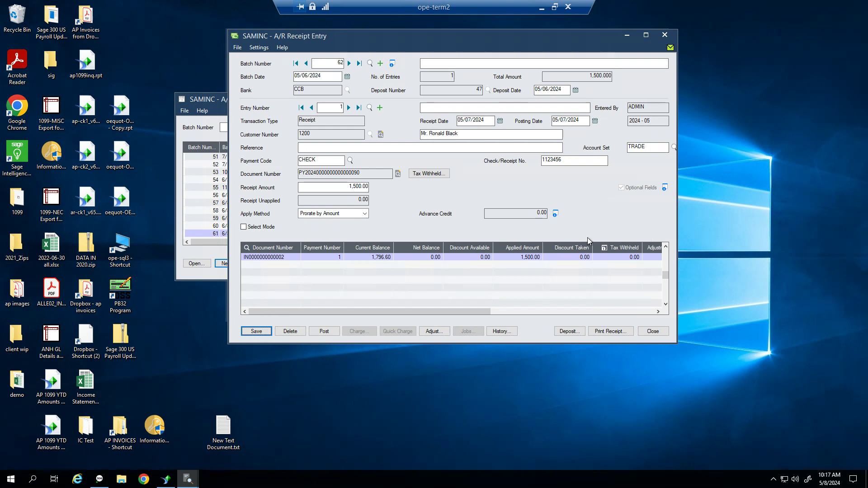
Drag the Adjustment Amount and Applied Amount columns leftward in the invoice grid
drag(351, 311, 392, 313)
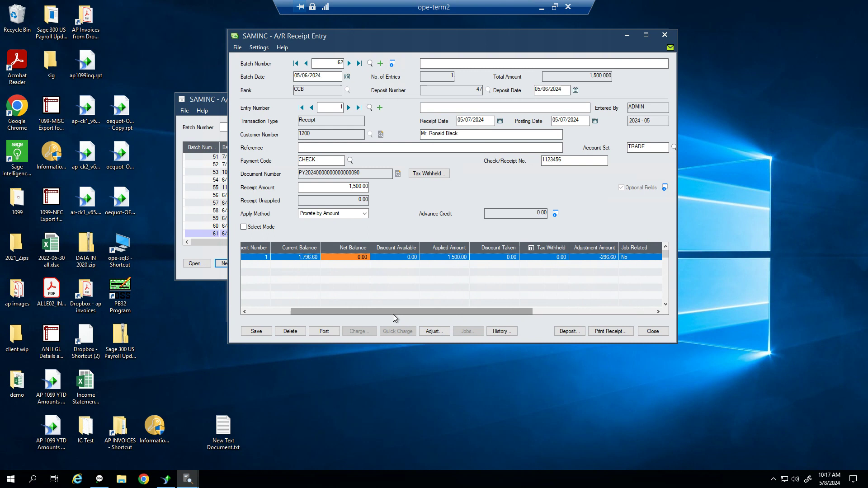
click(594, 258)
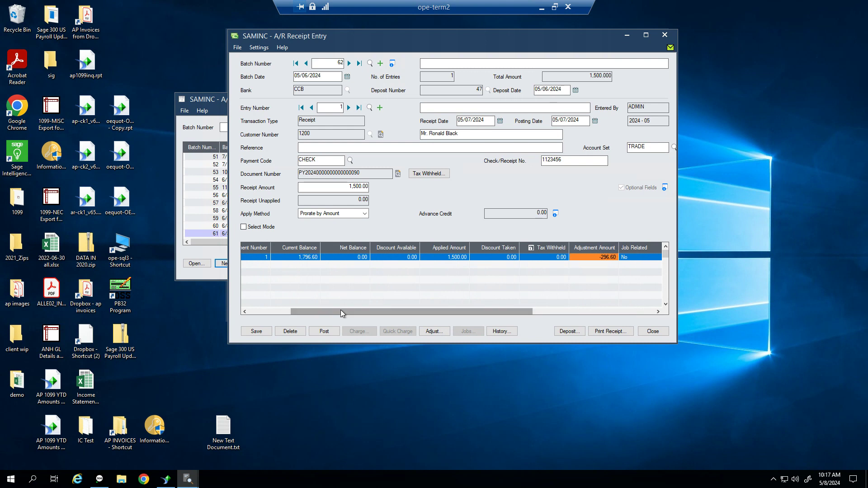
drag(340, 311, 264, 305)
click(383, 258)
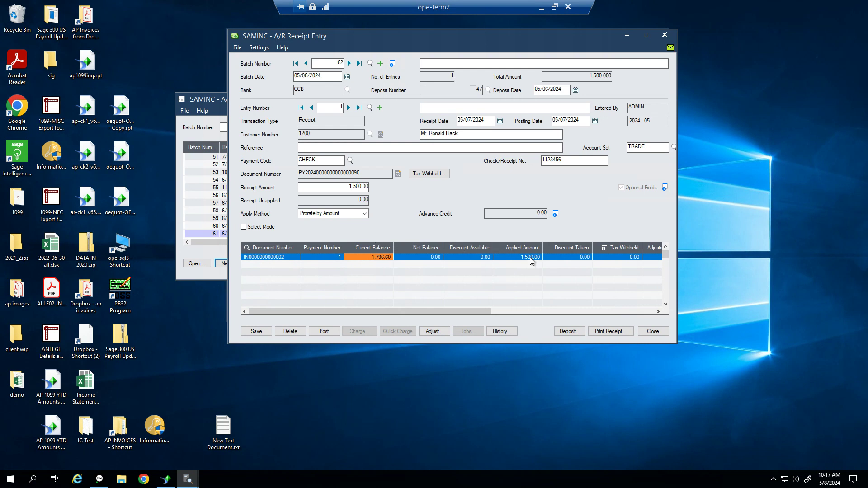
click(530, 257)
drag(482, 312, 529, 311)
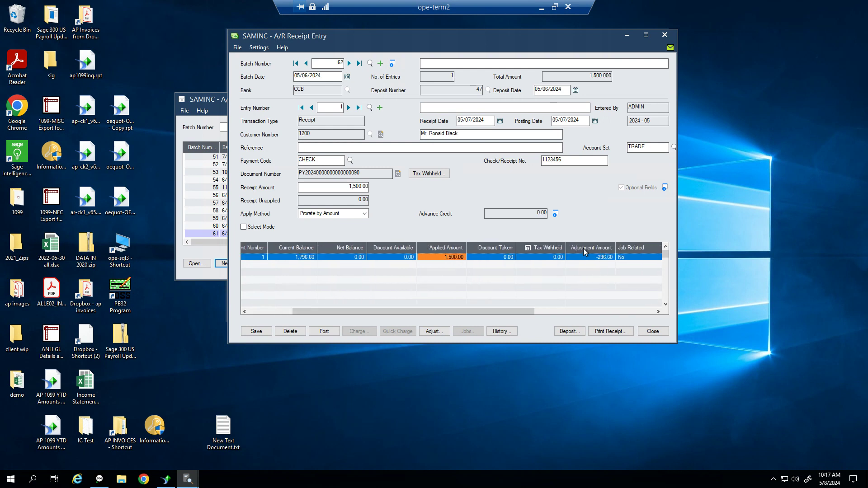
drag(587, 249, 478, 251)
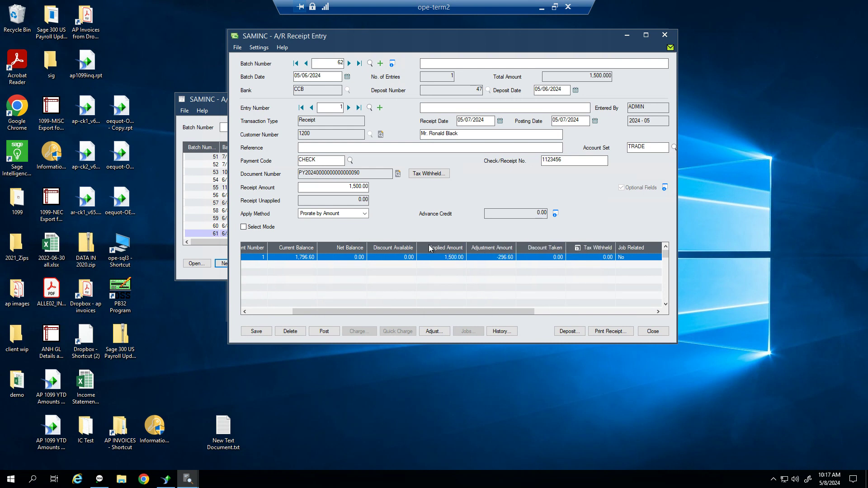
Place Applied Amount before Adjustment Amount, verify 1,500.00, -296.60 and 0.00, and save the receipt
click(345, 257)
drag(331, 252, 330, 251)
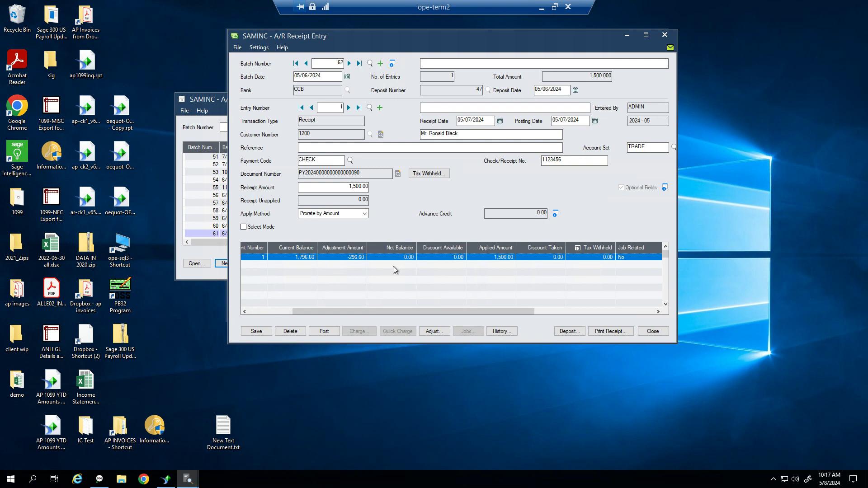
drag(306, 312, 261, 311)
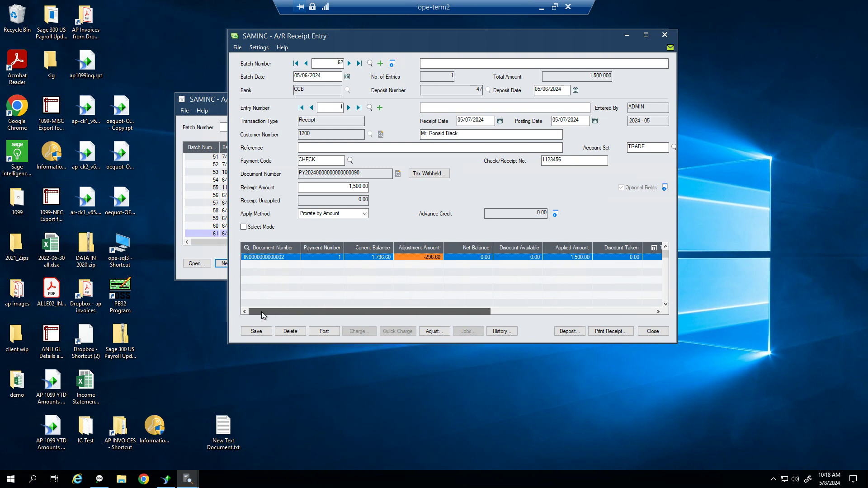
click(378, 259)
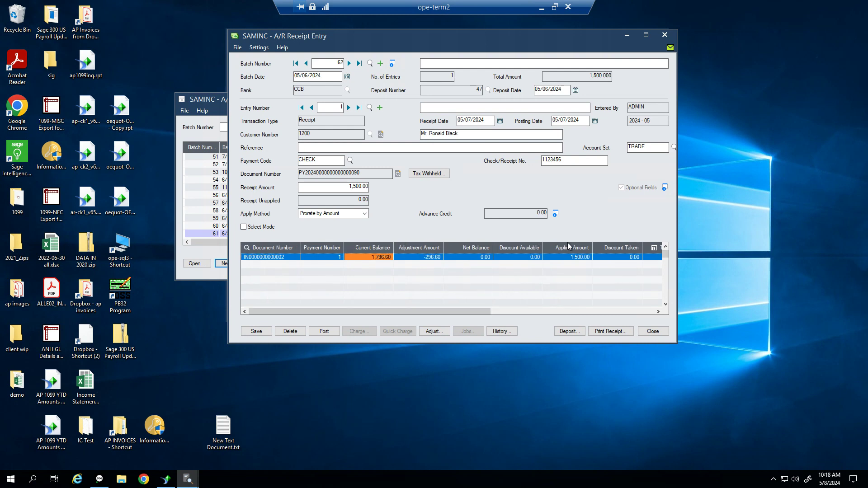
drag(429, 254, 407, 253)
click(378, 256)
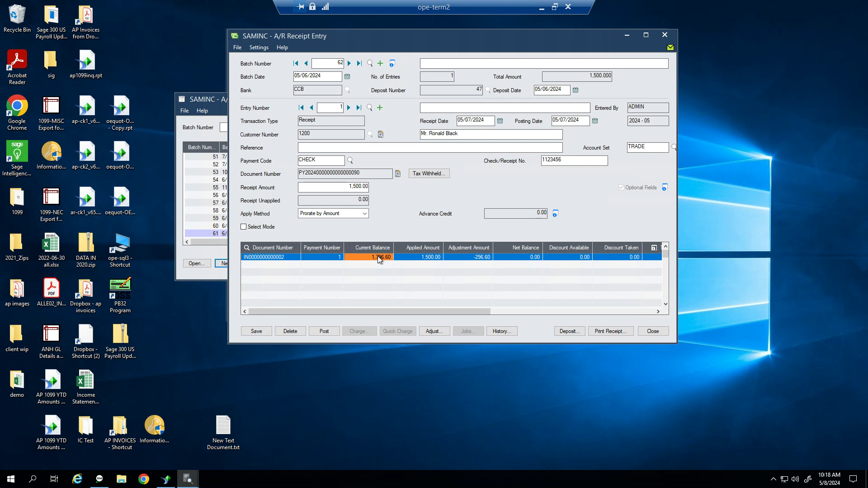
click(418, 258)
click(480, 258)
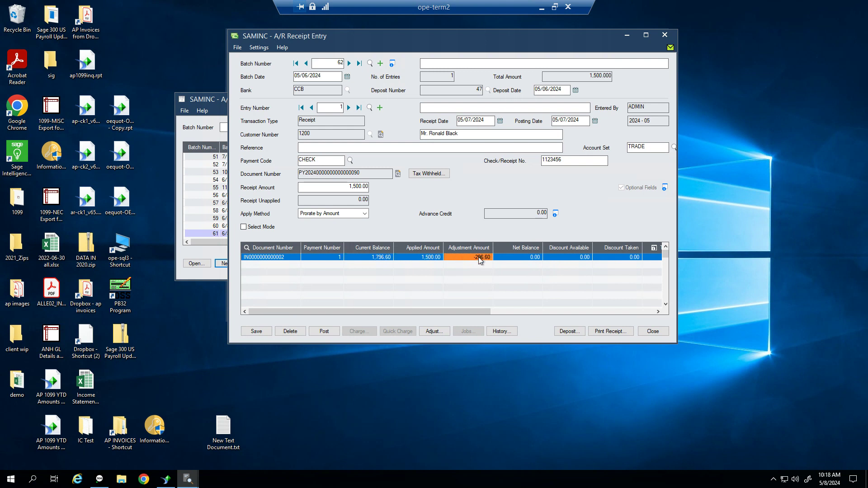
click(519, 260)
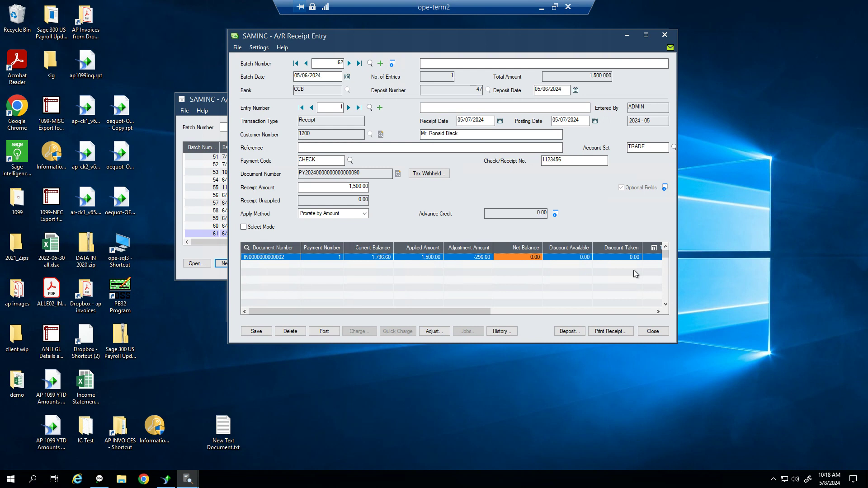
click(256, 332)
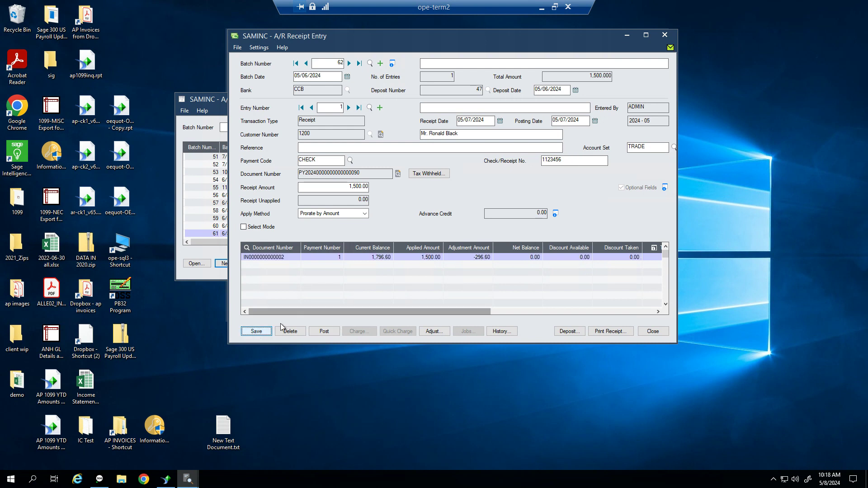
click(381, 109)
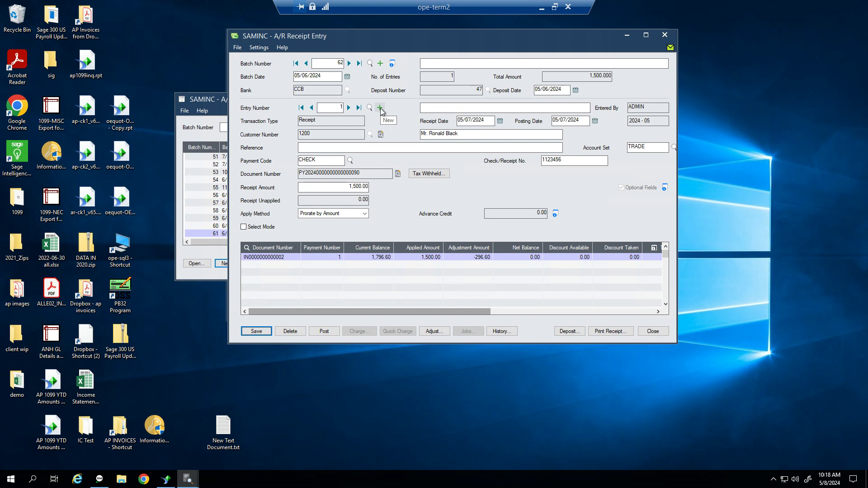
Make entry 2 a 50.00 Misc. Receipt referenced 'Campaign for donations', check 12544, with the payer's name
click(343, 122)
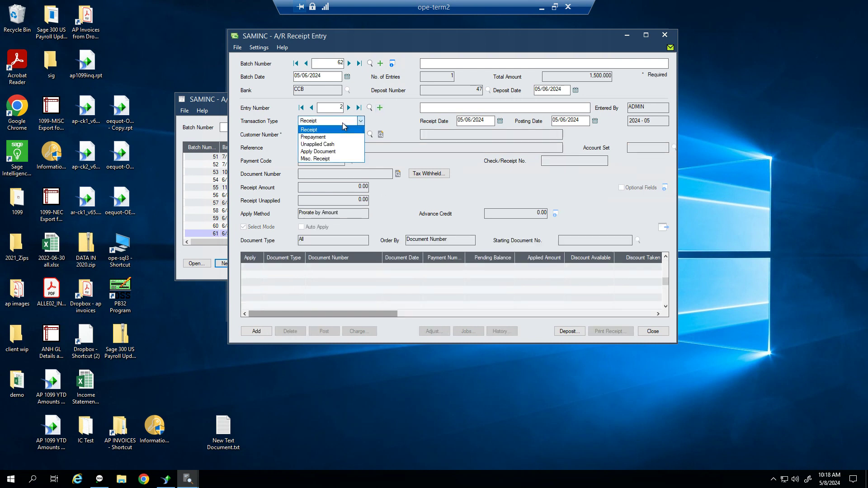
click(334, 158)
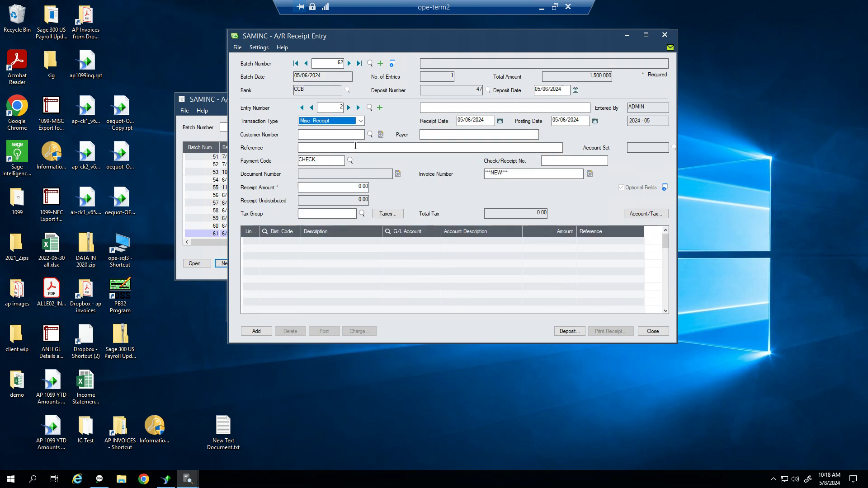
click(429, 138)
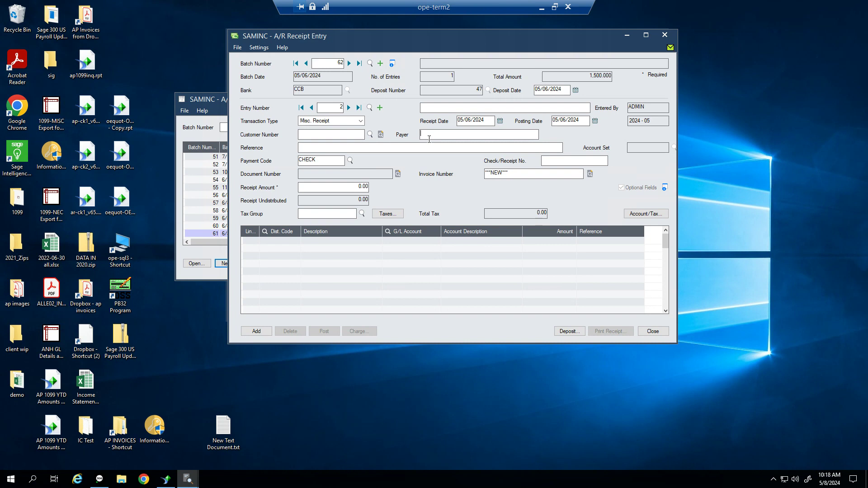
text(Campaign)
text( for doan)
key(BackSpace)
key(BackSpace)
text(nations)
key(Tab)
key(Tab)
text(12544)
key(Tab)
key(Tab)
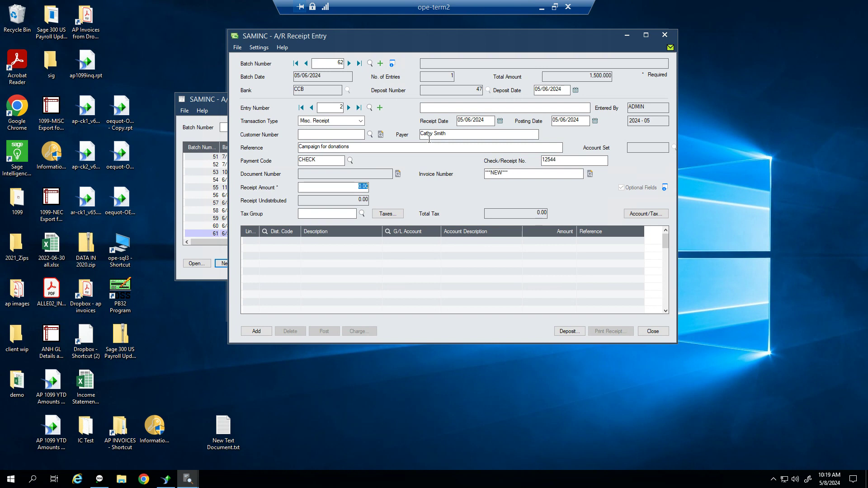
text(50)
key(Tab)
key(Tab)
key(Tab)
key(Tab)
Add a distribution line and look up a G/L account starting with 49
click(417, 238)
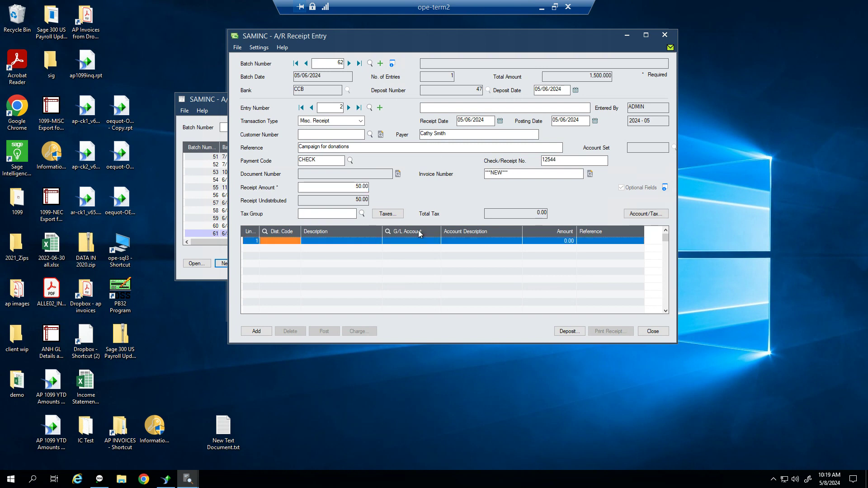
key(Tab)
key(Tab)
text(49)
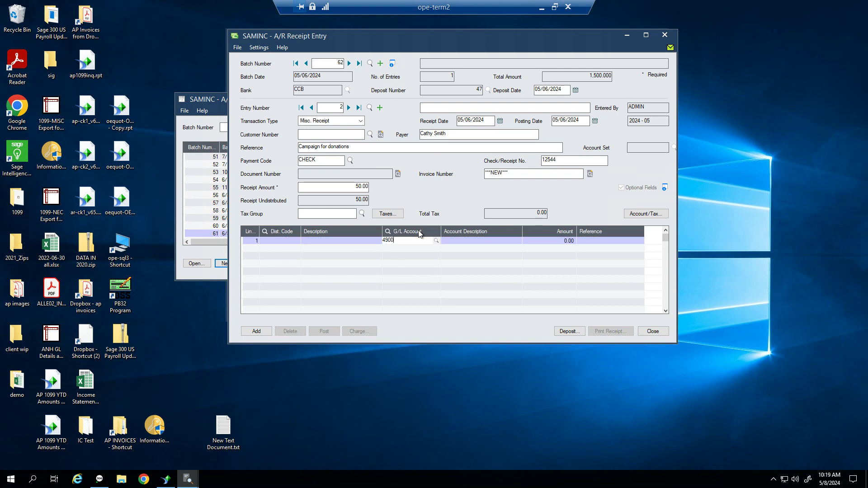
key(F5)
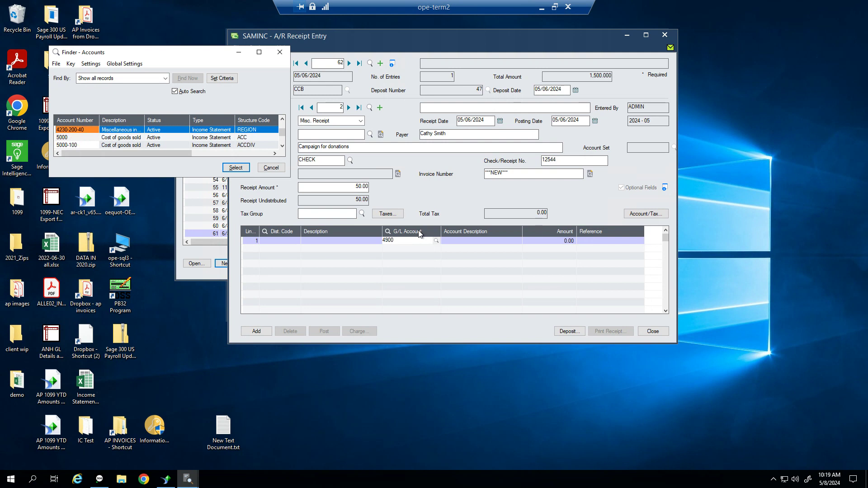
Distribute the 50.00 to account 4230-200-40 and add entry 2 to the batch
key(Return)
key(Tab)
text(50)
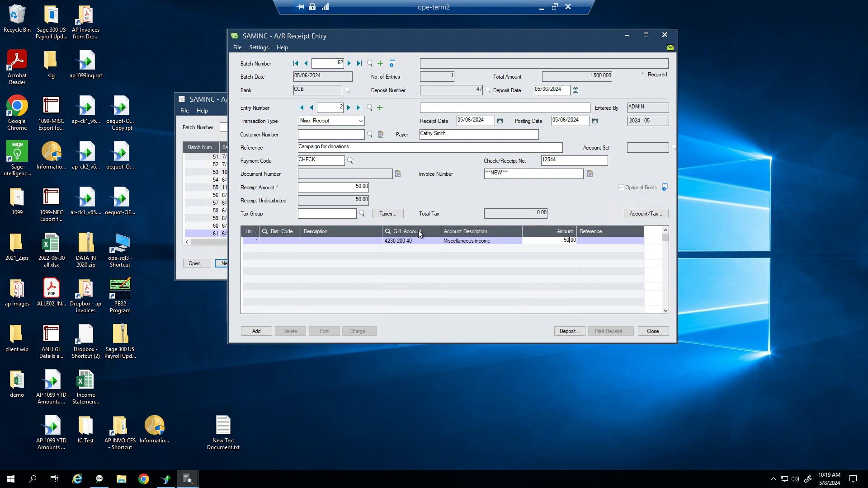
key(Tab)
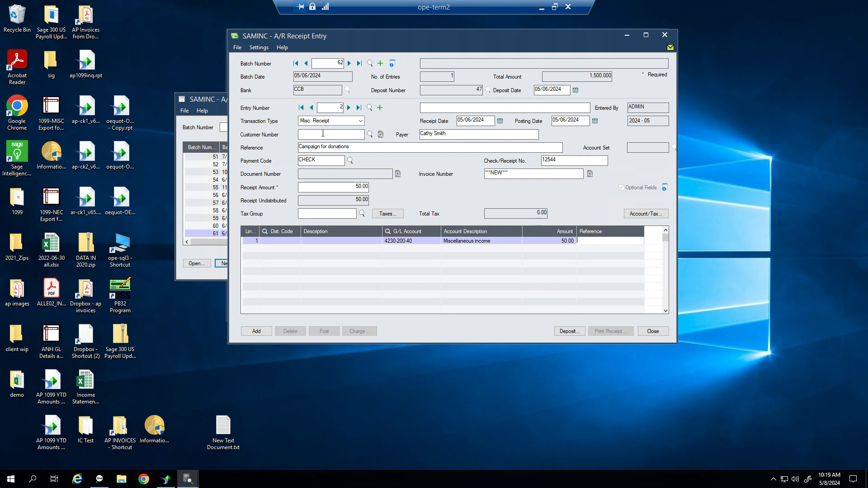
click(446, 134)
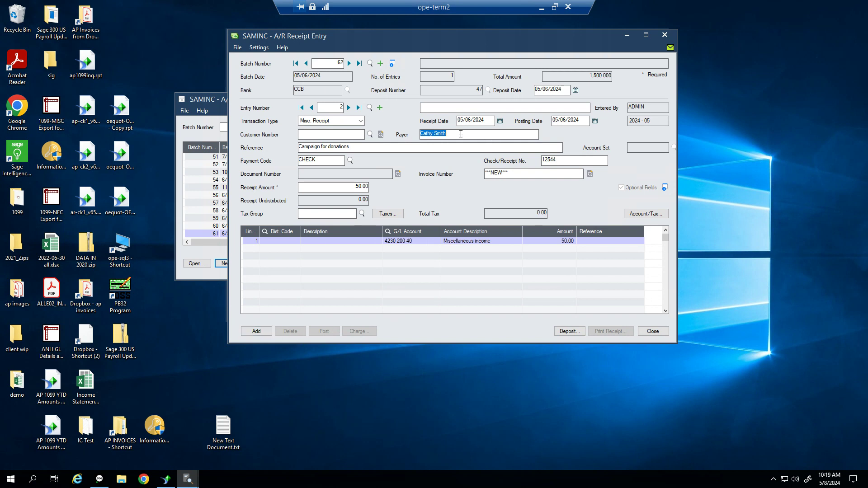
click(257, 334)
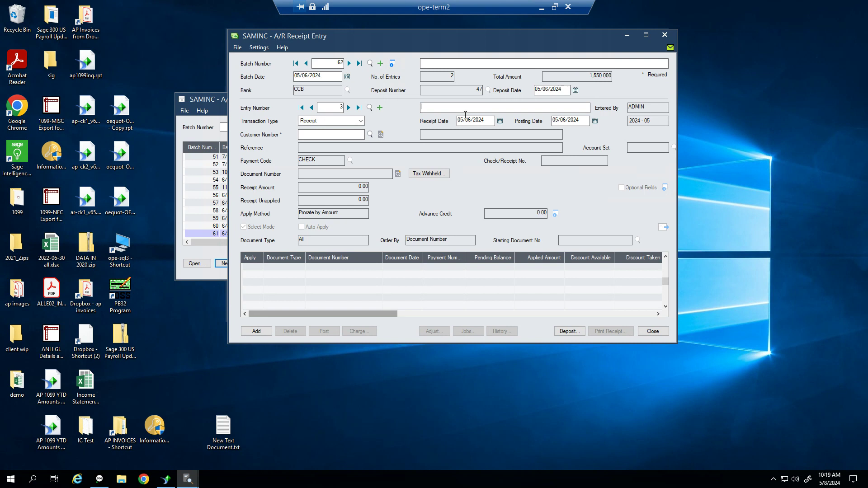
Set the batch description to 'Deposit 5/6/2024'
click(452, 67)
text(Deposit 5/6/2024)
key(Tab)
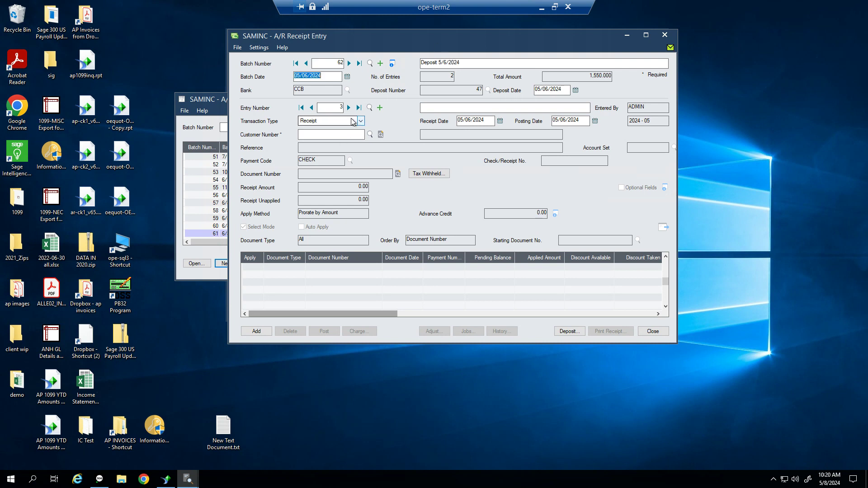
Enter the customer number on entry 3 and pick ACH from the payment code finder
click(322, 132)
text(1200)
key(Tab)
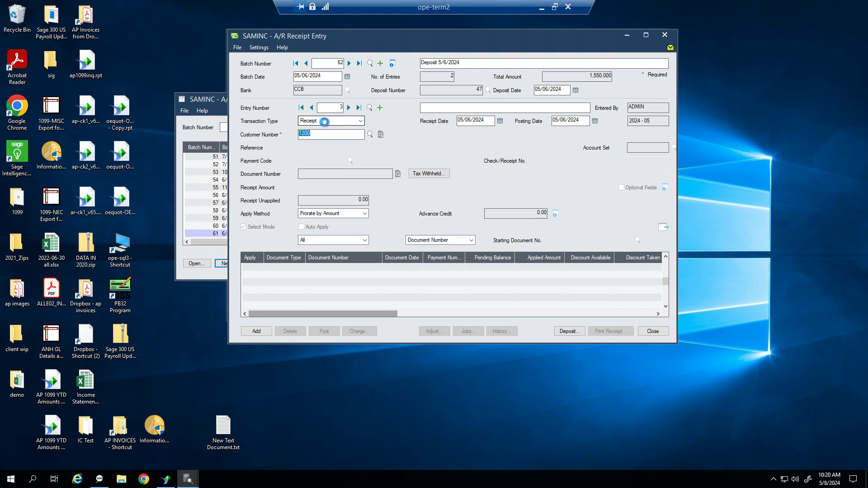
key(Tab)
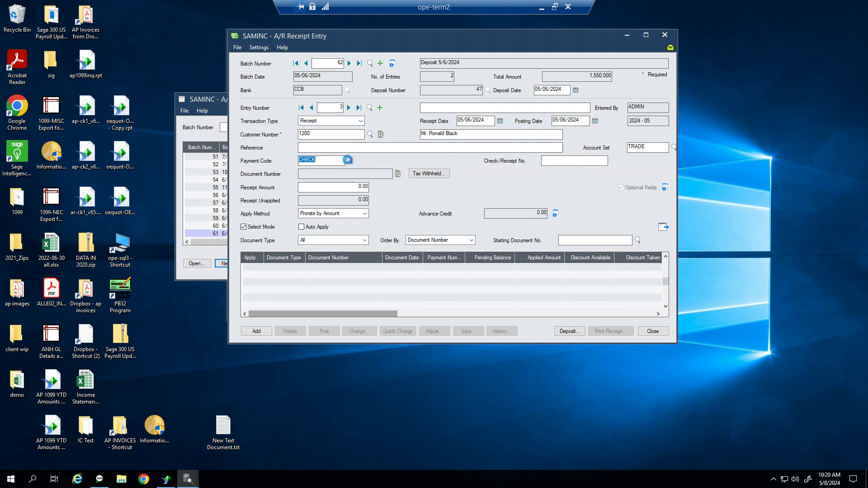
click(350, 160)
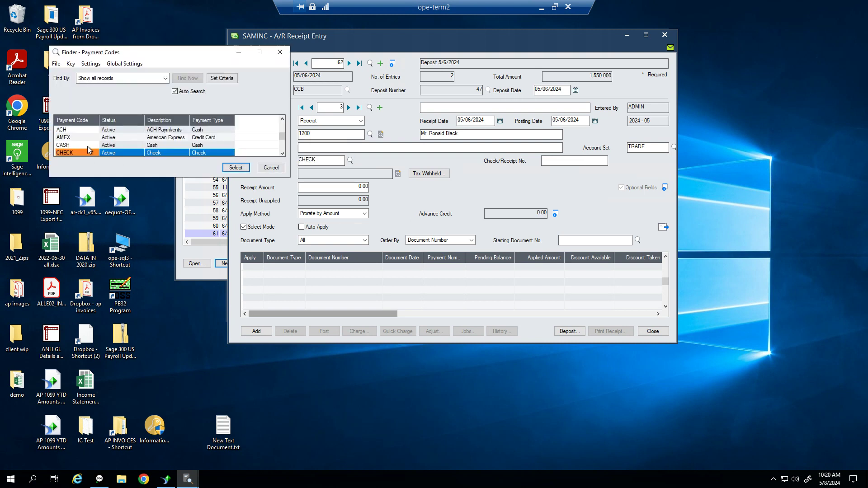
click(89, 130)
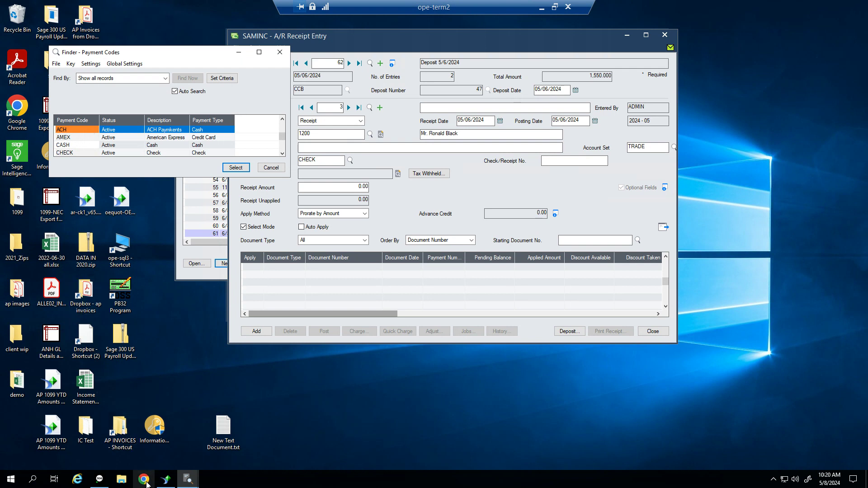
Browse the ACH, AMEX and CHECK records in A/R Payment Codes setup, then choose ACH for the receipt
click(99, 479)
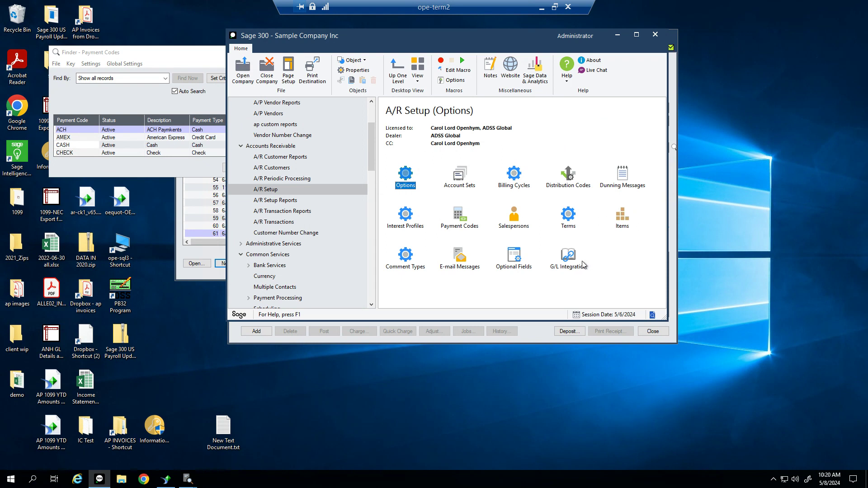
double_click(471, 220)
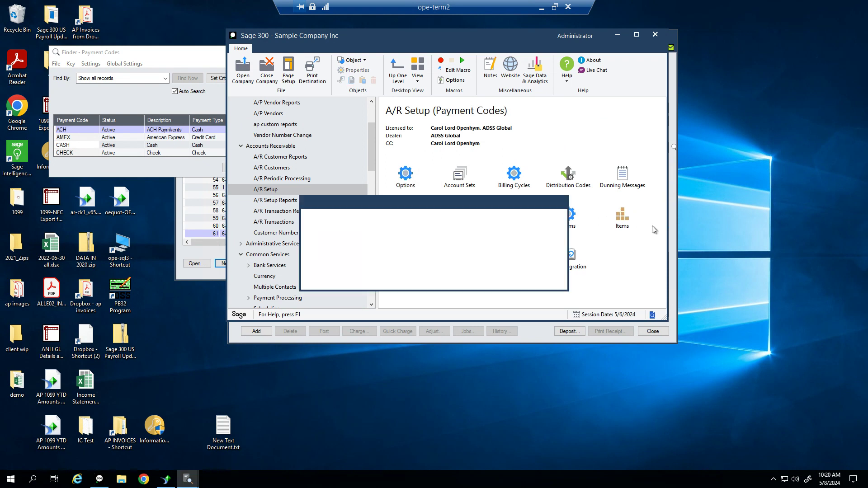
click(415, 230)
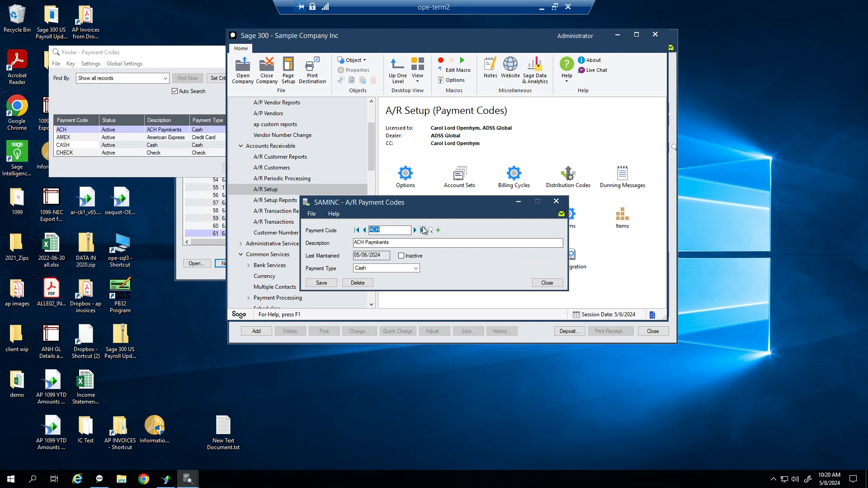
click(415, 230)
click(415, 230)
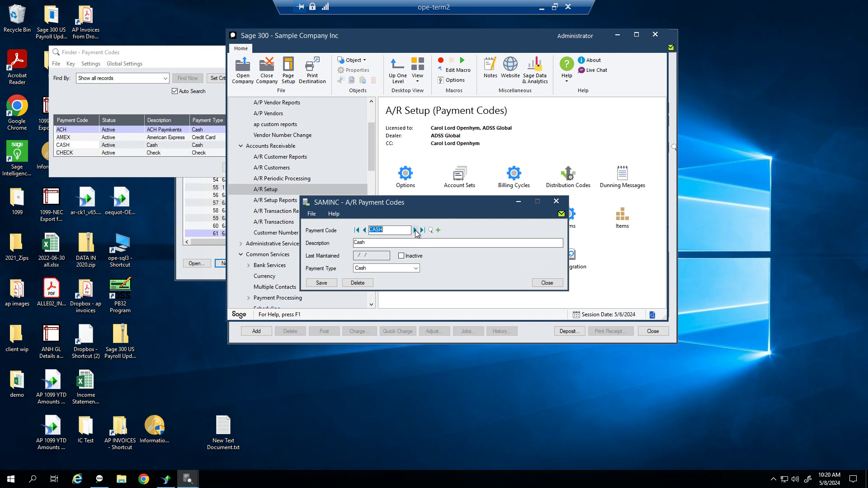
click(415, 230)
click(544, 283)
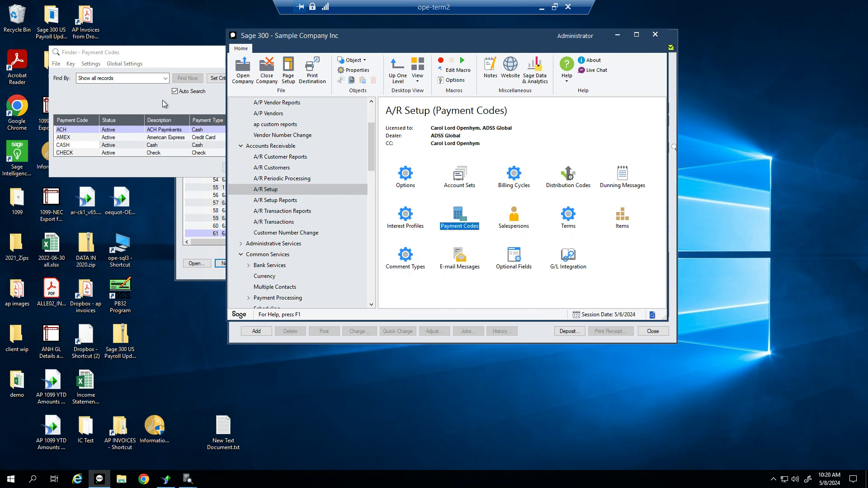
double_click(81, 130)
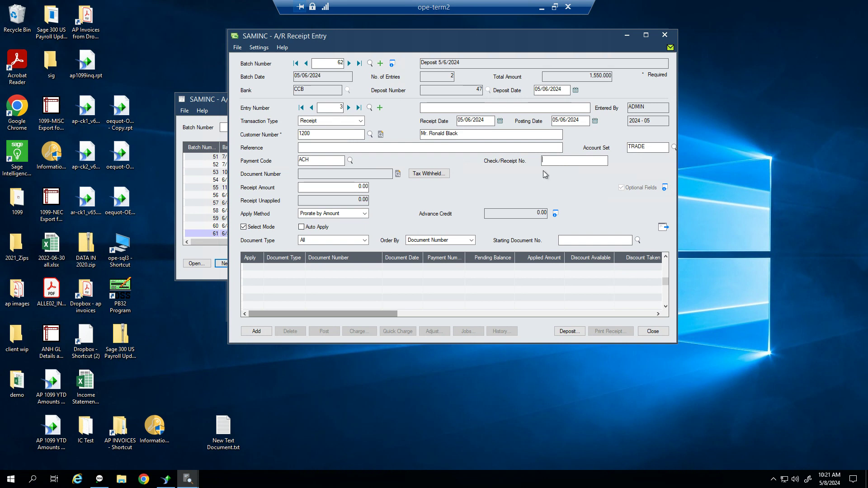
Keep transaction type Receipt, enter a 100.00 receipt amount, and load the outstanding documents
key(Tab)
click(353, 124)
click(353, 122)
drag(343, 189, 452, 198)
text(100)
key(Tab)
click(663, 228)
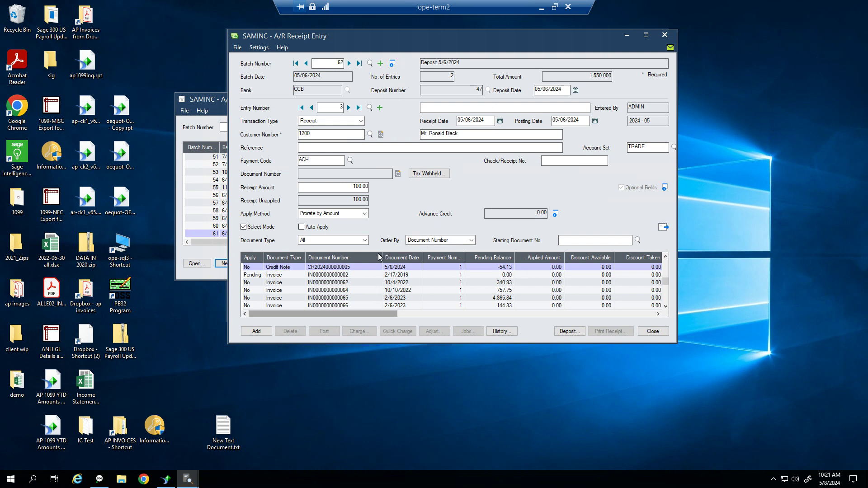
Apply the full 100.00 to the 10/4/2022 invoice, checking it against the credit note row
click(257, 276)
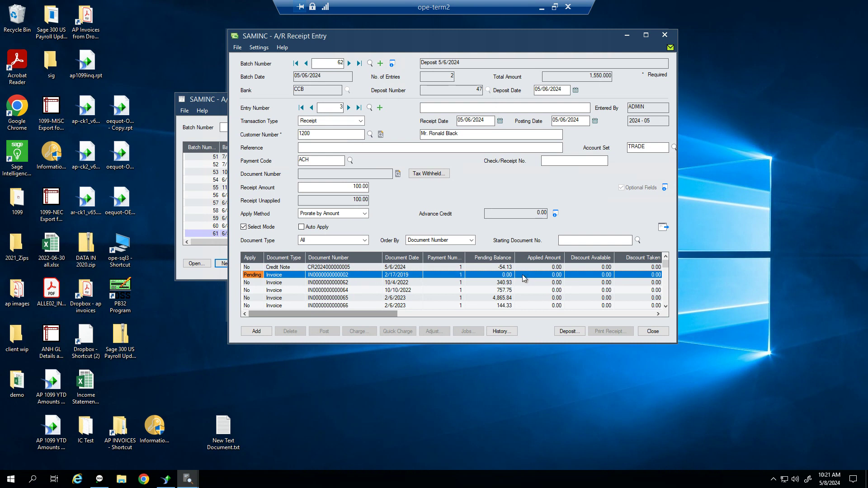
click(484, 276)
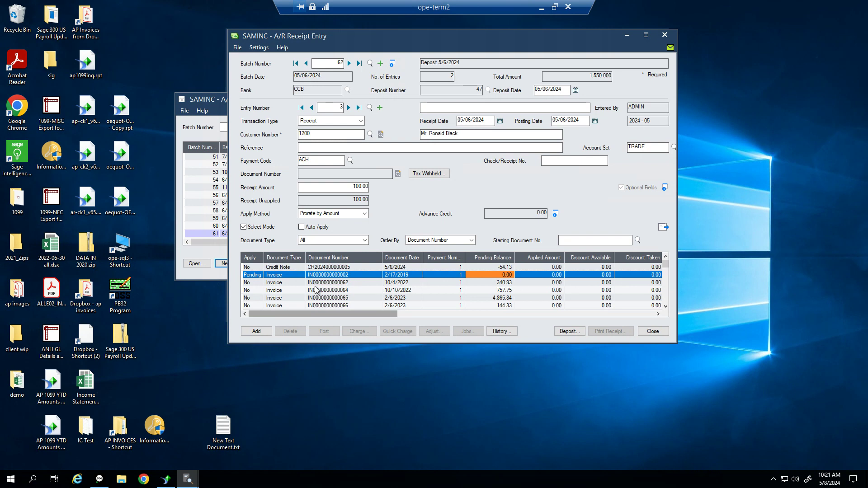
double_click(260, 283)
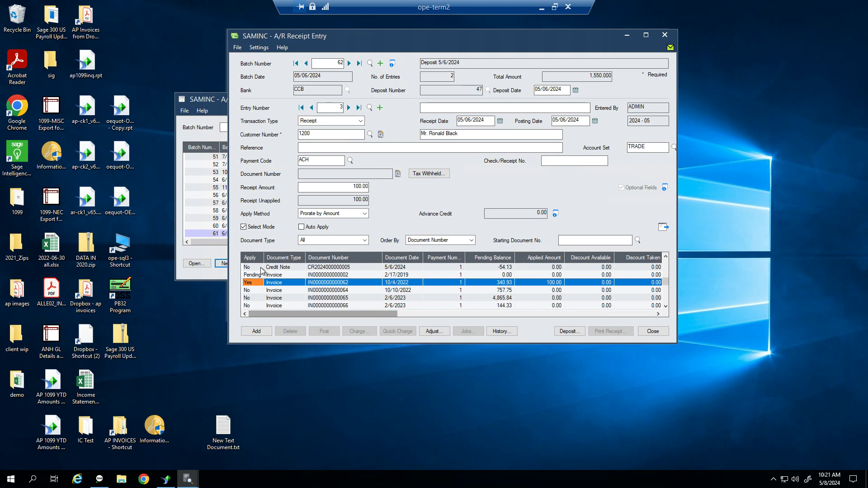
click(261, 268)
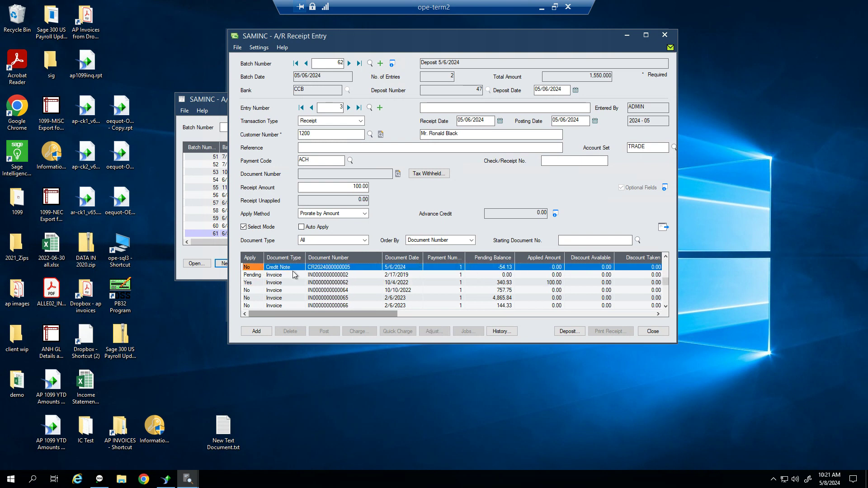
click(259, 282)
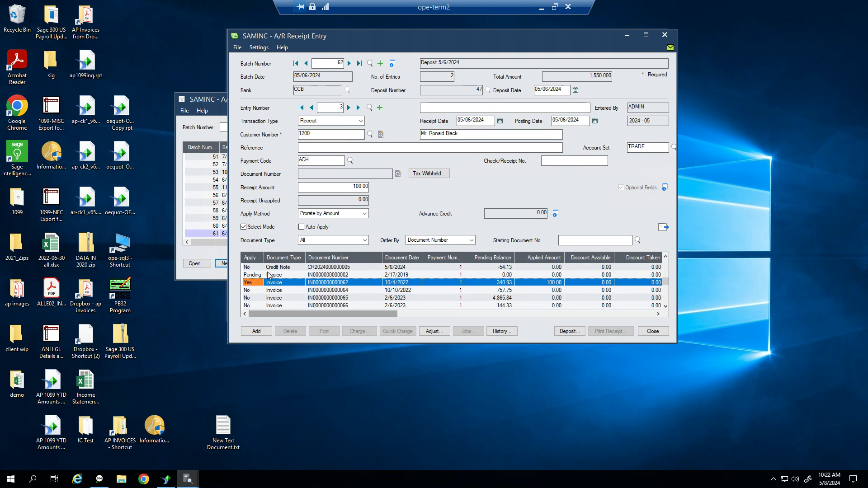
click(251, 268)
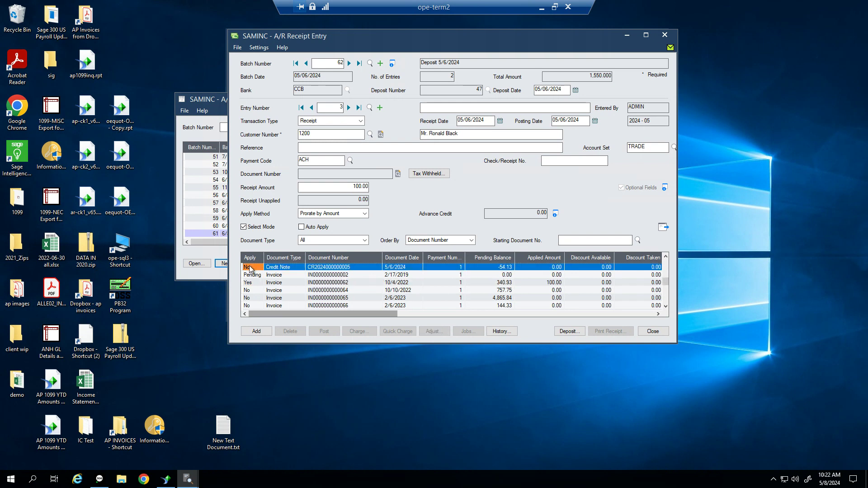
click(406, 283)
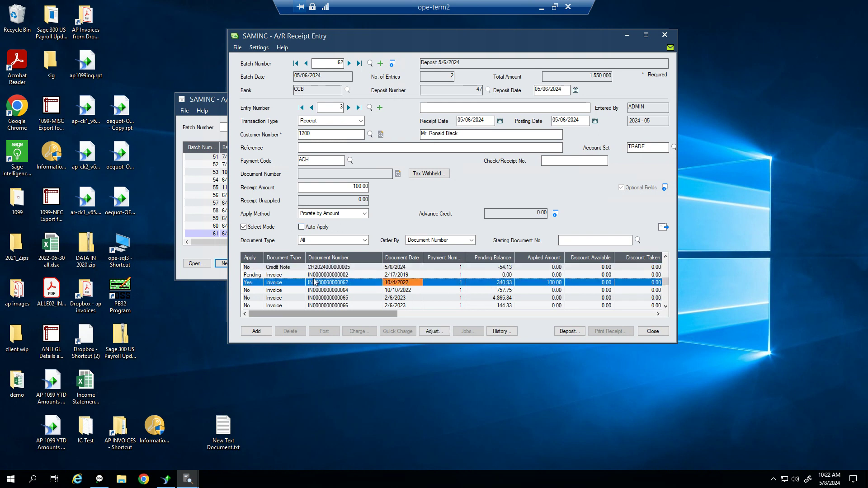
Add entry 3 to batch 62, close receipt entry, and refresh the batch list
click(262, 334)
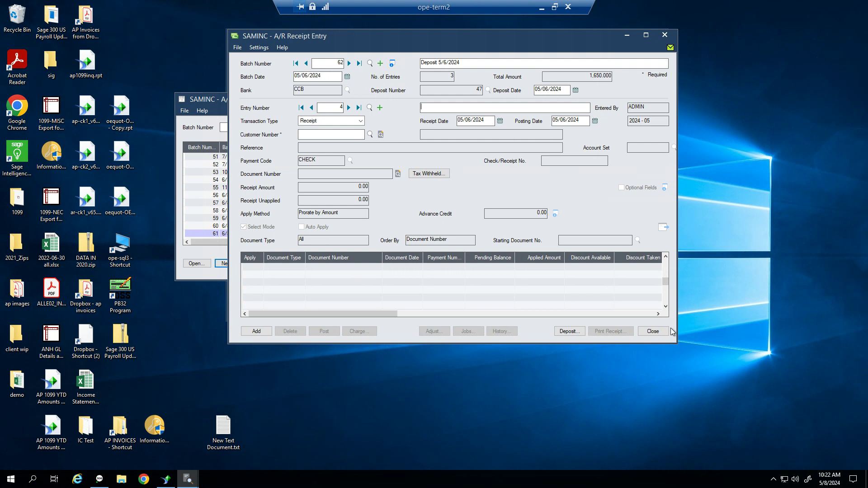
click(652, 331)
click(652, 331)
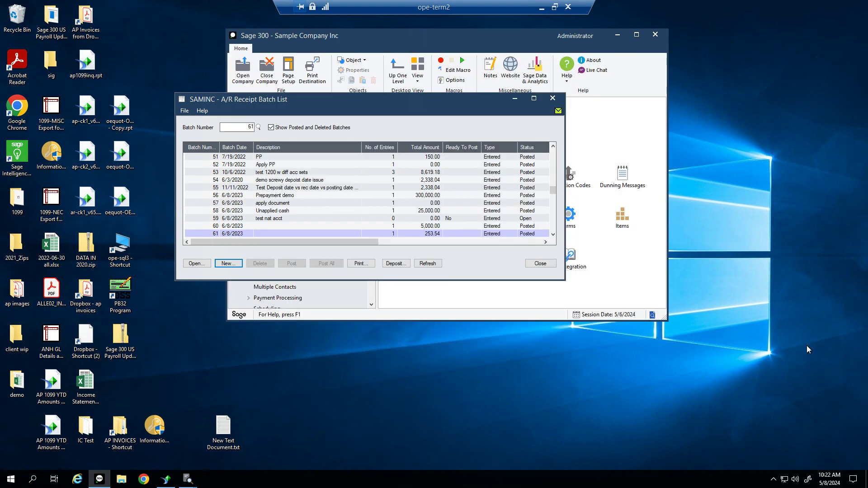
click(406, 264)
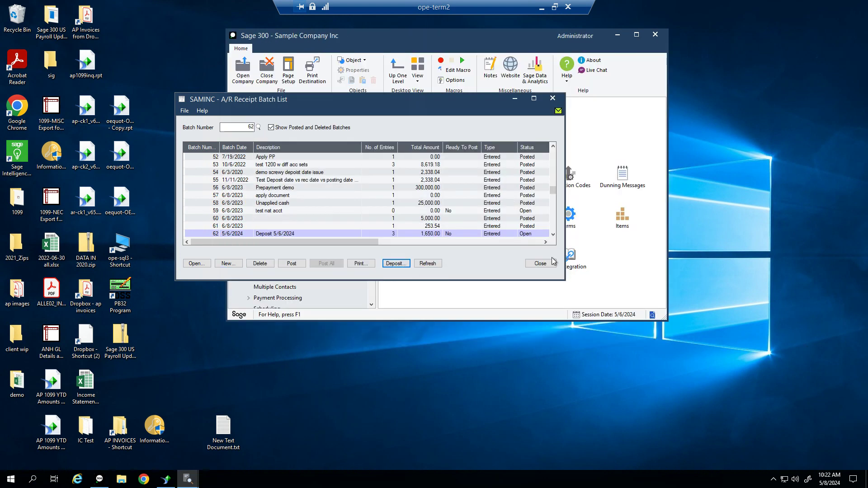
Print the deposit slip for deposit 47, then close the preview and printing window
click(373, 286)
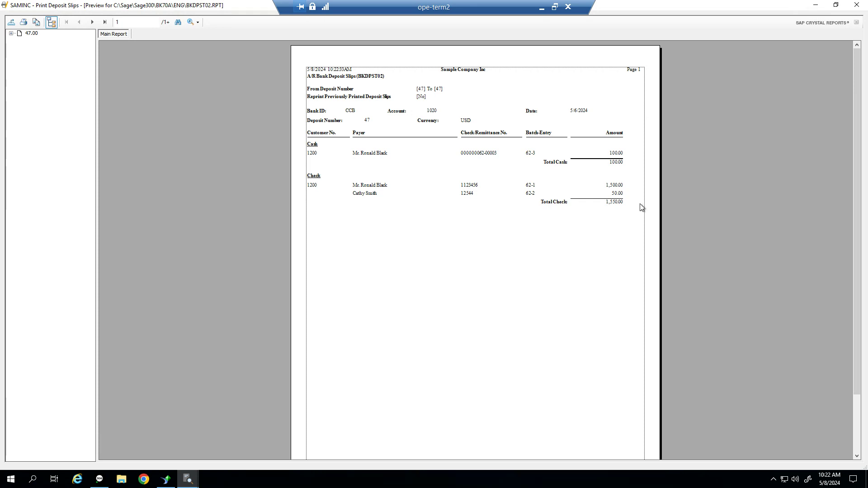
click(855, 6)
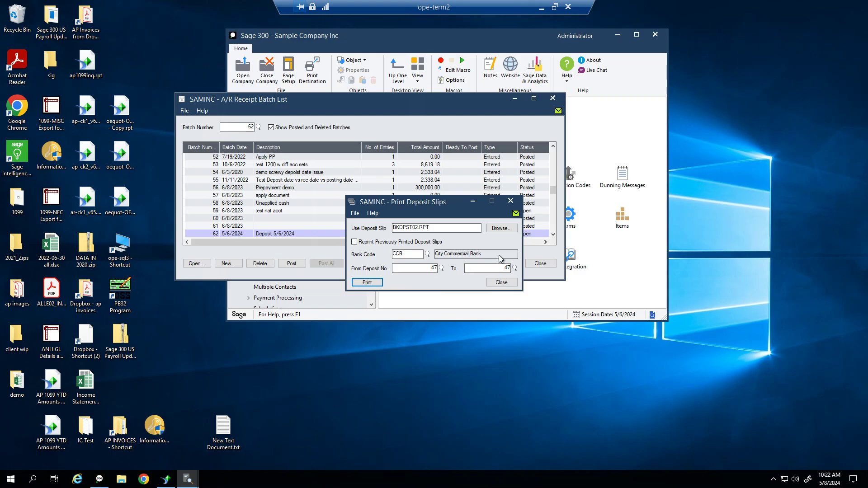
click(501, 287)
Mark batch 62 ready to post, post it, and reopen its receipt entries
double_click(467, 232)
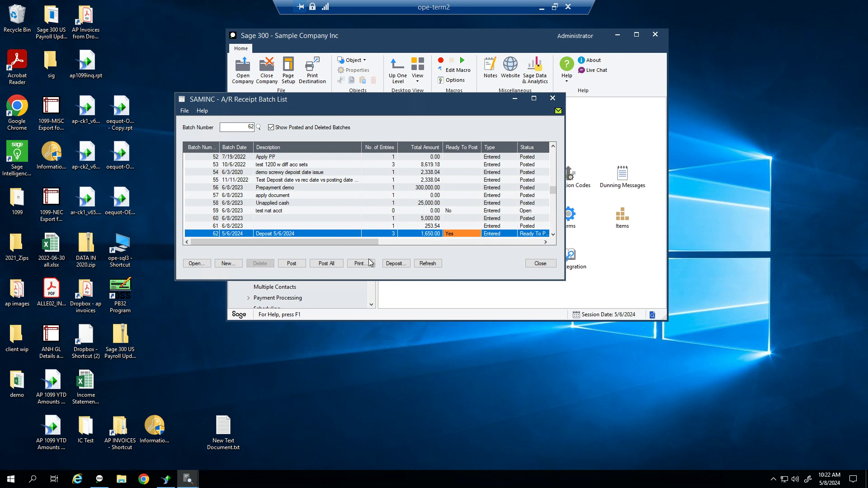
click(292, 263)
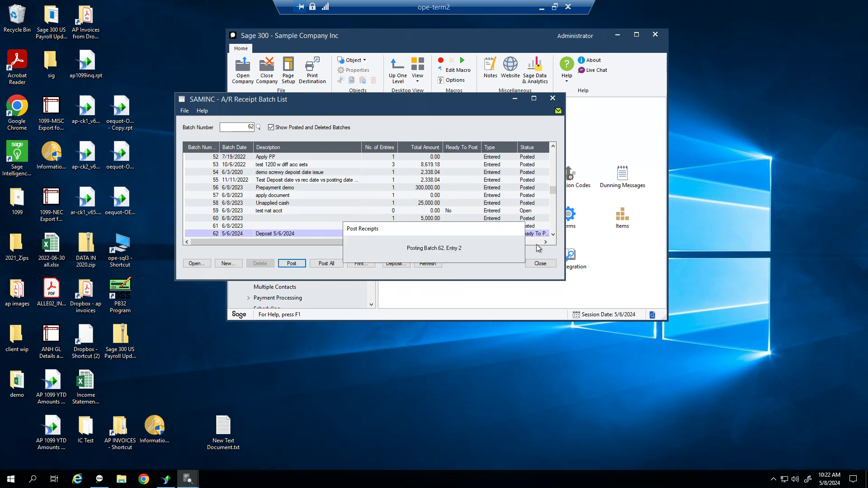
key(Return)
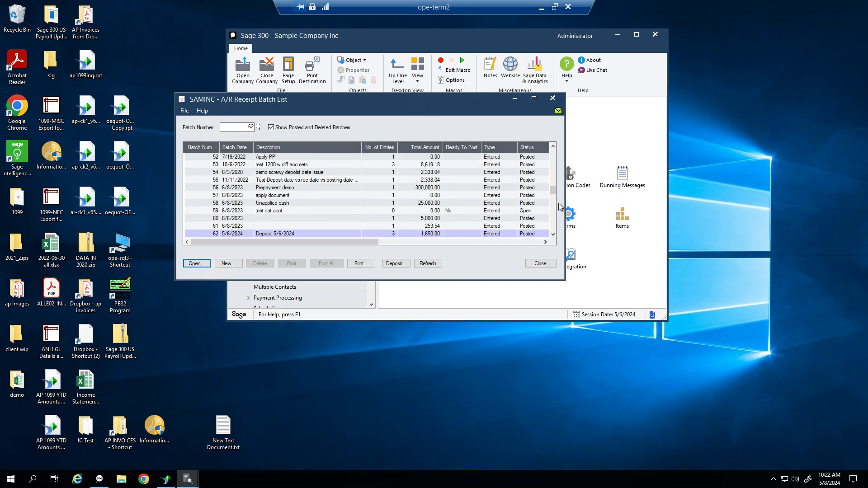
key(Return)
Create receipt batch 63 described 'Apply documents' with customer 1200 in entry 1
click(361, 120)
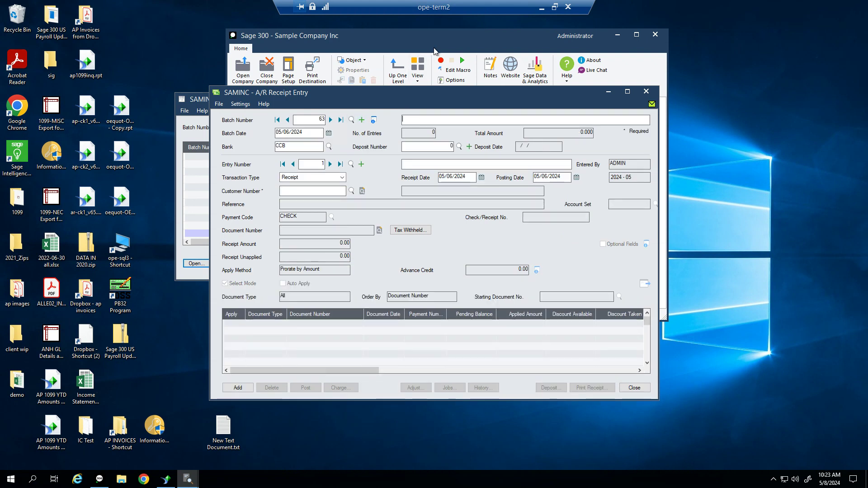
text(Apply document)
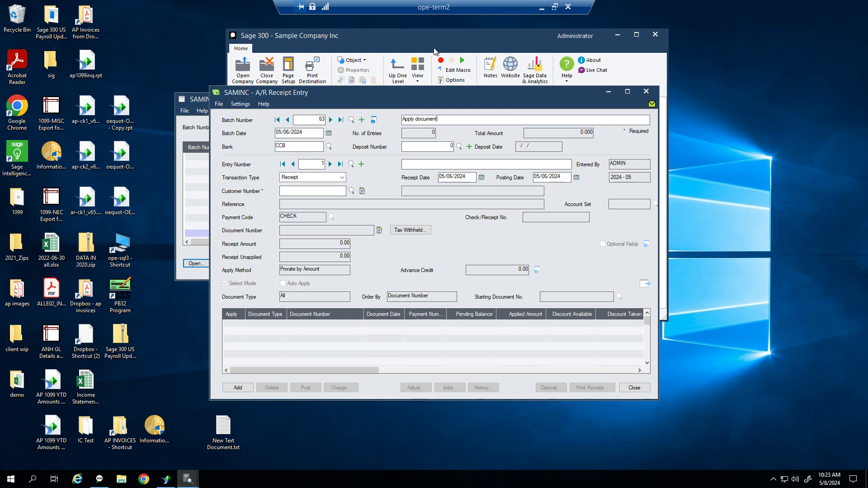
key(Tab)
key(Tab)
key(Tab)
key(Tab)
key(Tab)
key(Tab)
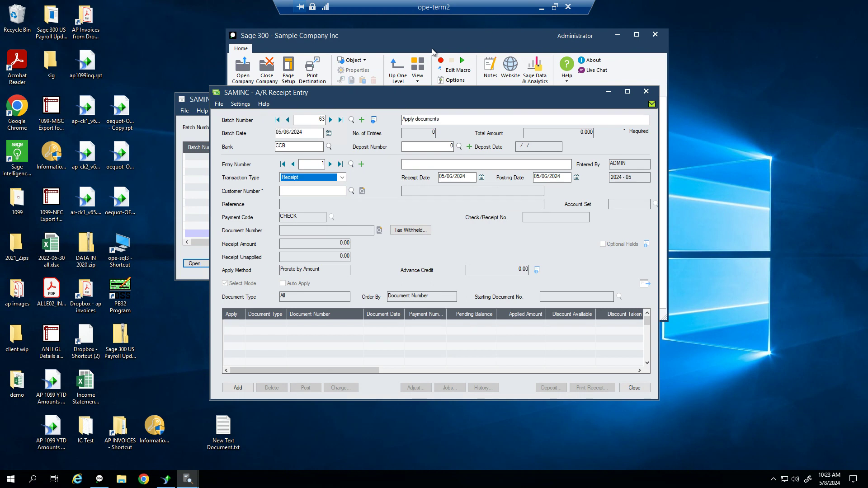
text(12)
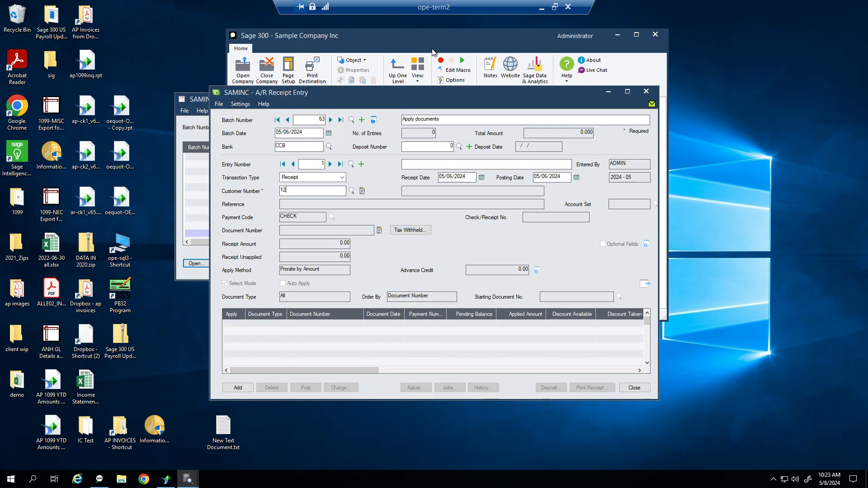
text(00)
key(Tab)
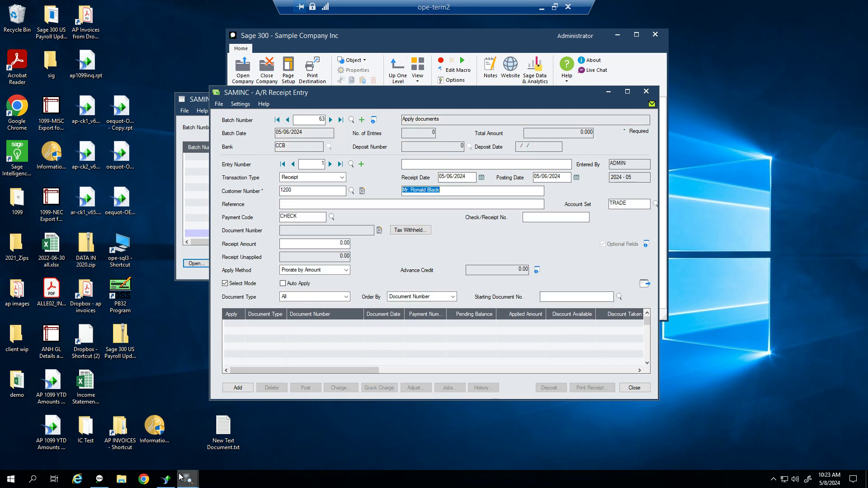
Refresh customer 1200's Customer Inquiry document list with pending amounts included
mouse_move(182, 477)
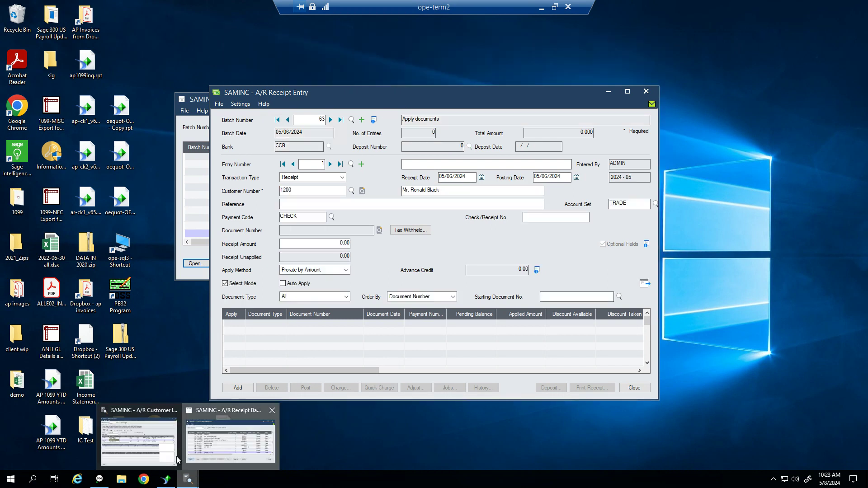
click(177, 460)
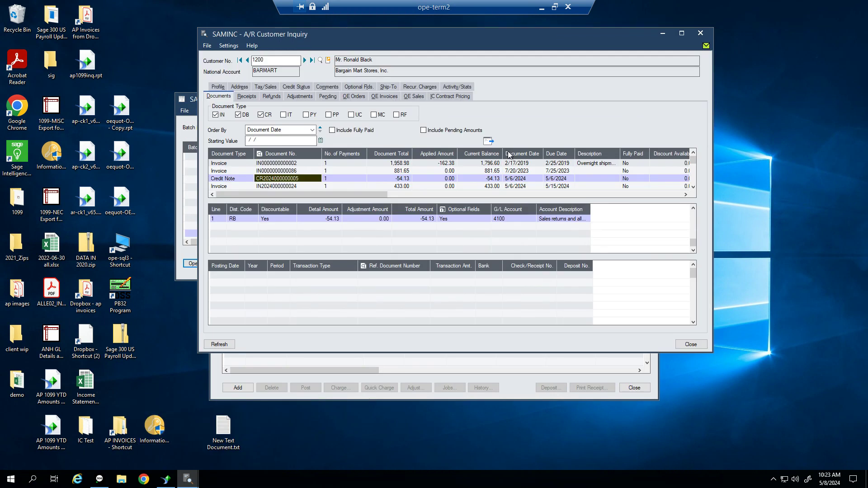
click(480, 131)
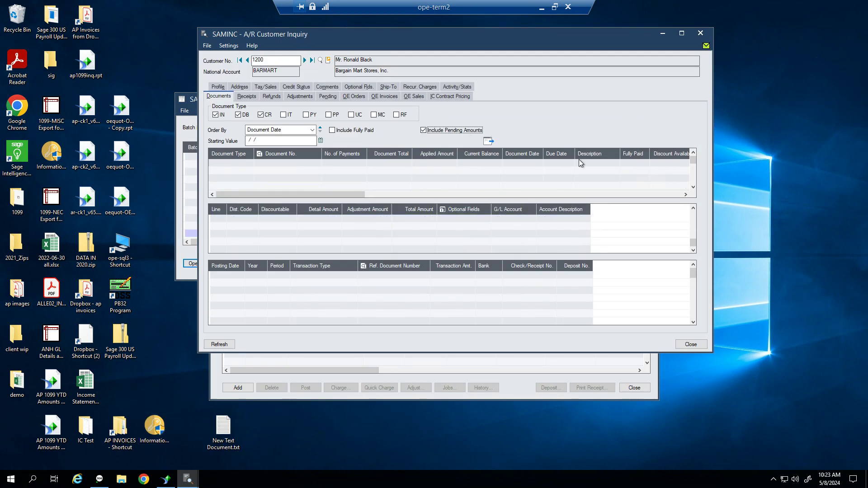
click(489, 142)
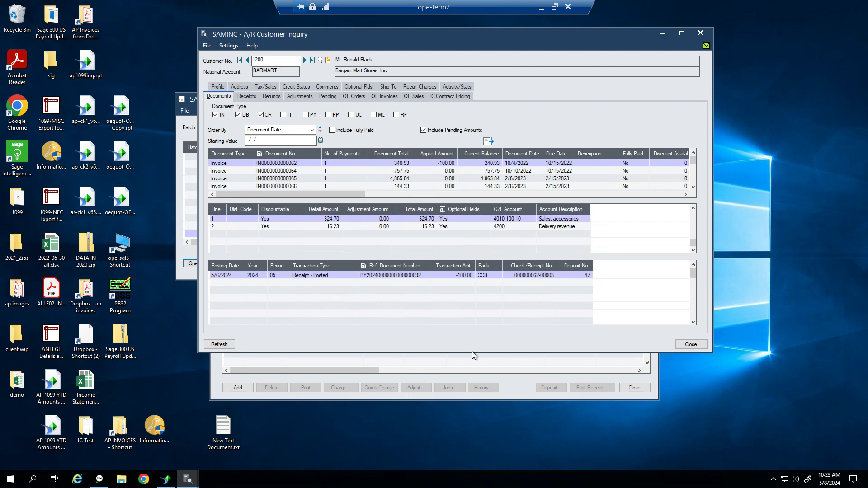
drag(472, 352, 472, 422)
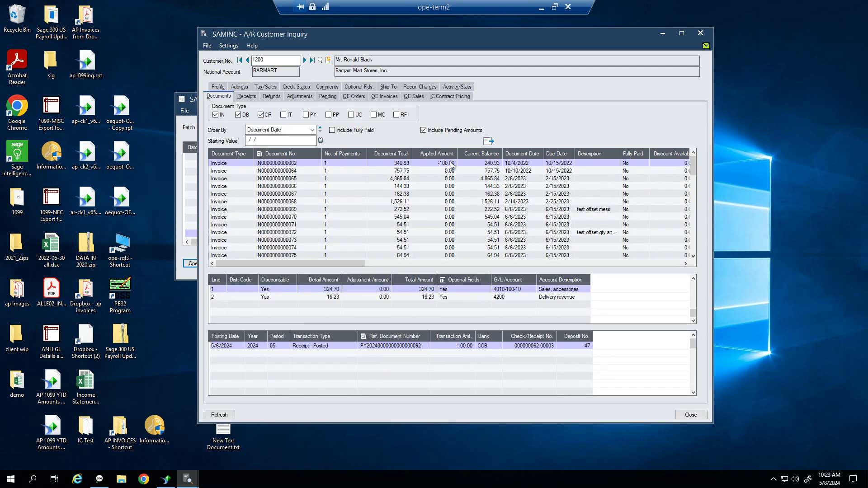
key(Down)
key(Down)
key(Down)
key(Down)
key(Down)
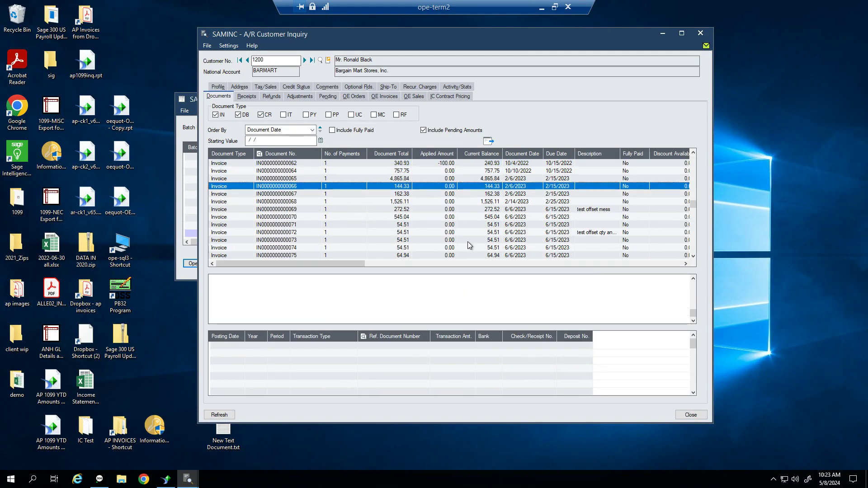
key(Down)
key(Down)
key(Down)
key(Down)
key(Down)
key(Down)
key(Down)
key(Down)
key(Down)
key(Down)
key(Down)
key(Down)
key(Down)
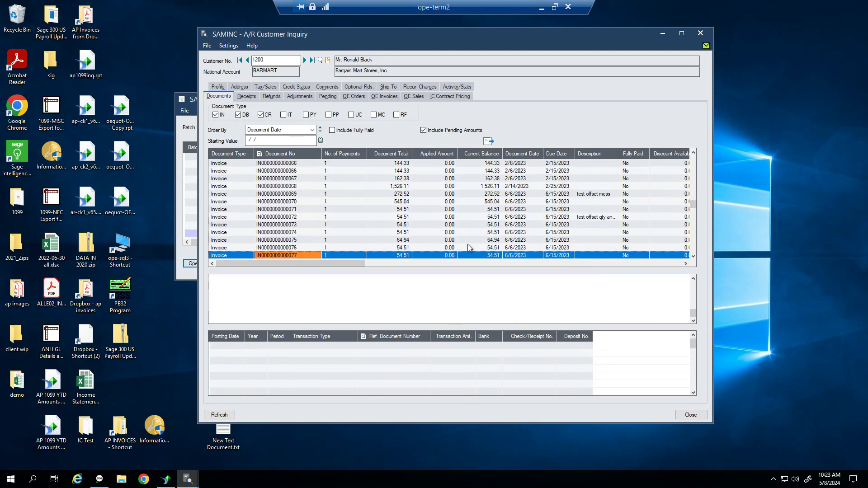
key(Down)
key(Down)
key(Down)
key(Down)
key(Down)
key(Down)
key(Down)
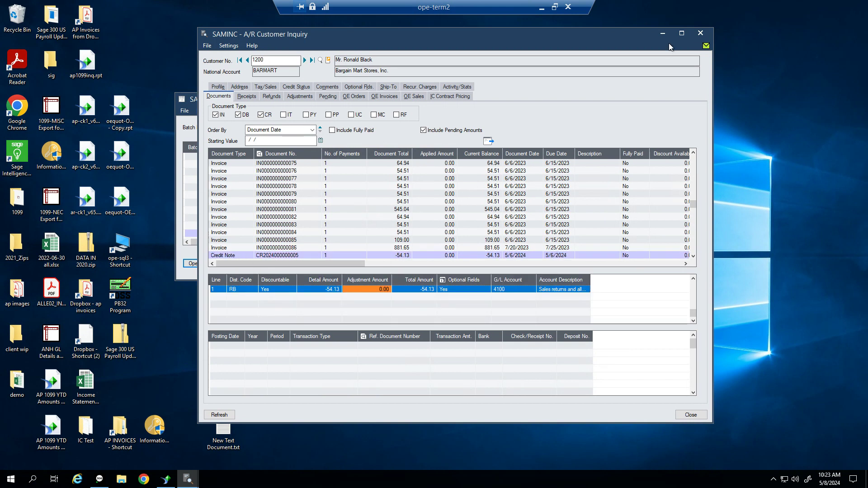
click(679, 31)
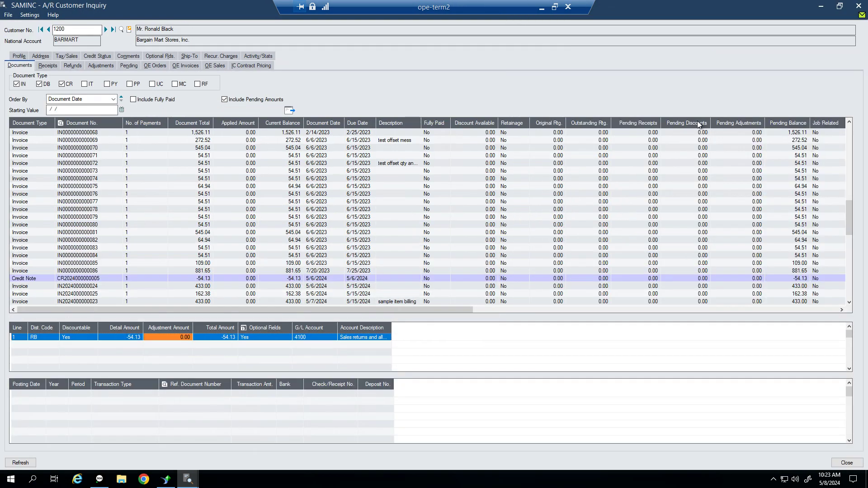
click(839, 6)
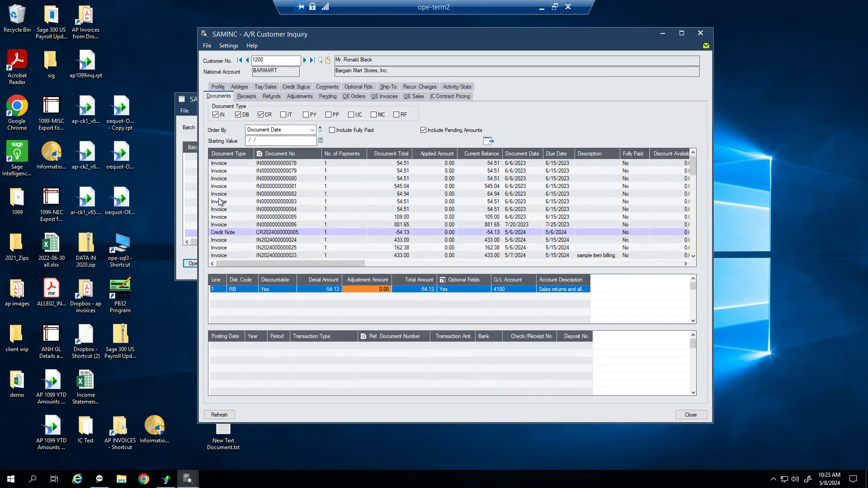
click(192, 217)
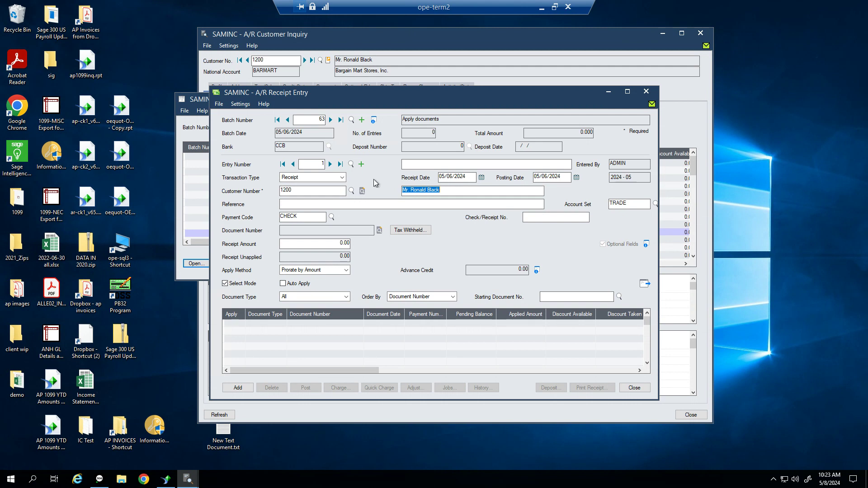
click(315, 177)
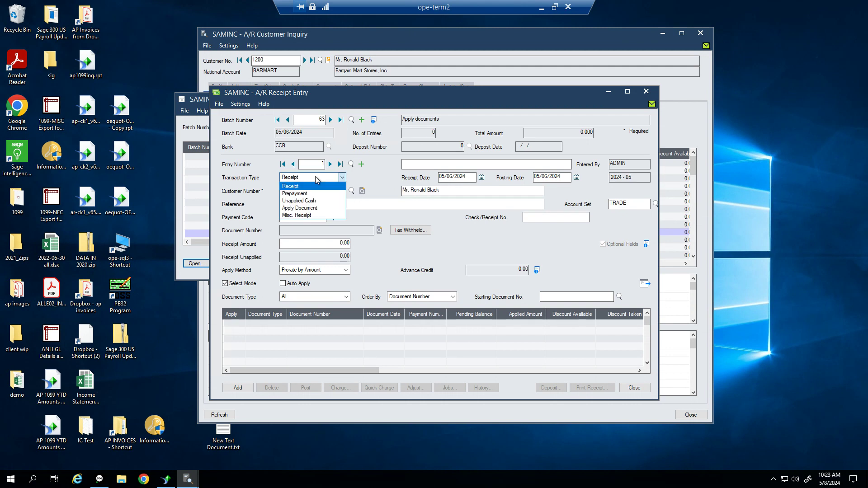
click(319, 208)
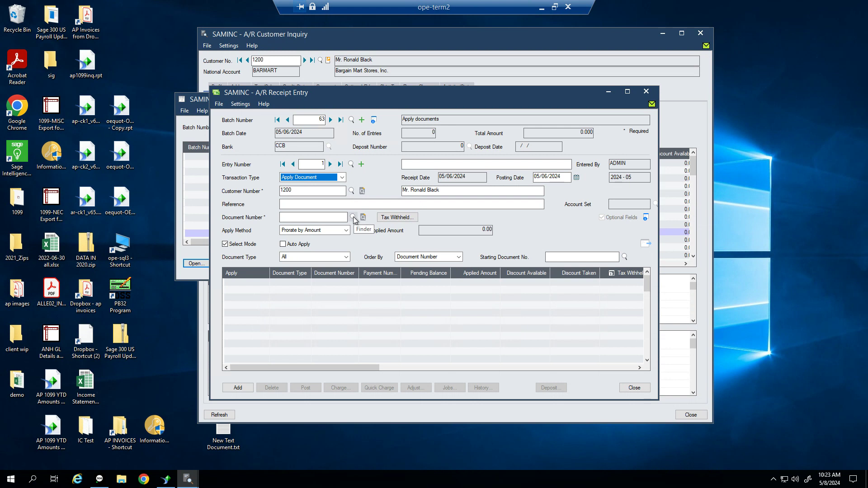
click(332, 218)
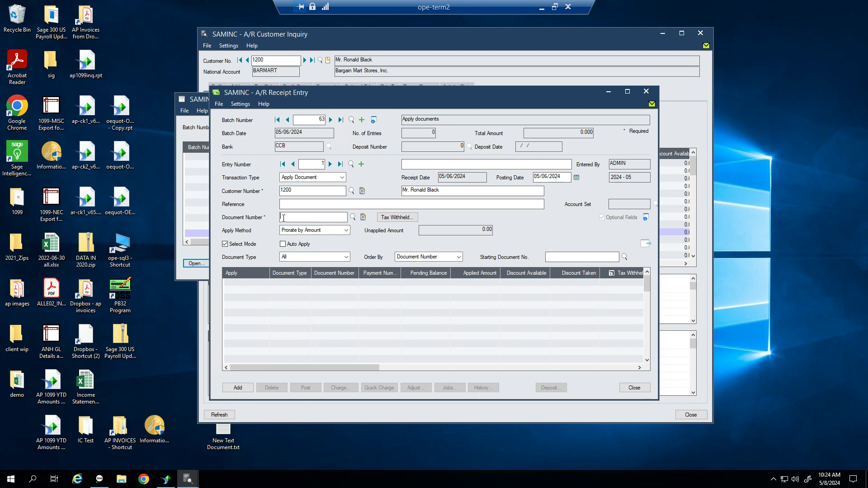
click(352, 218)
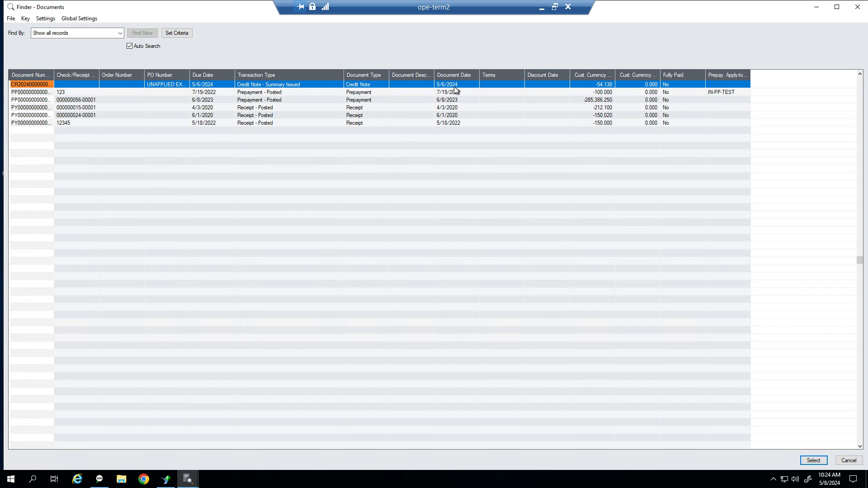
double_click(41, 86)
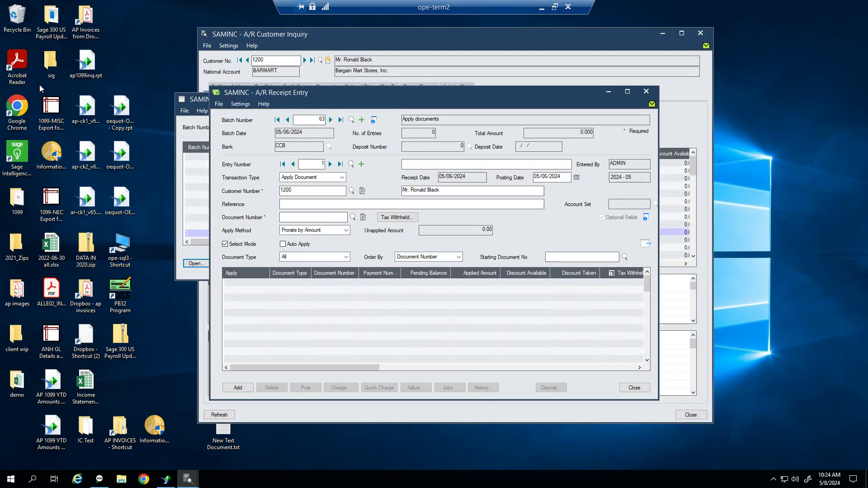
click(644, 244)
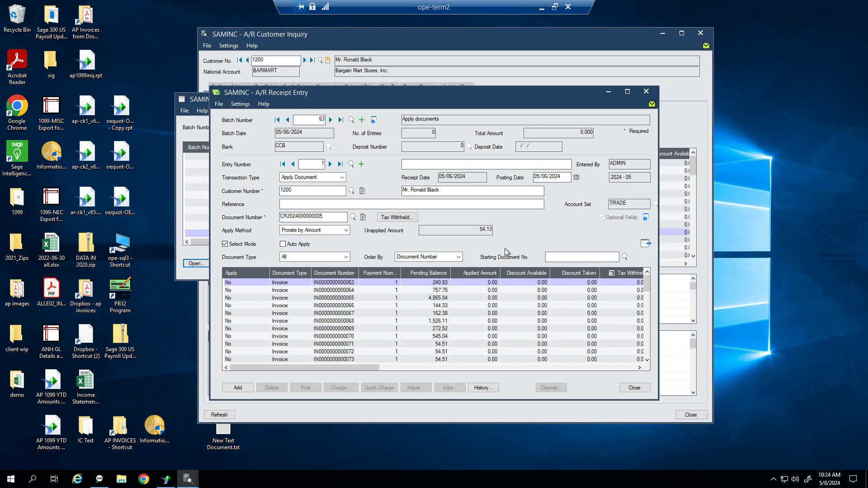
double_click(240, 284)
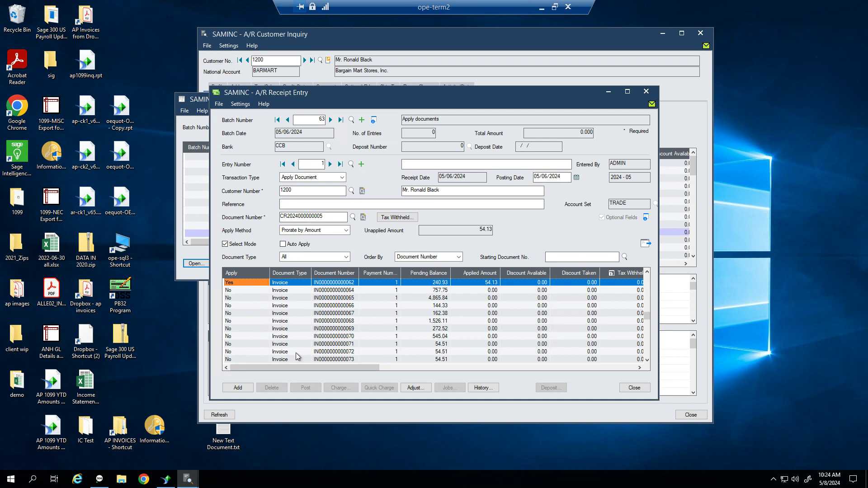
click(238, 388)
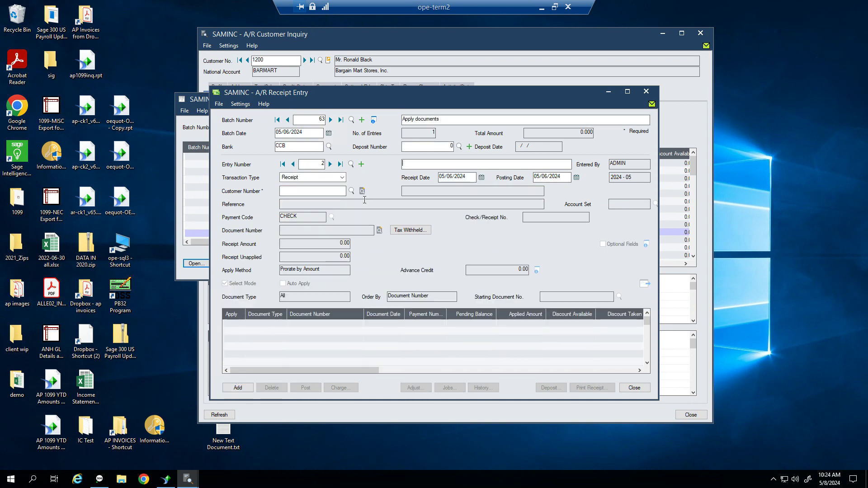
Mark receipt batch 63 'Apply documents' ready to post and post it
click(634, 387)
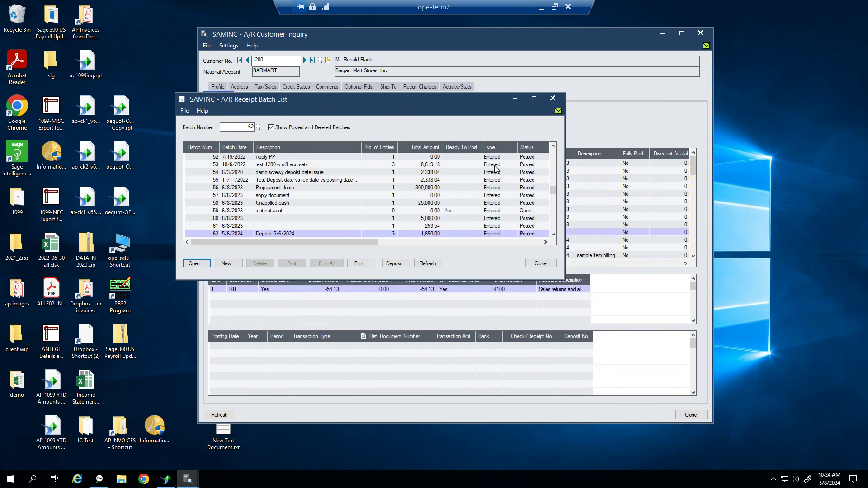
click(293, 127)
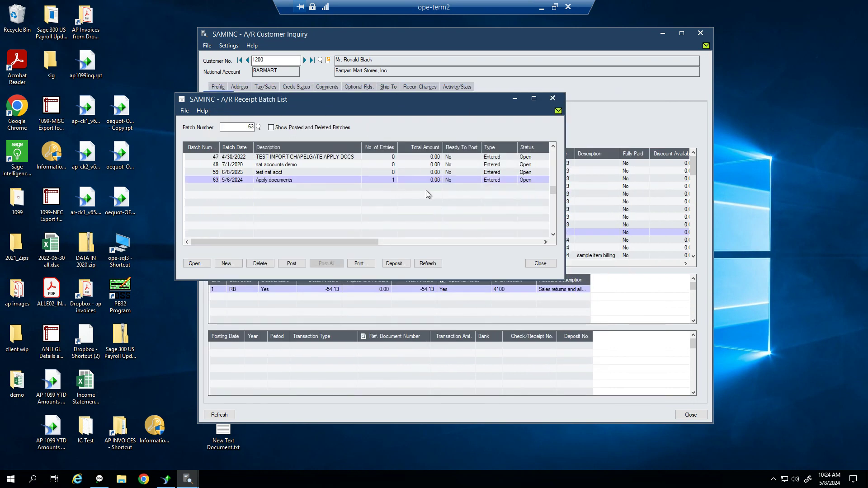
click(284, 182)
double_click(467, 181)
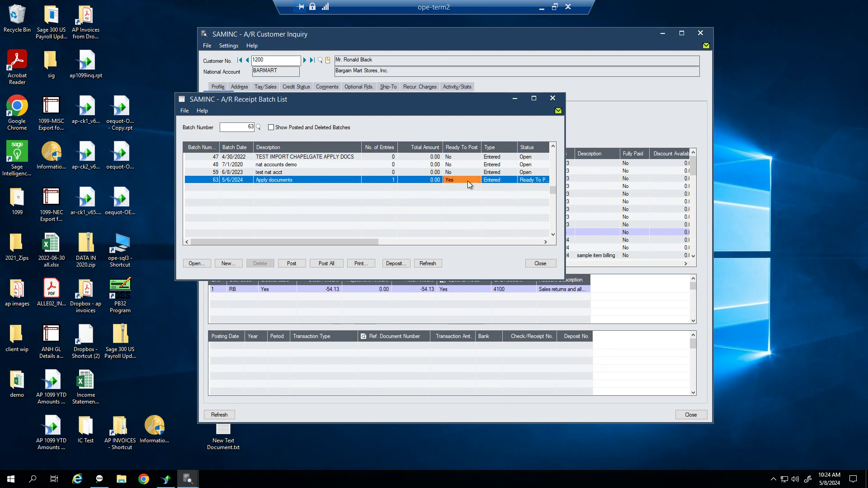
click(196, 264)
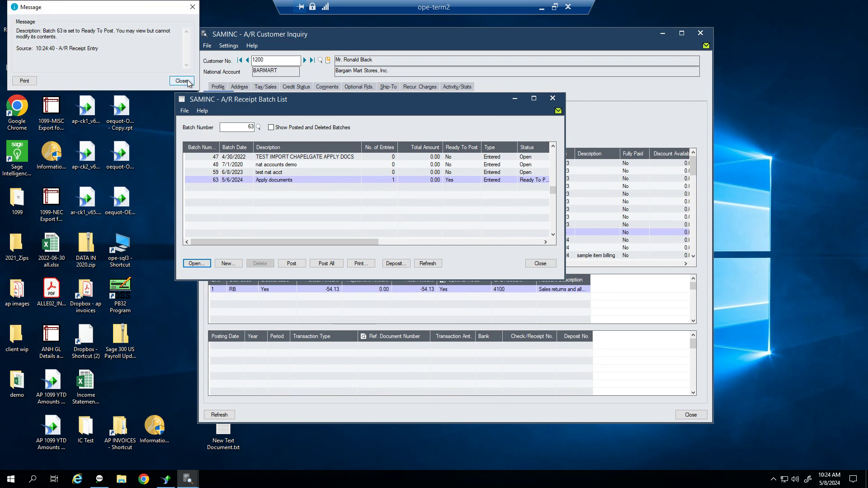
click(182, 81)
click(634, 388)
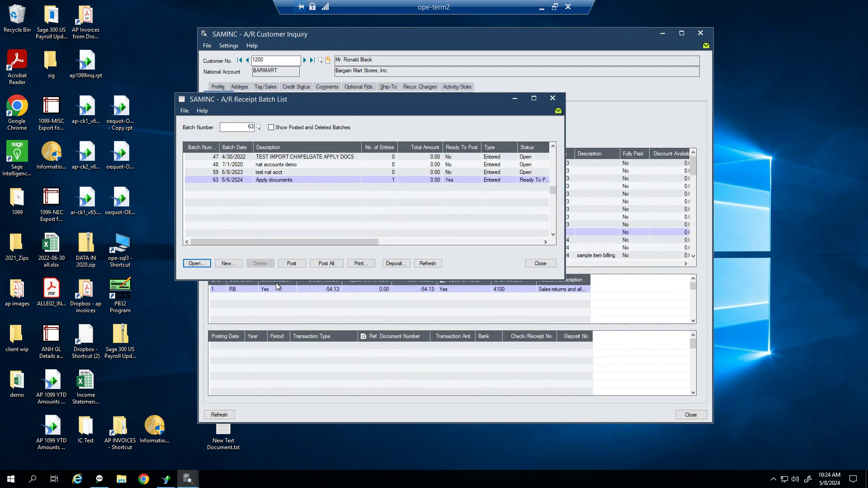
click(291, 264)
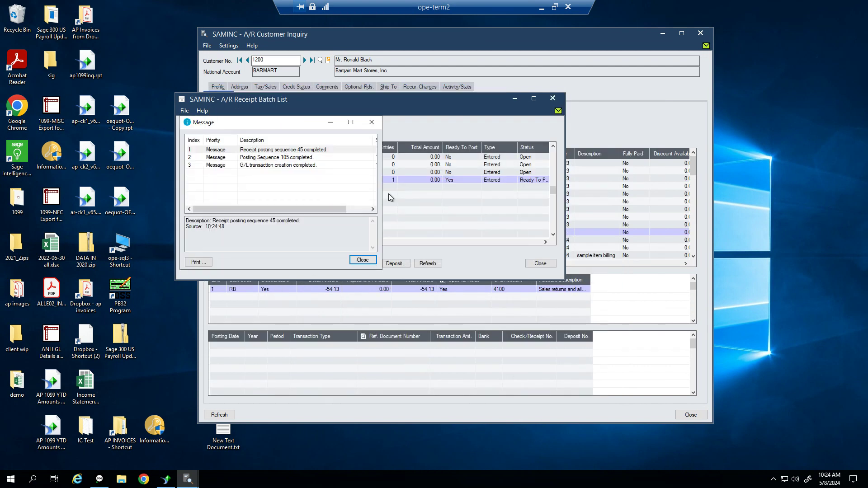
click(361, 261)
click(600, 224)
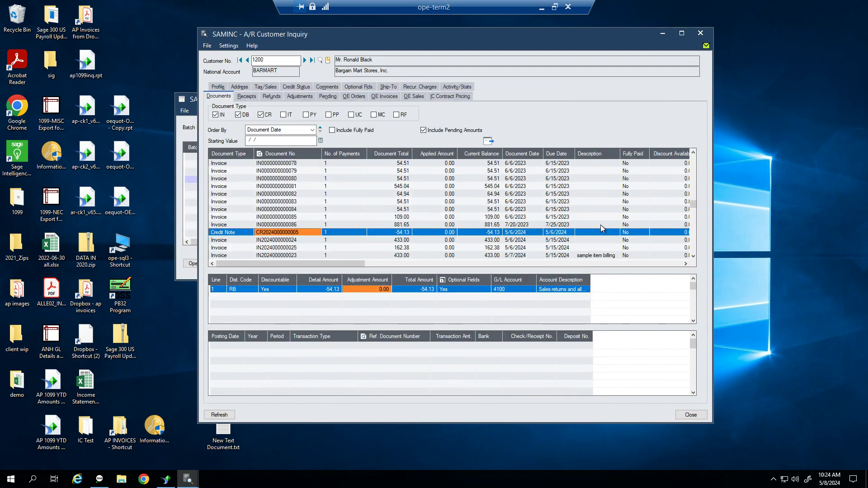
Inspect the 10/4/2022 invoice's posted receipt and applied credit note, totalling 154.13 applied
key(Up)
key(Up)
key(Up)
key(Up)
key(Up)
key(Up)
key(Up)
key(Up)
key(Up)
key(Up)
key(Up)
key(Up)
key(Up)
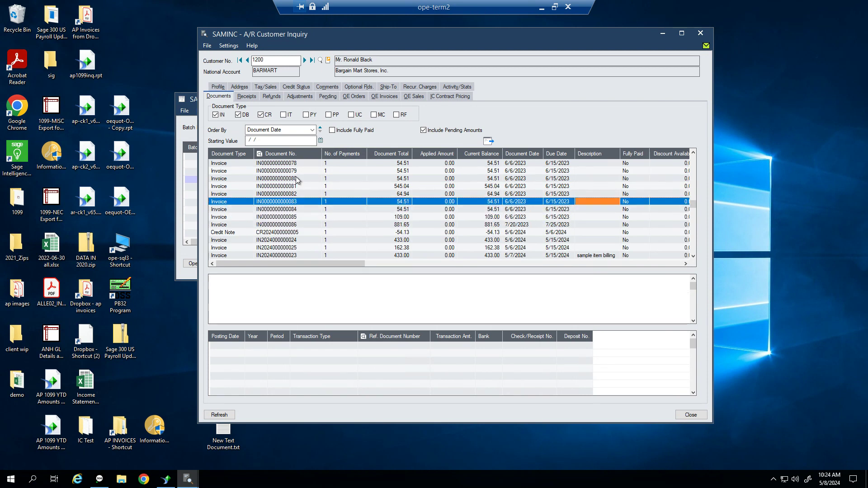
key(Up)
key(Up)
key(Up)
key(Up)
key(Up)
key(Up)
key(Up)
key(Up)
key(Up)
key(Up)
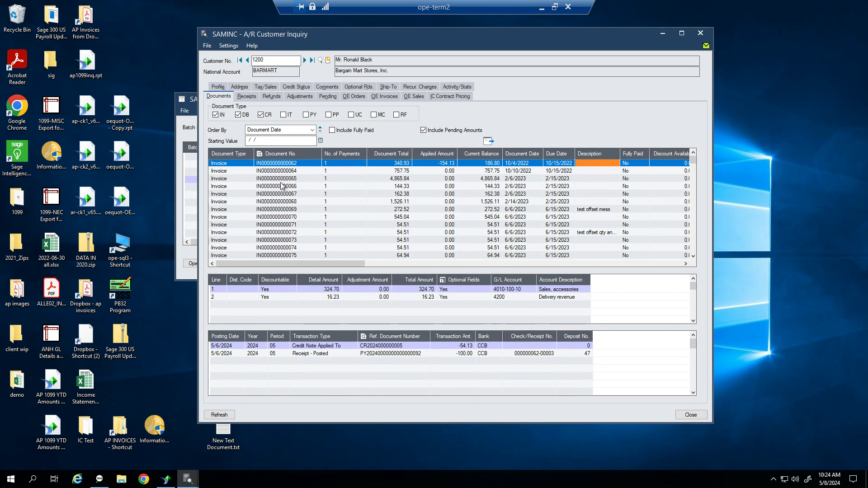
click(277, 164)
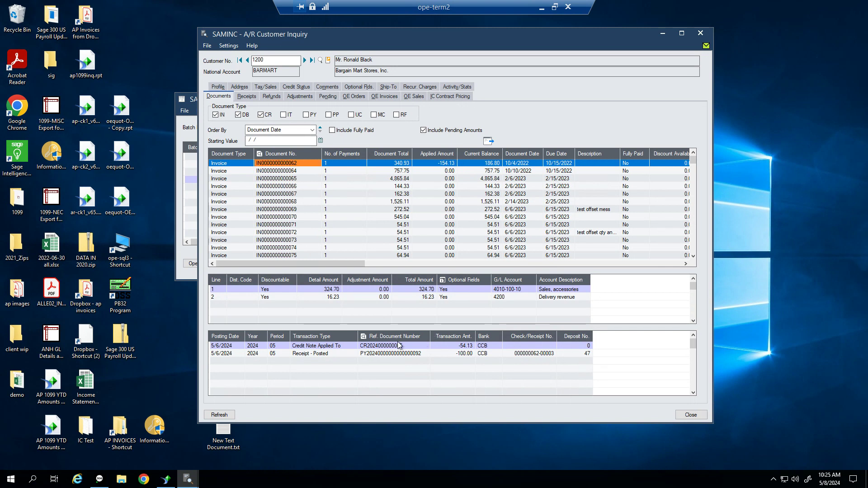
click(444, 353)
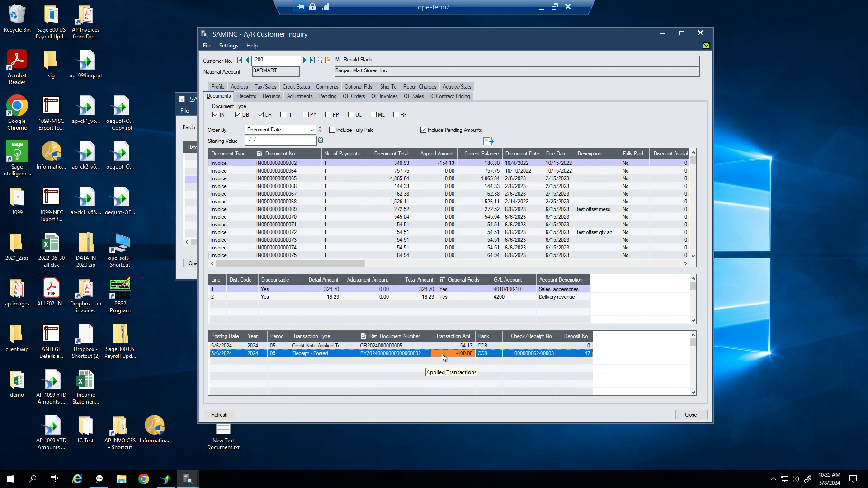
click(382, 345)
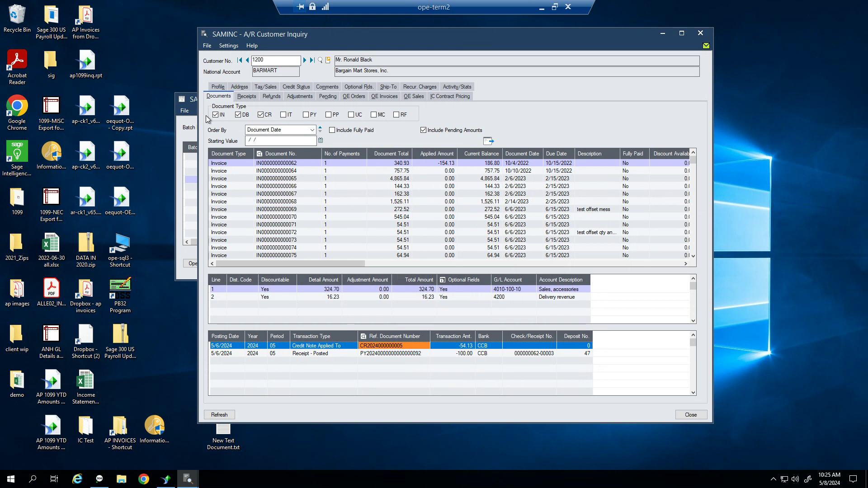
click(195, 101)
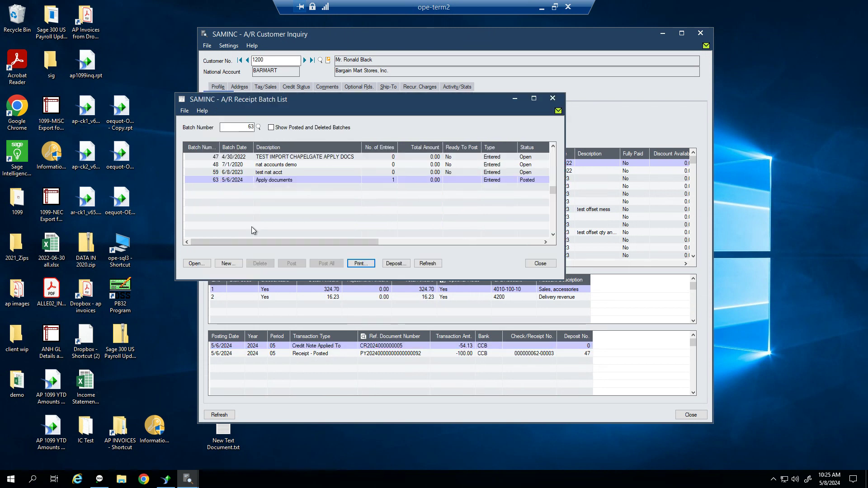
Create batch 64 with a 1,000.00 Unapplied Cash entry for customer 1200
click(231, 265)
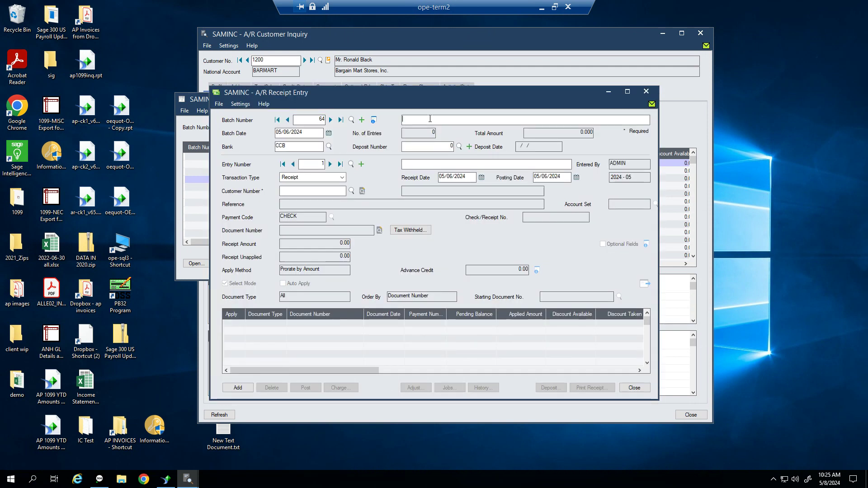
key(Tab)
key(Tab)
key(Tab)
key(Tab)
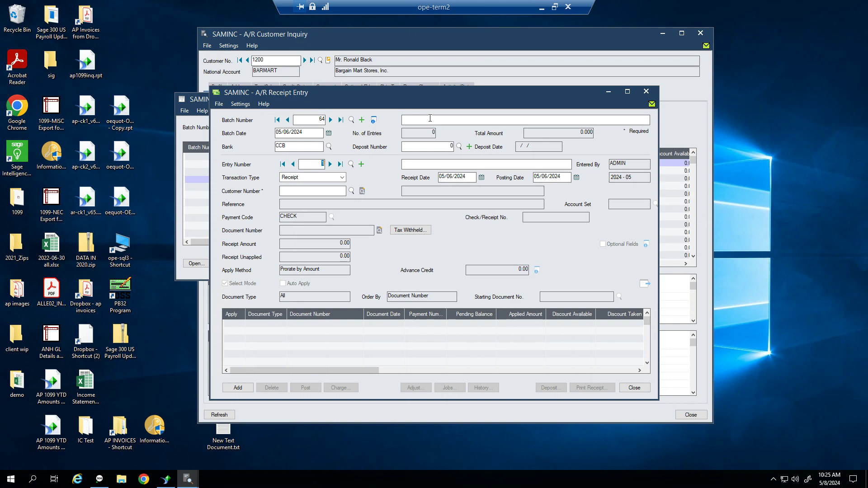
key(Tab)
key(Tab)
key(Tab)
key(Tab)
text(12)
key(Tab)
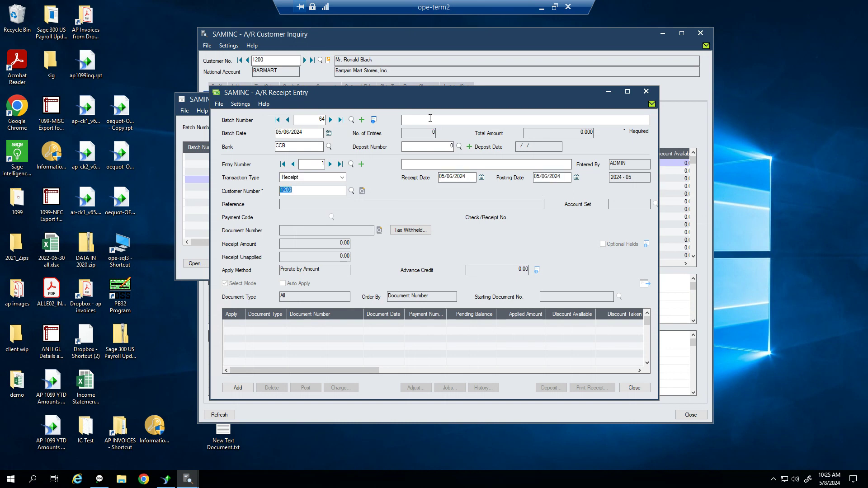
click(342, 178)
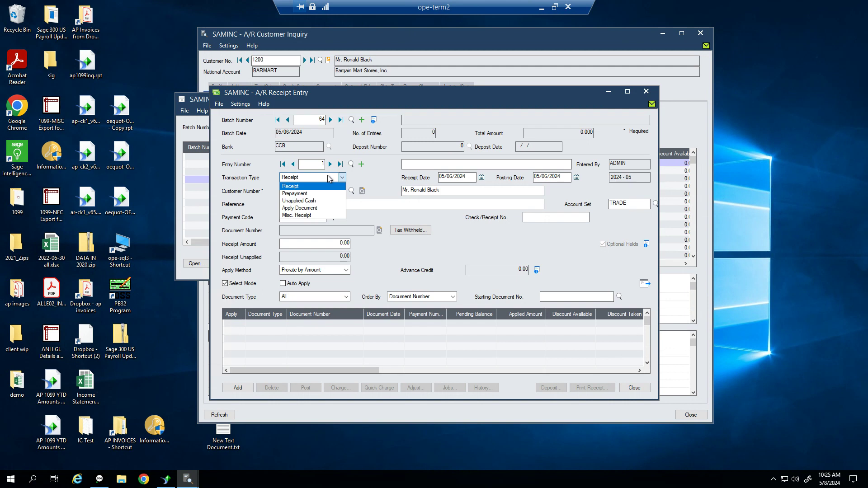
click(309, 200)
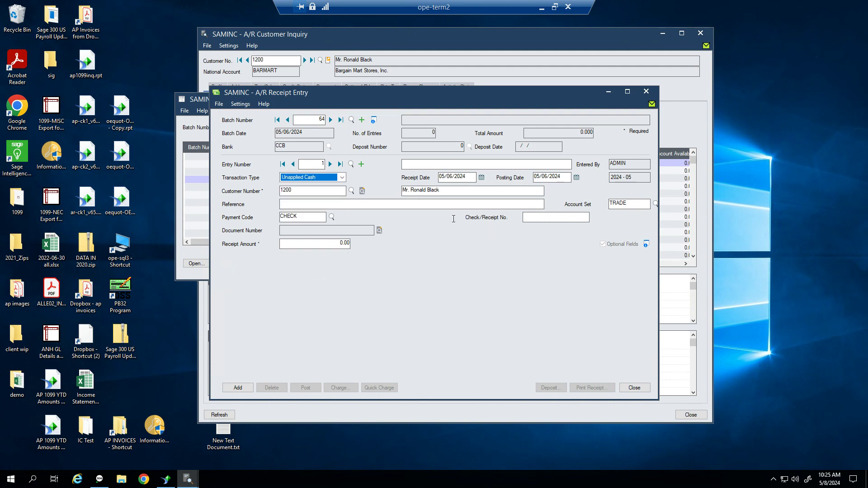
click(328, 243)
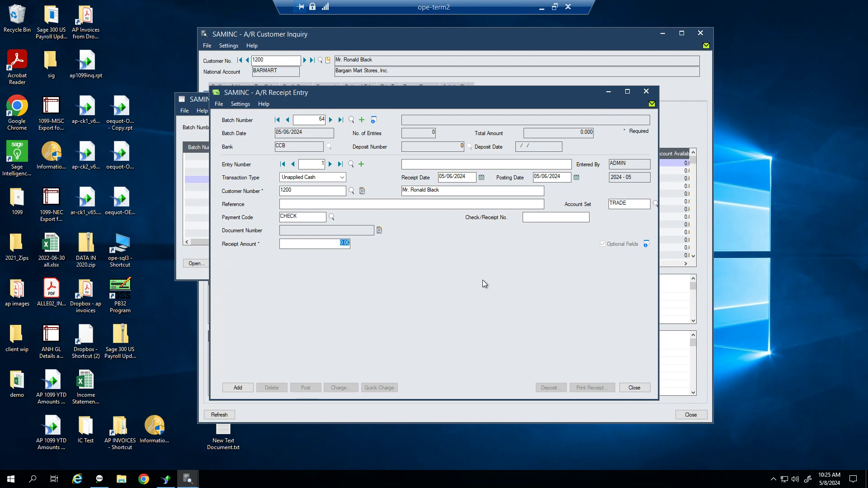
text(1000)
click(237, 387)
Add entry 2 as a 1,500.00 Prepayment for customer 1200, applied by Document Number
click(295, 178)
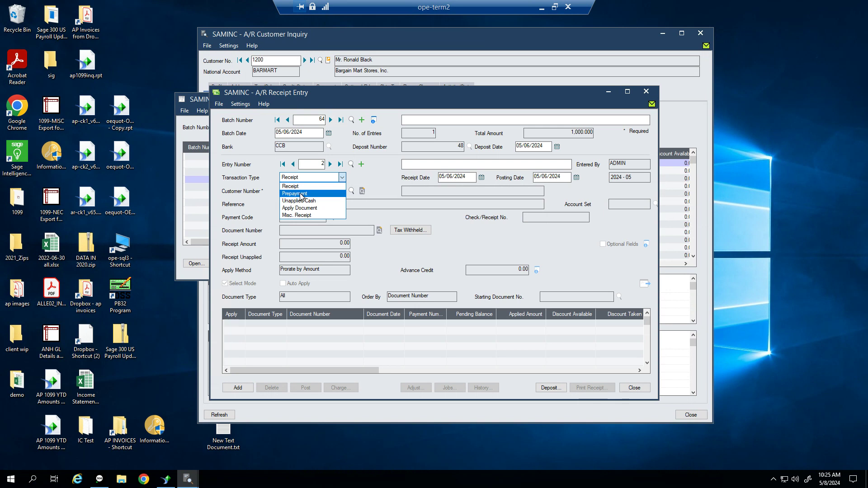
click(300, 194)
click(337, 194)
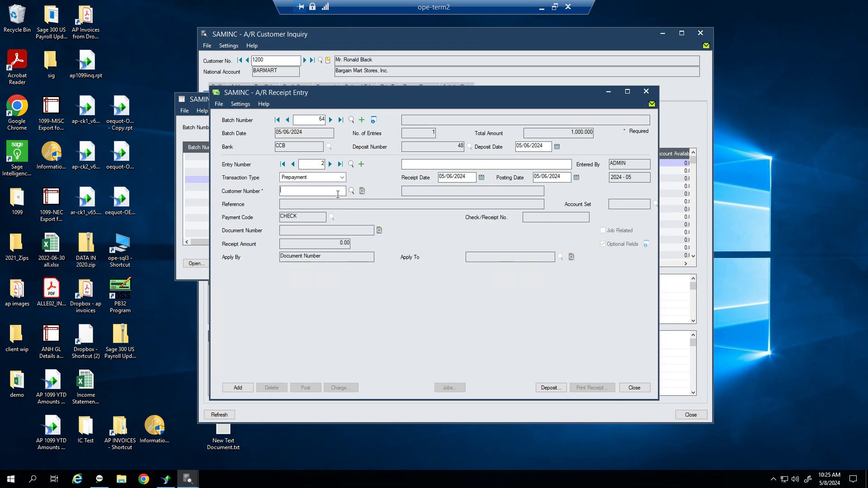
text(1200)
key(Tab)
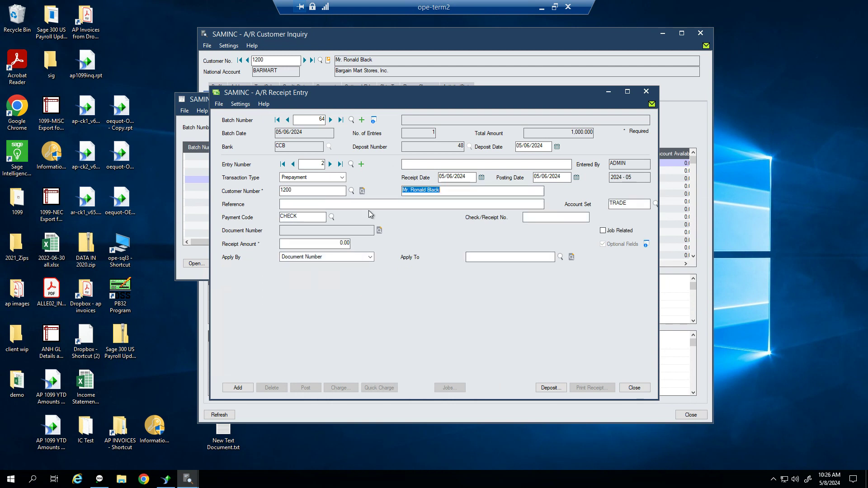
click(327, 243)
text(1,500)
key(Tab)
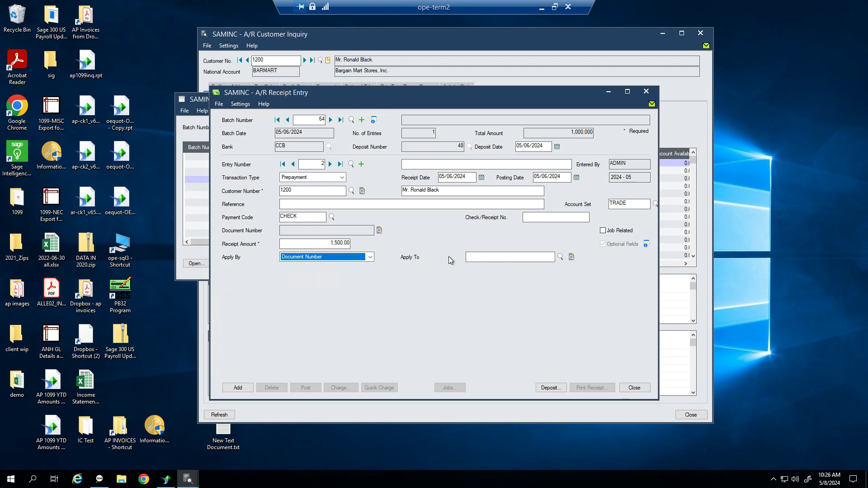
click(473, 258)
click(369, 256)
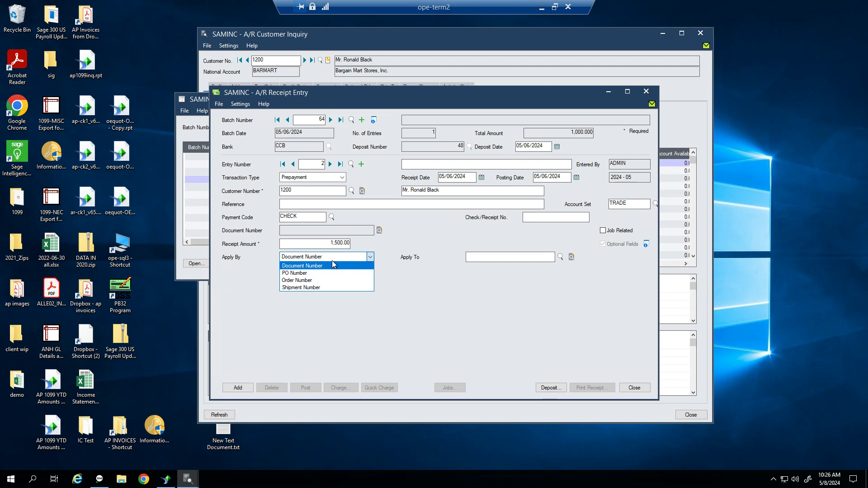
click(324, 266)
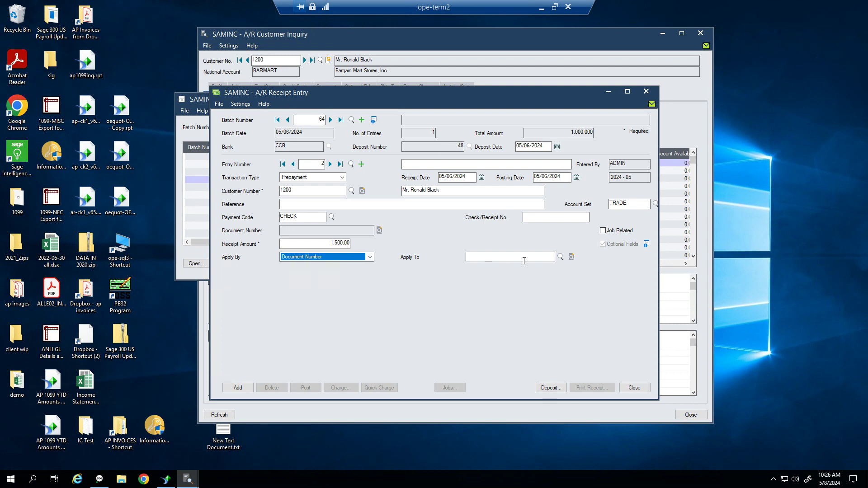
click(237, 387)
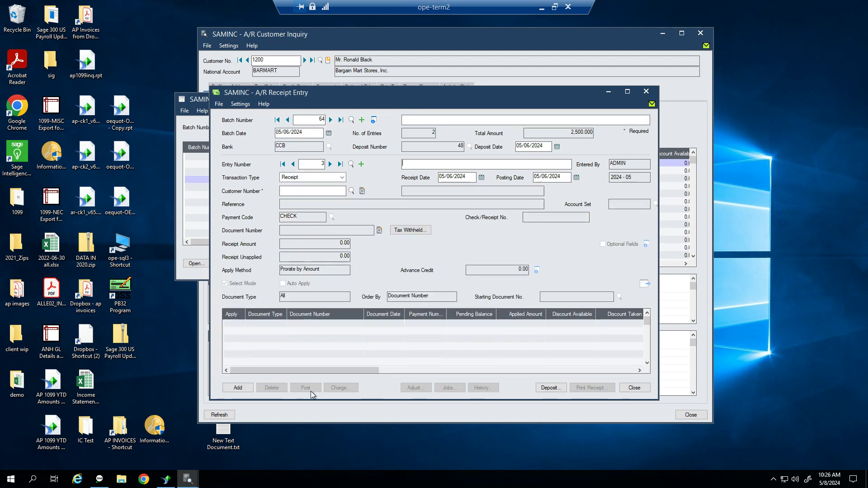
Post batch 64 with its two entries totalling 2,500.00 and close the batch list
click(640, 391)
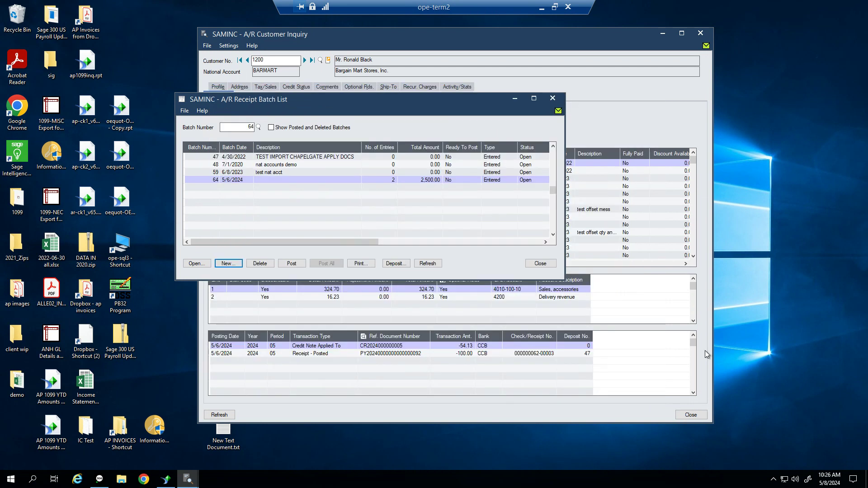
double_click(453, 180)
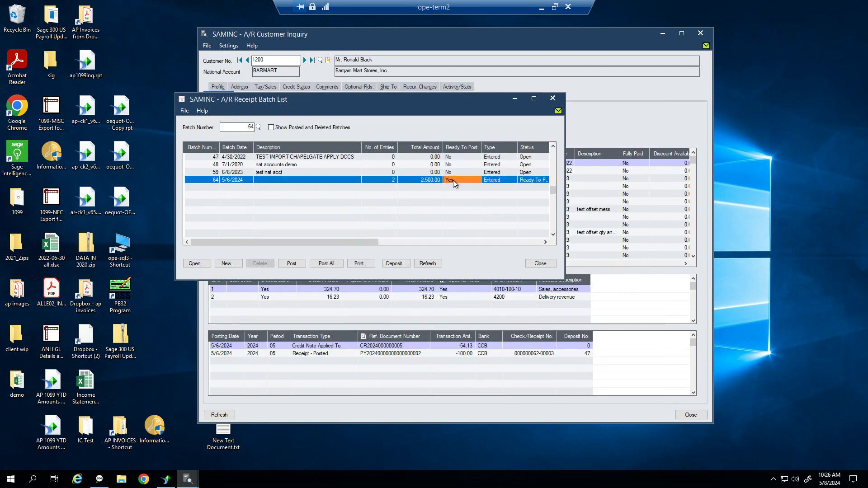
click(298, 264)
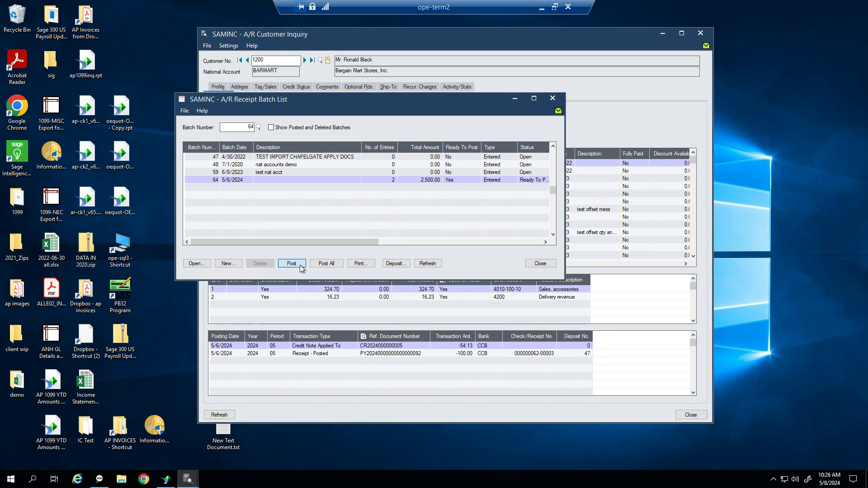
click(363, 259)
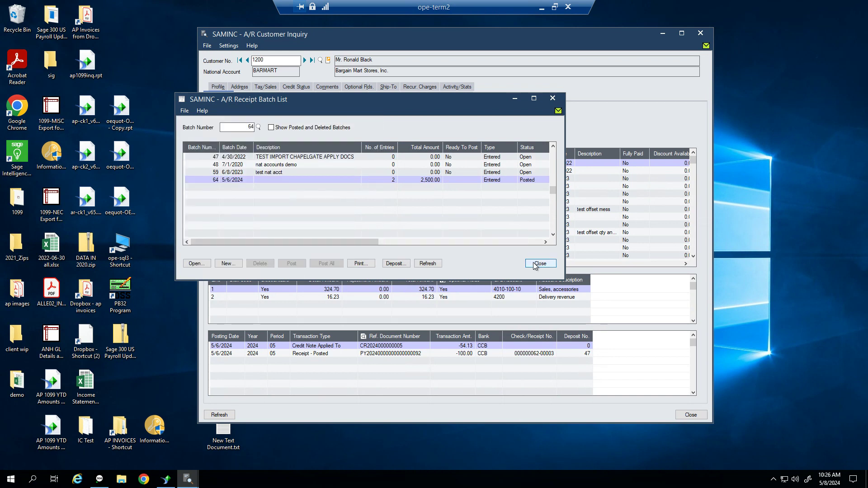
click(538, 264)
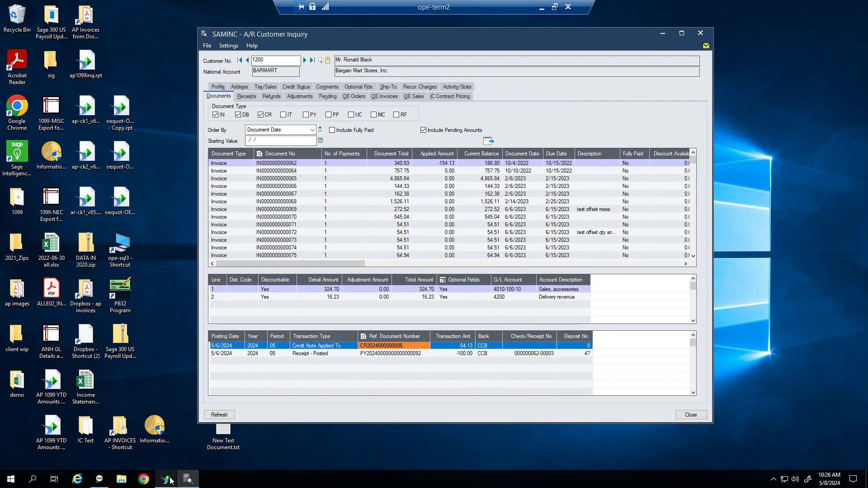
Show posted and deleted batches in the G/L Batch List and select AR batch 000399
click(100, 480)
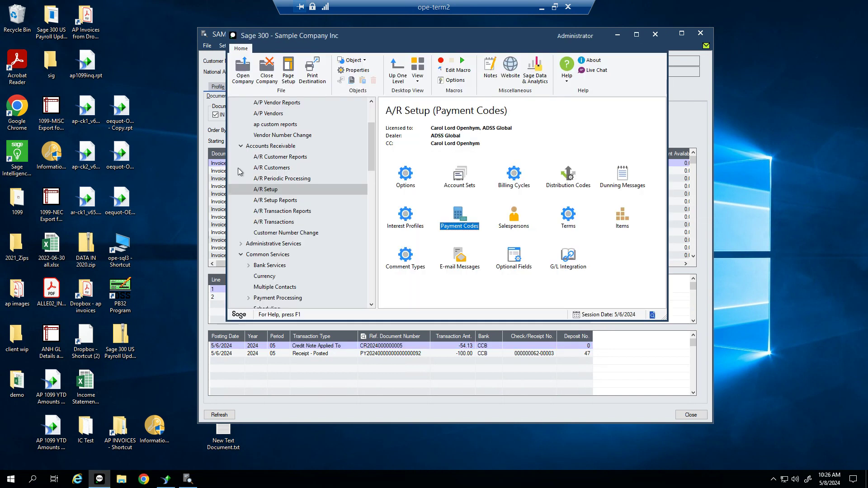
scroll(266, 263, up, 1)
scroll(265, 263, down, 8)
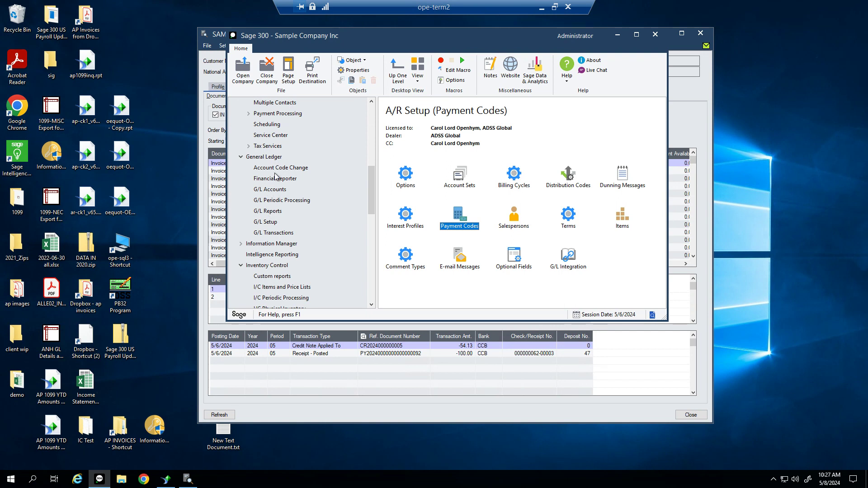
click(271, 233)
double_click(414, 185)
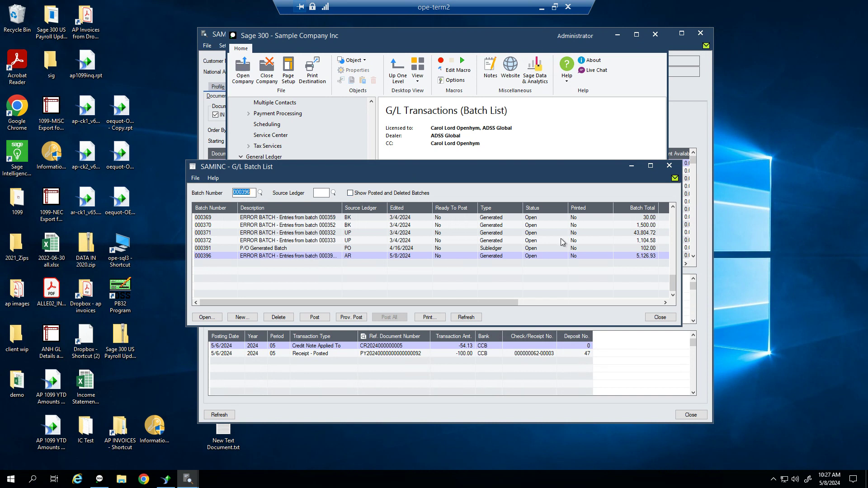
click(465, 317)
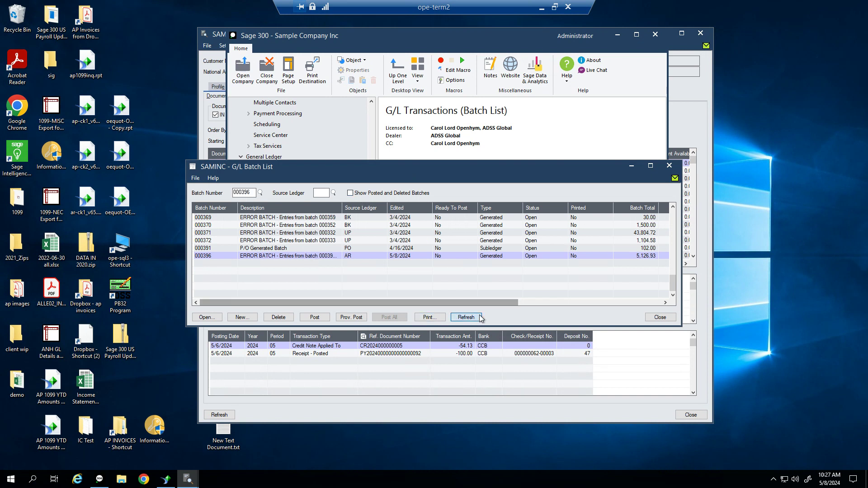
click(349, 192)
click(361, 279)
click(364, 294)
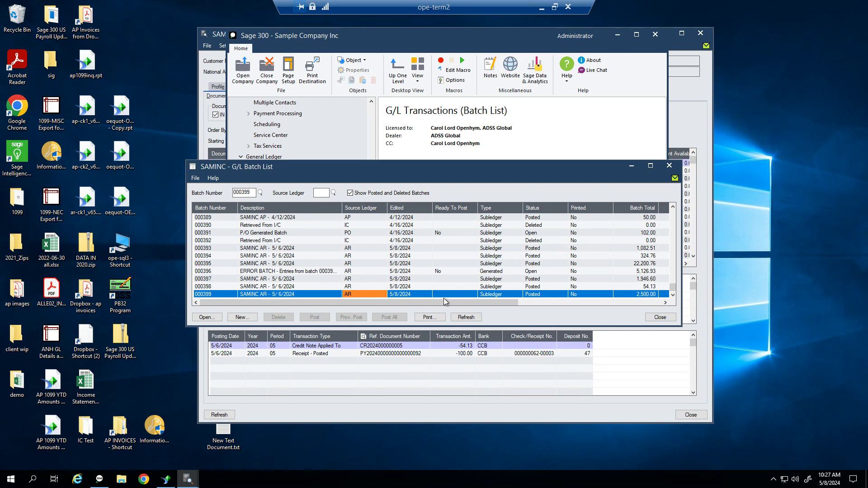
Open batch 000399 and check entry 00001's 1,000.00 credit and 1,000.00 debit lines
double_click(289, 294)
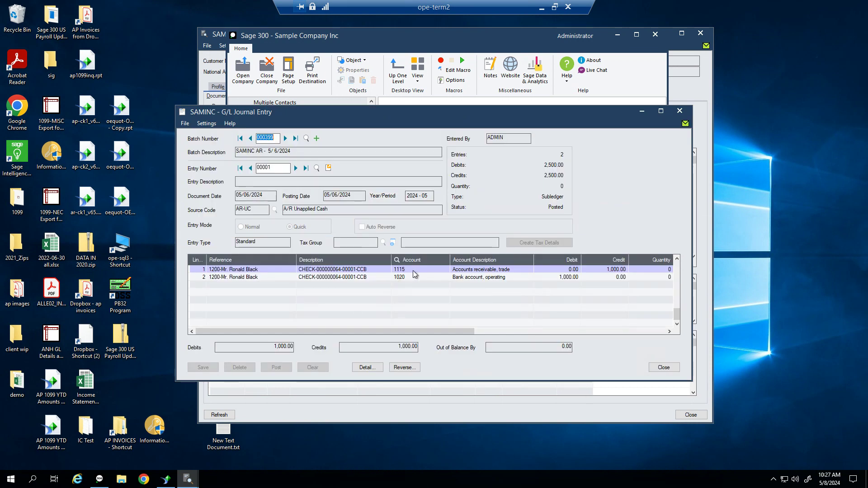
click(414, 270)
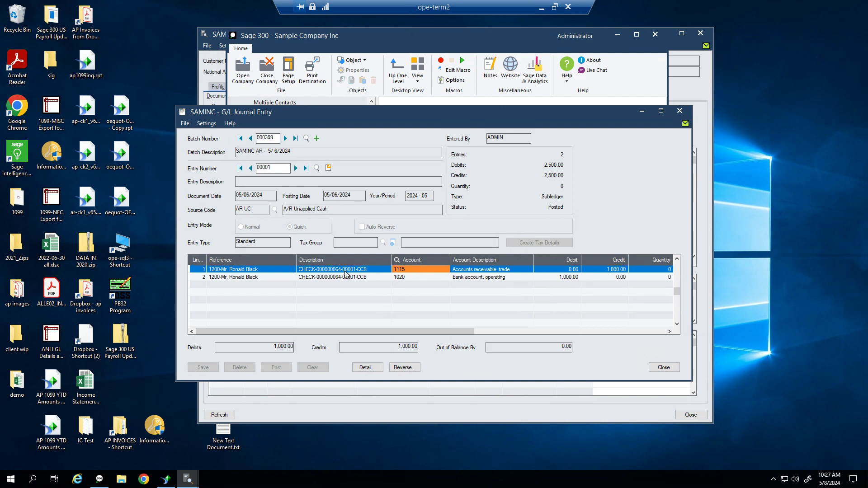
click(611, 270)
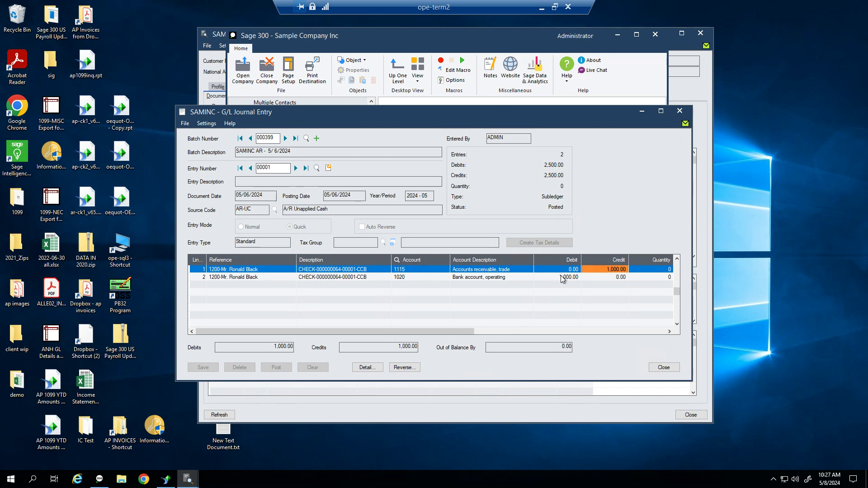
click(559, 277)
click(601, 270)
Review entry 00002's 1,500.00 prepayment liability credit, then close the journal entry window
click(296, 168)
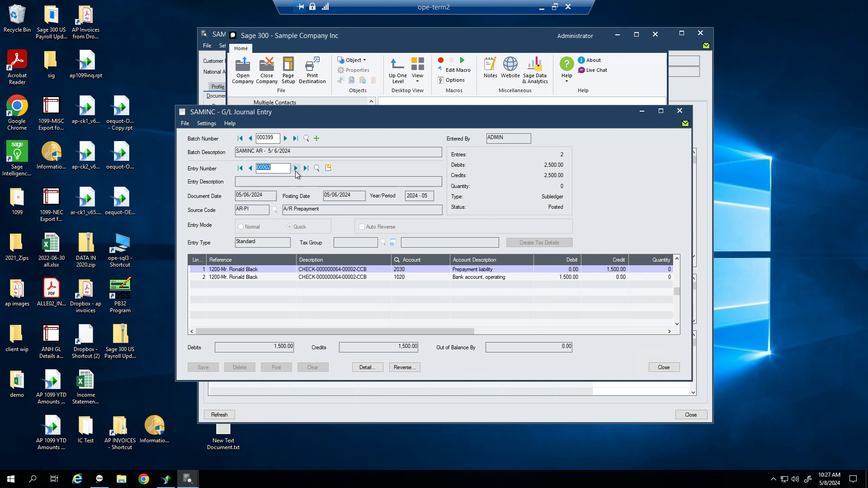
click(558, 278)
click(607, 270)
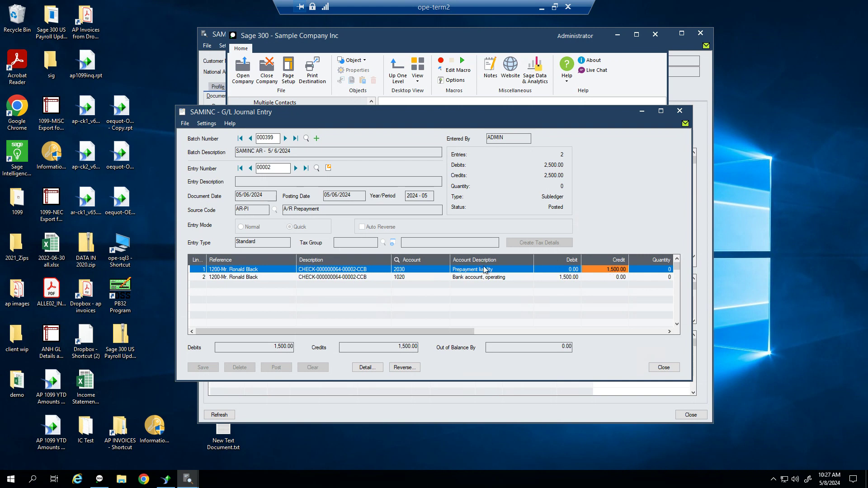
click(661, 368)
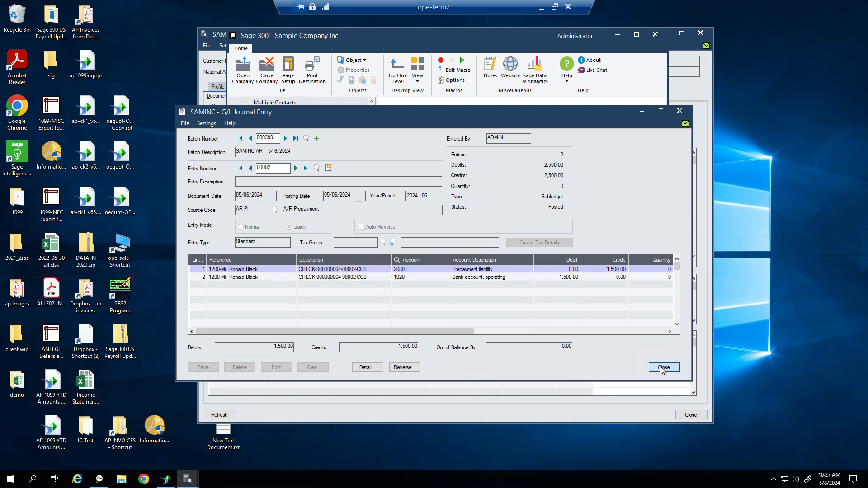
click(602, 268)
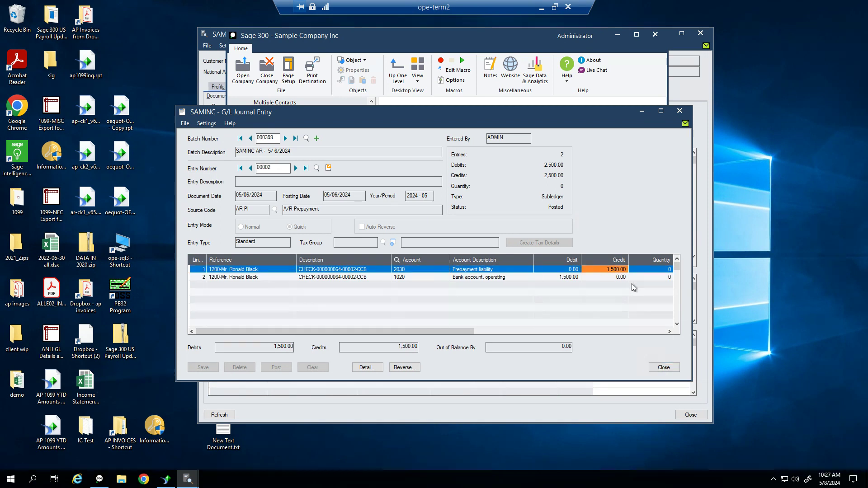
click(663, 367)
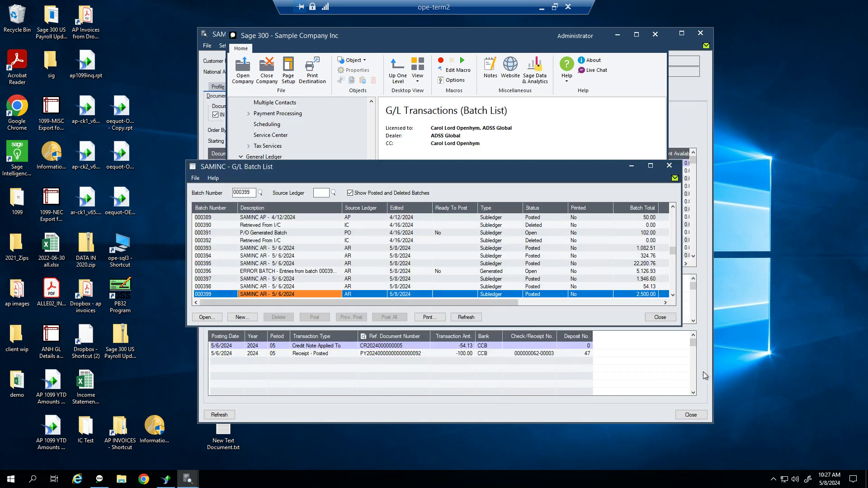
Close the G/L Batch List and minimize A/R Customer Inquiry to reveal the desktop
click(674, 319)
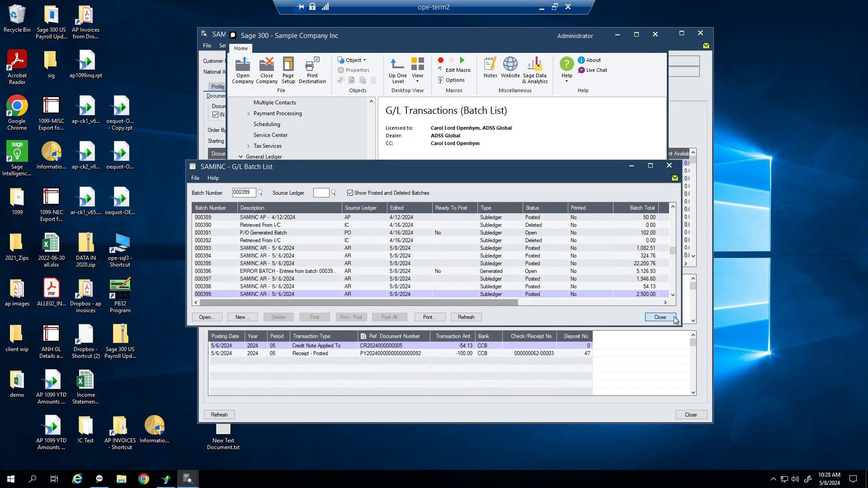
click(630, 389)
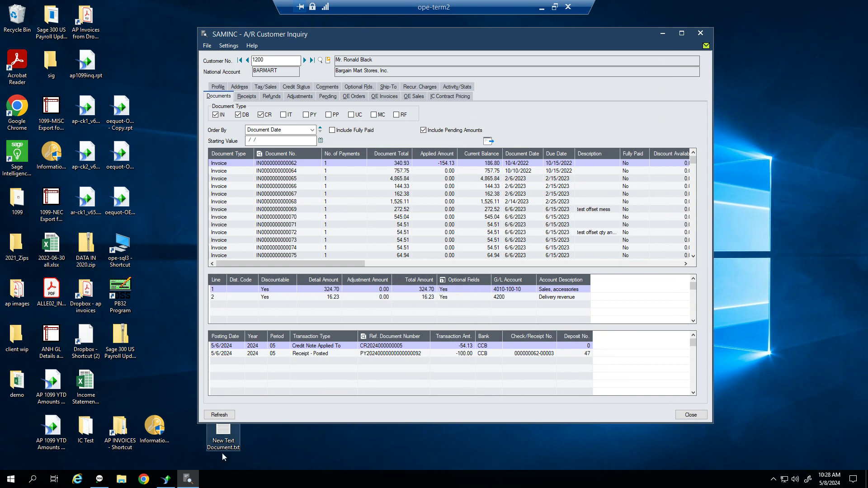
click(187, 479)
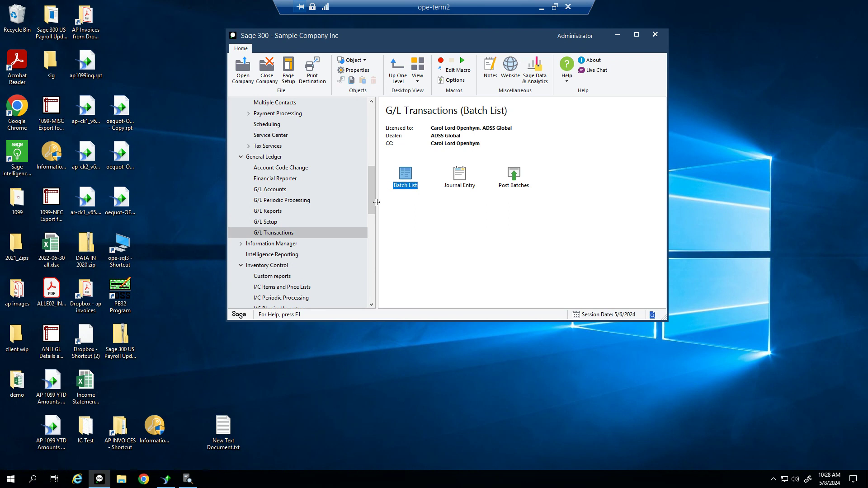
drag(370, 205, 379, 140)
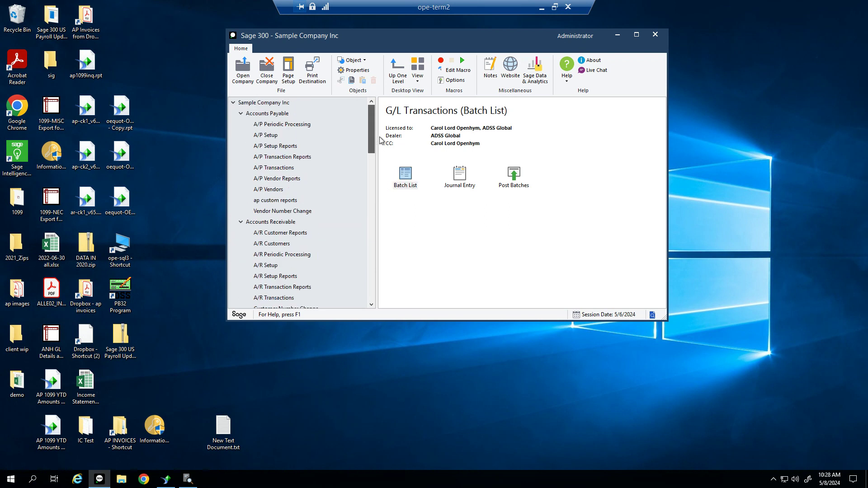
Expand Accounts Receivable in the navigation tree and open the A/R Transactions folder
click(284, 222)
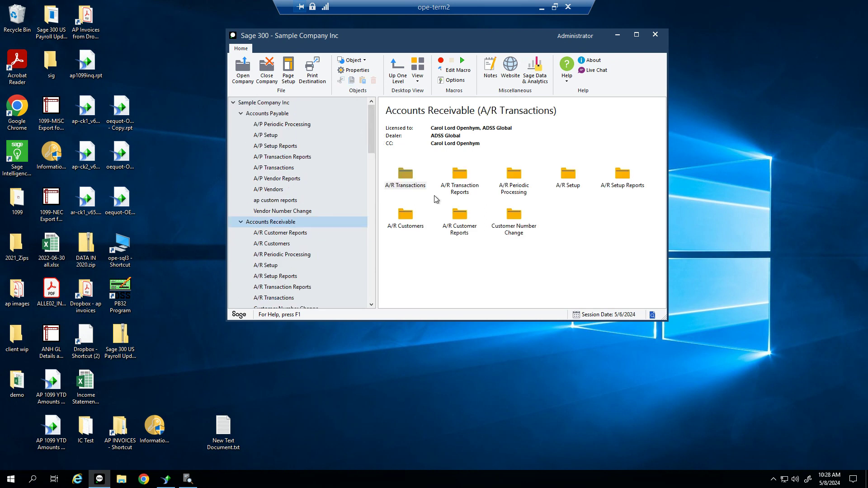
double_click(406, 186)
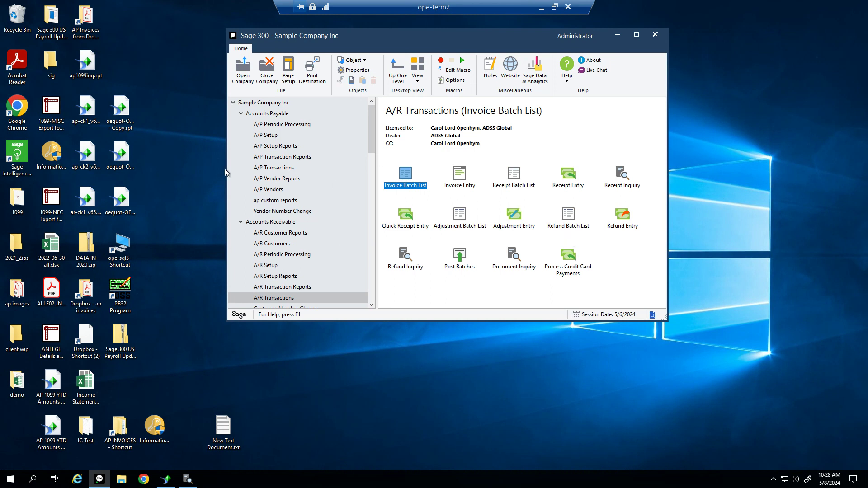
scroll(253, 232, down, 4)
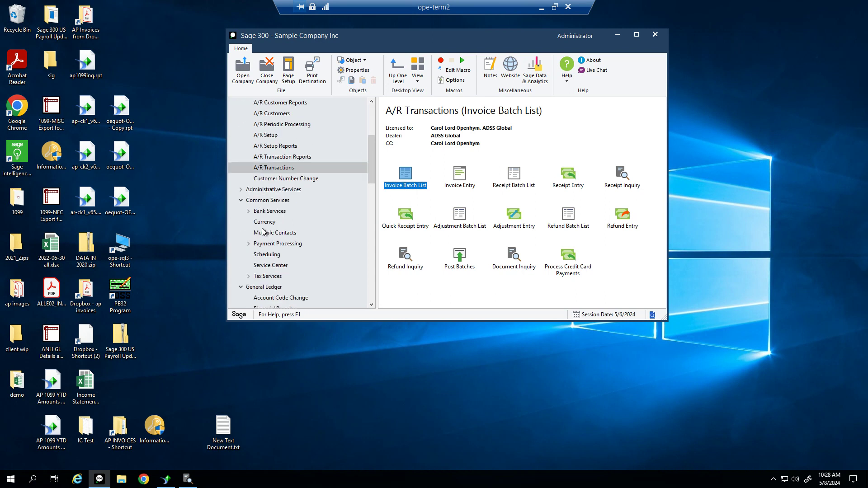
click(280, 203)
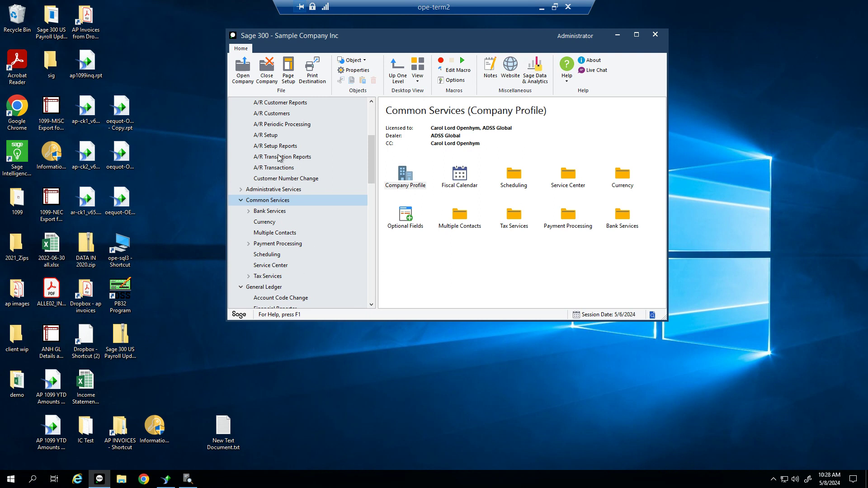
scroll(289, 157, up, 3)
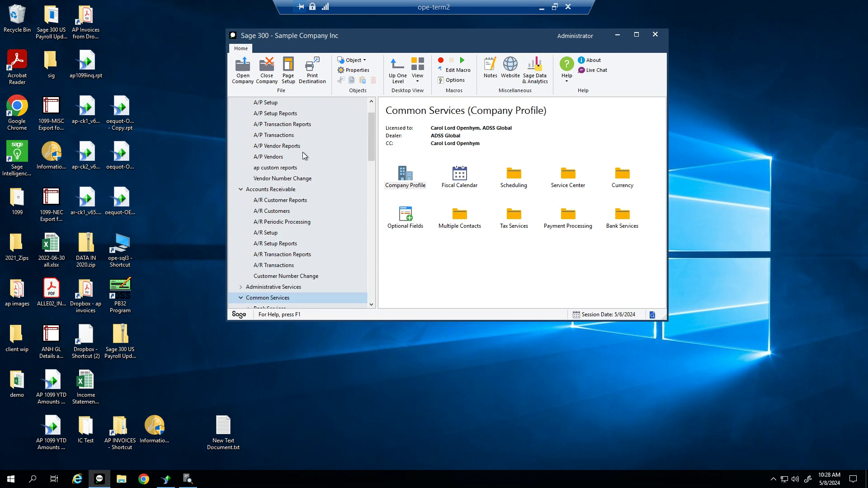
click(280, 190)
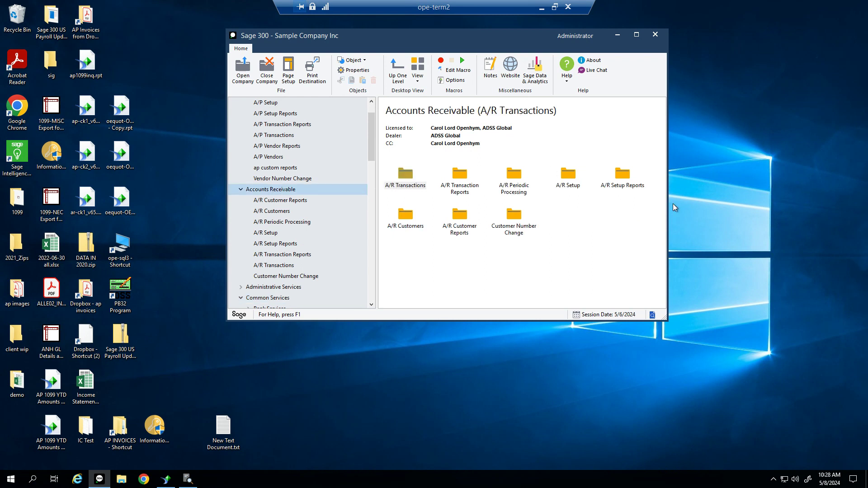
double_click(413, 189)
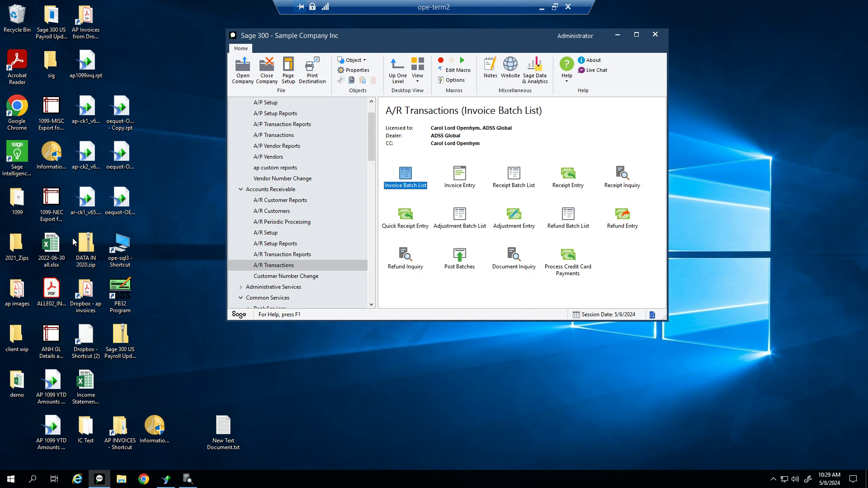
Close A/R Customer Inquiry and list all receipt batches, including posted and deleted ones
click(510, 189)
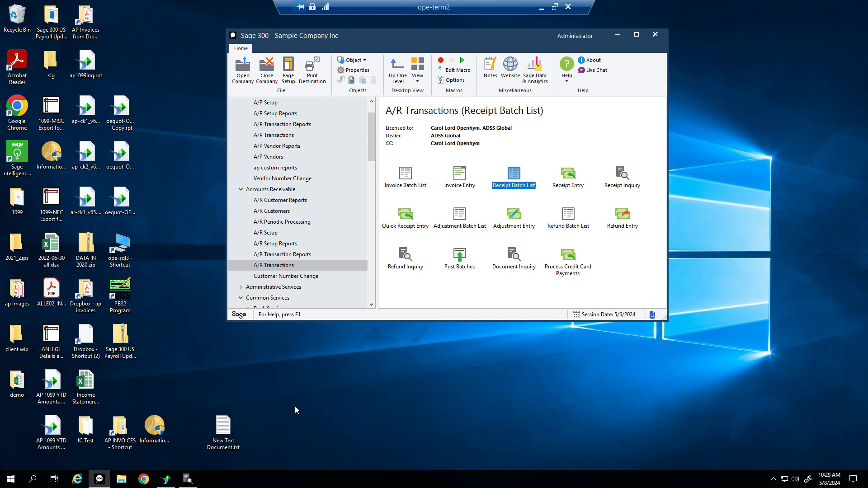
click(189, 480)
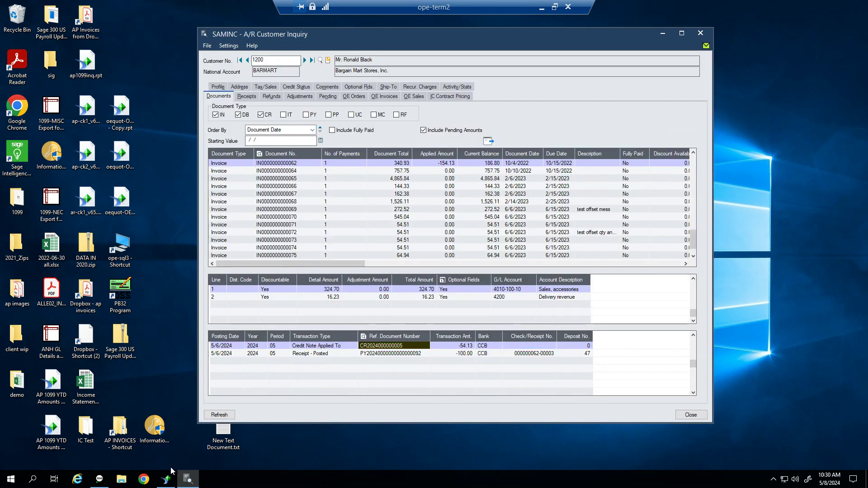
click(700, 34)
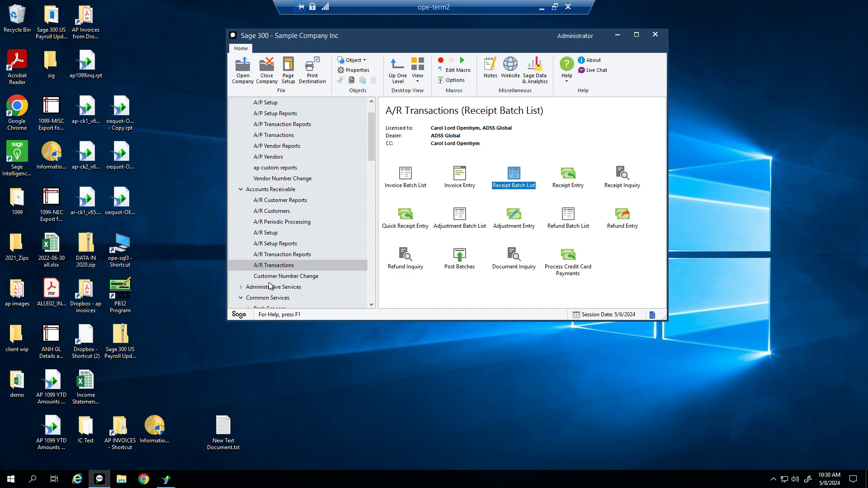
double_click(512, 186)
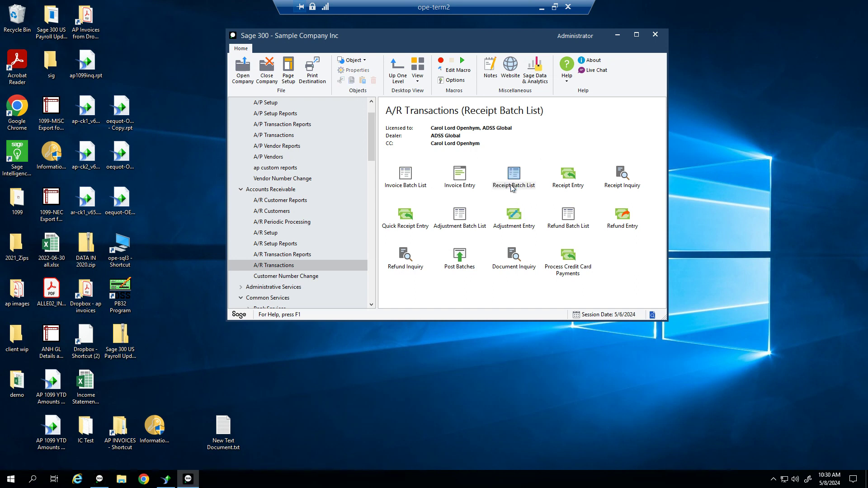
click(369, 184)
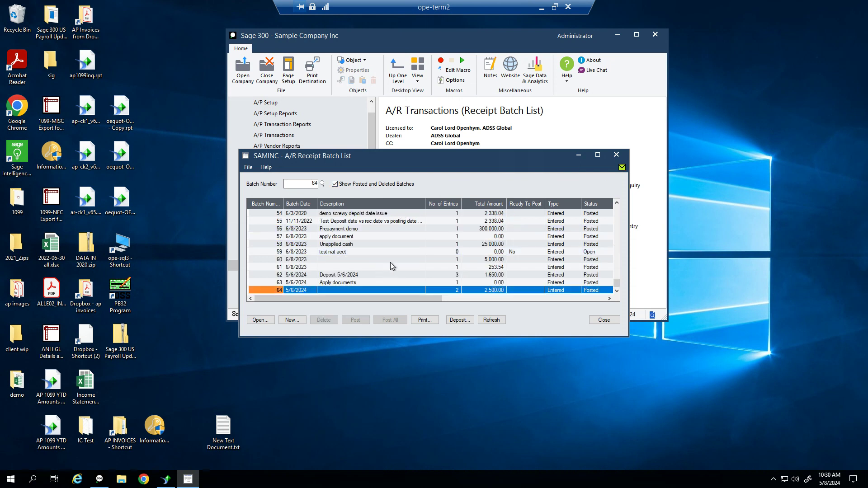
Inspect receipt batch 64 in Receipt Entry, then close the batch list and show Common Services
double_click(366, 291)
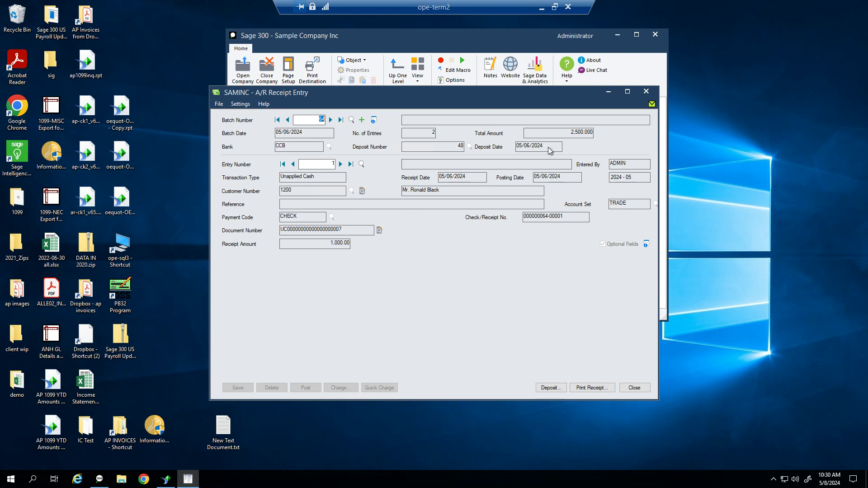
click(634, 387)
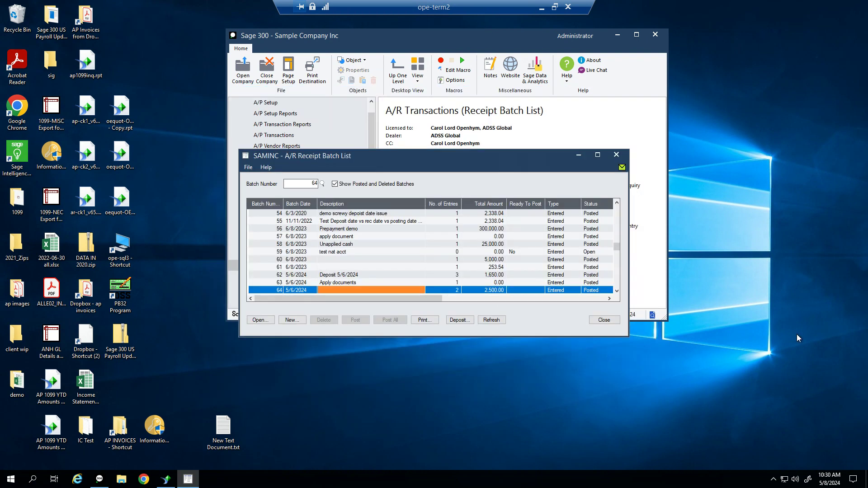
click(616, 154)
click(285, 298)
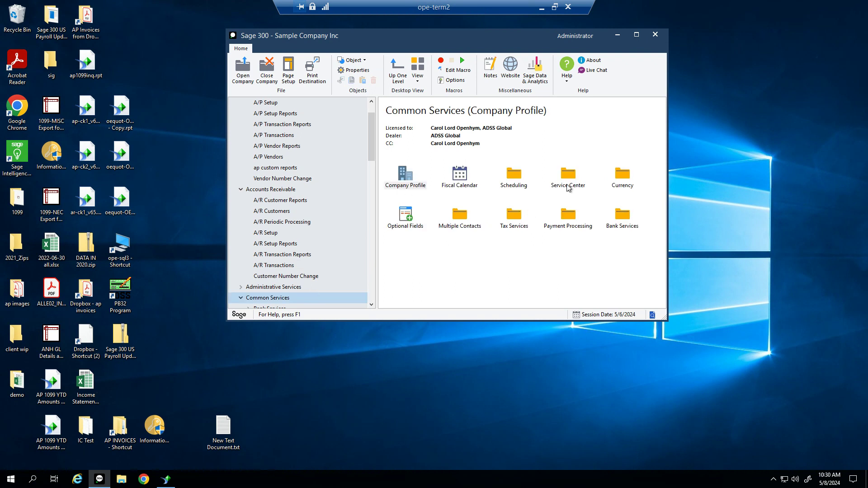
Open Reconcile Statements from Bank Services' Bank Transactions tasks
double_click(614, 222)
double_click(455, 181)
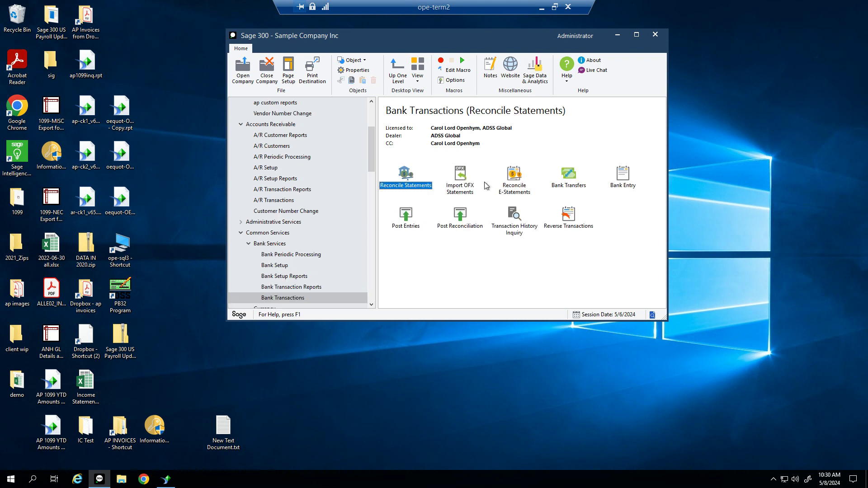
double_click(408, 183)
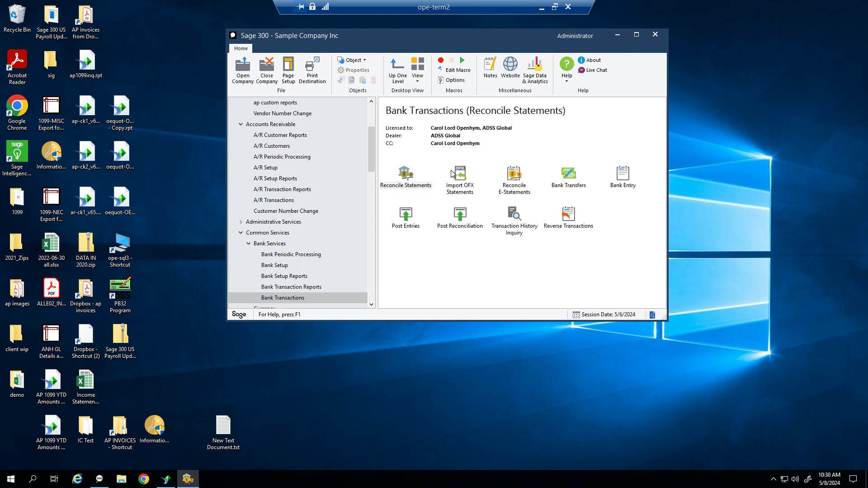
Reconcile bank CCB with statement and reconciliation dates 05/31/2024 and view its transactions
text(CCB)
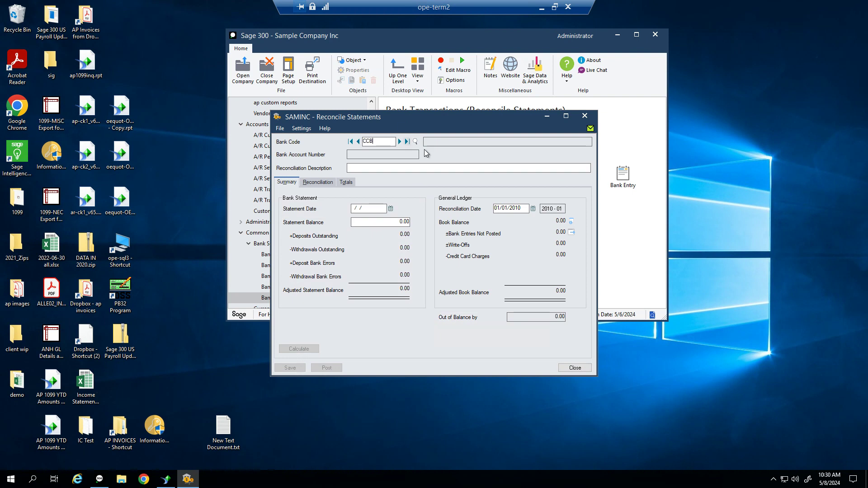
key(Tab)
key(Tab)
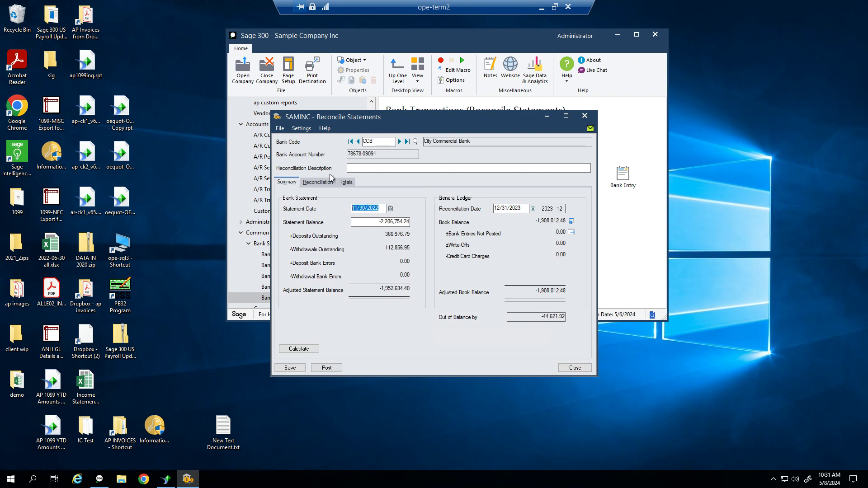
text(05/)
text(31/2024)
key(Tab)
text(053124)
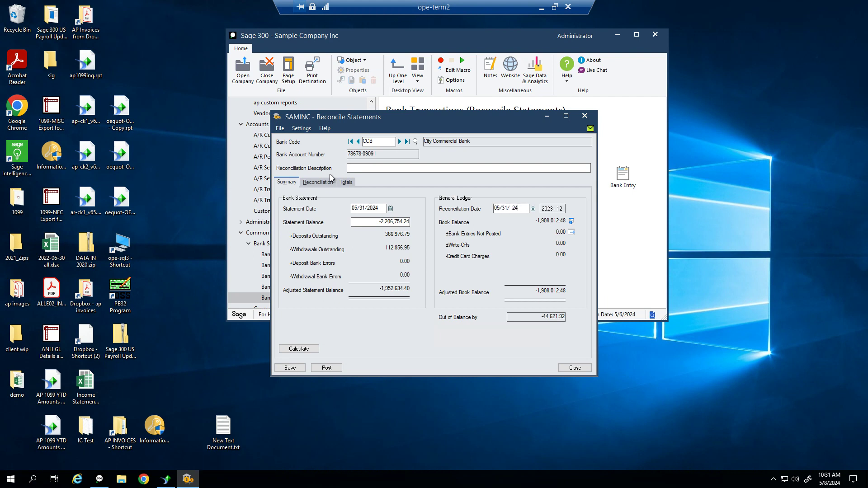
mouse_move(520, 208)
mouse_down()
mouse_move(486, 203)
mouse_move(508, 209)
mouse_up()
drag(494, 207, 447, 202)
click(321, 183)
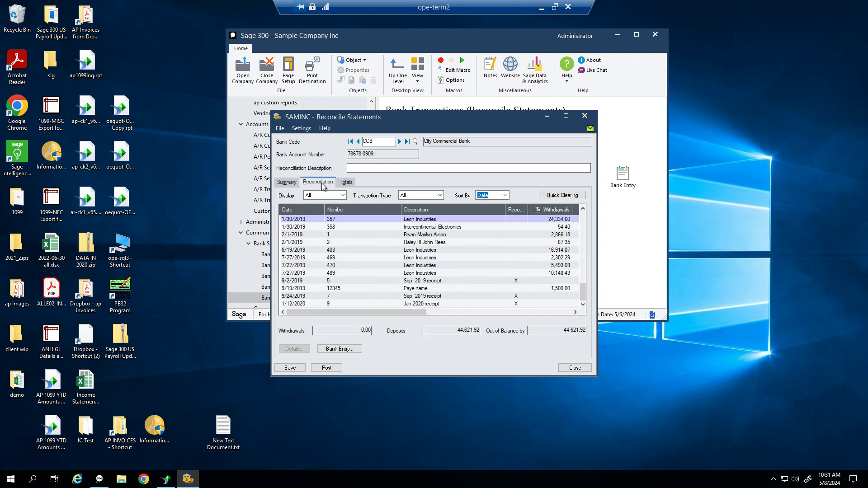
Maximize Reconcile Statements and filter the transaction list to Deposits only
click(565, 118)
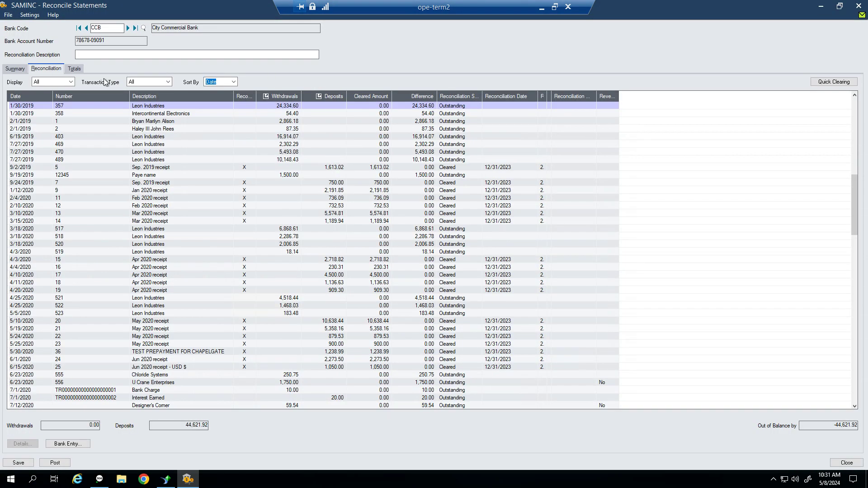
click(146, 82)
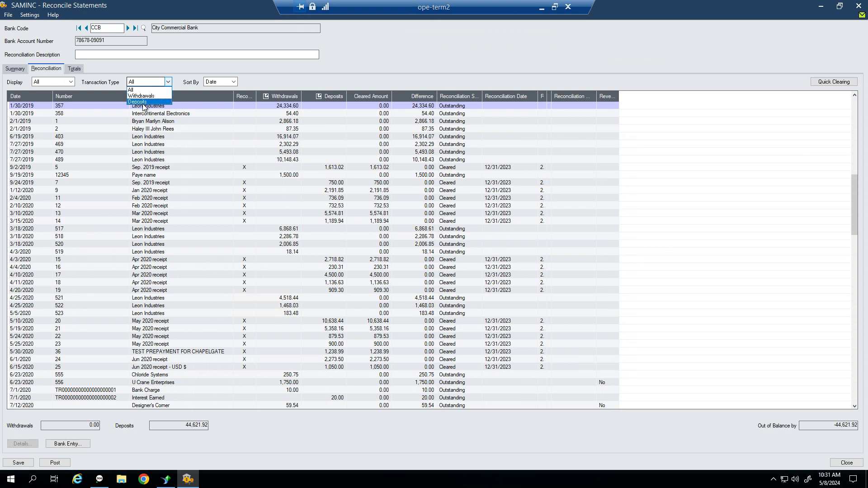
click(143, 102)
Compare 5/6/2024 deposits 47 (1,650.00) and 48 (2,500.00), then close the reconciliation
click(35, 189)
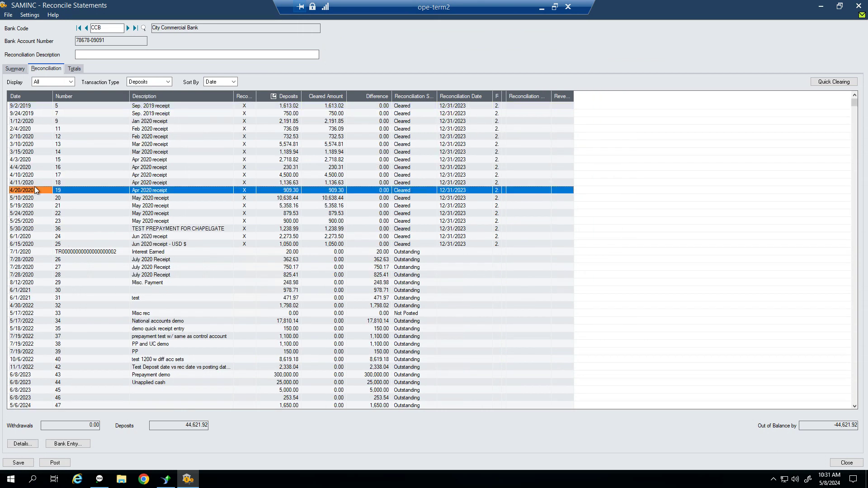
key(ctrl+End)
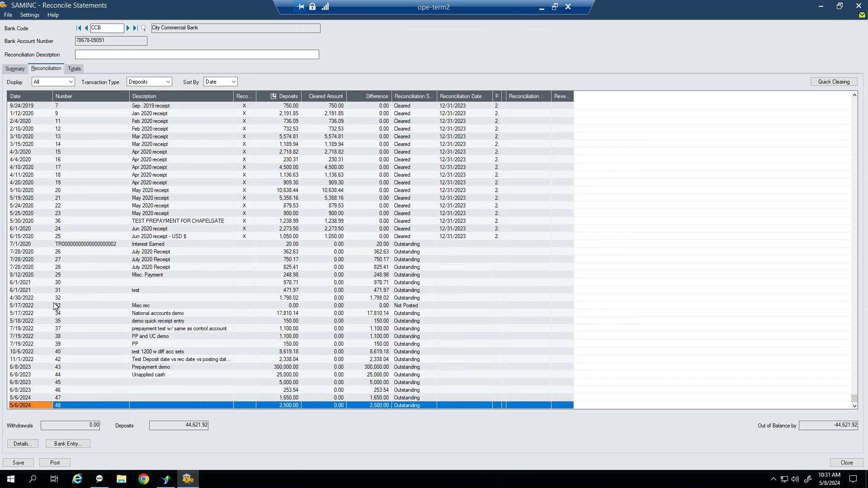
click(288, 405)
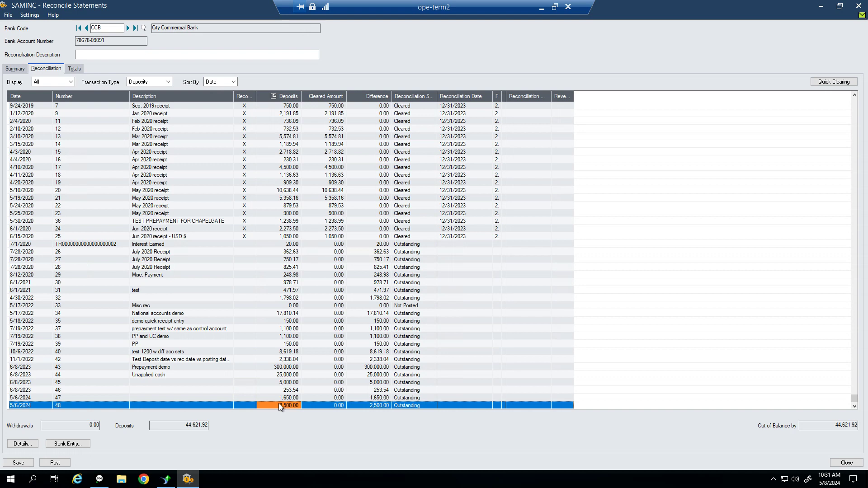
click(26, 399)
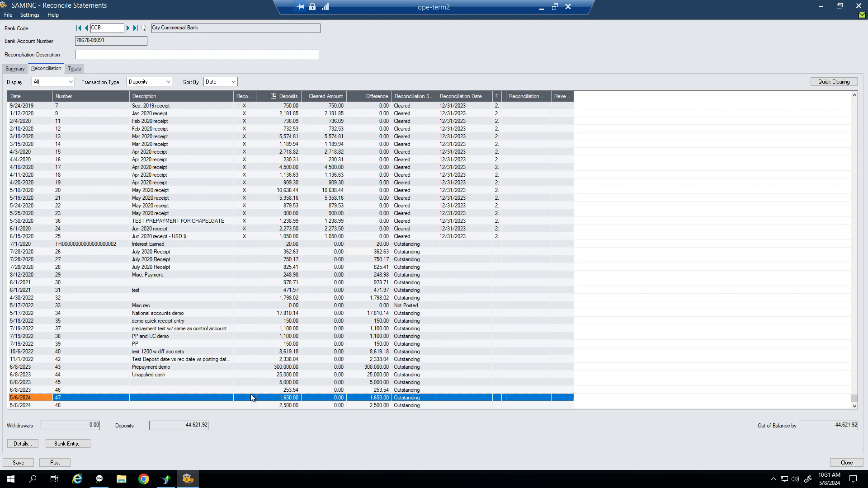
click(286, 399)
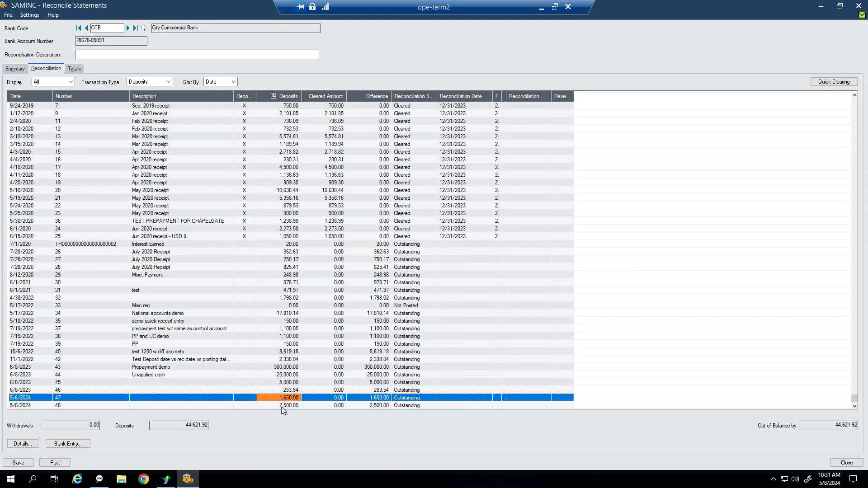
click(284, 406)
click(285, 398)
click(283, 405)
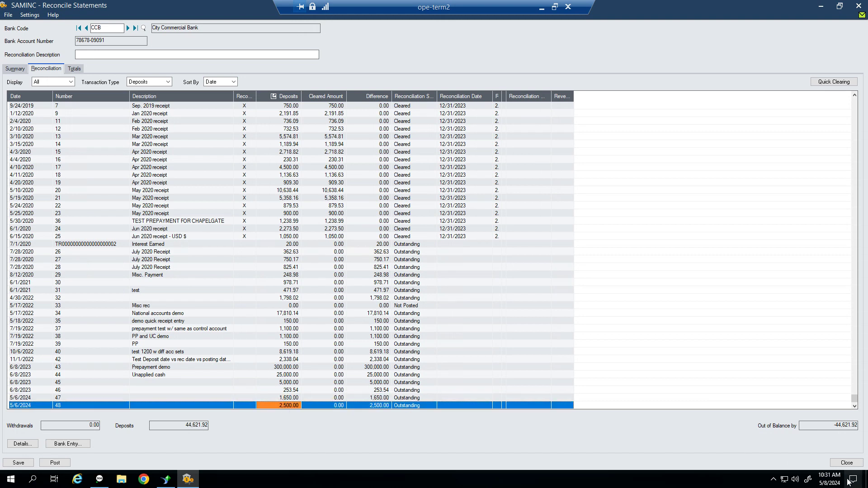
click(847, 462)
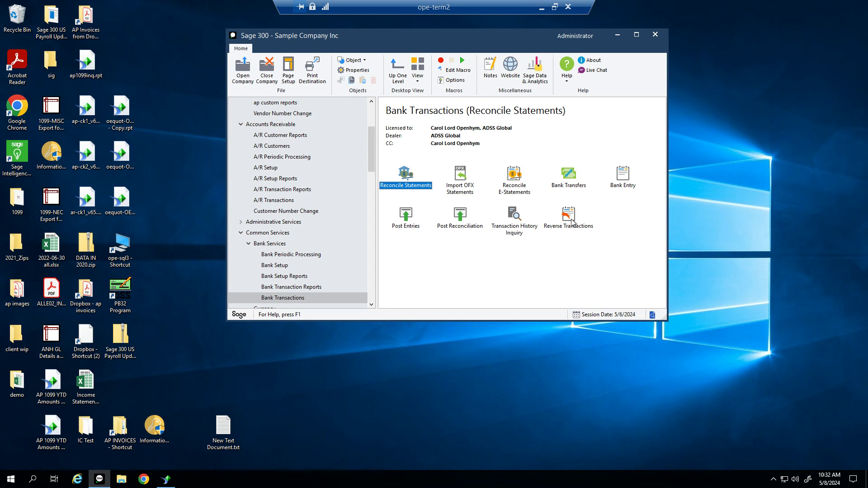
Open Reverse Transactions for bank CCB with Accounts Receivable as the source application
click(573, 223)
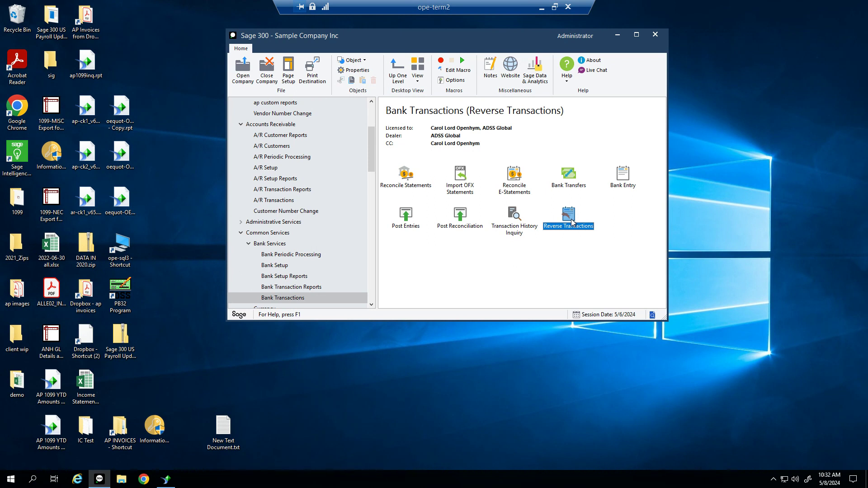
double_click(571, 222)
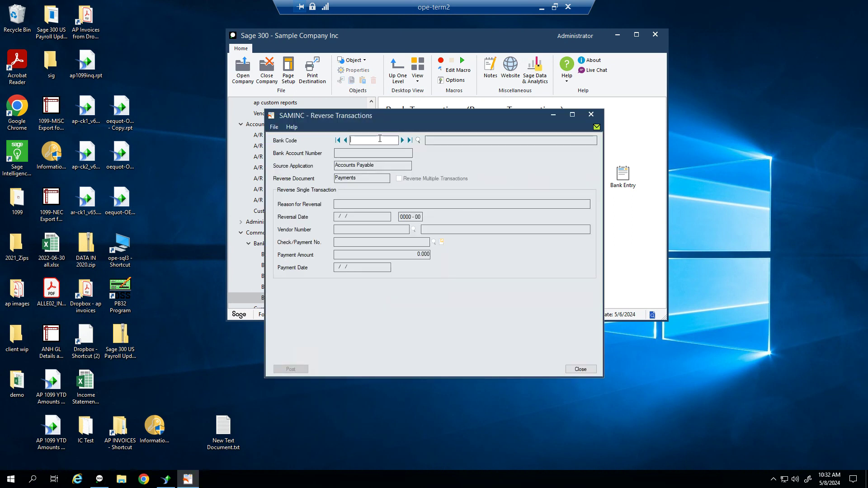
text(CCB)
key(Tab)
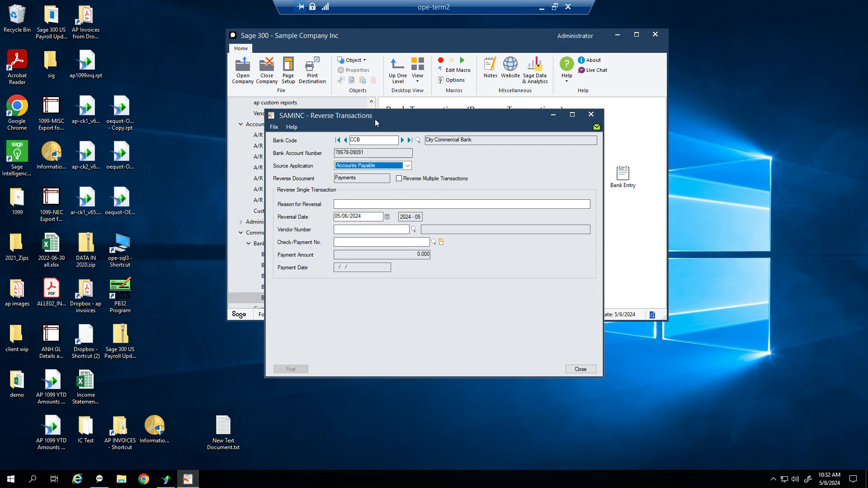
click(408, 166)
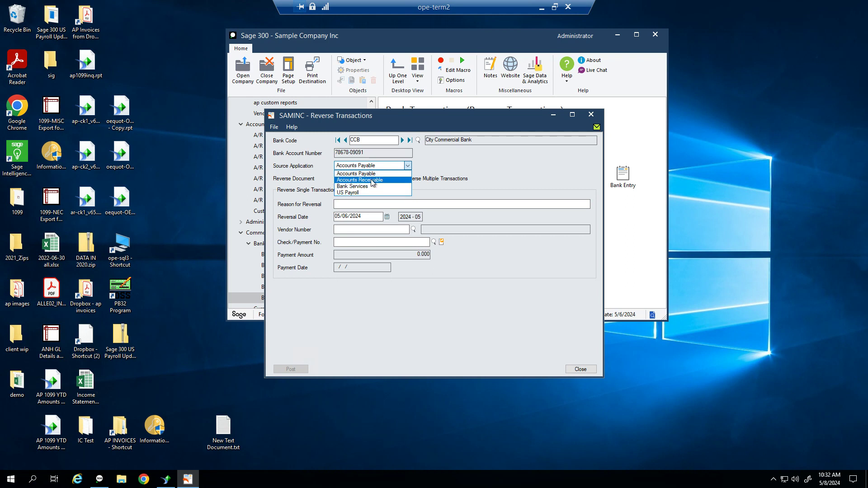
click(372, 183)
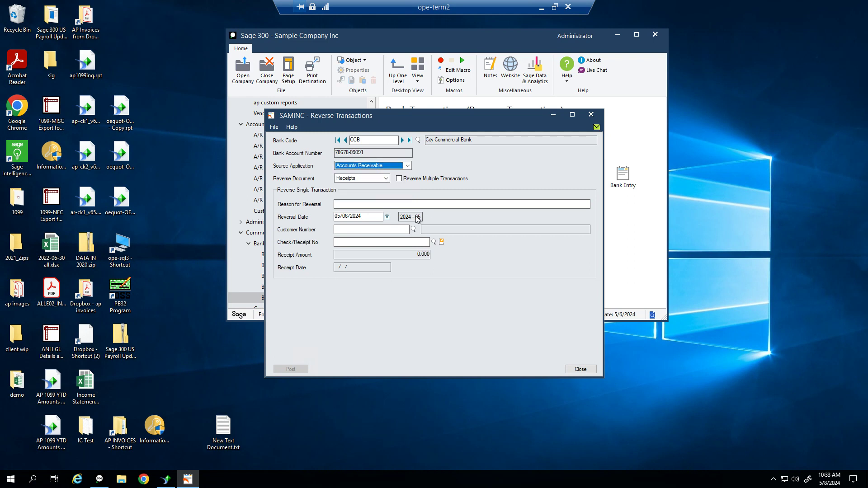
Enter 'Returned check' as the reversal reason and fill in the customer number
click(347, 205)
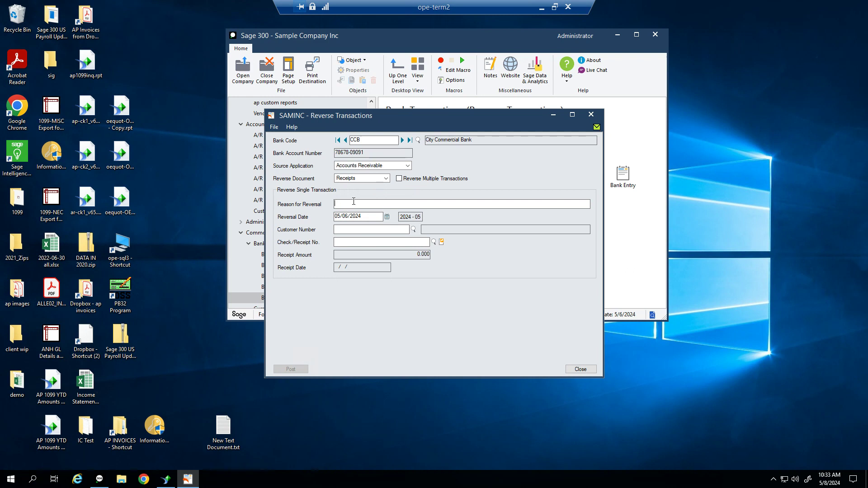
text(Returned check)
key(Tab)
click(382, 231)
text(1200)
key(Tab)
Pick the 50.00 check 2501 receipt dated 6/15/2020 from the finder to reverse
click(434, 242)
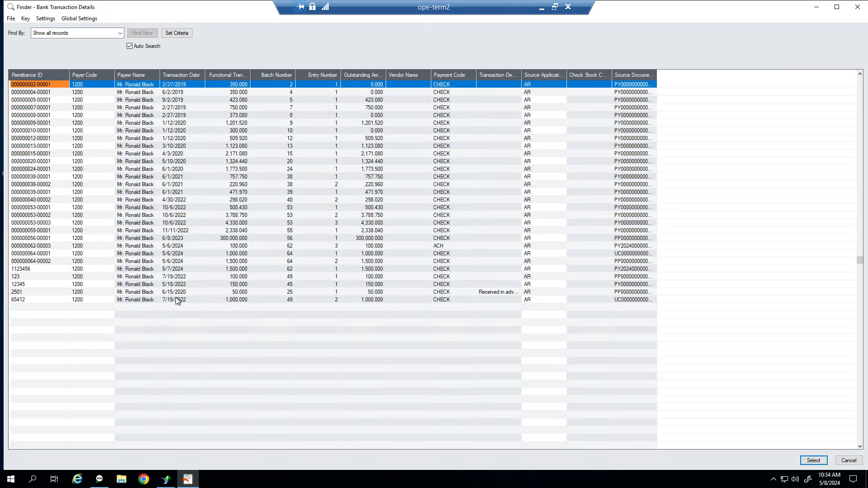
click(29, 291)
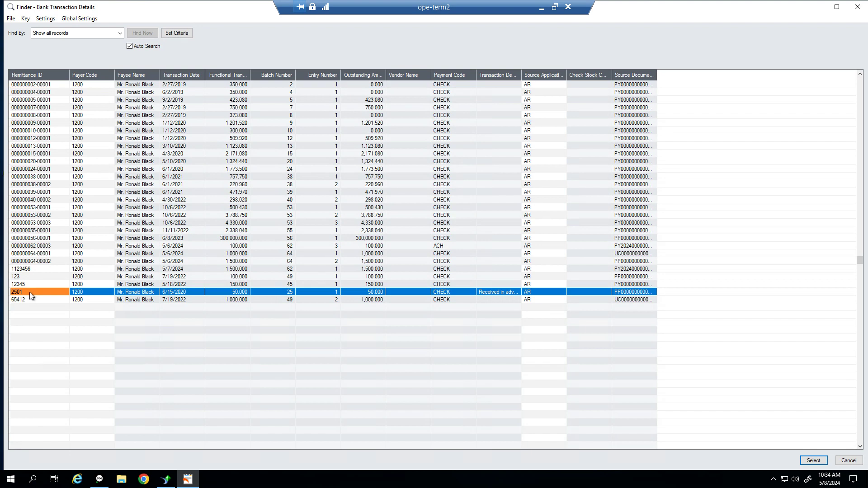
double_click(29, 292)
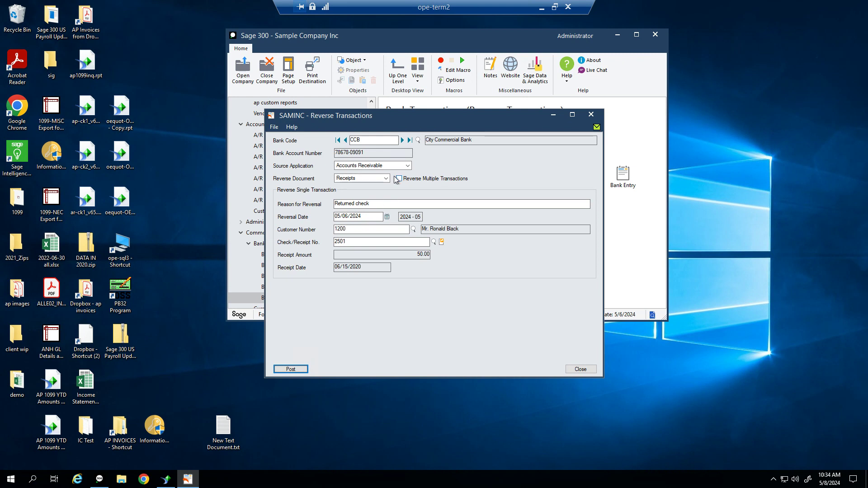
Post the check 2501 reversal, dismiss the confirmation, and close Reverse Transactions
click(361, 241)
drag(402, 125, 526, 89)
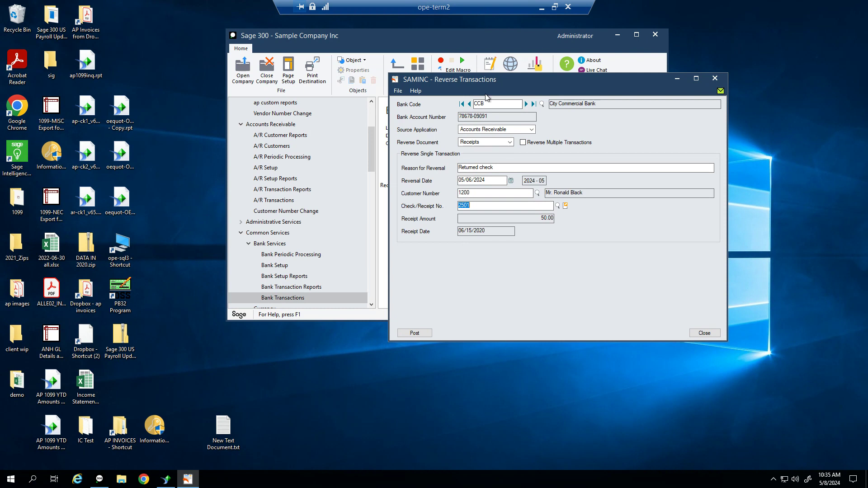
drag(513, 81, 531, 80)
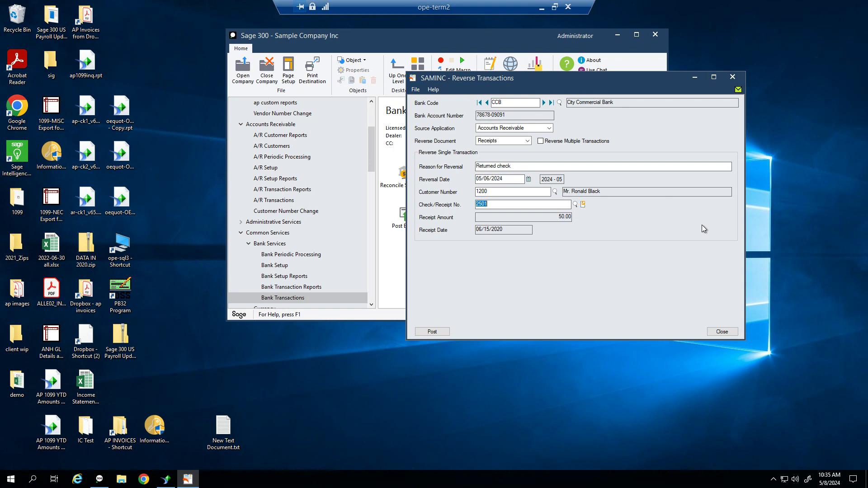
click(539, 205)
drag(518, 207, 444, 208)
click(437, 333)
click(590, 240)
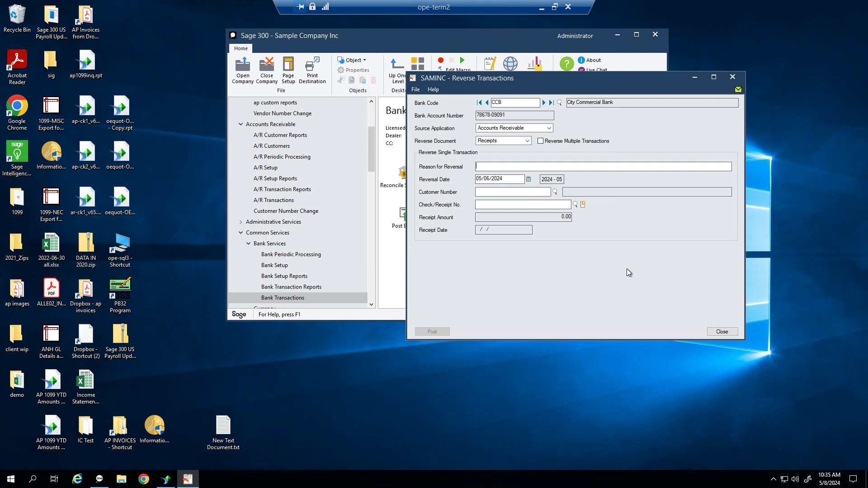
click(719, 333)
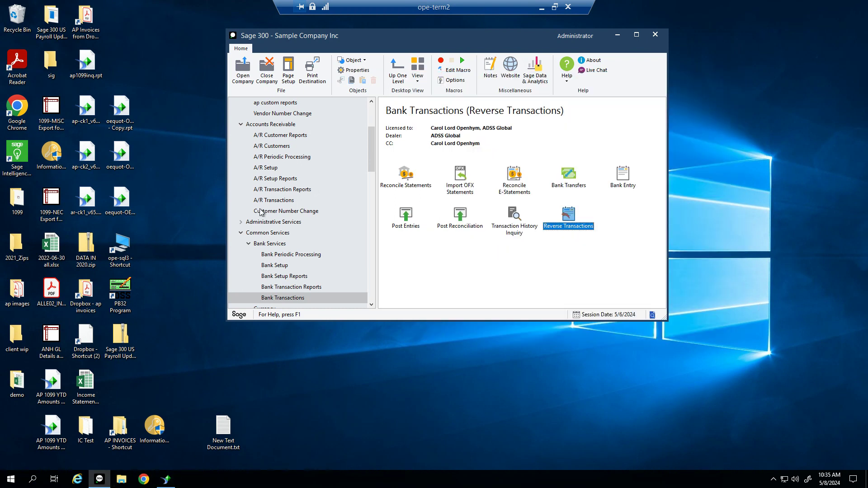
Open A/R Receipt Inquiry from the Accounts Receivable A/R Transactions folder
drag(370, 169, 386, 141)
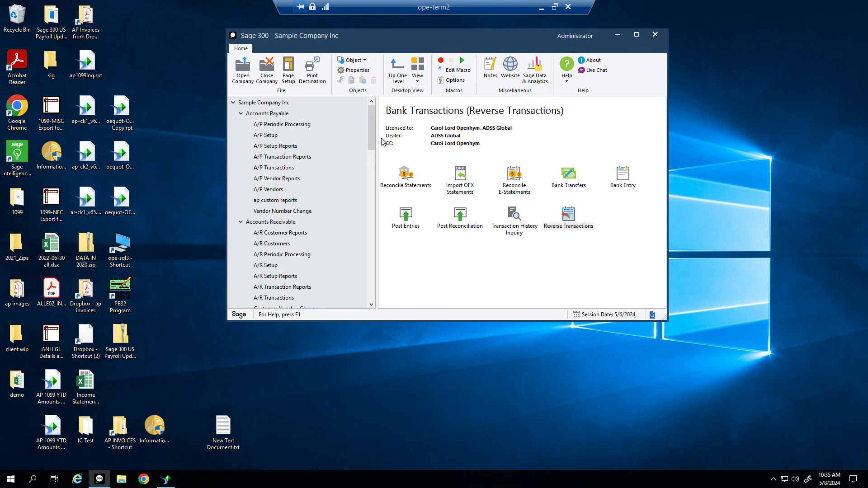
click(280, 223)
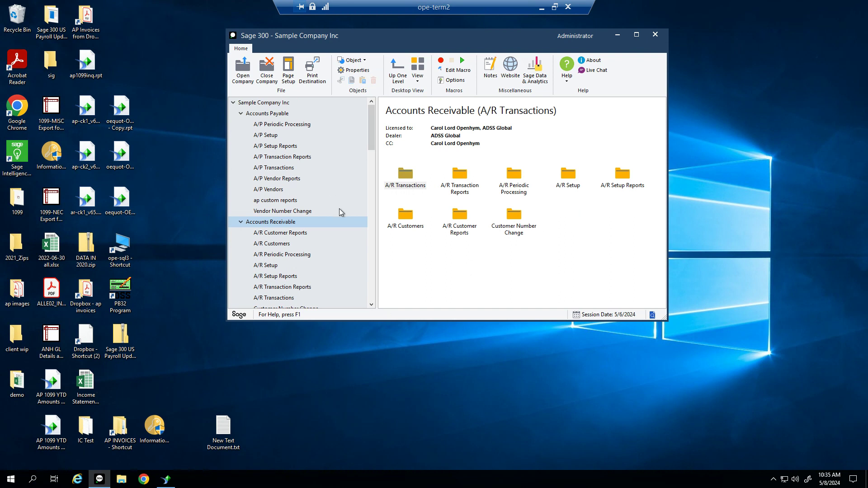
double_click(420, 186)
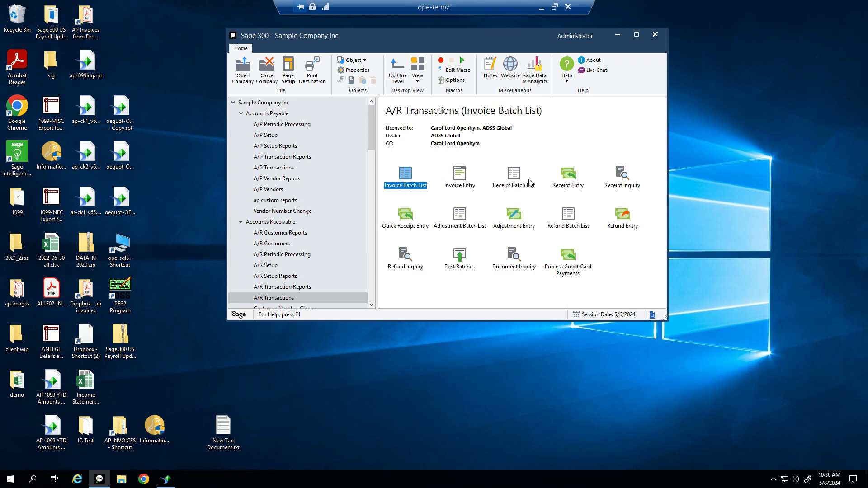
double_click(622, 178)
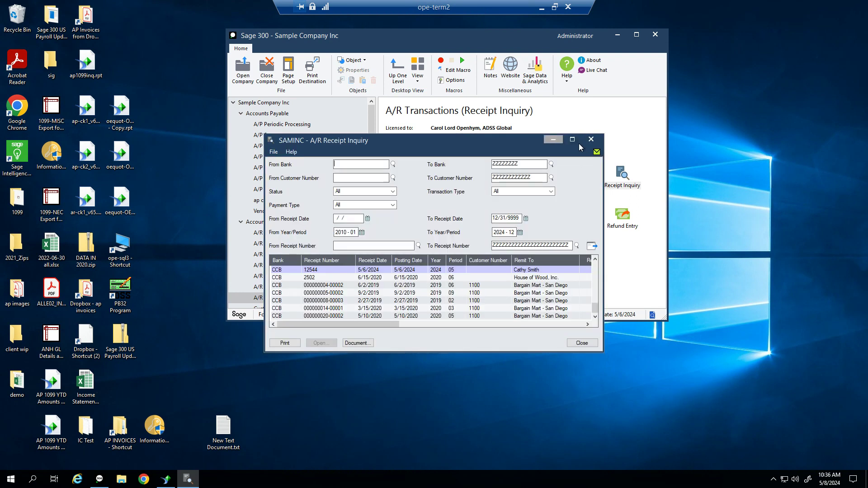
Maximize Receipt Inquiry and load receipts for one customer in the From/To range
click(572, 139)
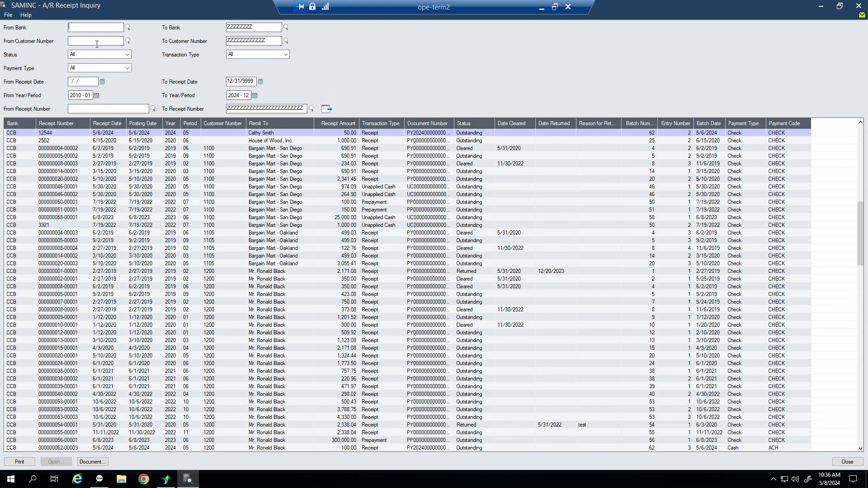
text(1200)
key(Tab)
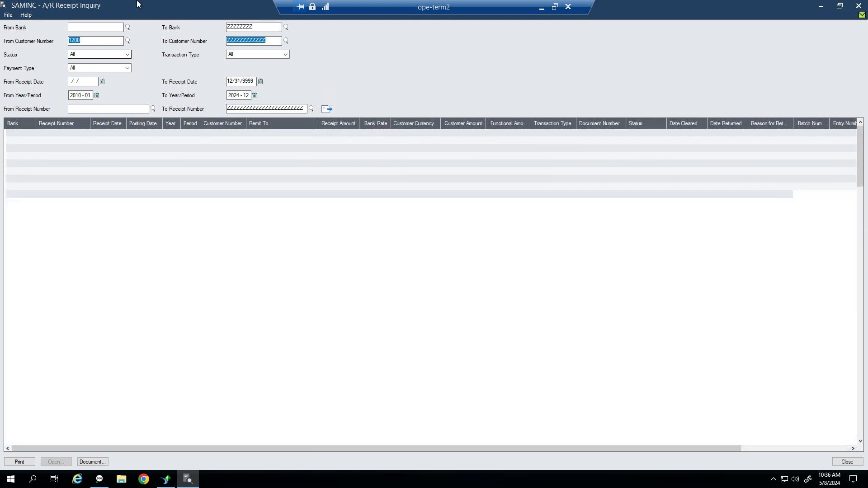
text(1200)
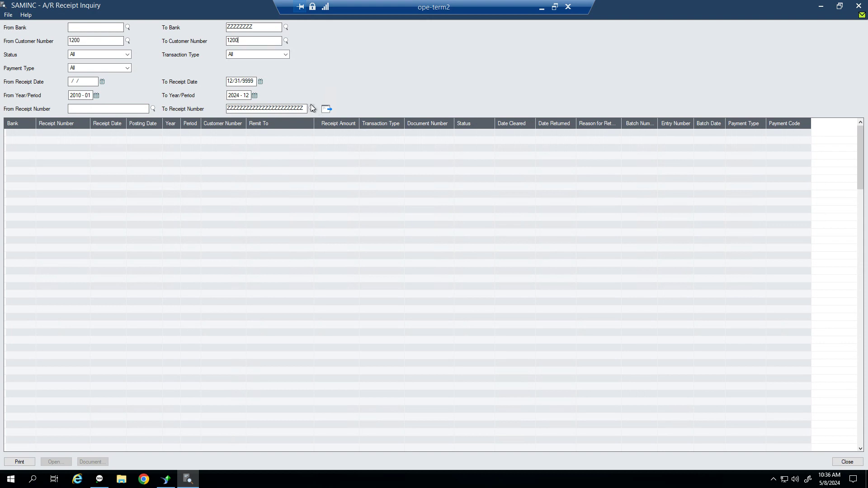
click(326, 110)
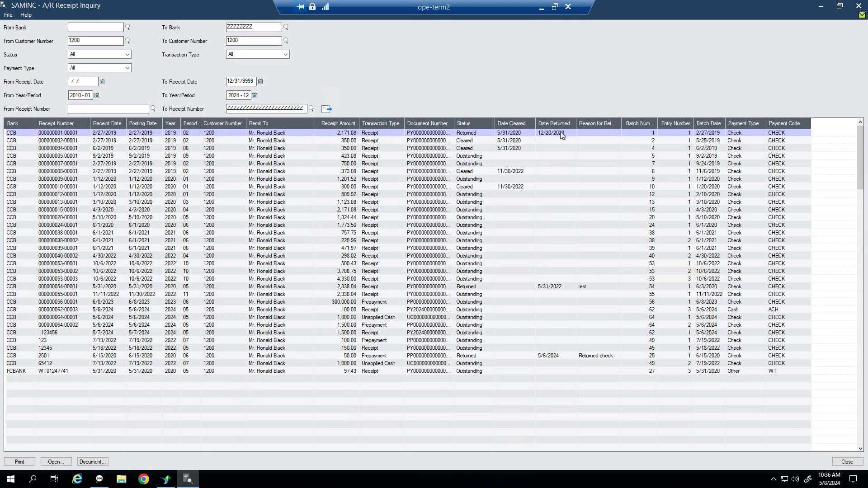
click(482, 133)
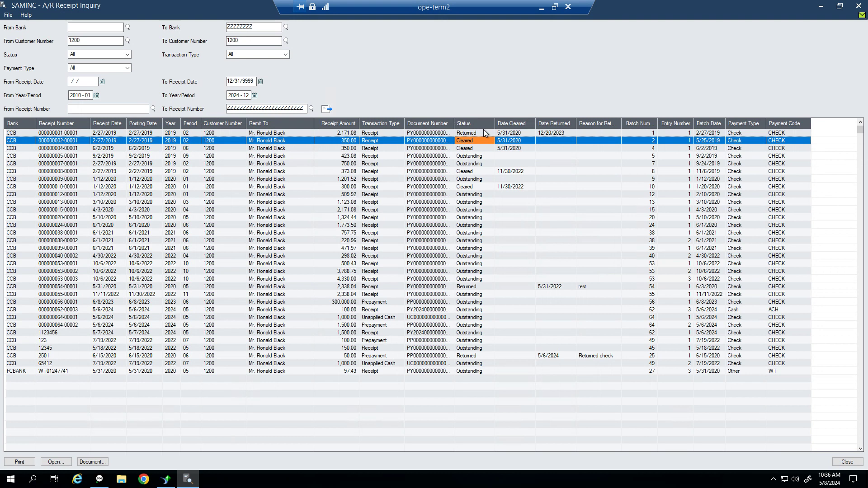
click(489, 156)
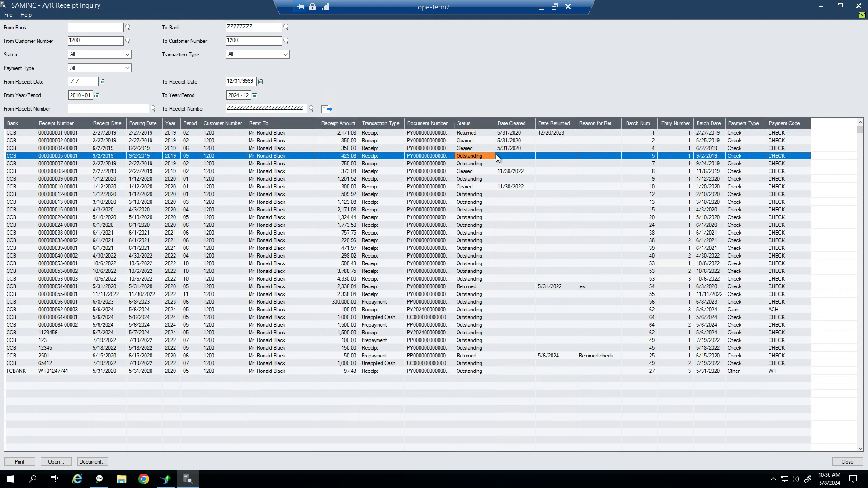
click(487, 217)
click(485, 256)
click(484, 294)
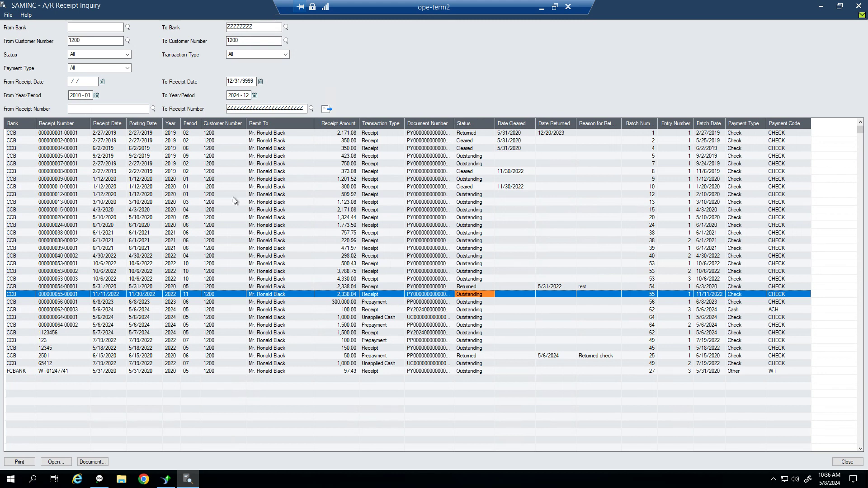
click(91, 462)
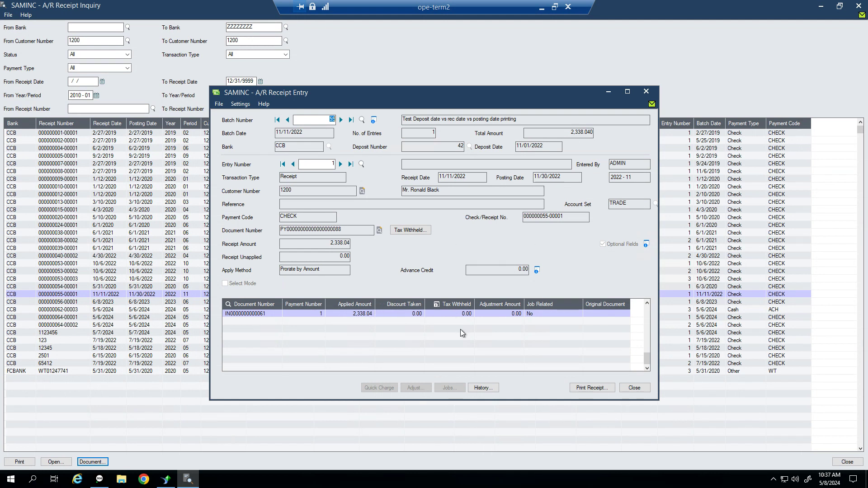
click(634, 388)
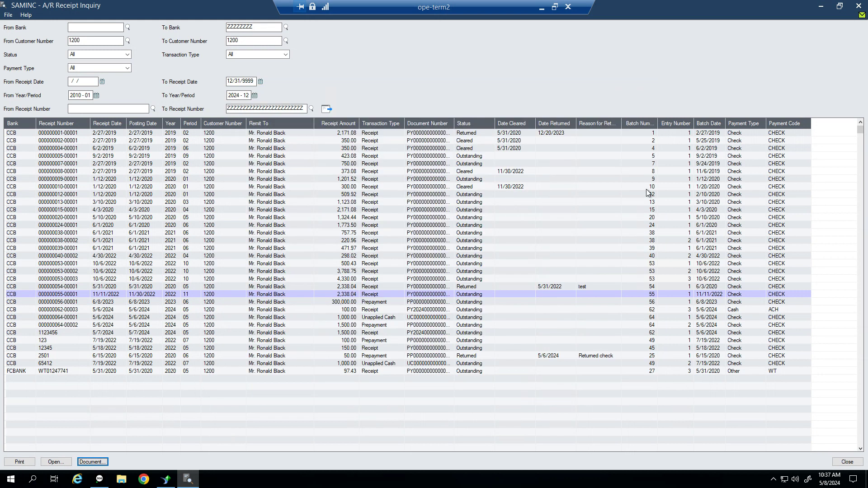
click(858, 5)
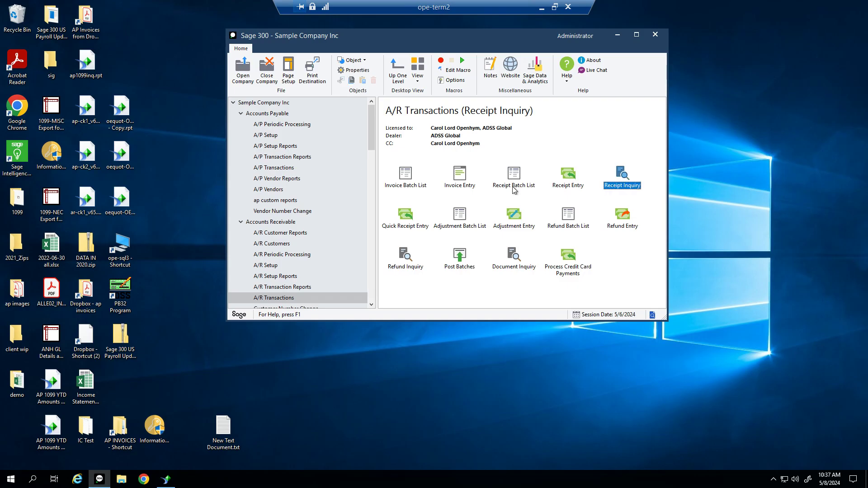
Browse A/P payment inquiry, reopen and close A/R Receipt Inquiry, then open Quick Receipt Entry
click(279, 167)
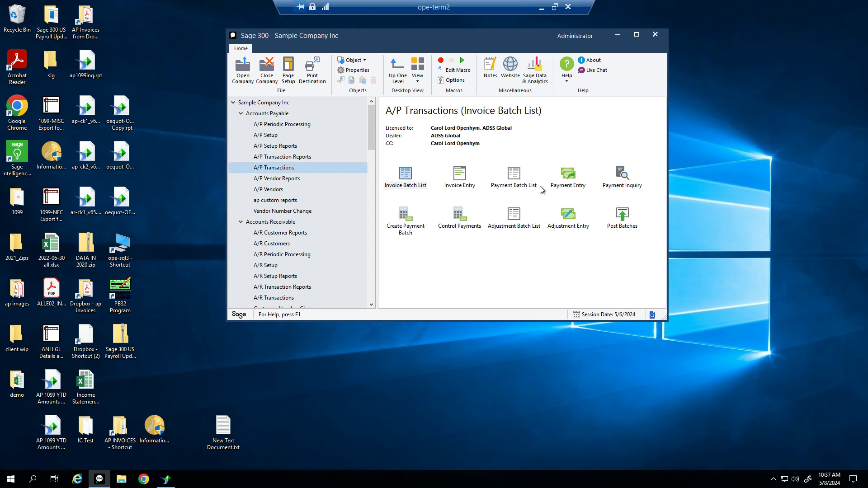
click(628, 183)
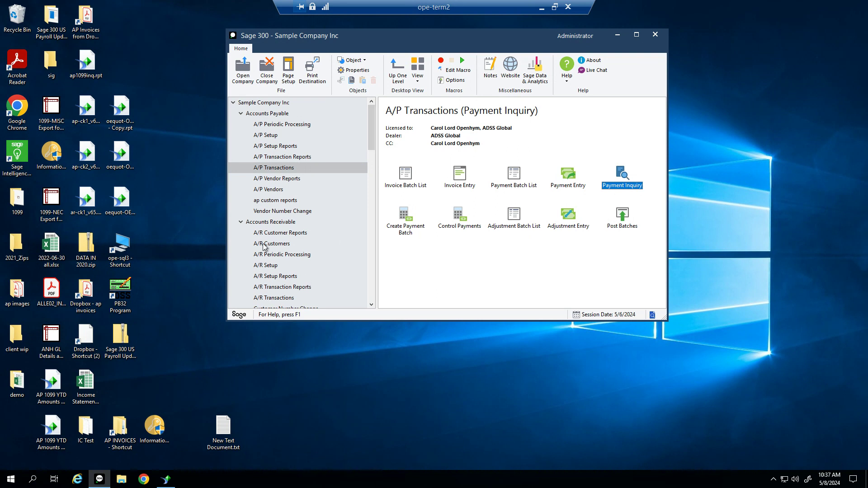
click(285, 299)
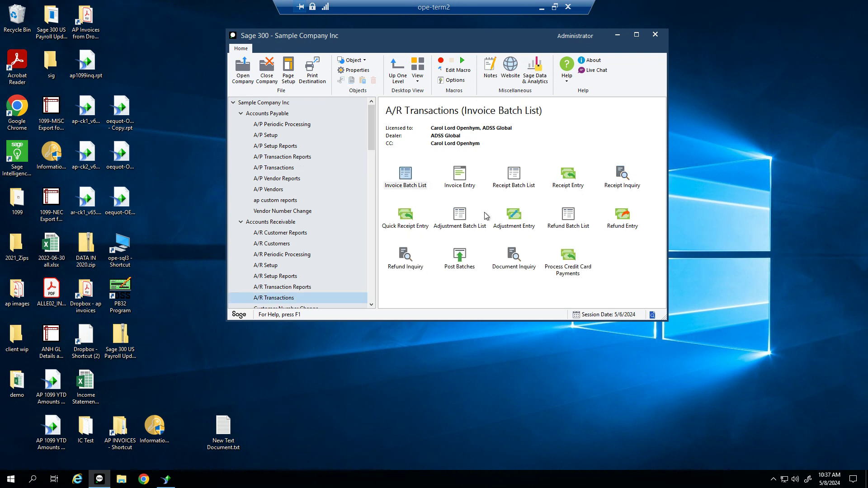
double_click(623, 177)
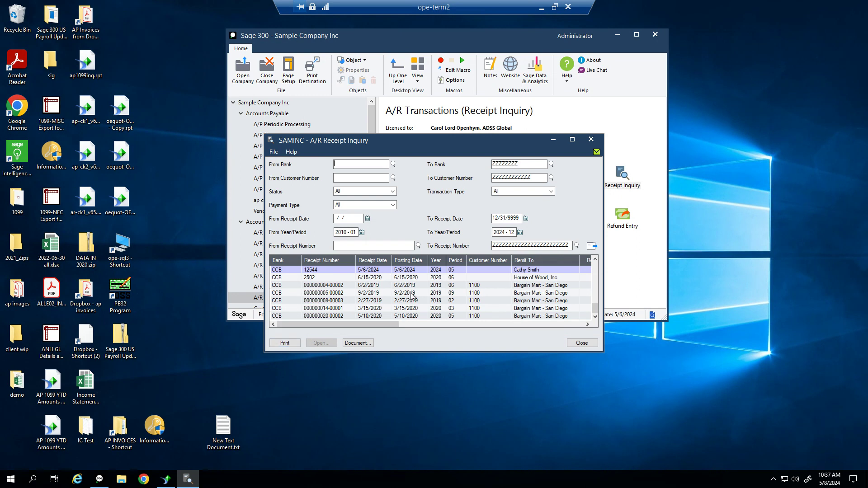
click(591, 141)
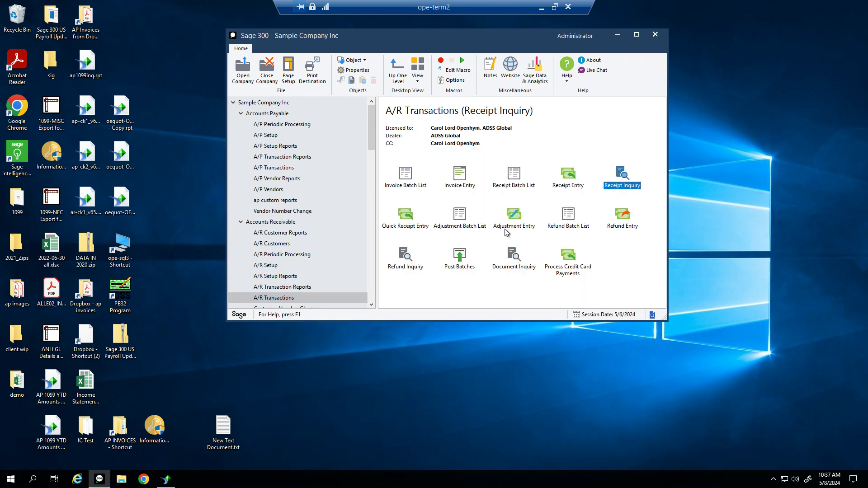
double_click(417, 226)
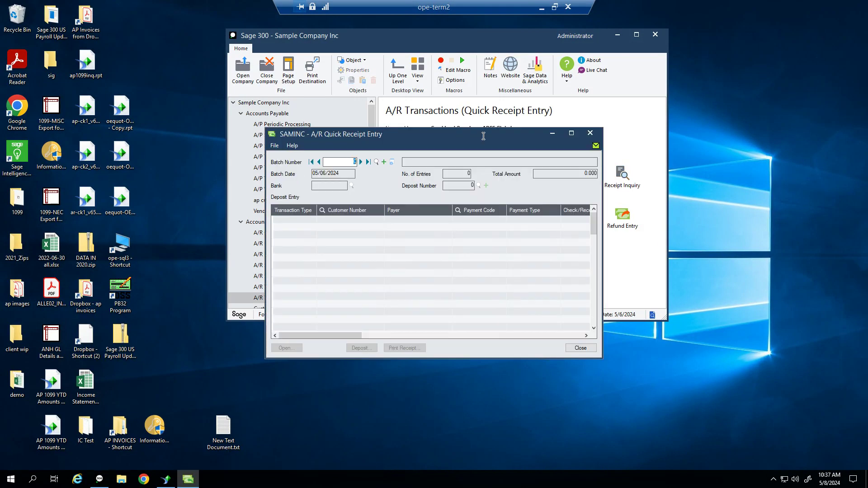
Start a new quick receipt batch and add a receipt line for the customer
click(384, 162)
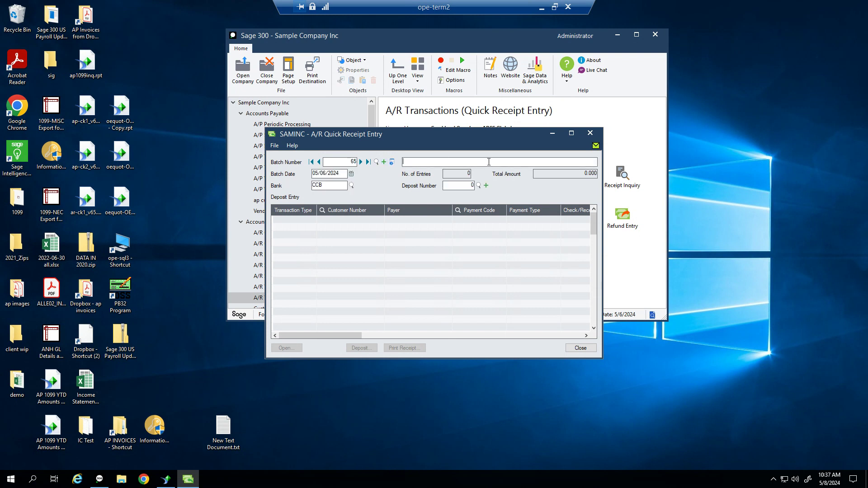
click(297, 218)
click(357, 222)
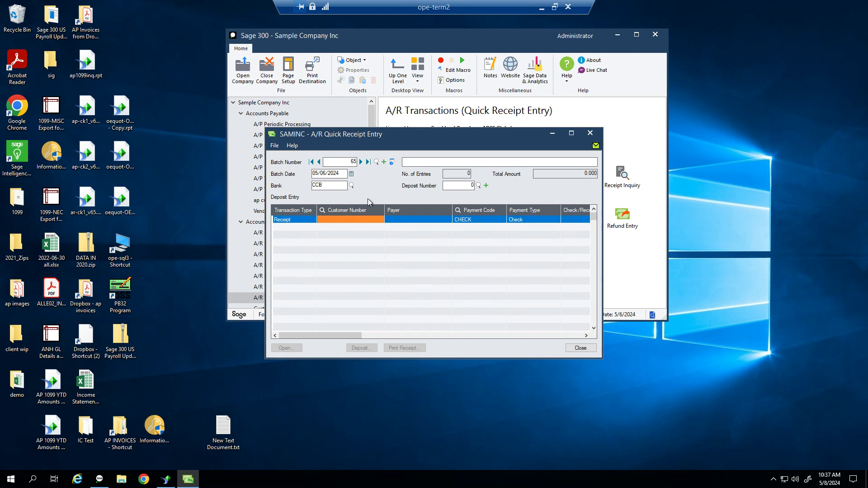
text(1200)
key(Tab)
key(Tab)
key(Tab)
key(Tab)
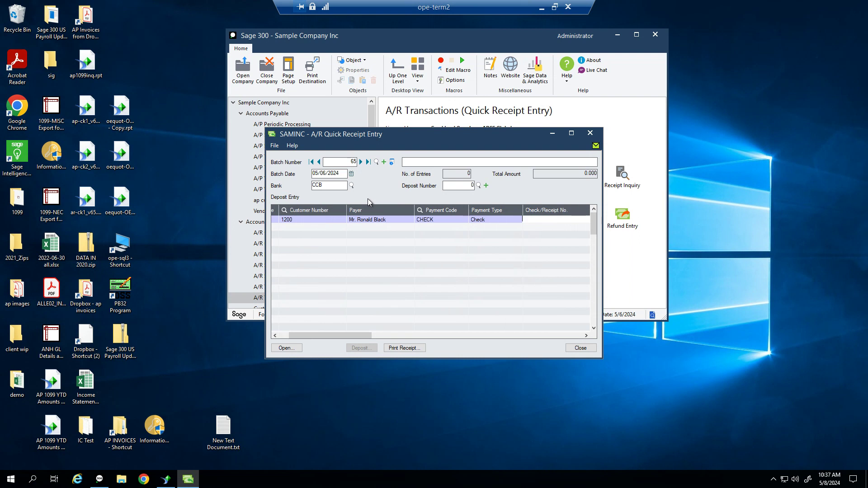
Enter check number 1200, accept the posting date, and set the amount to 1,500.00
key(Tab)
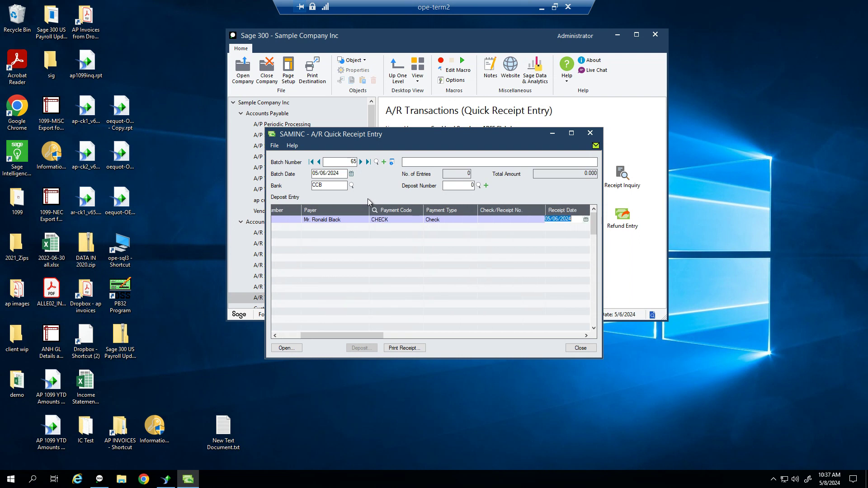
key(shift+Tab)
text(1200)
key(Tab)
key(Tab)
key(Tab)
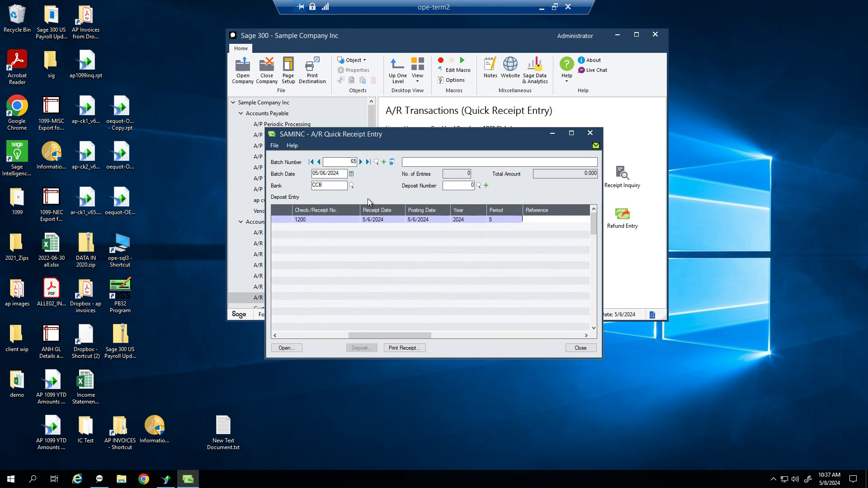
key(Tab)
key(Tab)
key(Tab)
key(Tab)
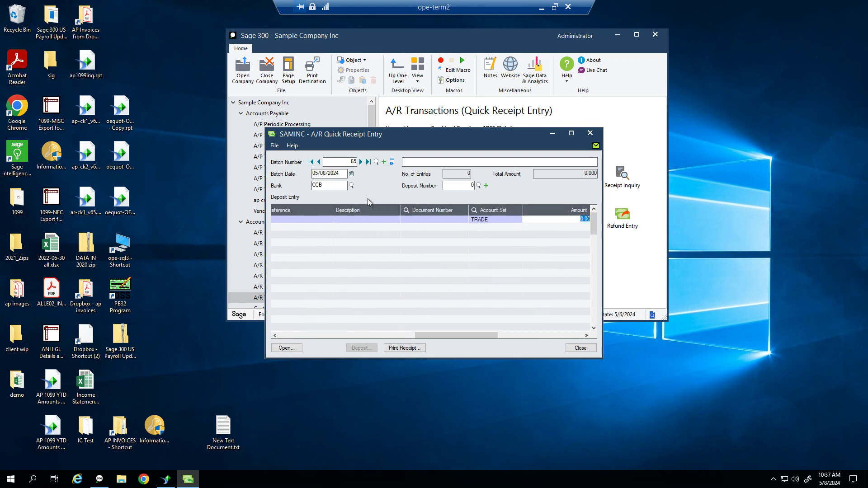
text(1500)
Commit the 1,500.00 receipt line, clear the error, and discard the blank extra line
click(305, 221)
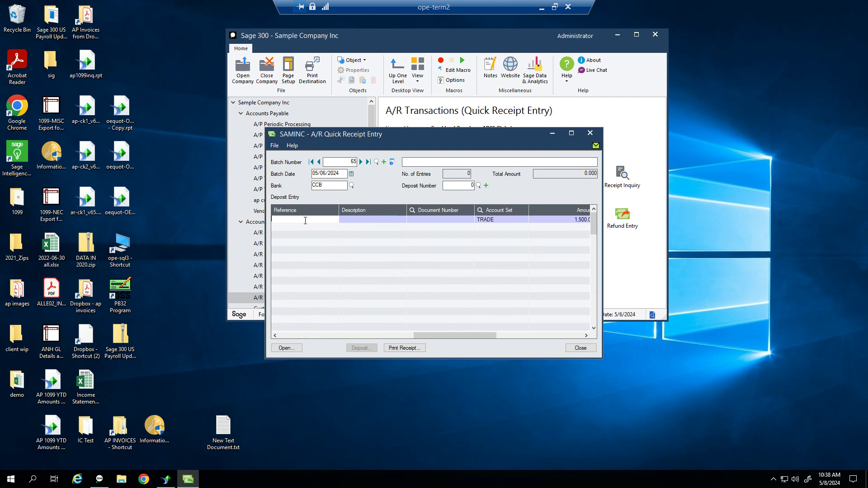
key(Insert)
key(Insert)
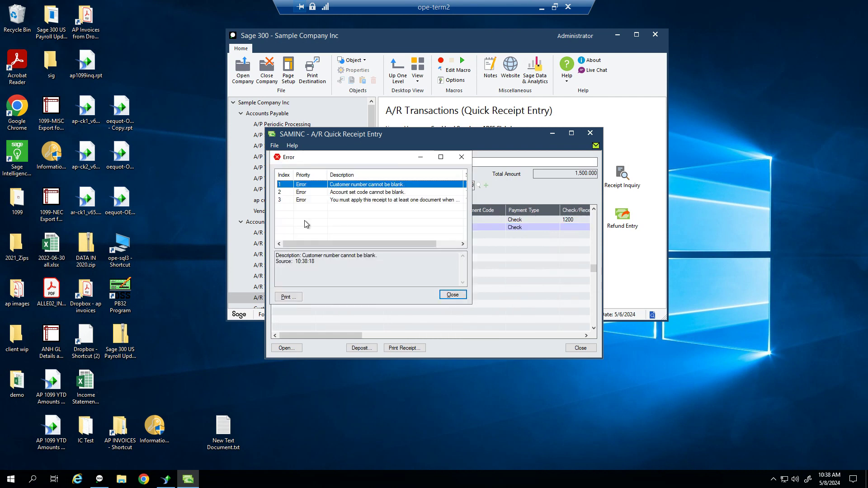
key(Return)
key(Insert)
key(Return)
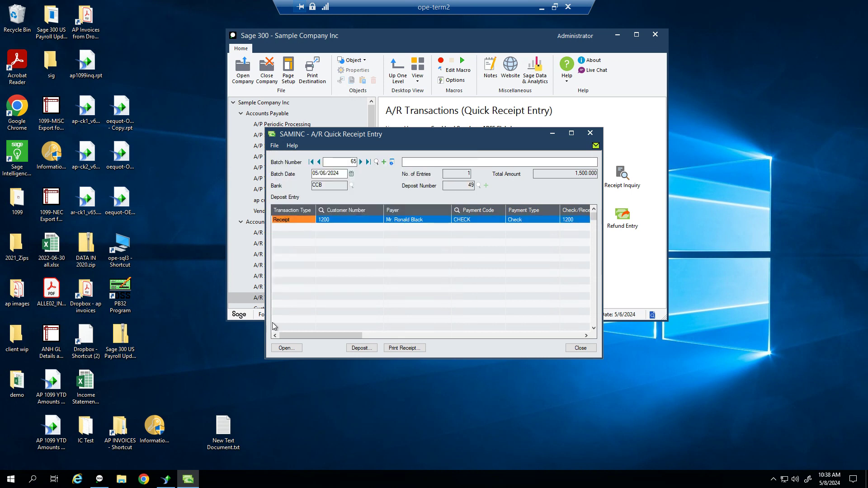
click(290, 349)
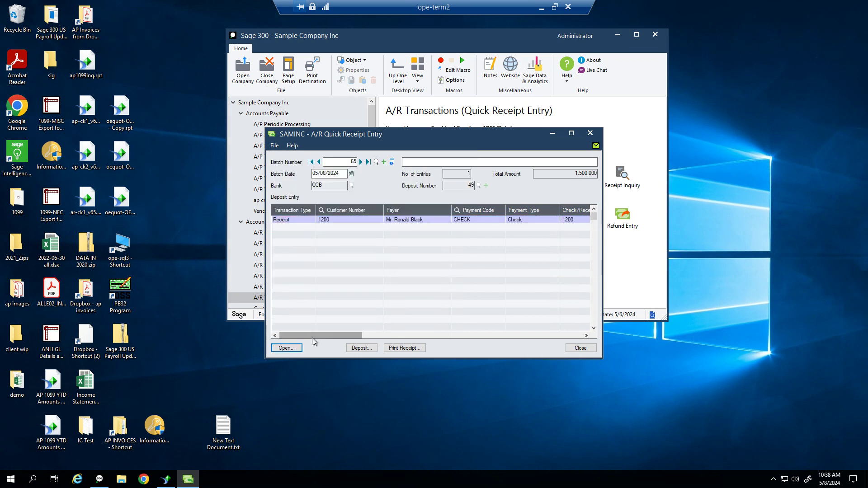
Apply the receipt as 50.00 and 1,450.00 to two invoices and save it
click(296, 351)
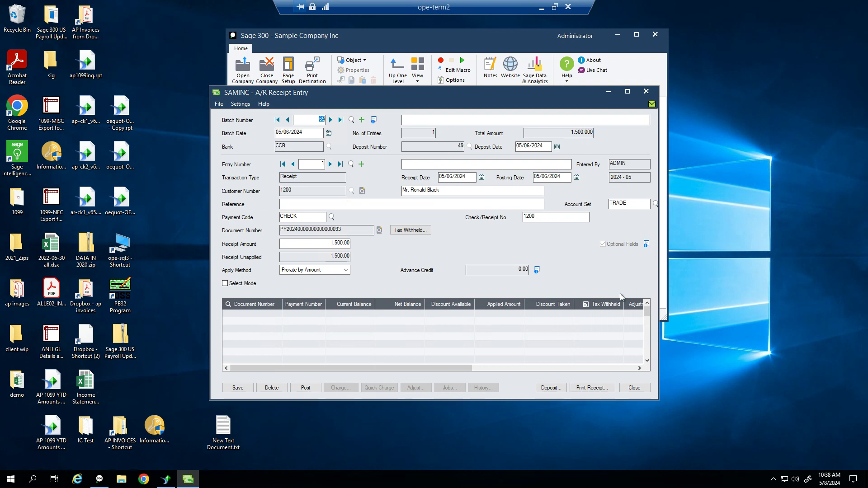
click(230, 284)
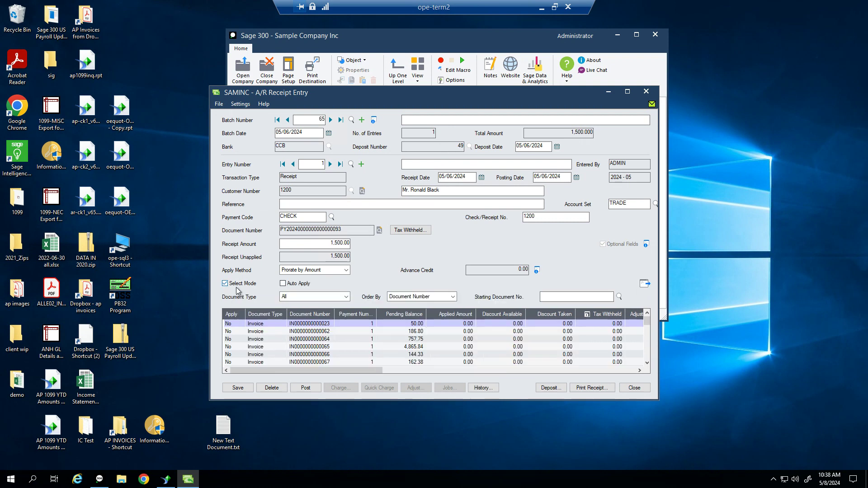
click(233, 325)
double_click(232, 326)
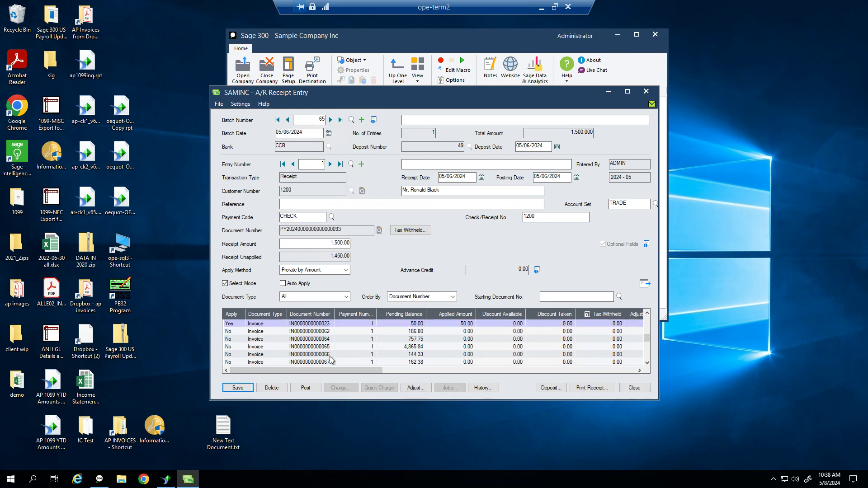
double_click(225, 347)
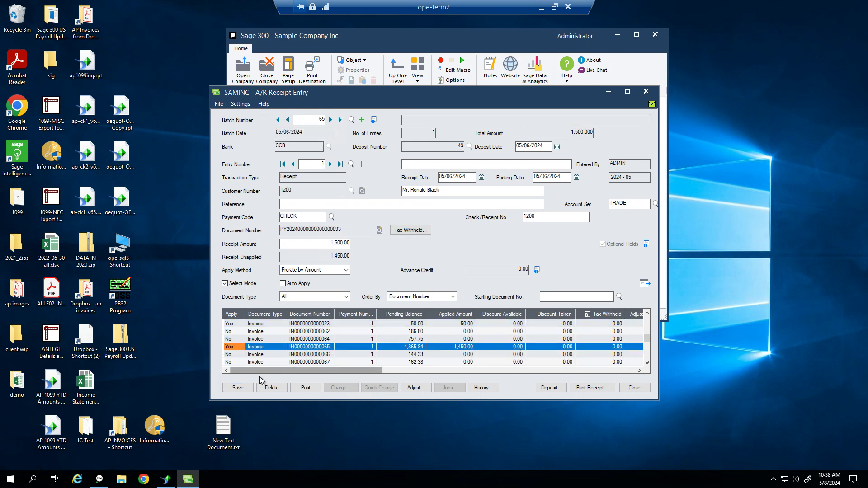
click(237, 387)
Close the detailed and quick receipt entry windows
click(635, 387)
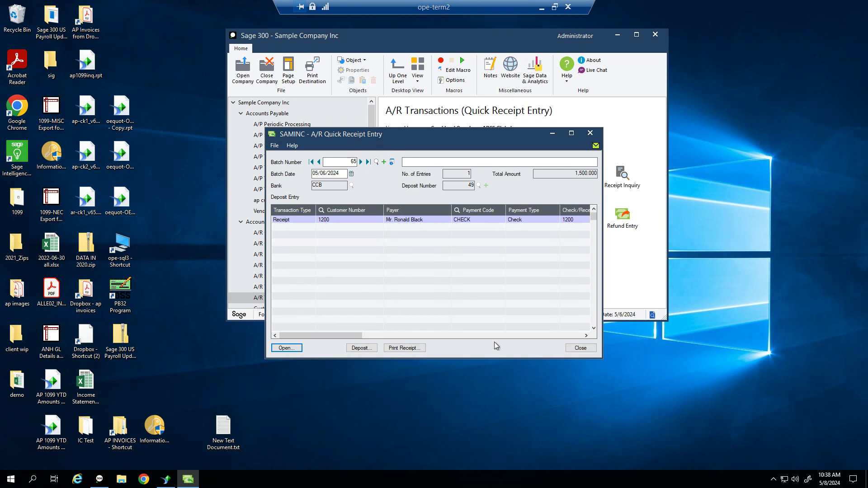
click(578, 347)
click(579, 348)
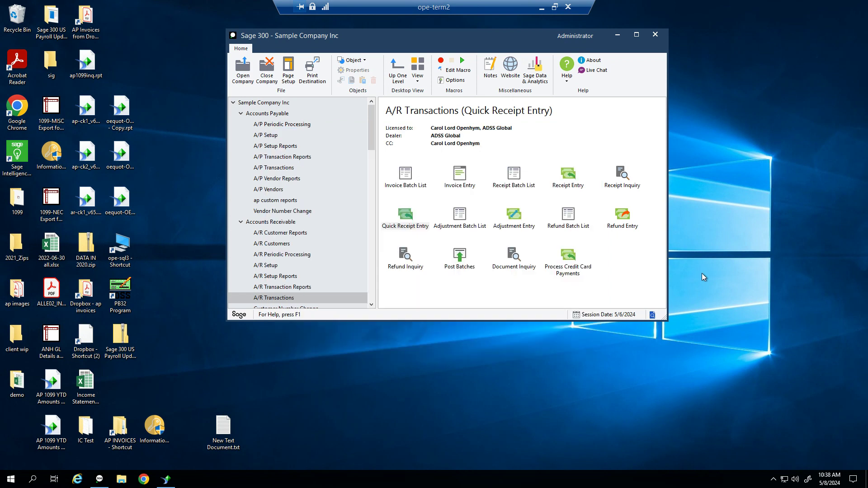
Create a new adjustment batch with the description 'cleanup'
double_click(466, 227)
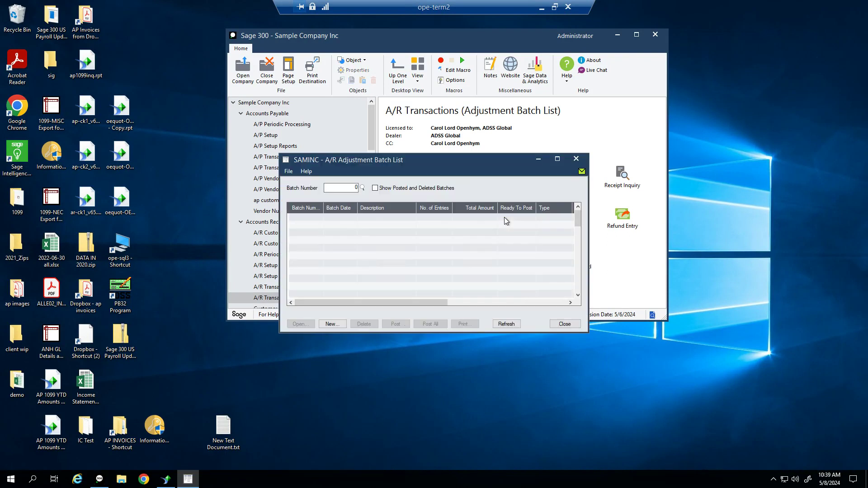
drag(480, 164, 496, 69)
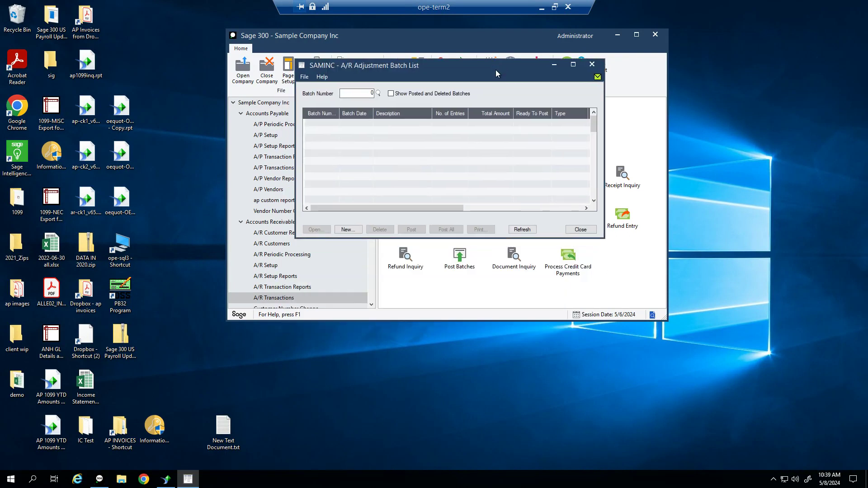
click(348, 230)
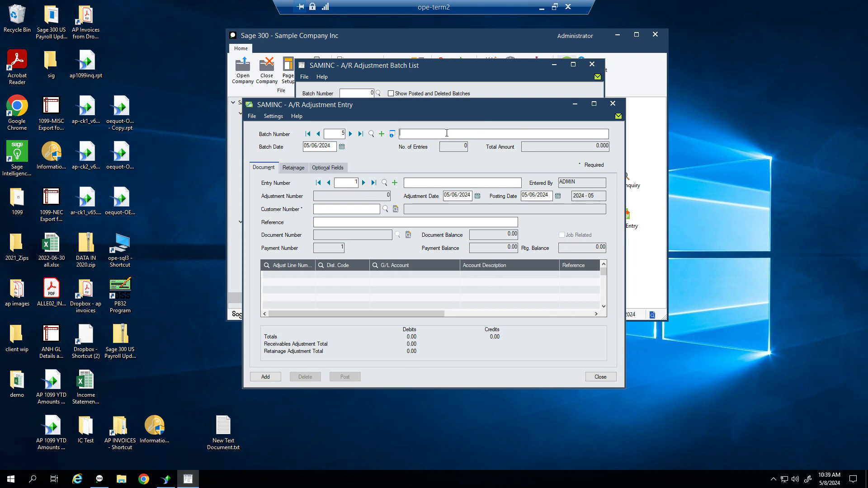
text(cleanup)
key(Tab)
key(Tab)
key(Tab)
key(Tab)
Enter the customer, accept the adjustment date, and pick the invoice to adjust
key(Tab)
key(Tab)
text(120)
key(Tab)
drag(471, 194, 420, 193)
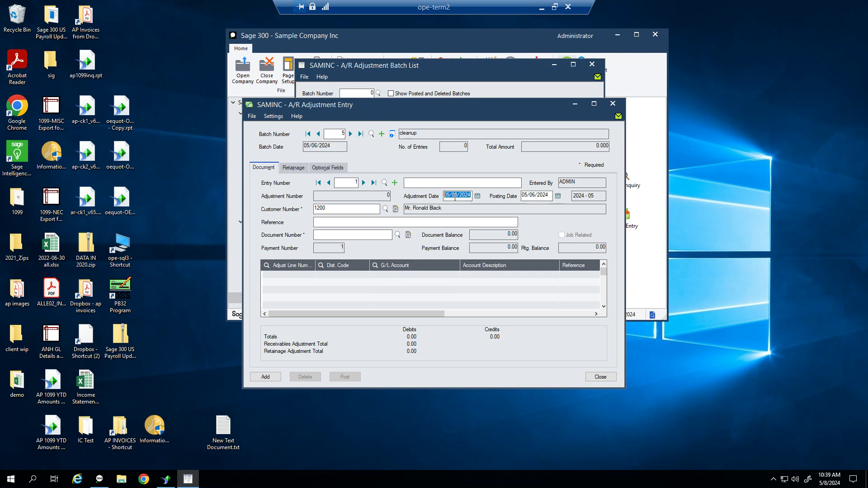
key(Tab)
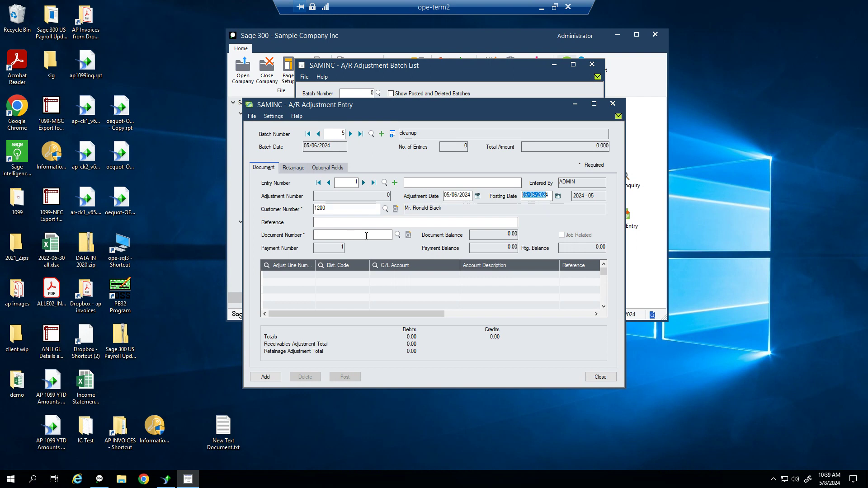
click(397, 236)
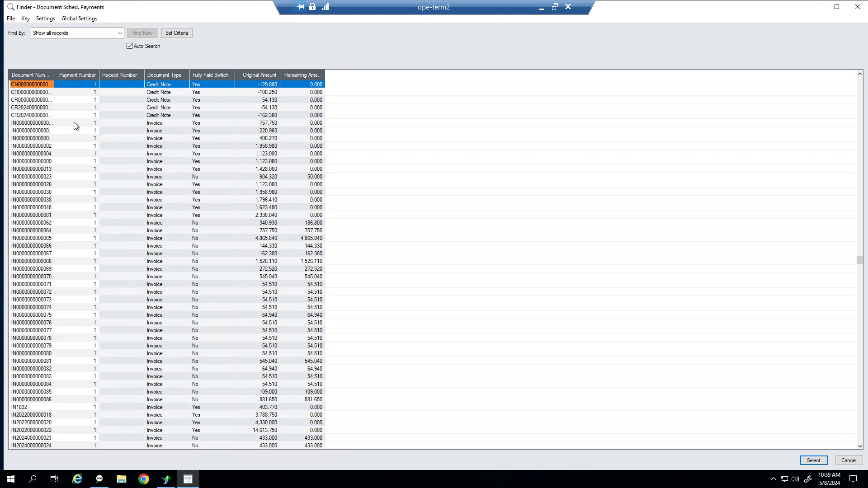
double_click(49, 126)
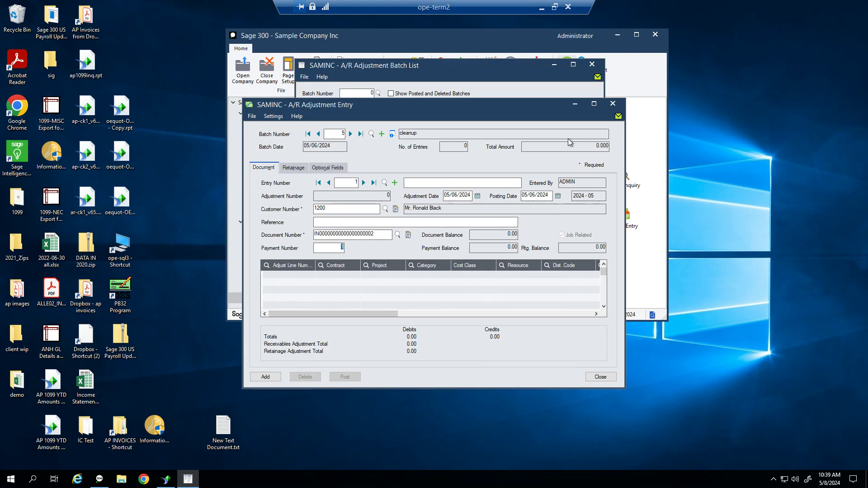
key(Tab)
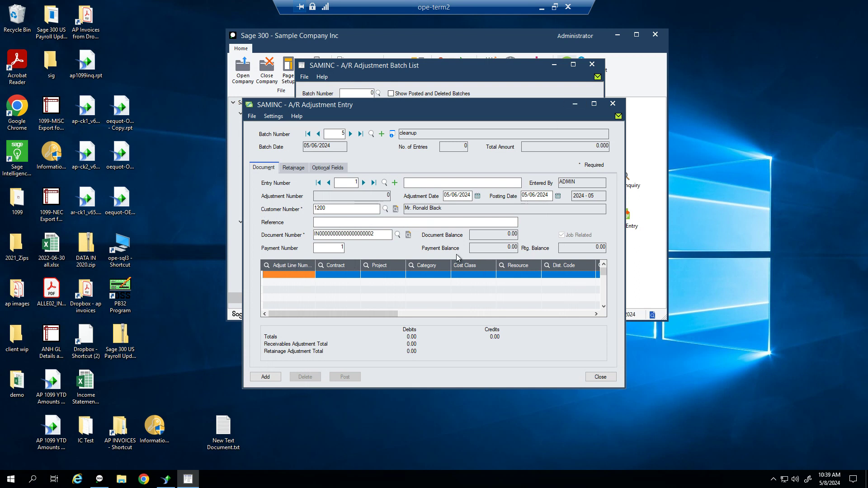
Fill line 1 from invoice detail 1: contract 120-1200-10, code ITEM, G/L 2035, window maximized
click(265, 267)
click(131, 136)
click(130, 130)
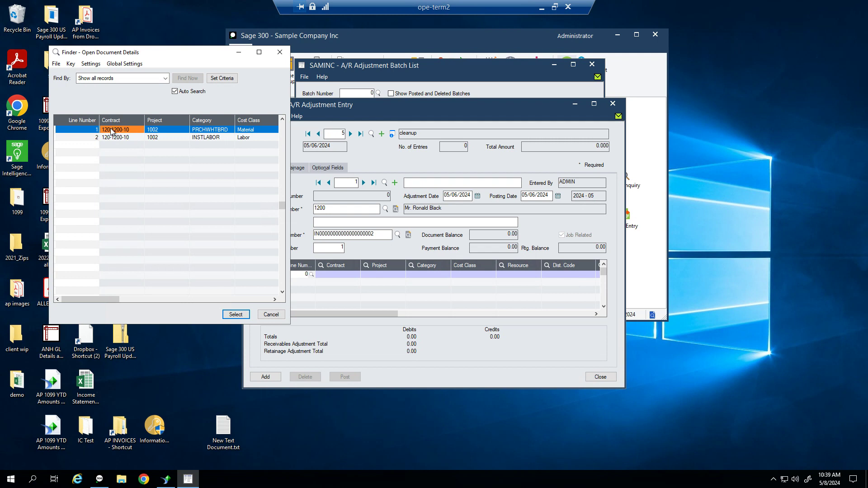
double_click(111, 132)
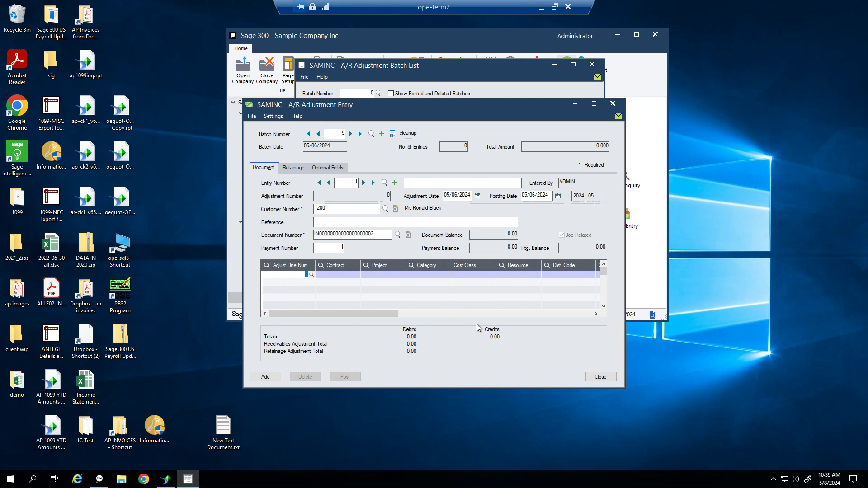
key(Tab)
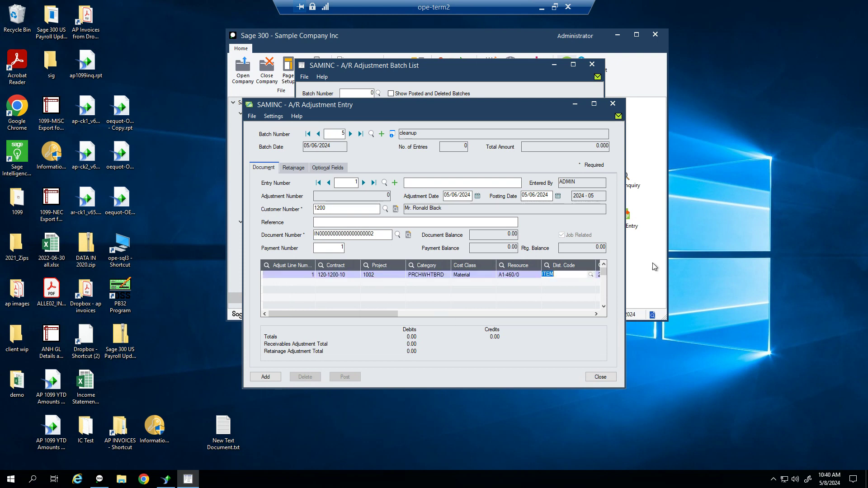
key(Tab)
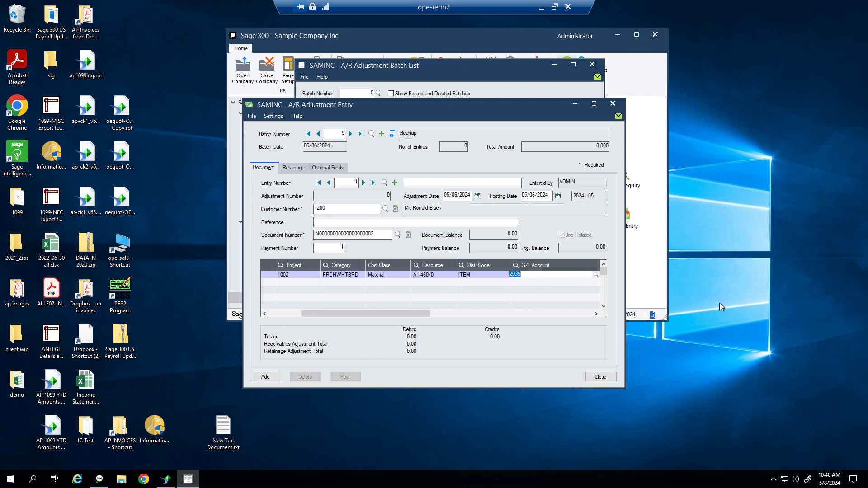
key(Tab)
key(Tab)
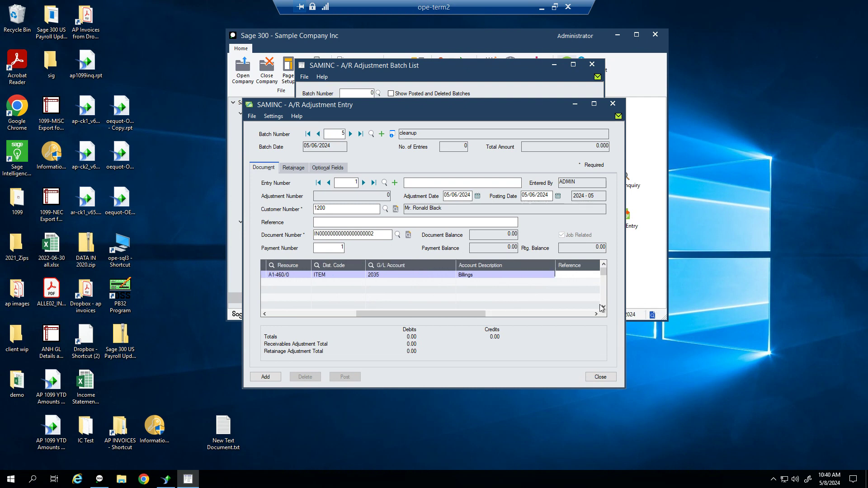
key(Tab)
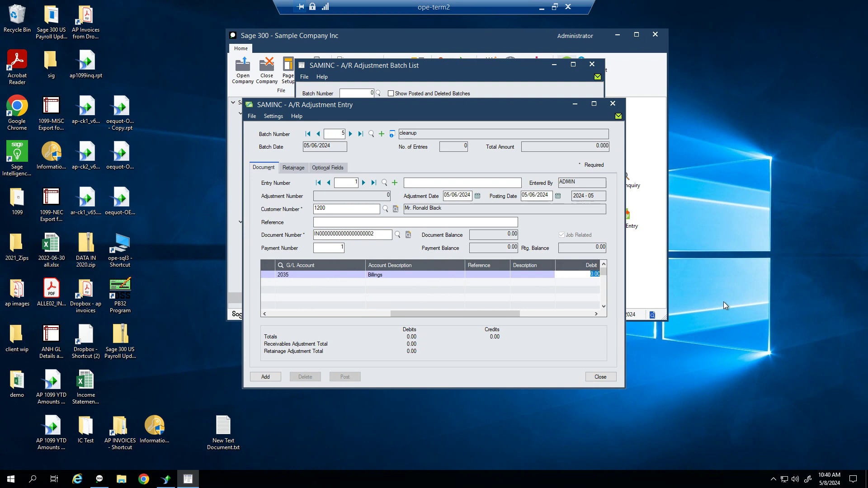
click(594, 104)
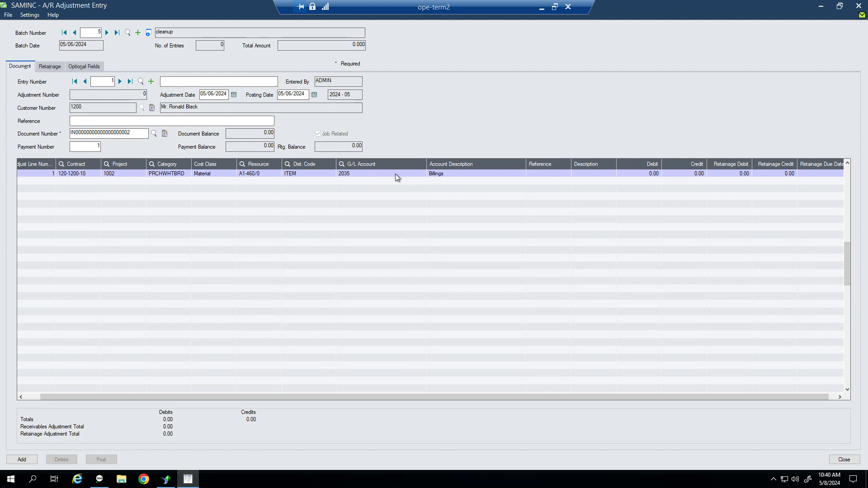
Enter a 10.00 debit on line 1 and add the adjustment entry to batch 5
click(651, 175)
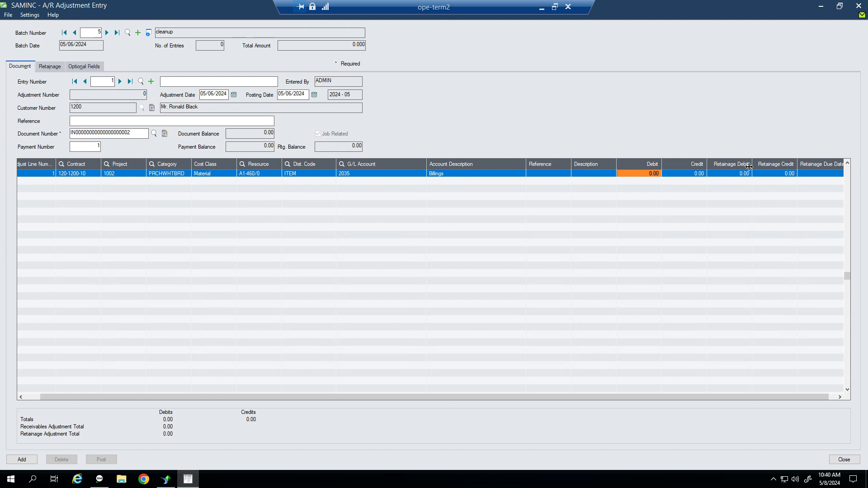
text(10)
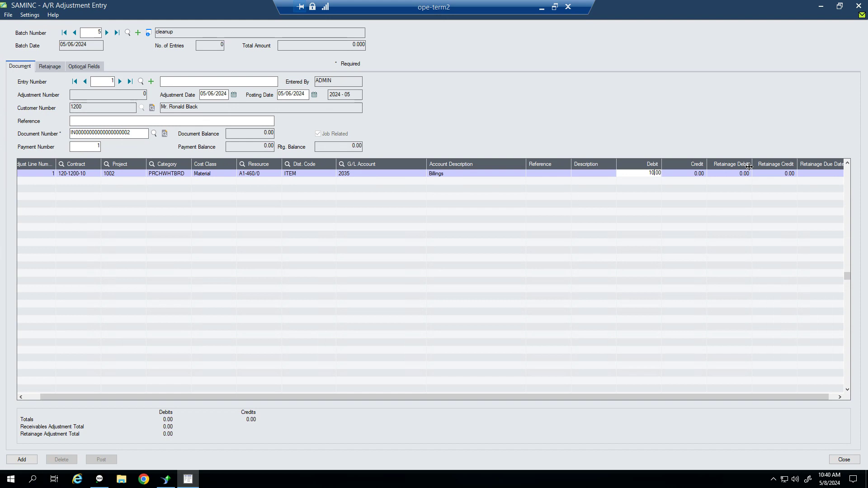
key(Insert)
key(Up)
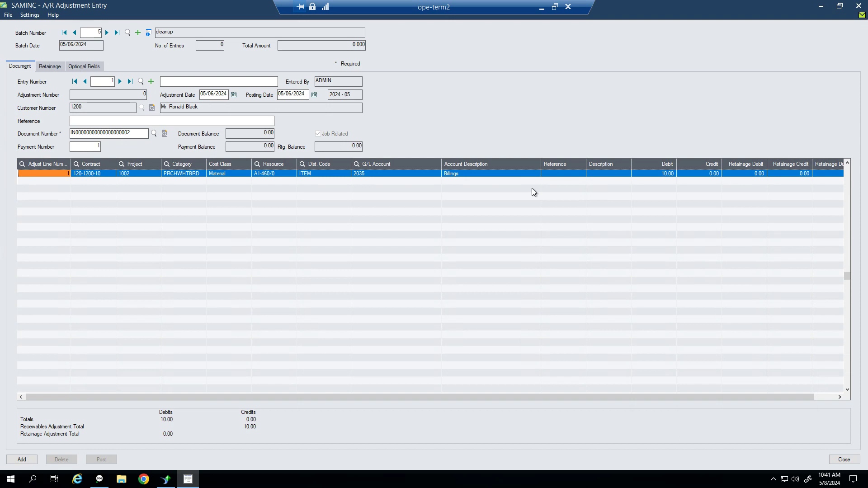
click(22, 459)
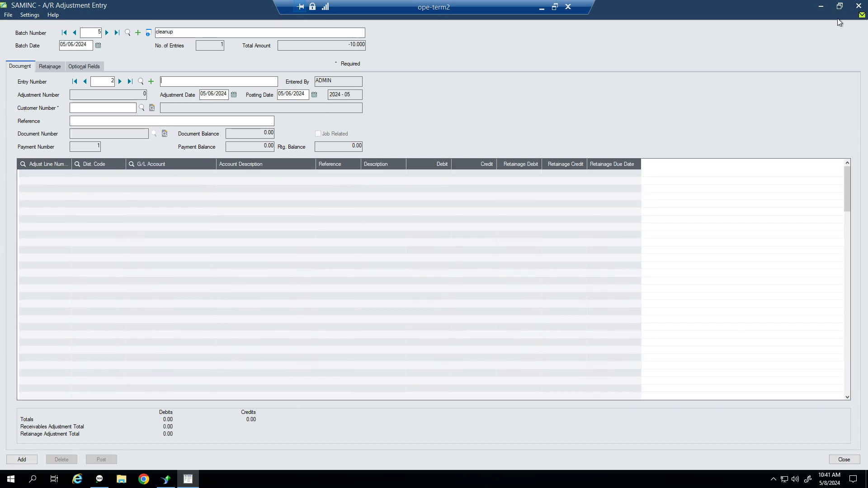
Mark adjustment batch 5 ready, post it, and refresh the list after the warning
click(858, 5)
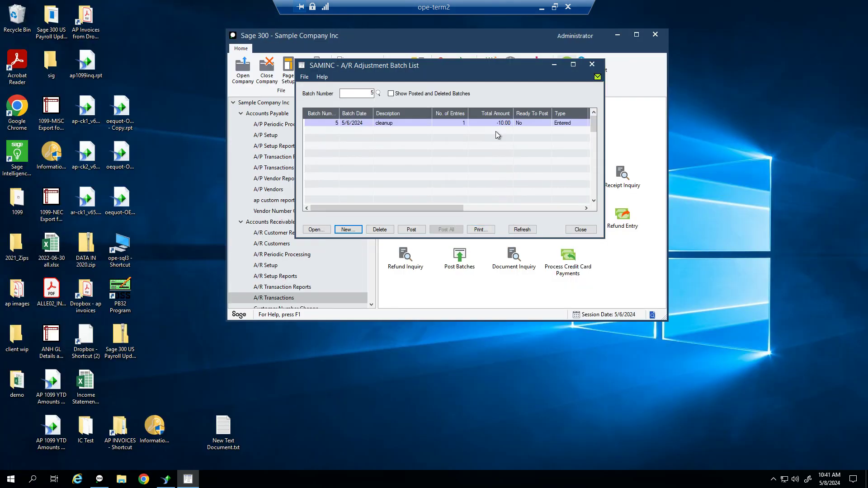
double_click(527, 124)
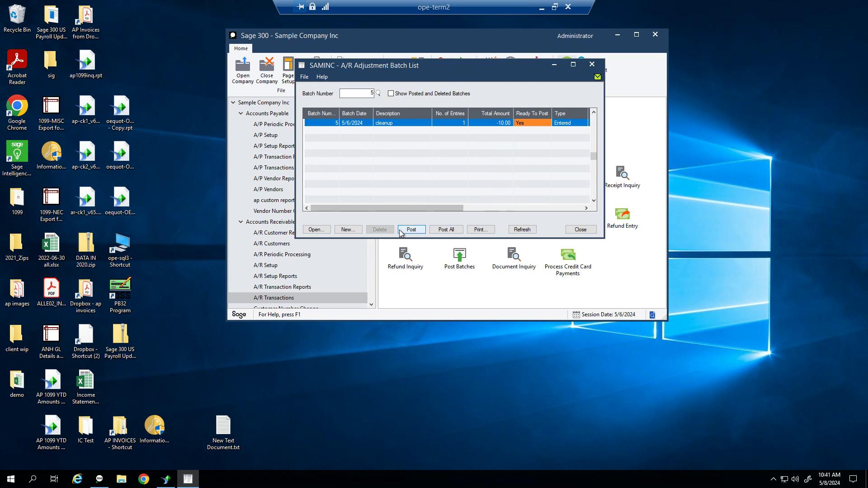
click(411, 229)
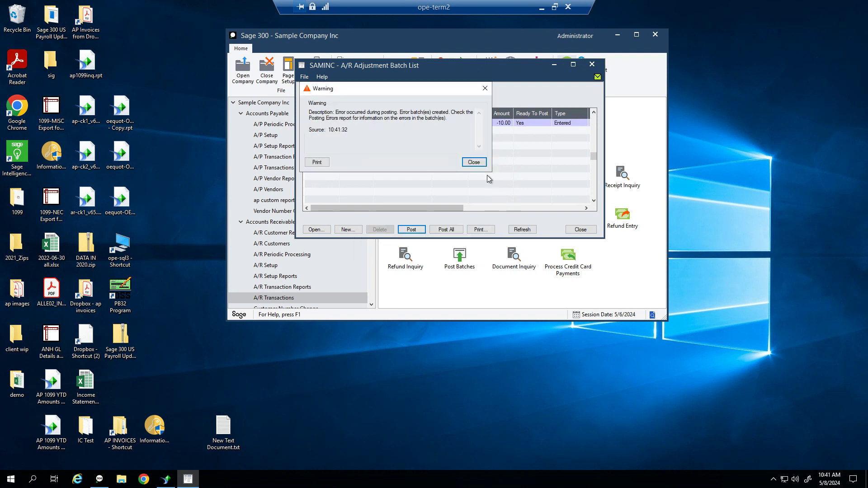
click(474, 162)
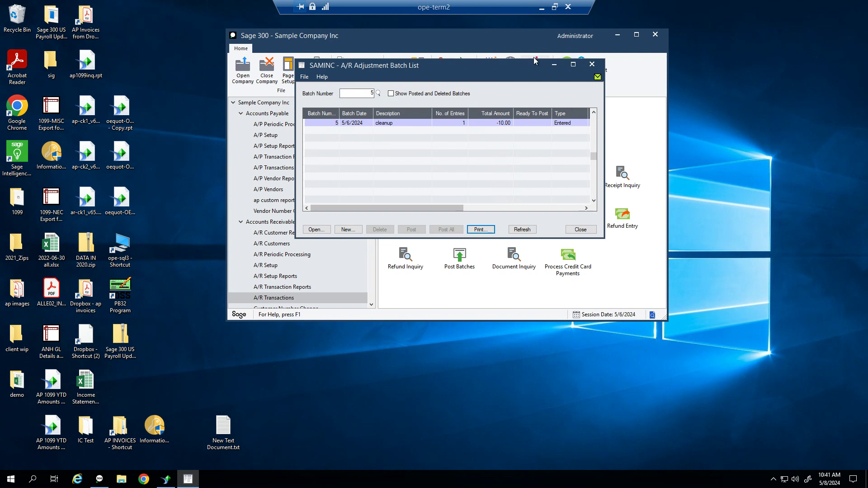
click(522, 230)
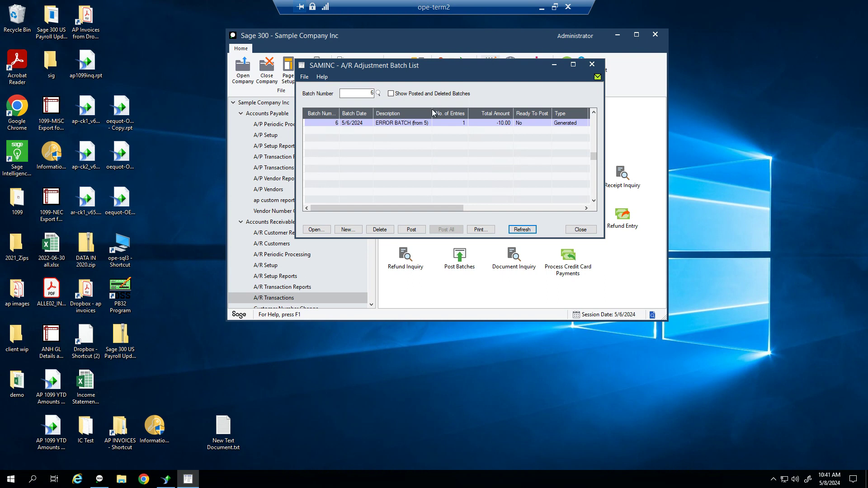
Show posted and deleted batches and check batch 5's status and posting sequence
drag(432, 113, 486, 113)
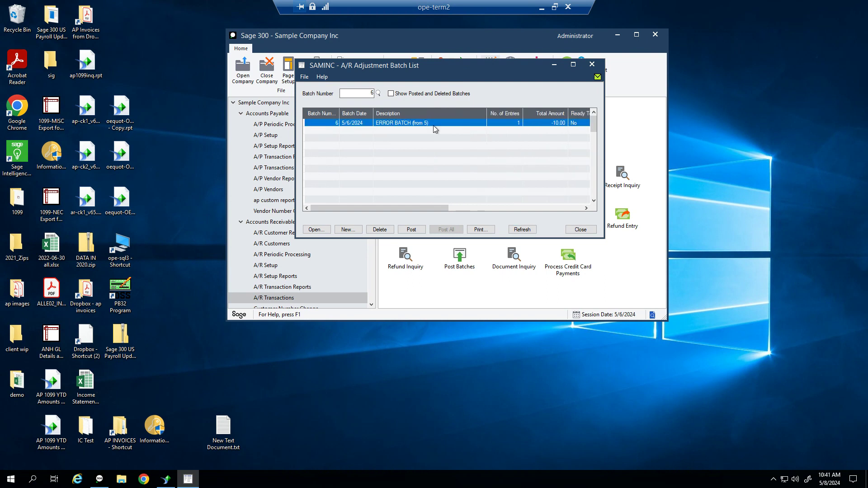
drag(467, 72, 673, 107)
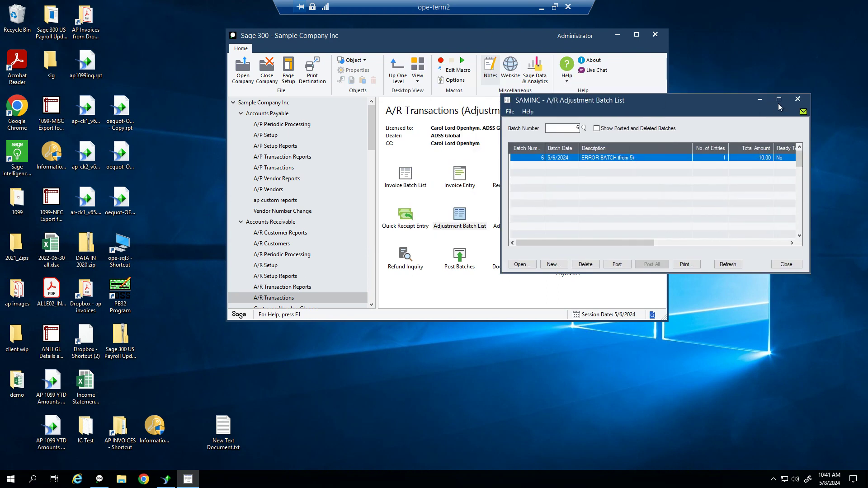
click(617, 131)
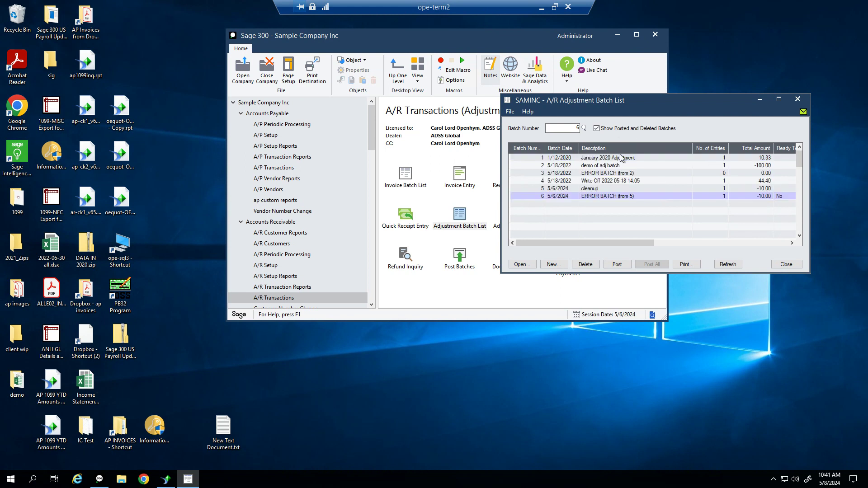
click(596, 190)
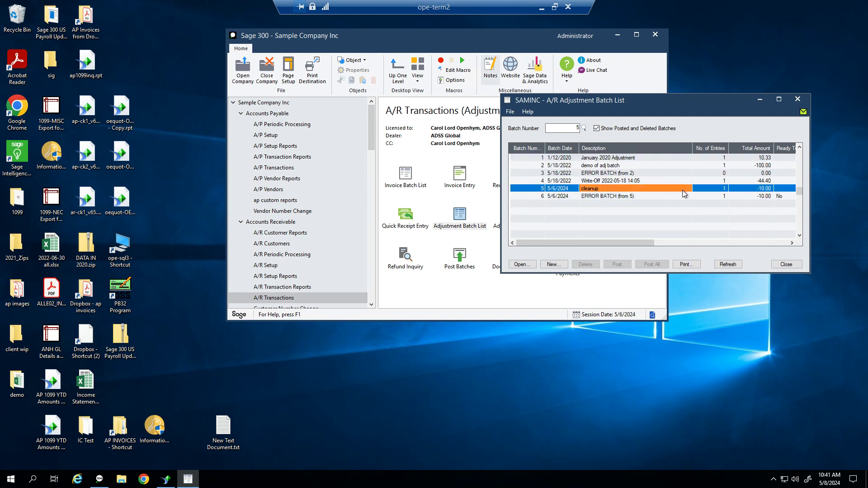
key(Right)
key(Right)
key(Right)
key(Right)
key(Right)
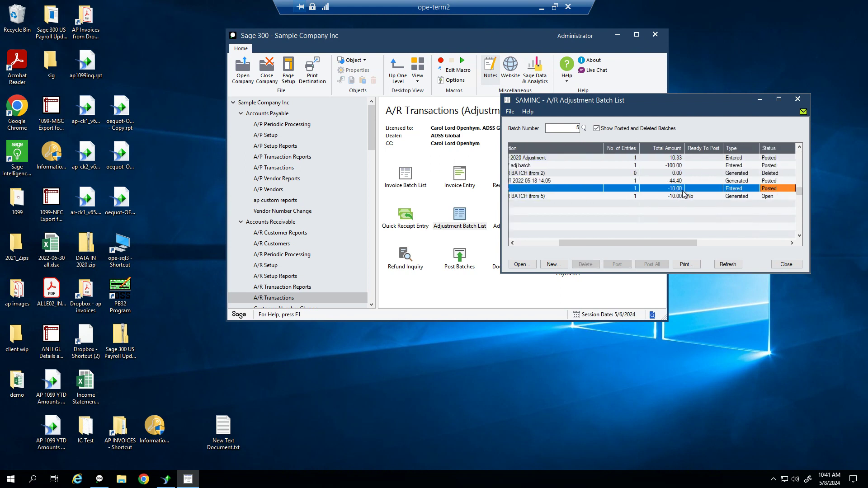
key(Right)
key(Right)
key(Right)
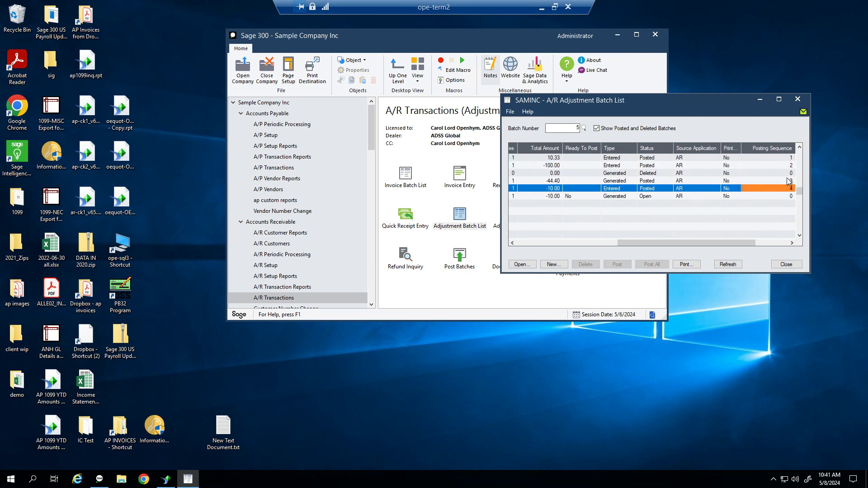
click(282, 287)
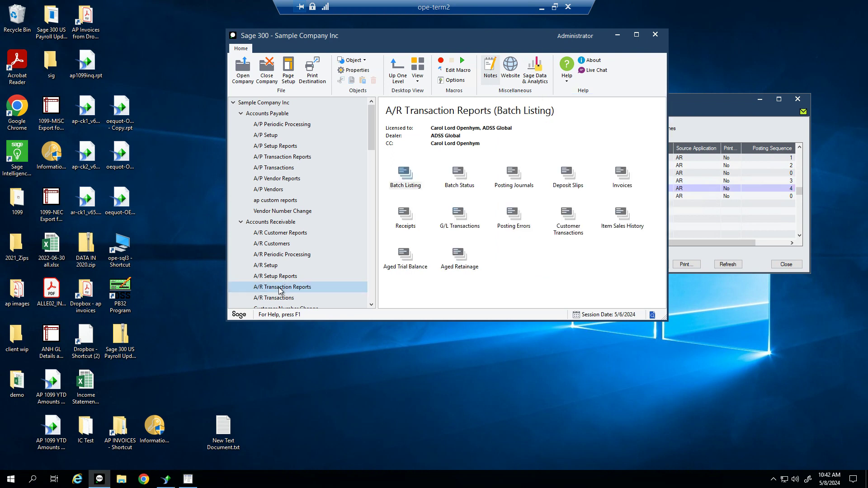
Preview the Posting Errors report for adjustment posting sequence 4 to 4
double_click(508, 231)
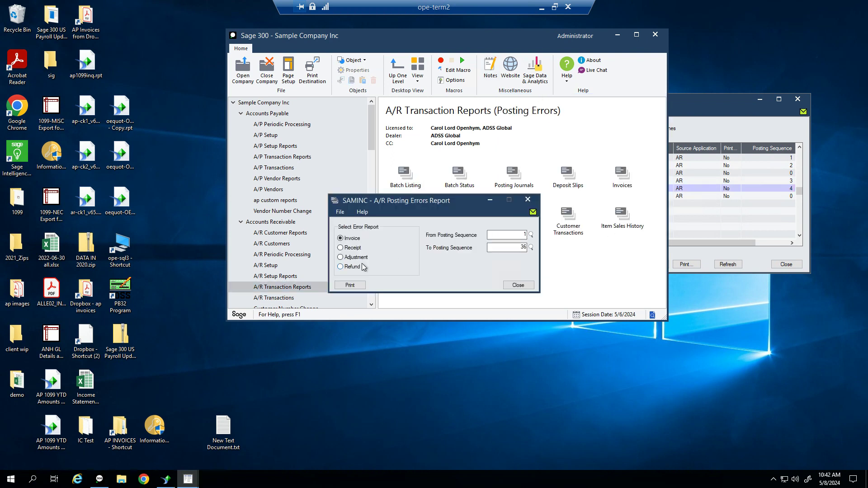
click(355, 257)
click(350, 285)
click(350, 286)
click(339, 167)
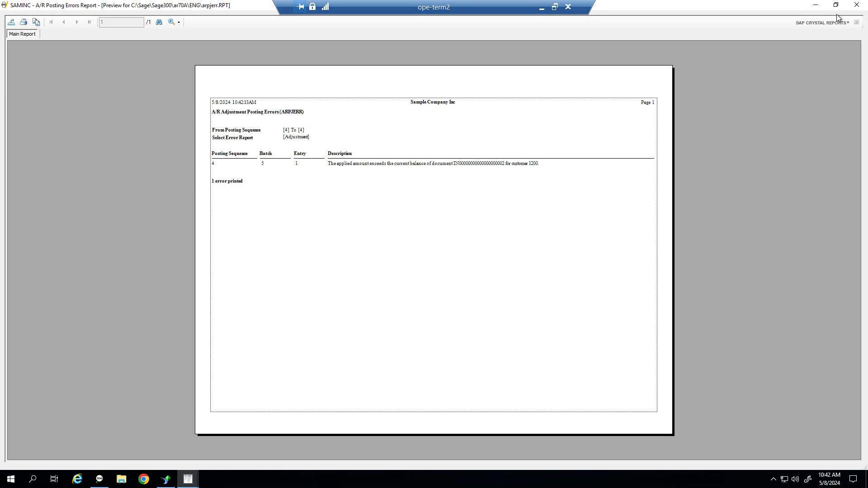
click(863, 10)
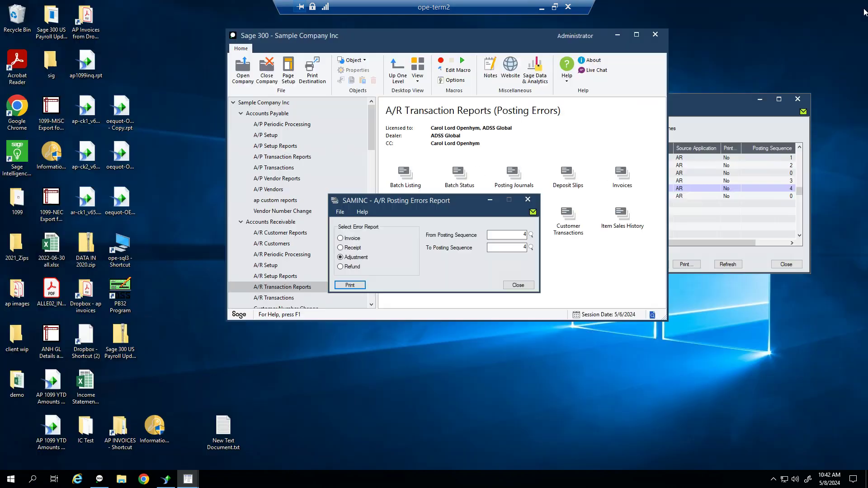
Close the report dialog and adjustment batch list, returning to A/R Transactions
click(518, 285)
click(512, 222)
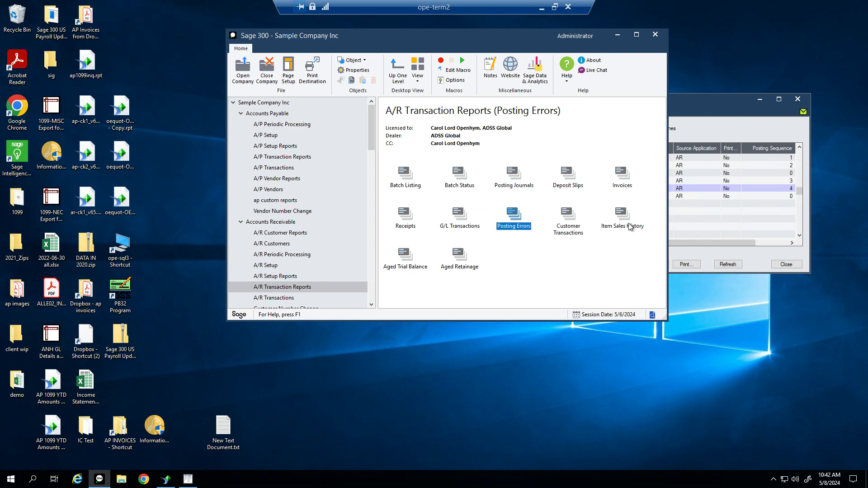
click(696, 218)
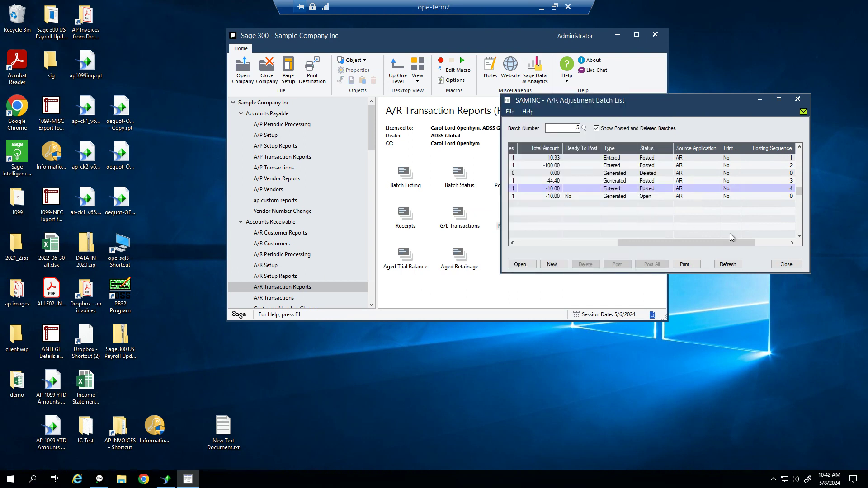
click(779, 270)
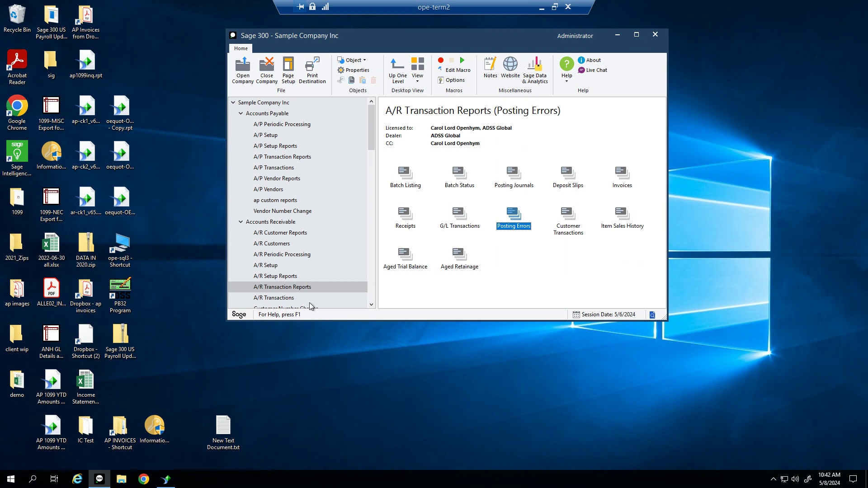
click(285, 297)
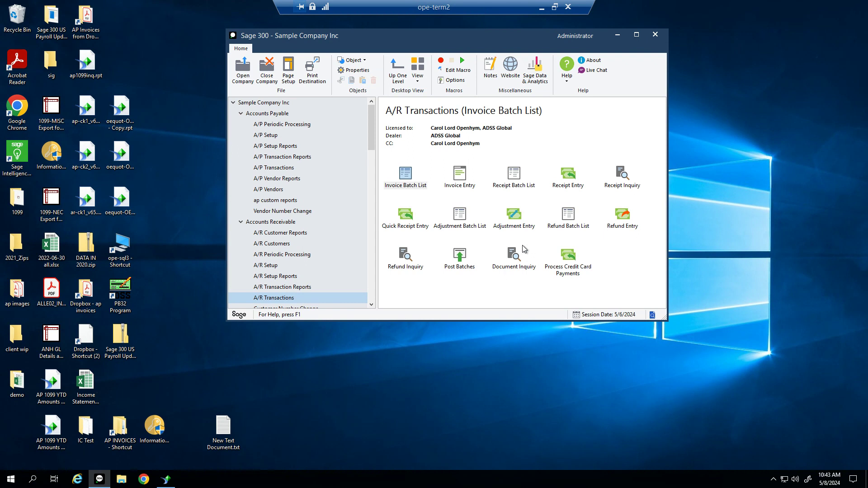
Start a new refund batch described as 'Demo Refund'
click(570, 227)
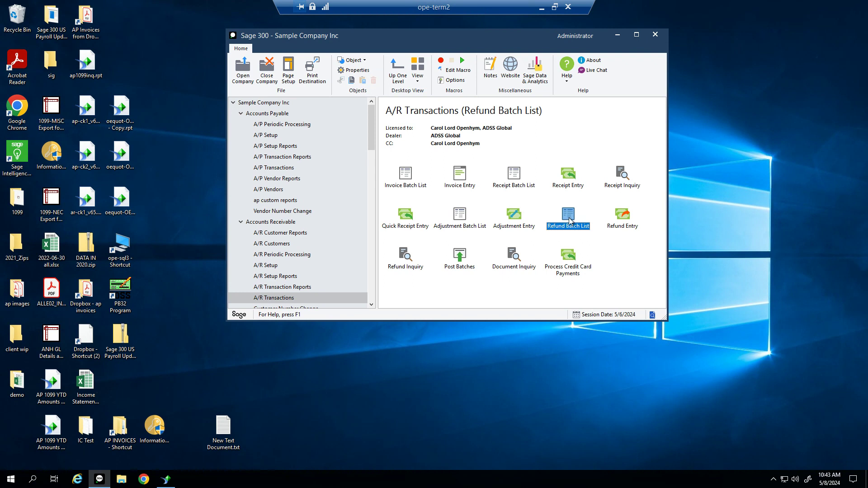
double_click(569, 221)
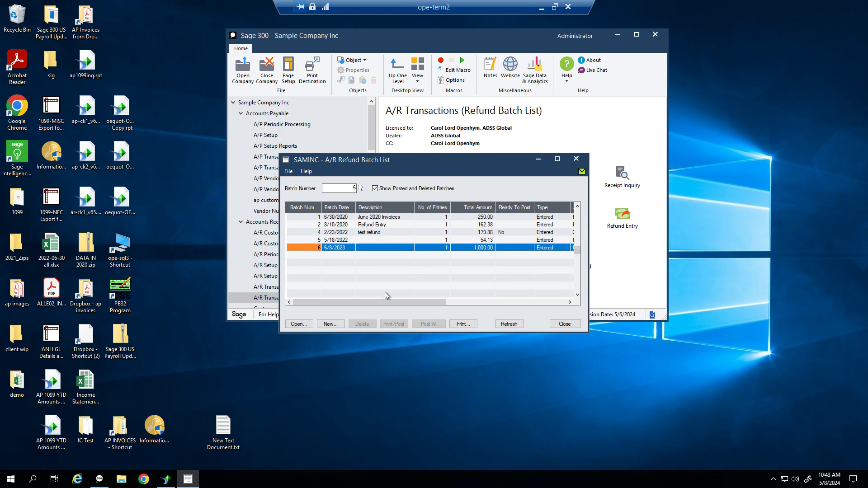
click(330, 324)
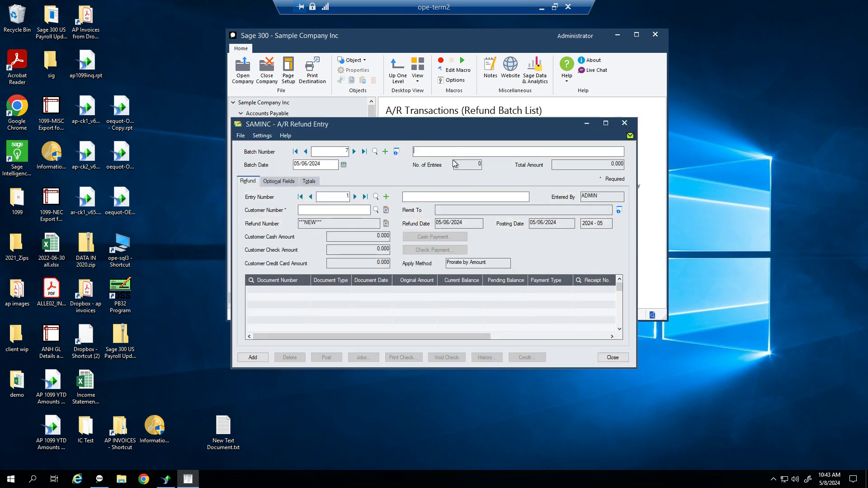
text(Demo Refund)
key(Tab)
Enter the customer and make the refund a printed check from City Commercial Bank
text(120)
key(Tab)
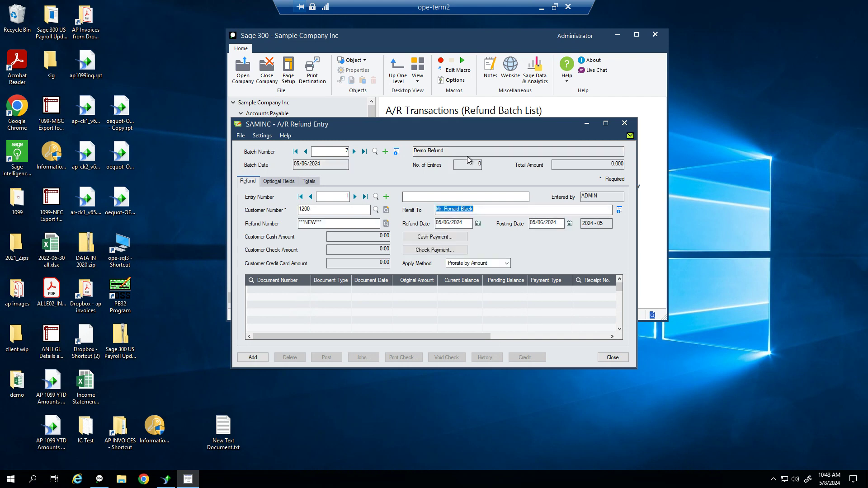
click(436, 250)
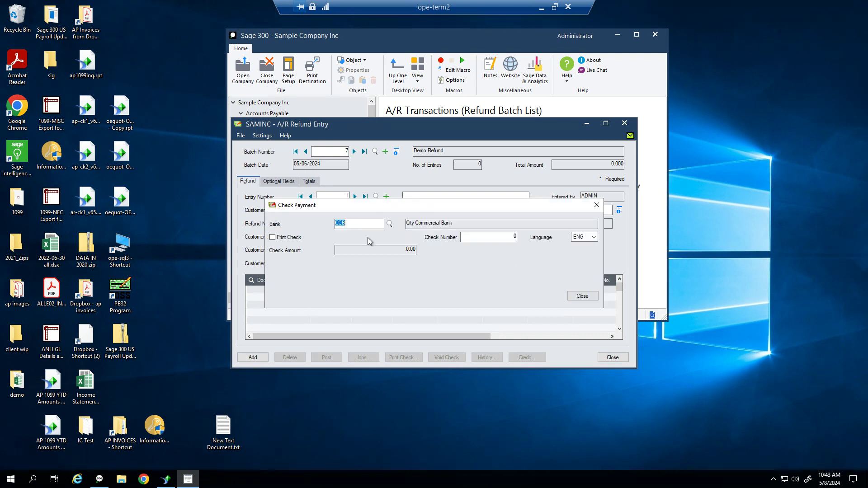
click(273, 237)
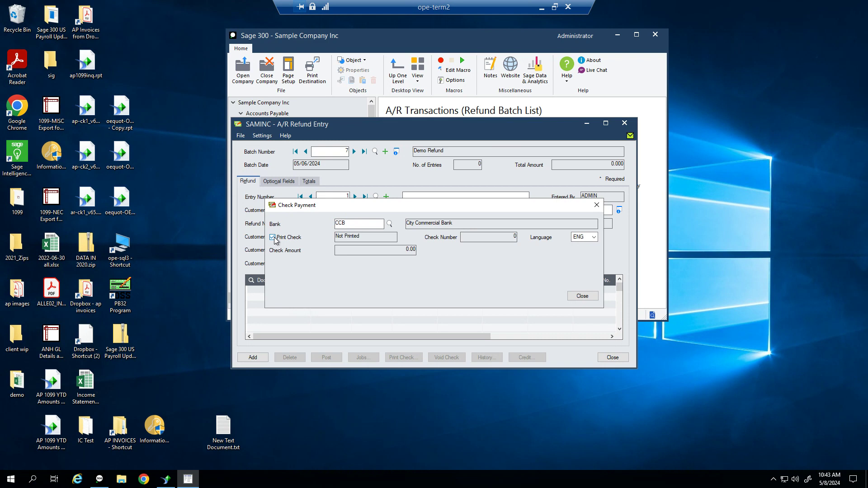
click(582, 296)
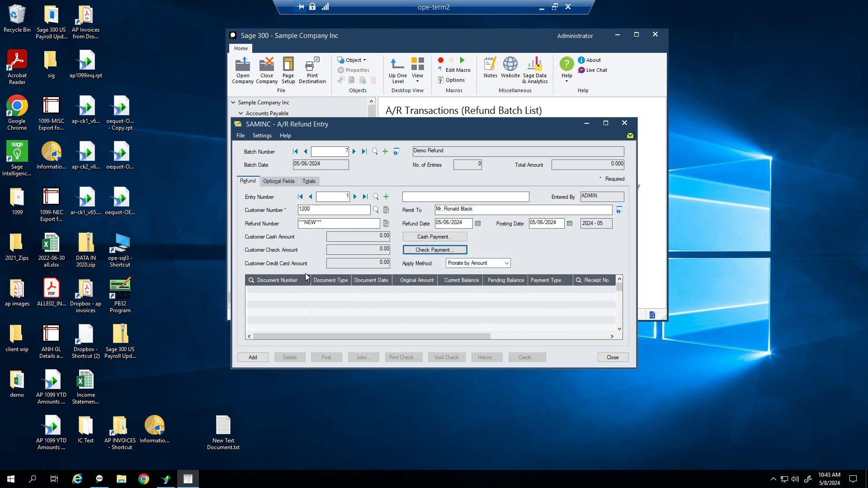
Select the customer's 5/6/2024 unapplied cash document for the refund
click(250, 281)
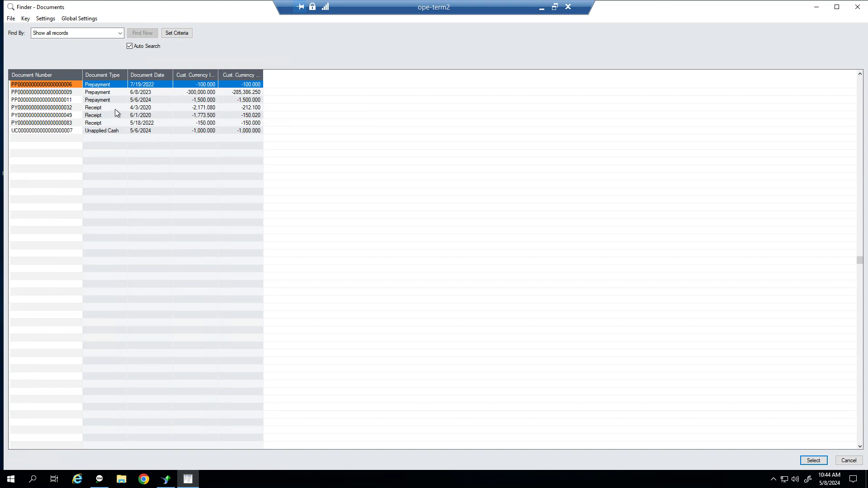
click(112, 131)
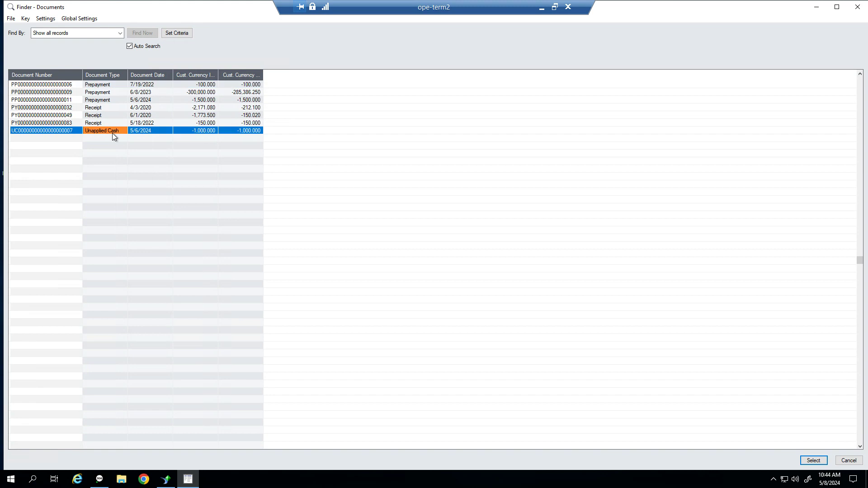
double_click(59, 129)
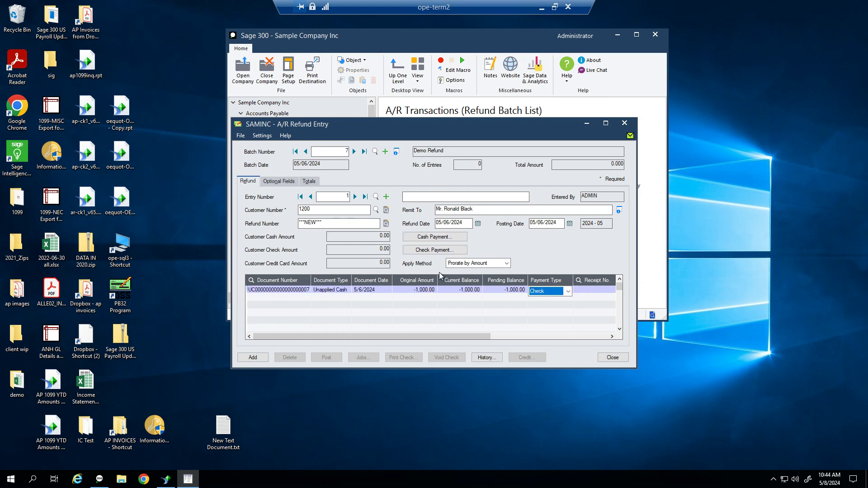
click(605, 123)
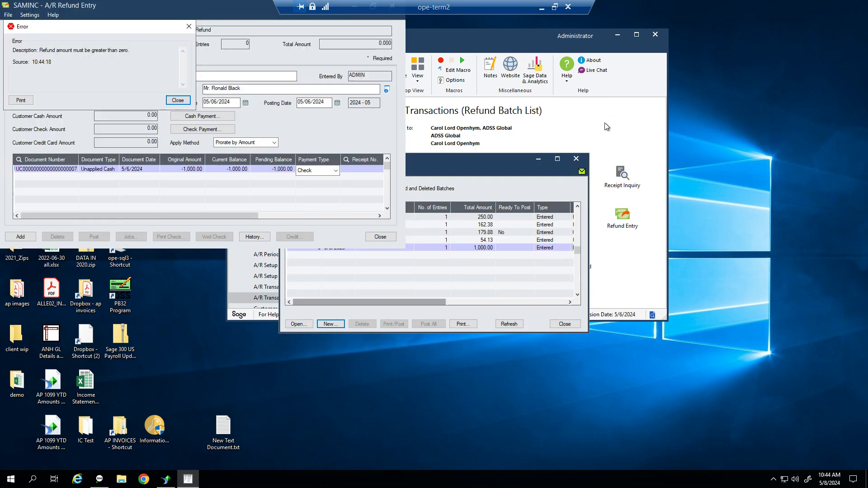
click(174, 99)
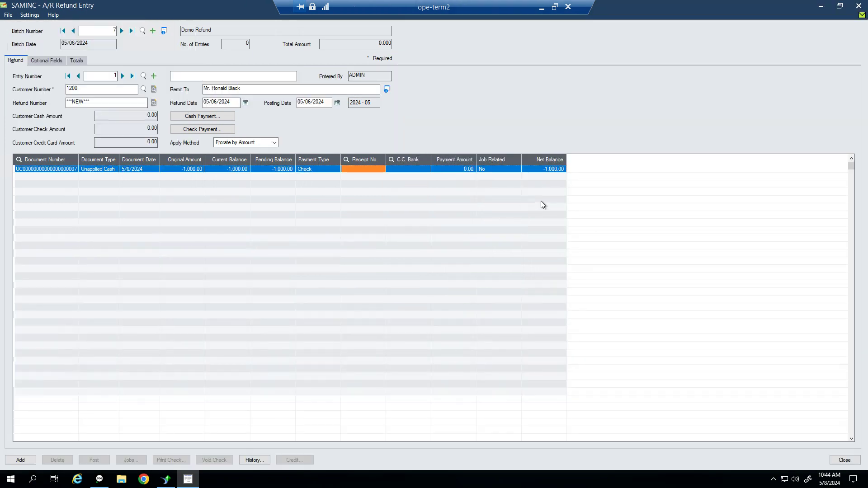
Set the unapplied cash payment amount to 1,000.00 and add the entry
click(466, 167)
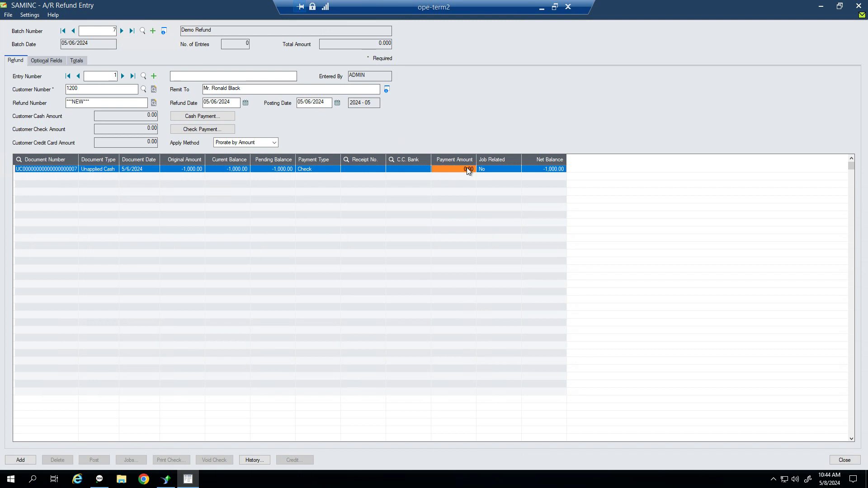
text(1000)
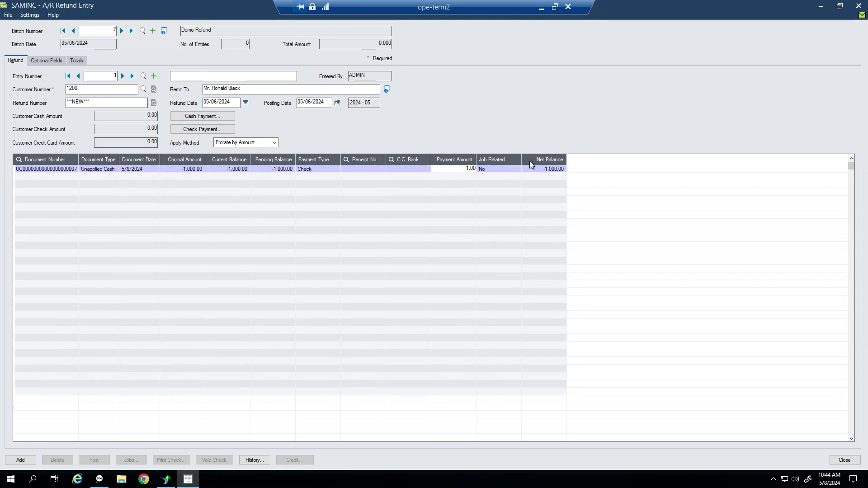
key(Return)
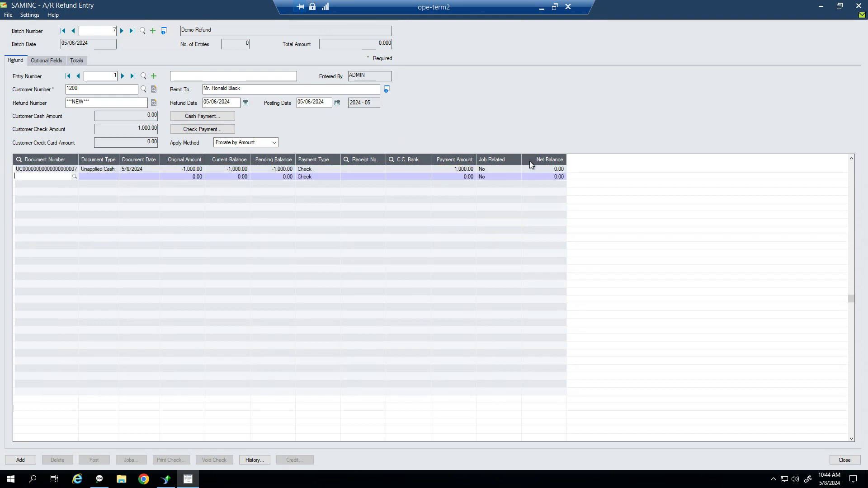
click(444, 169)
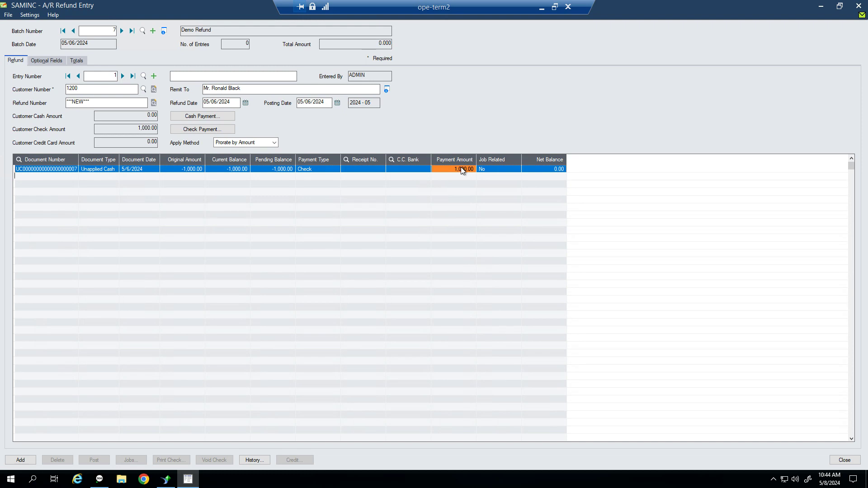
click(540, 170)
click(27, 460)
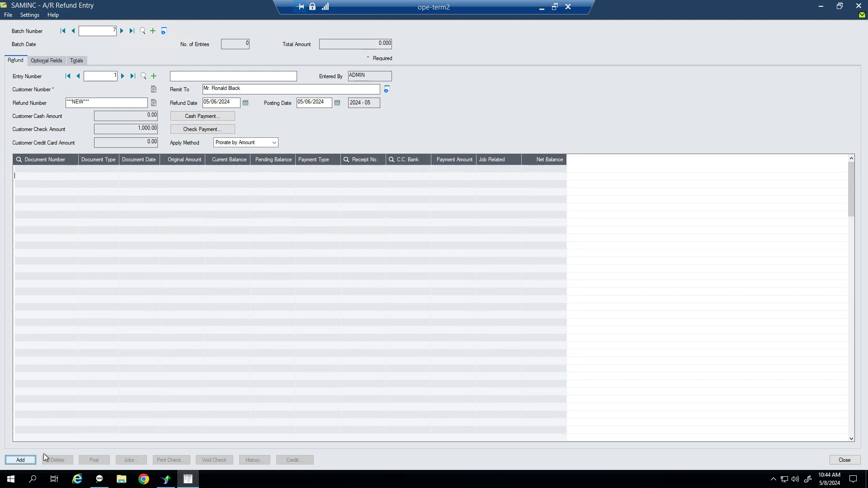
Print the refund check for batch 7 and confirm it printed correctly
click(859, 6)
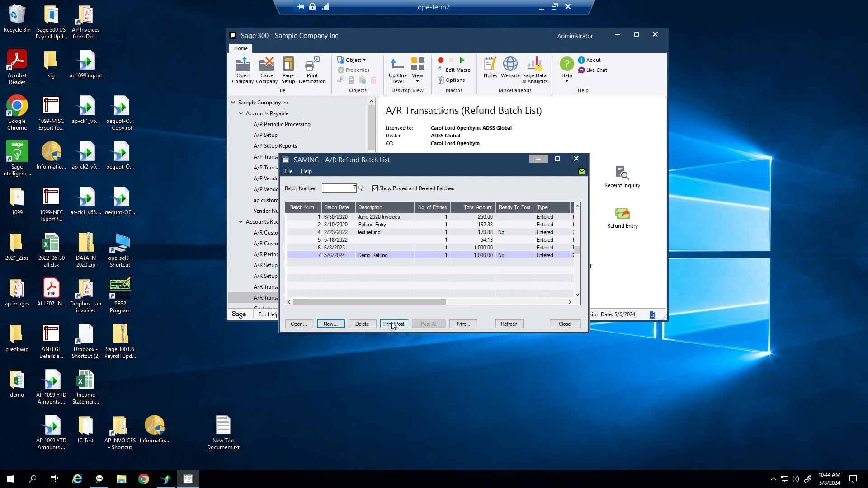
click(392, 324)
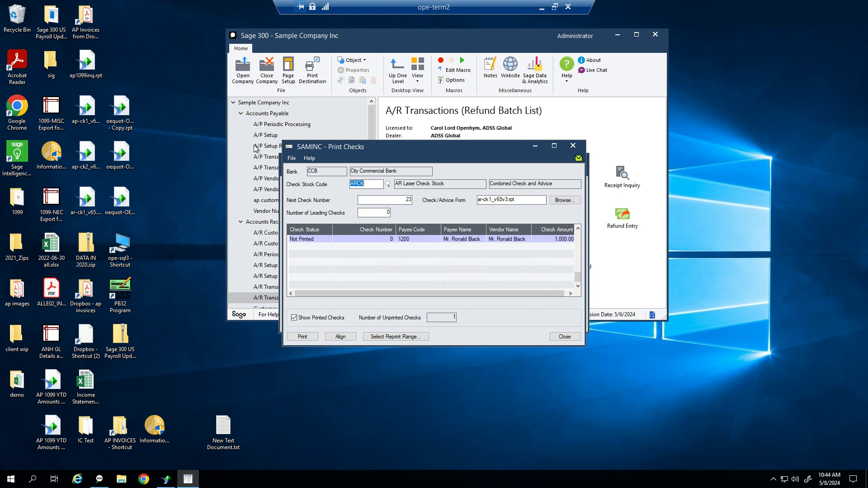
click(303, 337)
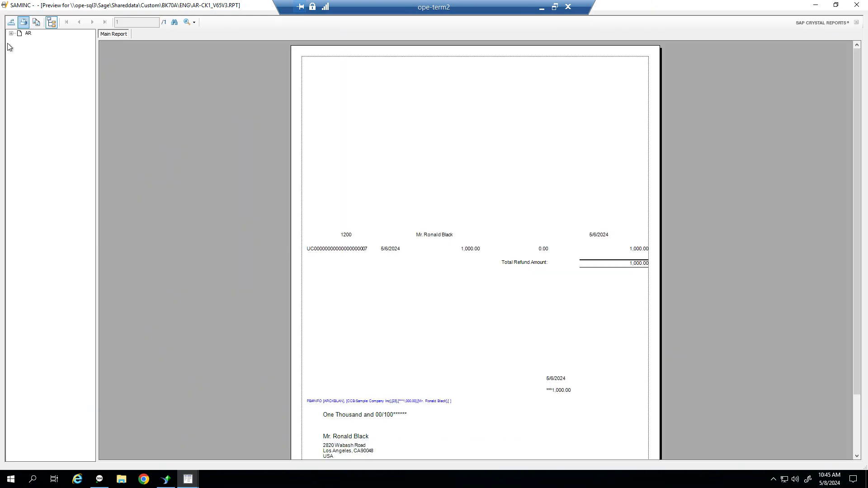
click(855, 6)
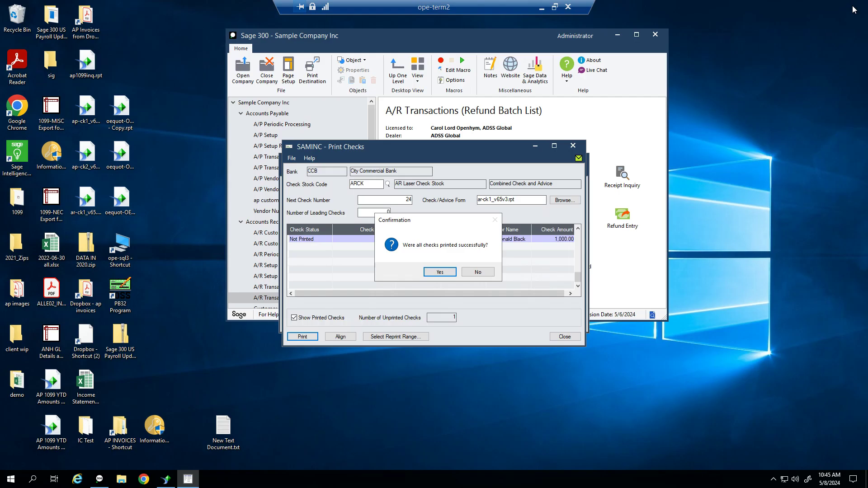
click(439, 272)
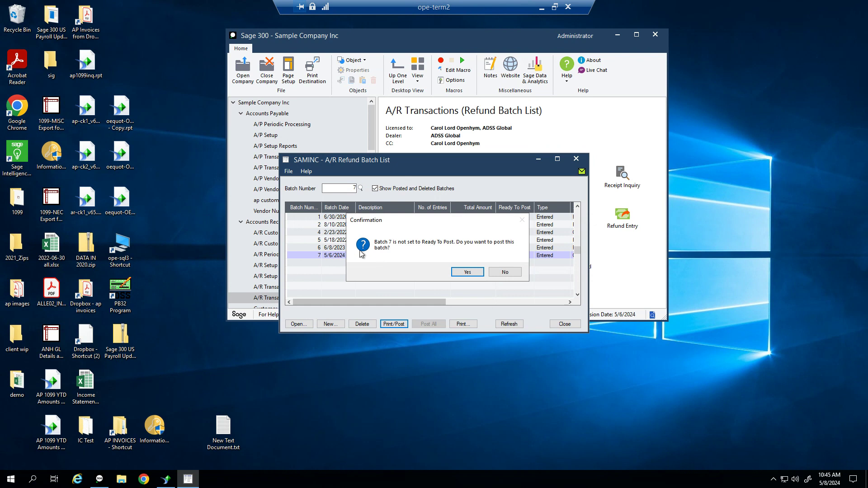
Post batch 7 and close the posting message and refund batch list
click(466, 272)
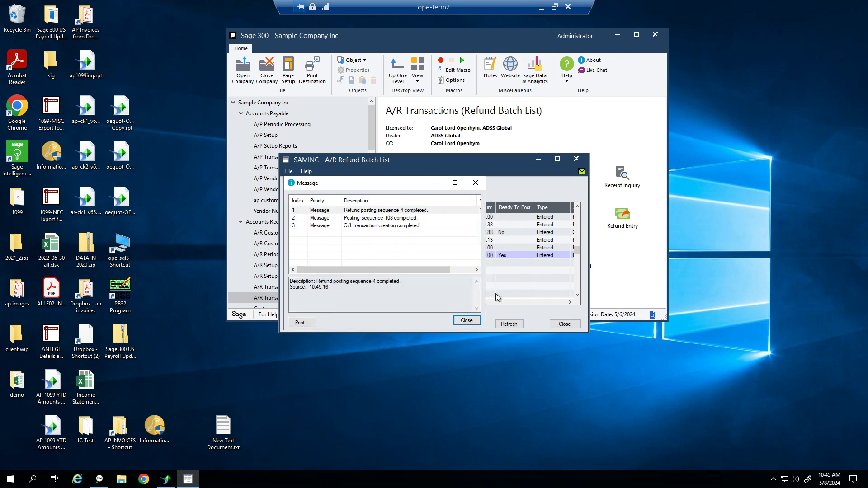
click(468, 323)
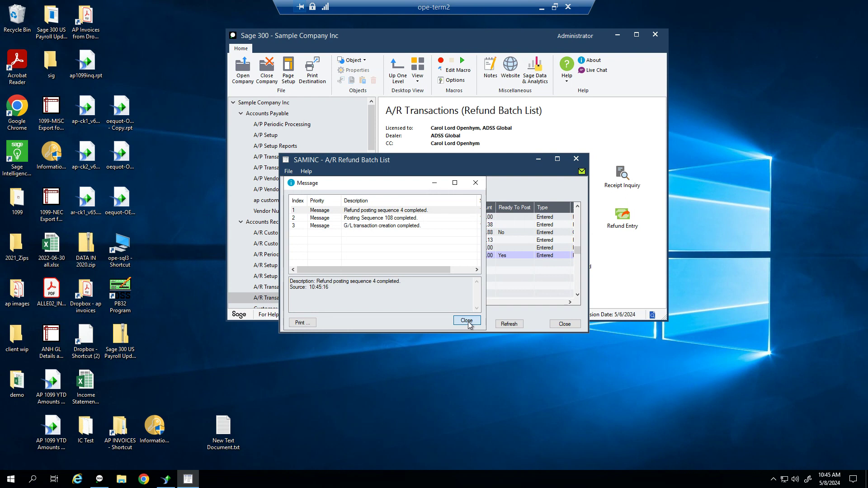
click(565, 324)
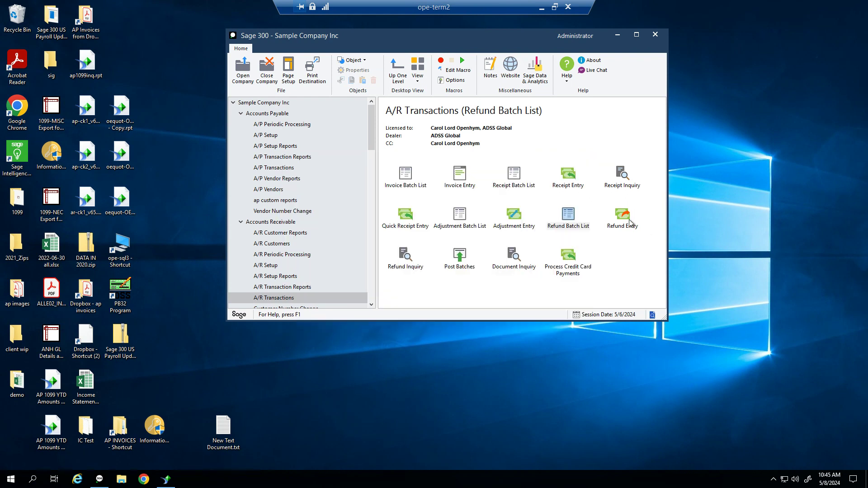
Review issued refunds in a maximized Refund Inquiry, then open Customer Inquiry under A/R Customers
double_click(395, 266)
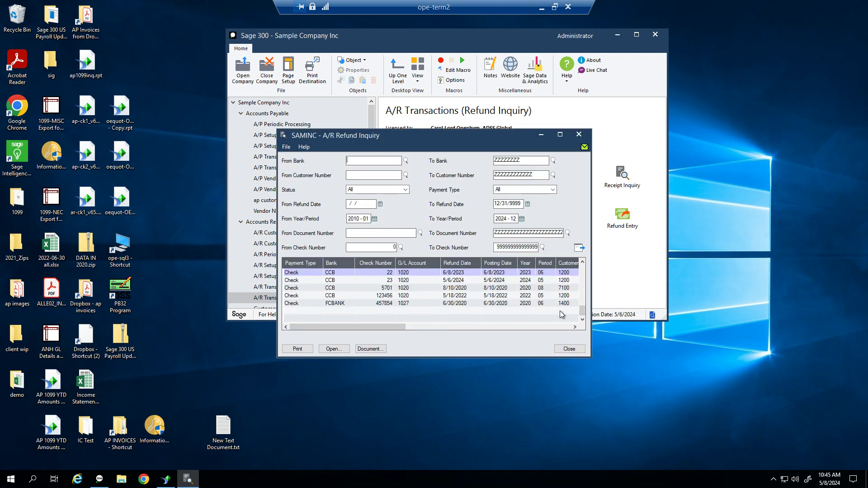
click(564, 134)
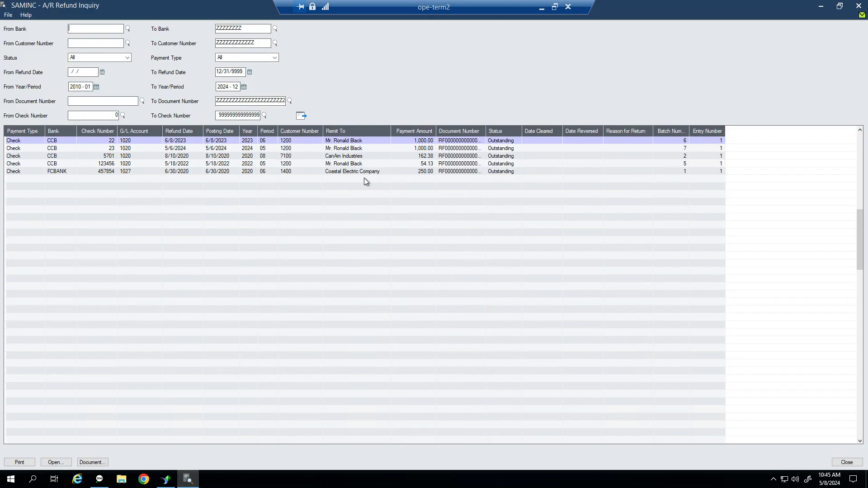
click(858, 5)
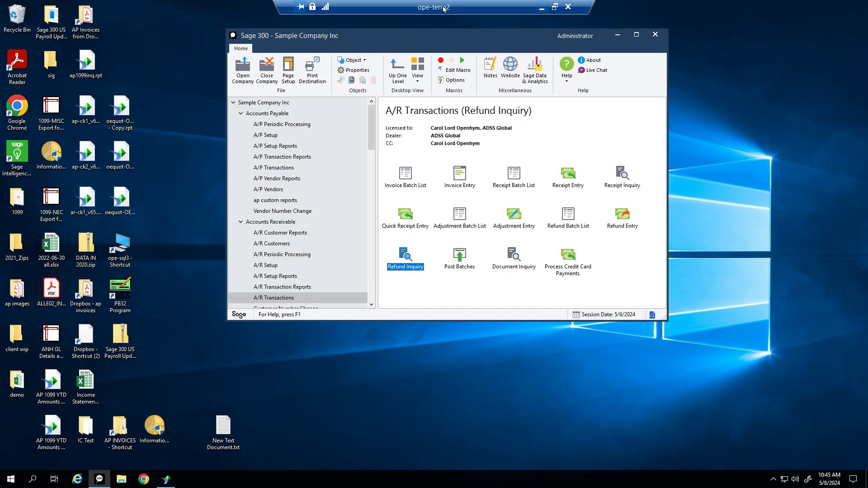
click(274, 244)
double_click(568, 174)
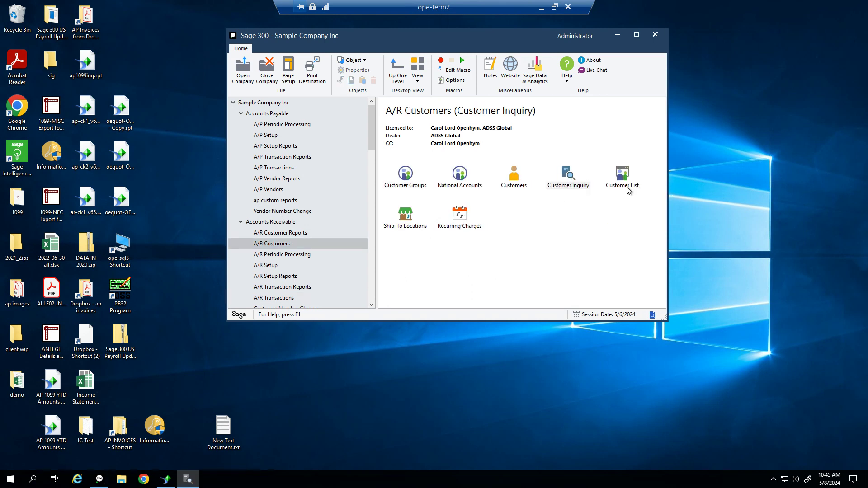
double_click(562, 184)
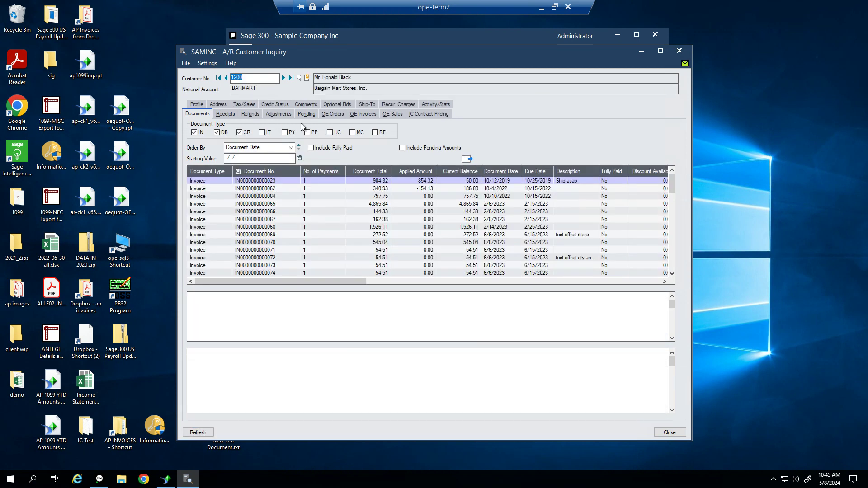
click(250, 114)
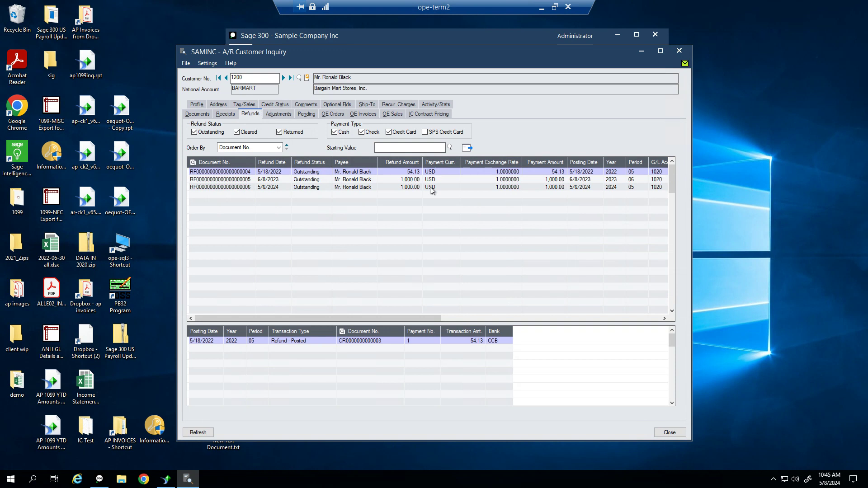
click(406, 187)
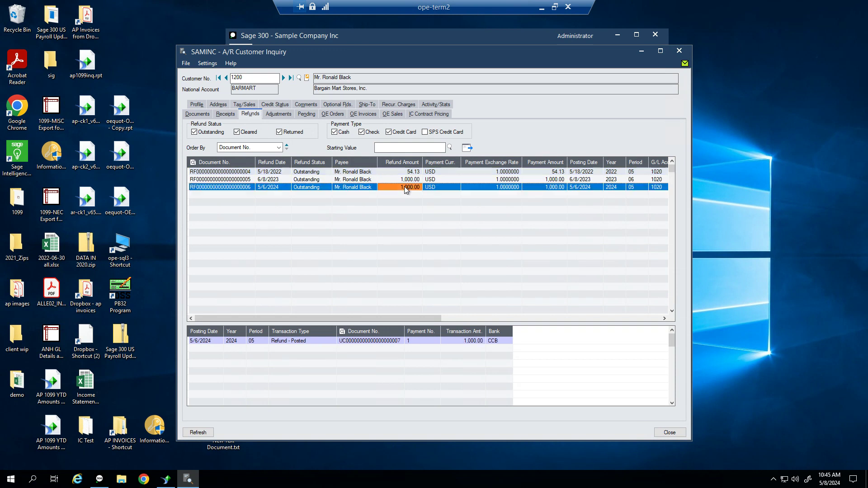
click(232, 116)
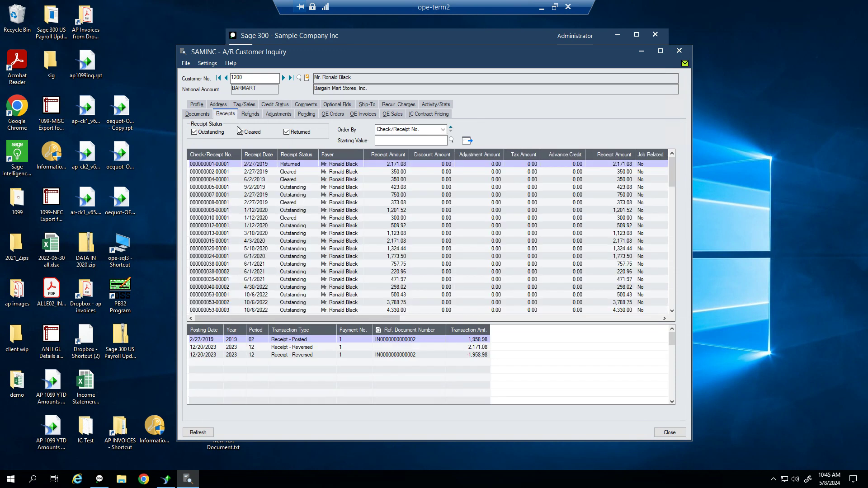
click(198, 113)
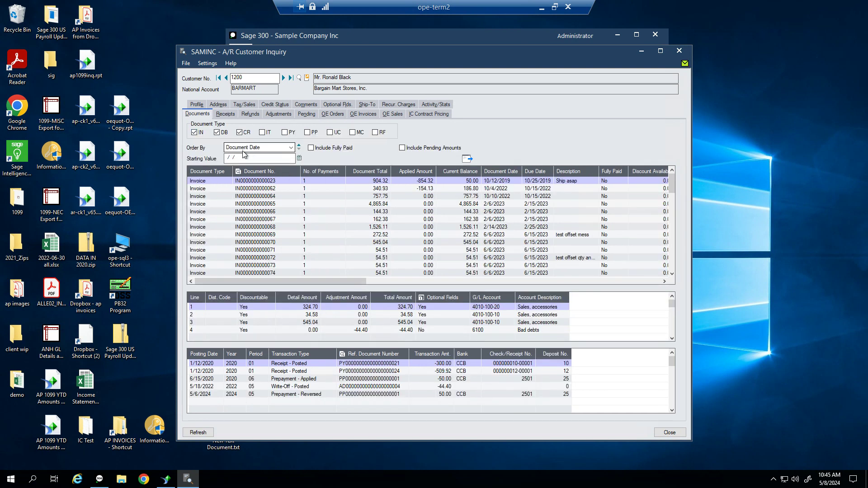
click(278, 114)
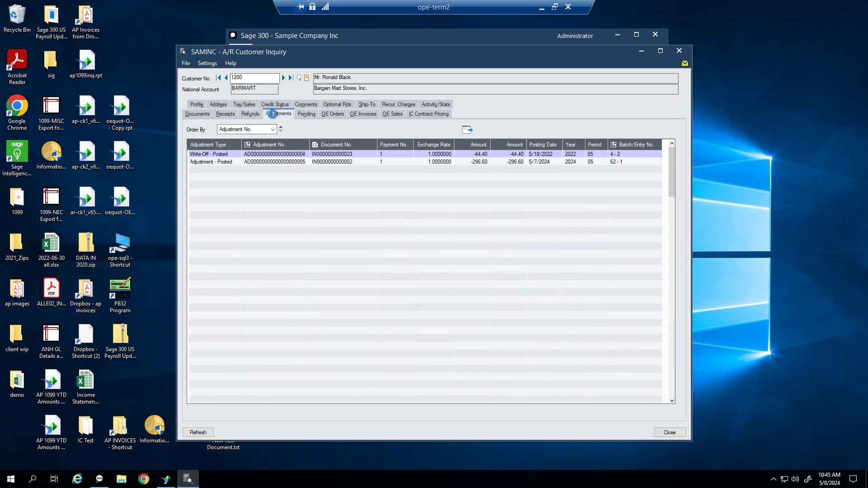
click(435, 164)
click(435, 154)
click(432, 162)
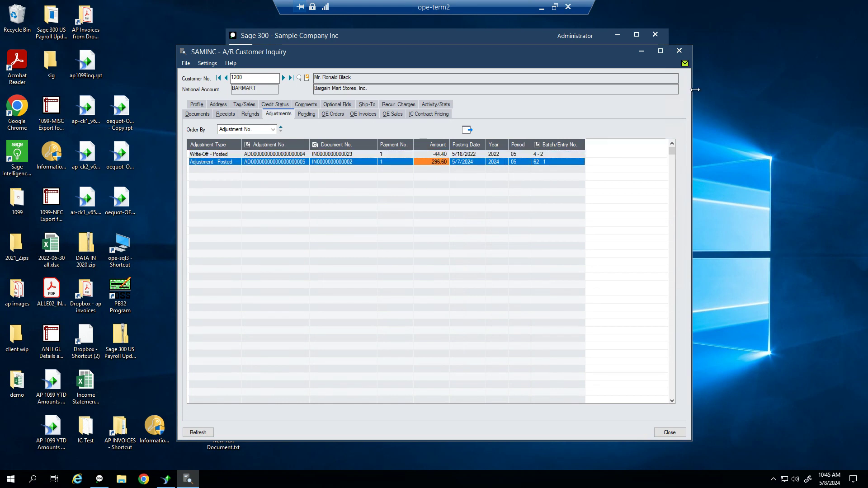
click(680, 52)
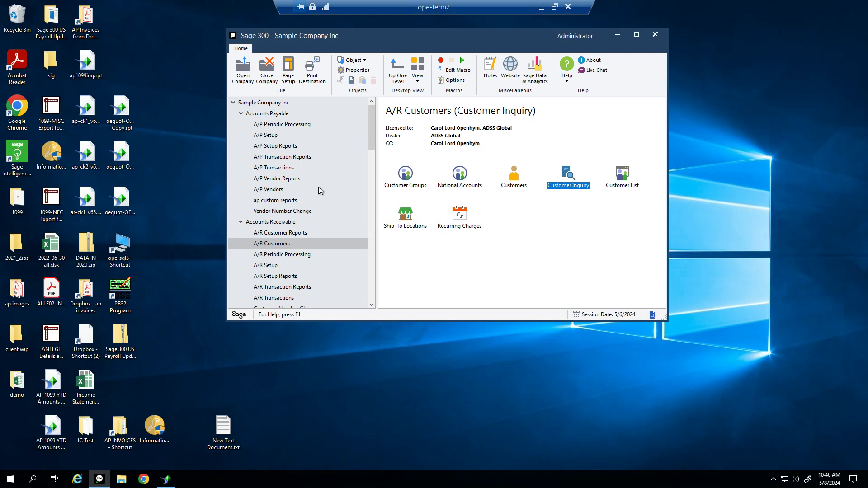
click(288, 223)
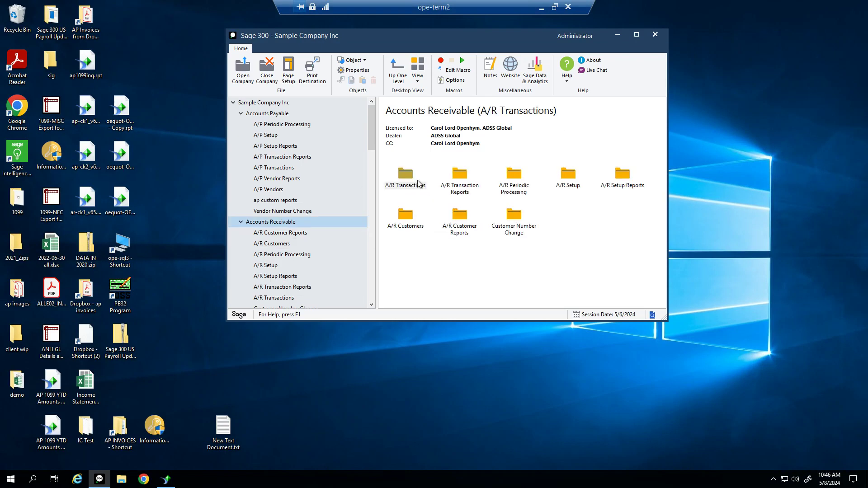
double_click(414, 186)
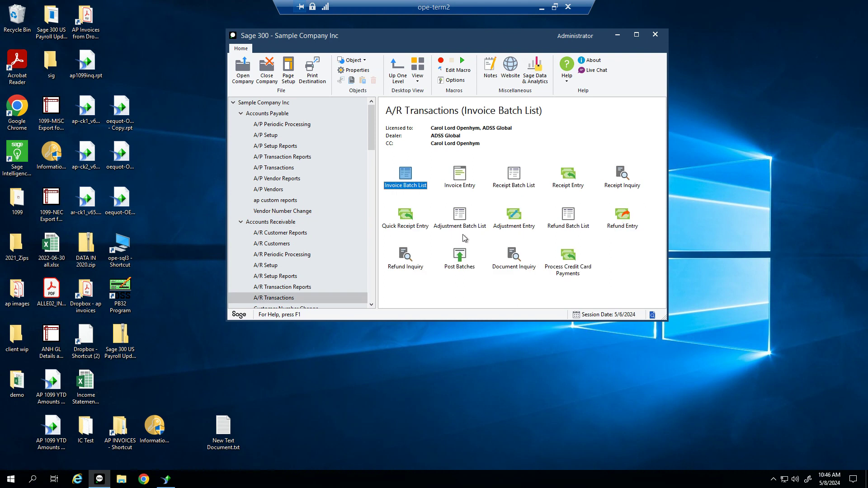
click(411, 267)
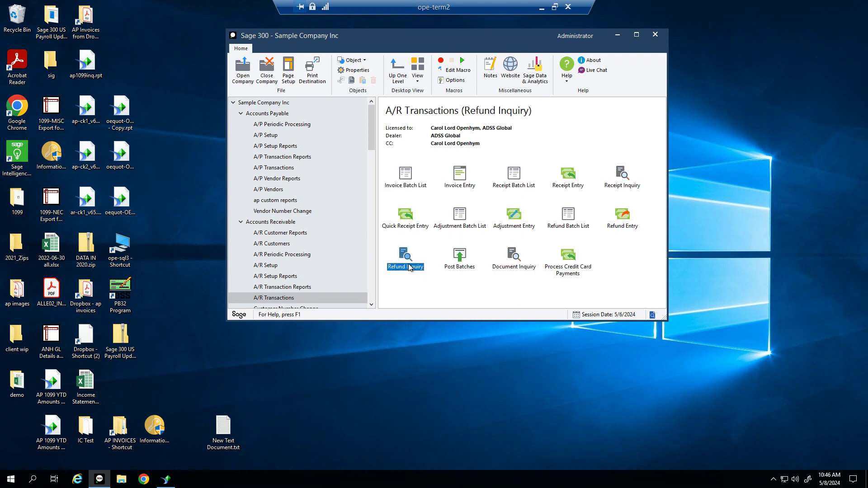
click(468, 269)
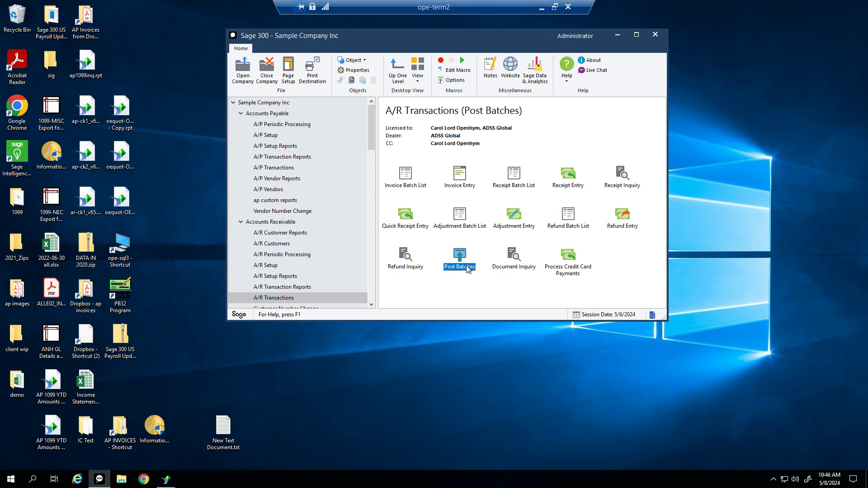
double_click(468, 269)
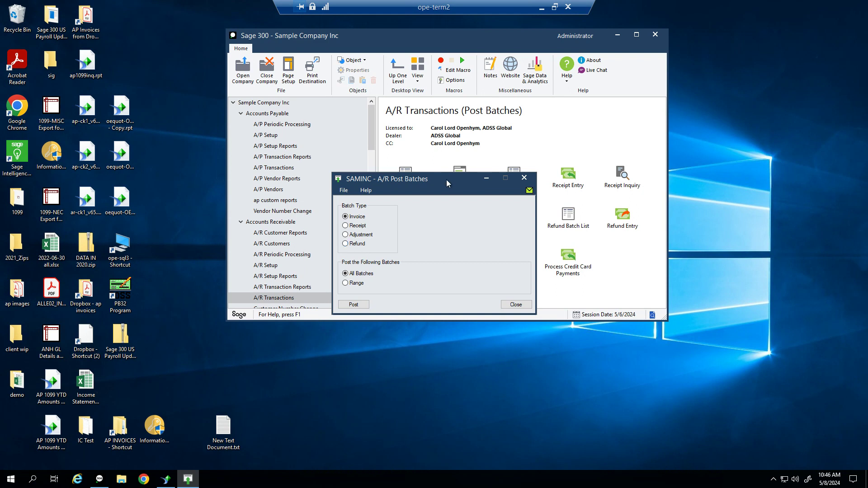
drag(443, 181, 450, 205)
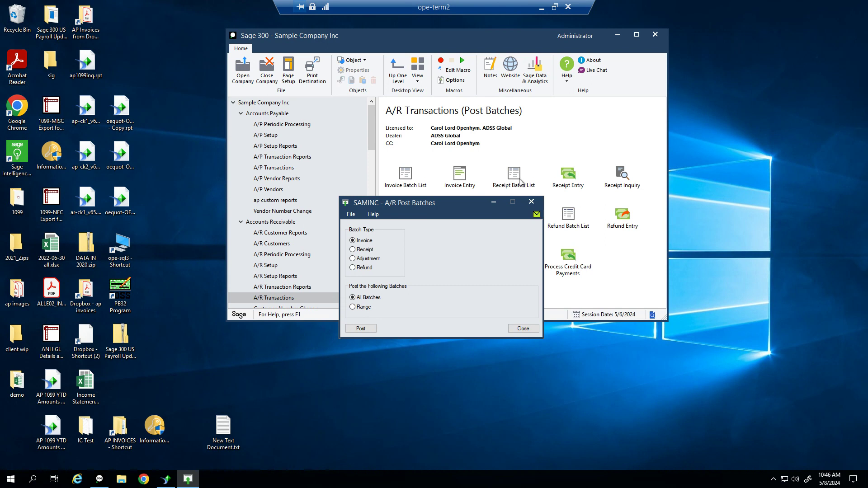
click(535, 331)
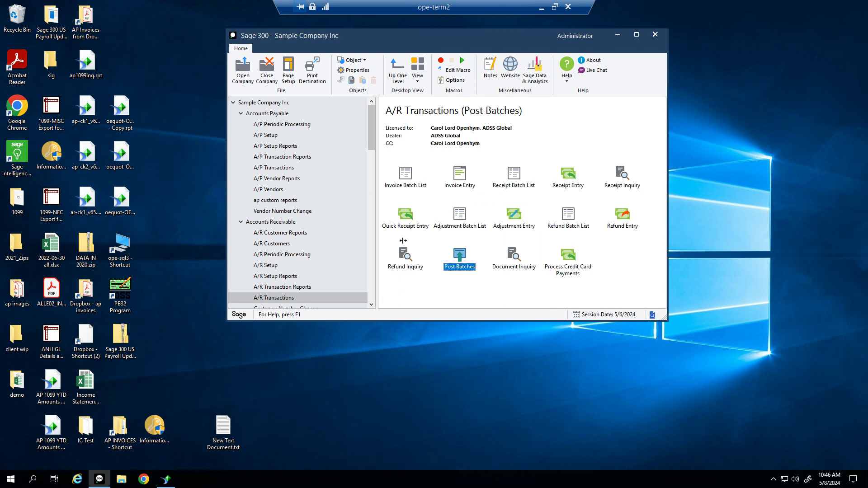
double_click(527, 269)
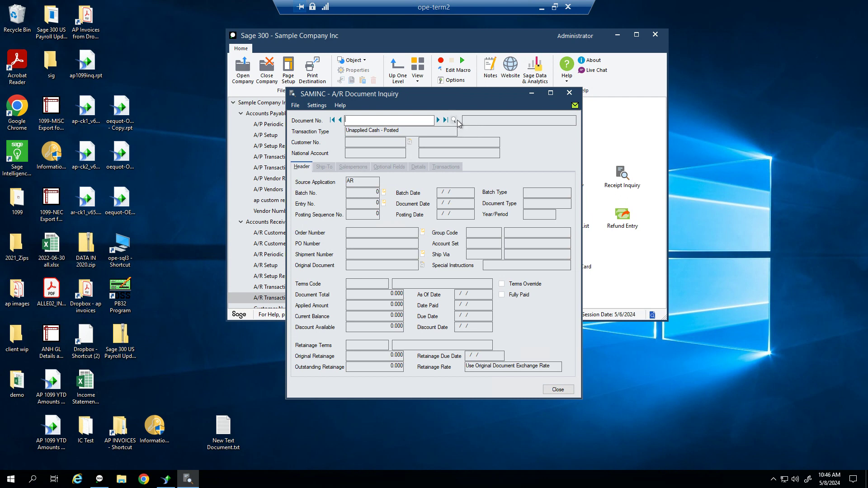
click(454, 120)
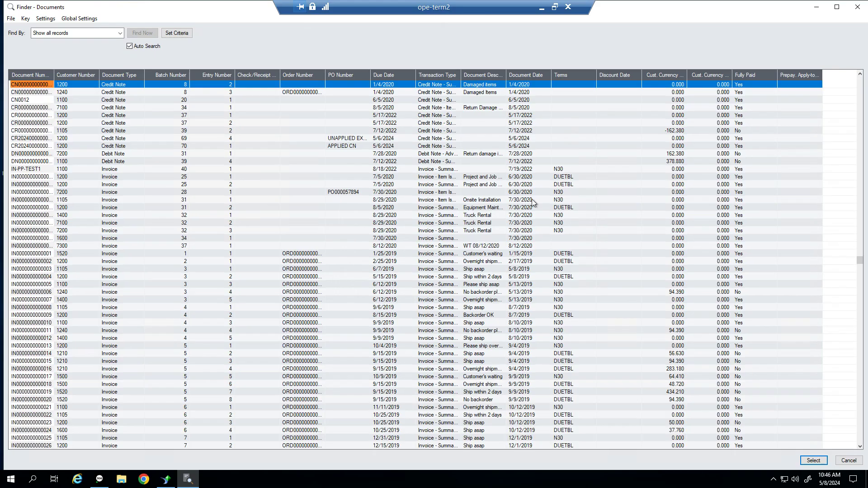
double_click(32, 270)
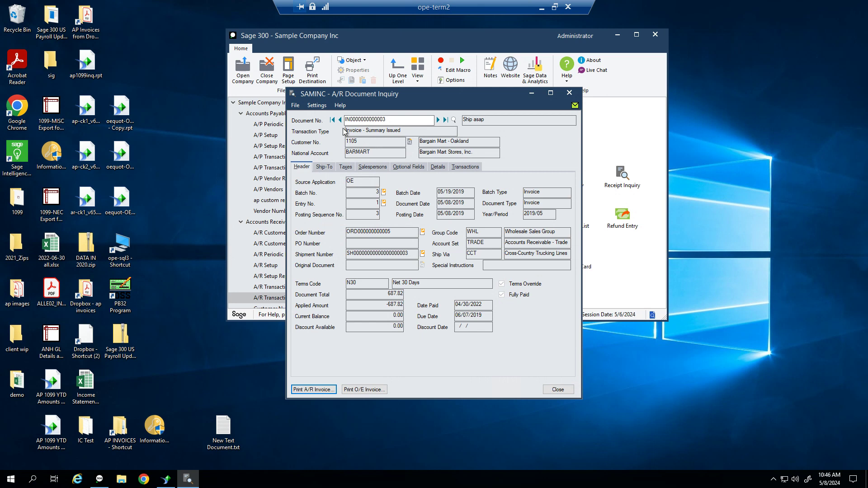
click(392, 121)
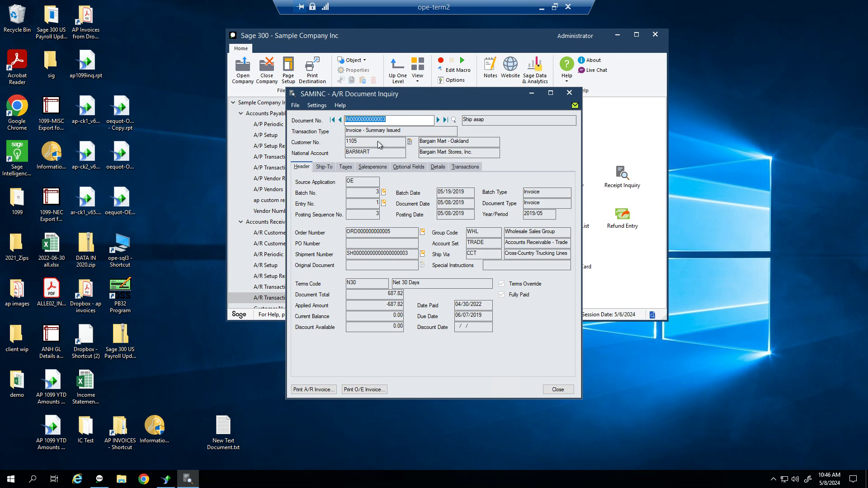
Review the invoice's ship-to, taxes, salesperson, optional fields, details and receipts, then open Print A/R Invoice
click(323, 169)
click(342, 169)
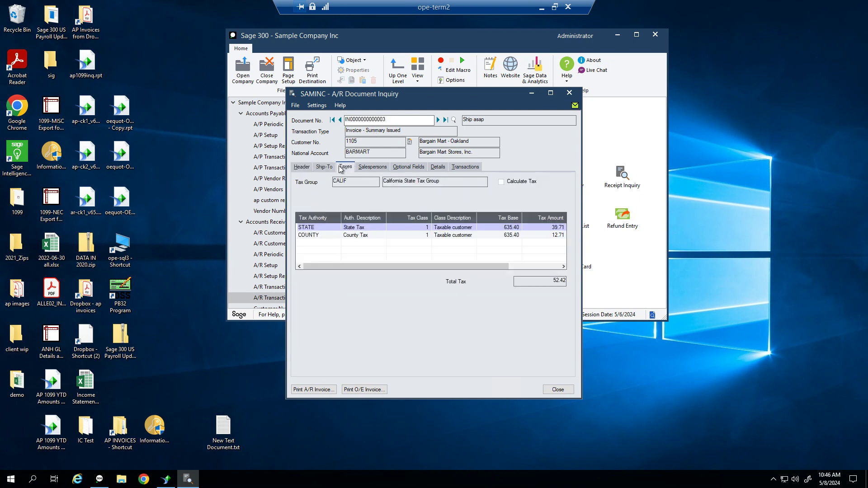
click(370, 169)
click(408, 167)
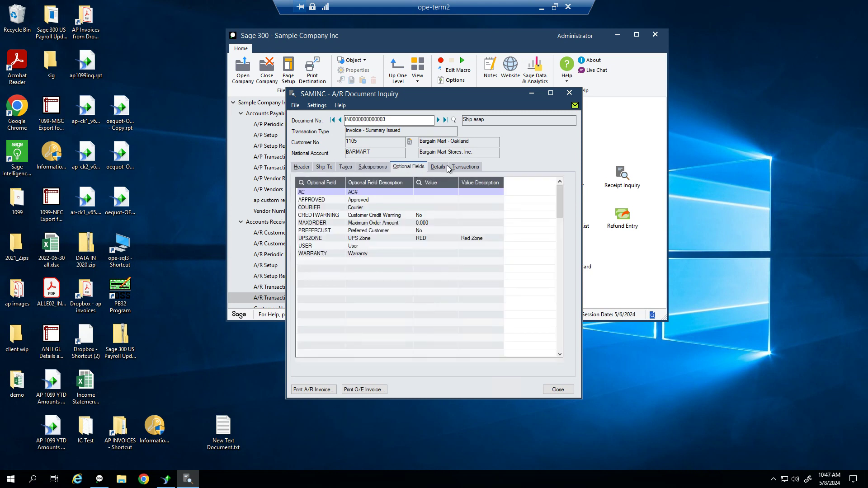
click(437, 167)
click(465, 167)
click(317, 390)
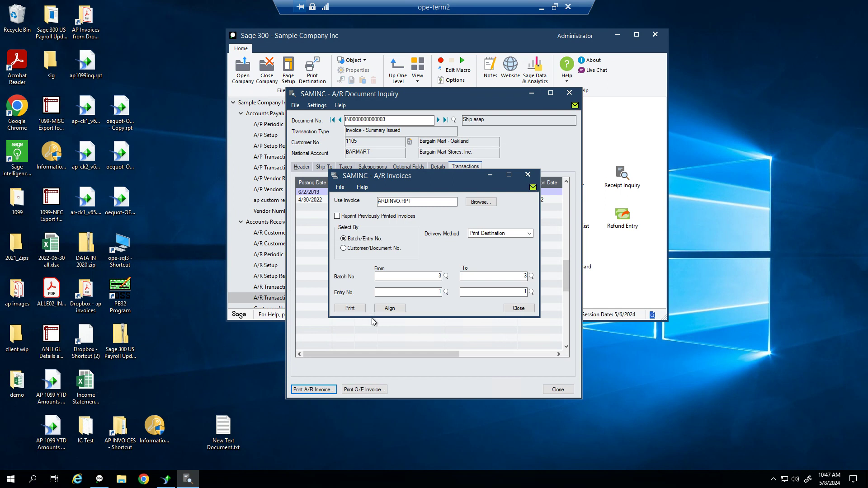
click(352, 308)
click(350, 309)
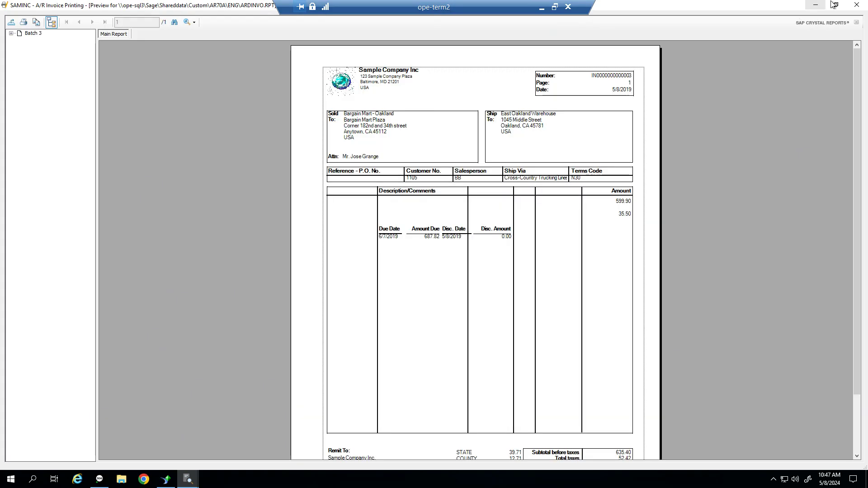
click(855, 5)
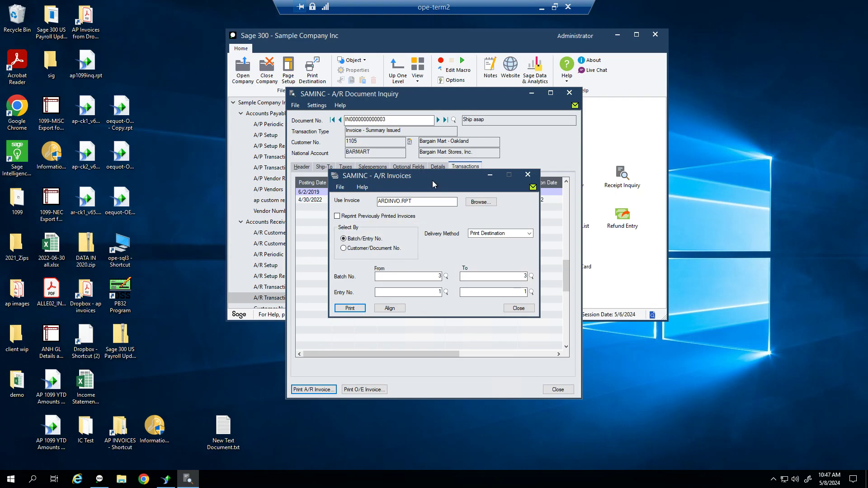
Set invoice delivery method to Customer, tick Reprint, and close the printing window
drag(432, 180, 443, 161)
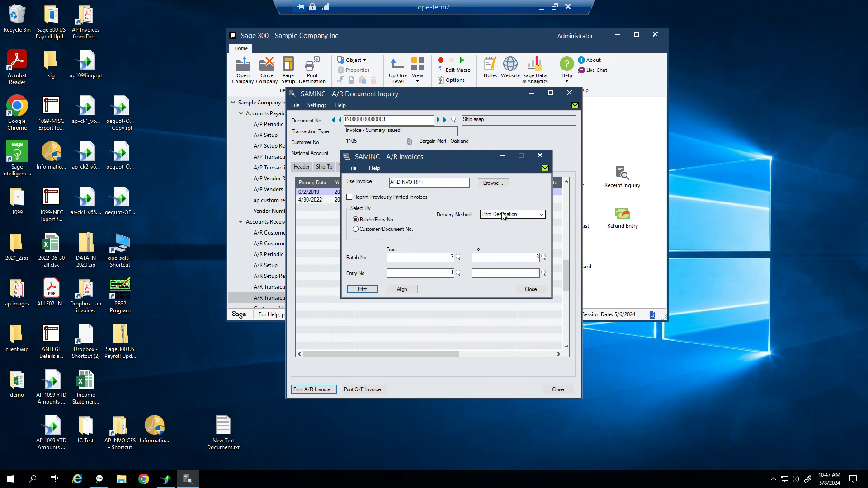
click(527, 218)
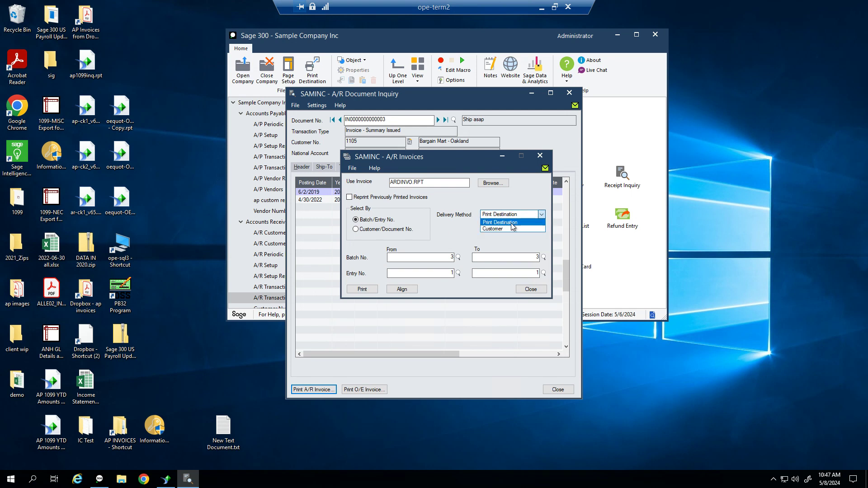
click(510, 228)
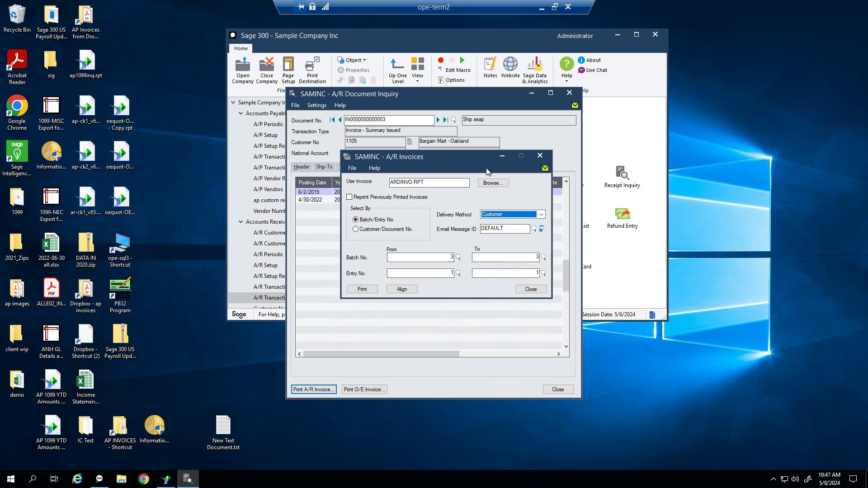
drag(467, 153, 493, 133)
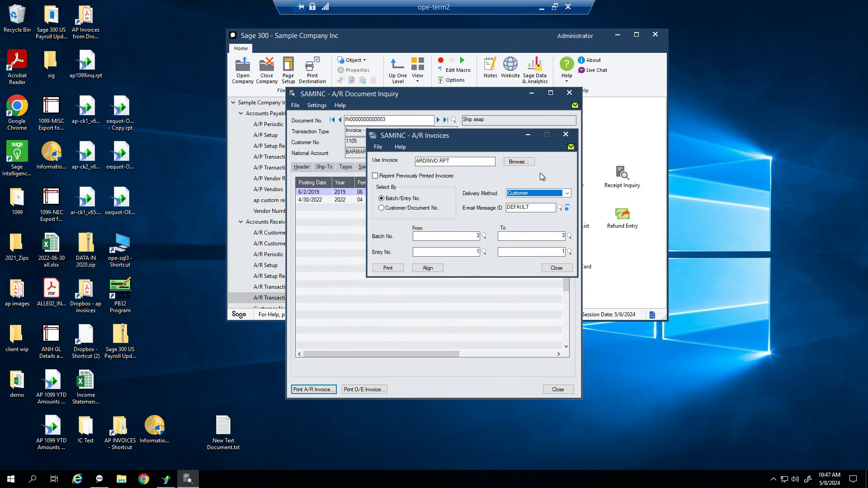
click(374, 176)
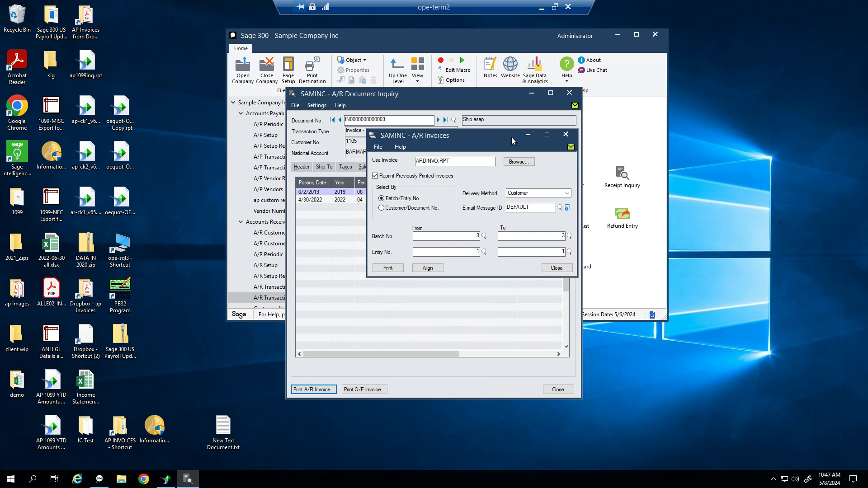
drag(500, 136, 544, 168)
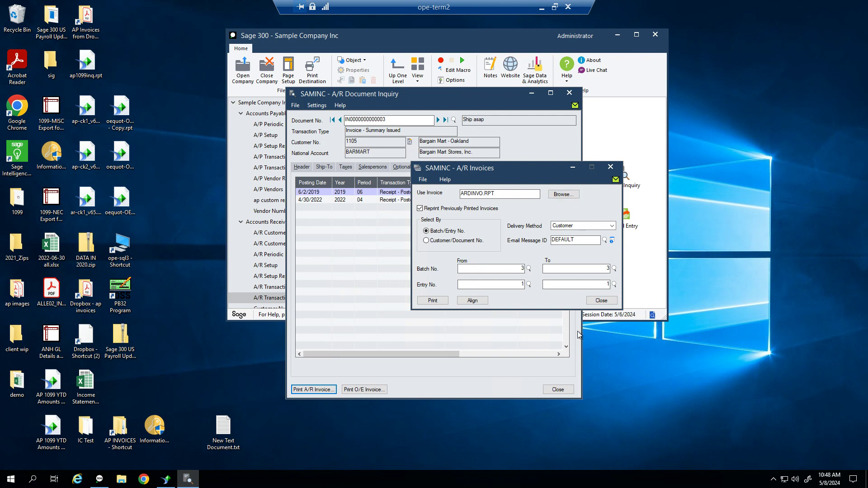
click(603, 301)
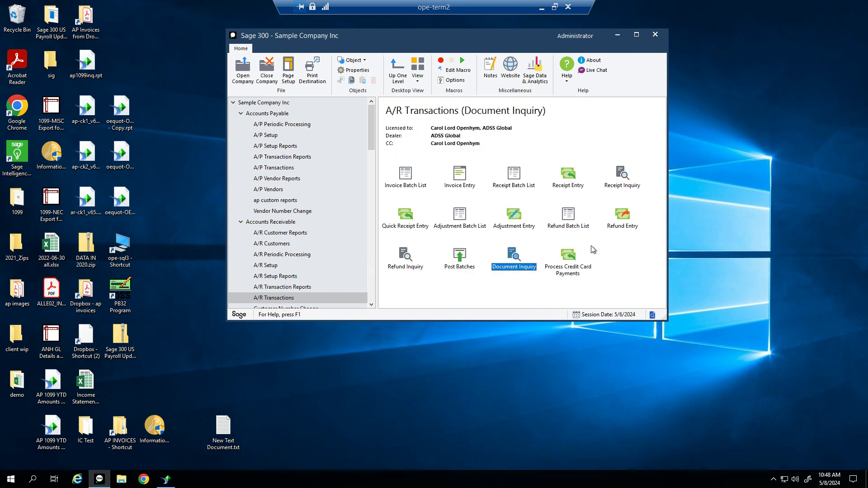
Move from A/R Transaction Reports to the A/R Setup folder and select Options
click(568, 269)
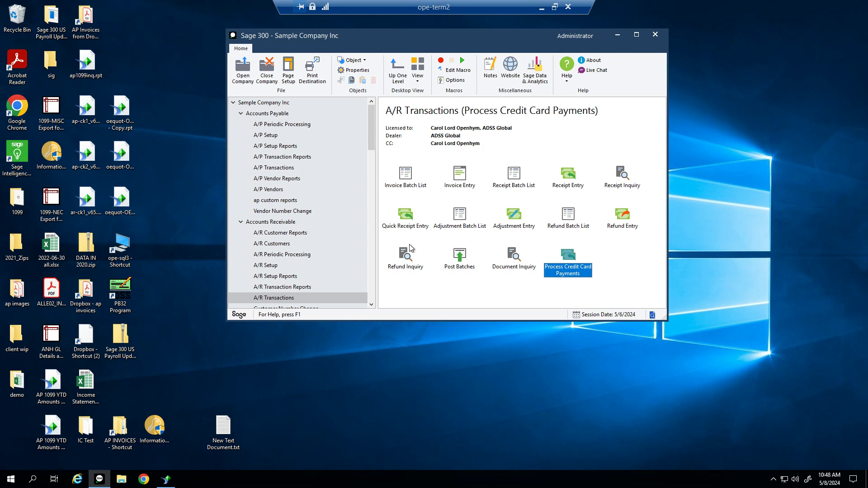
click(289, 287)
drag(527, 37, 506, 29)
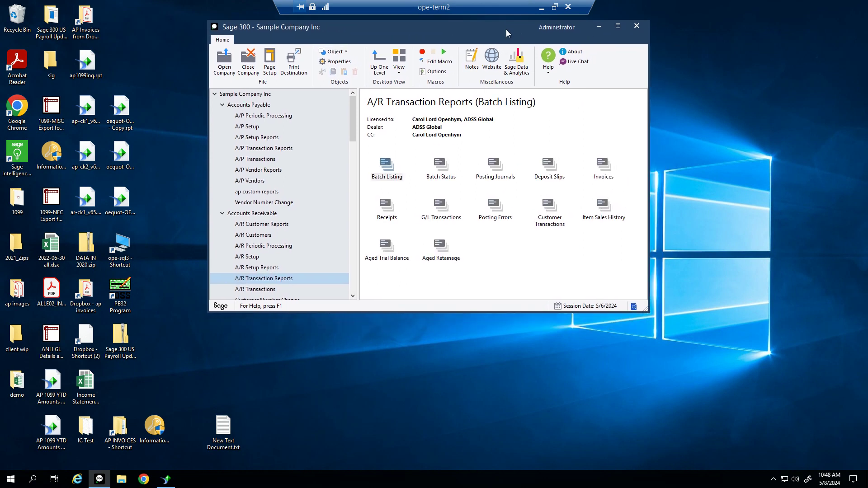
click(243, 256)
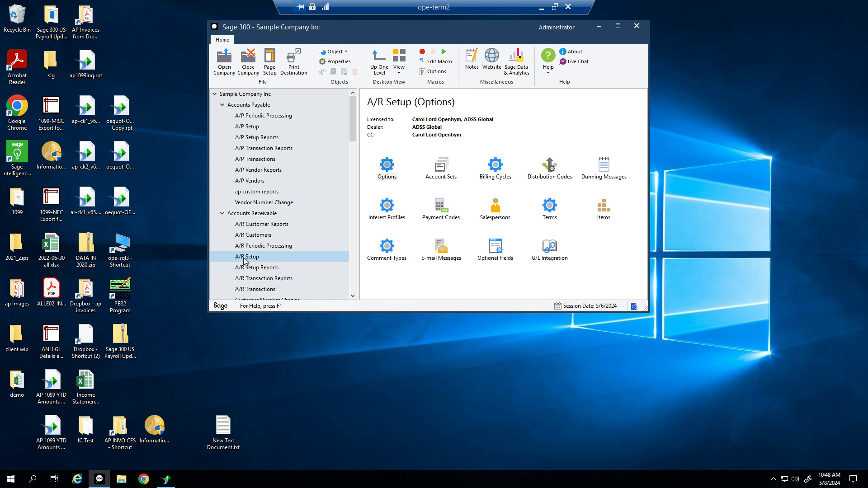
click(386, 174)
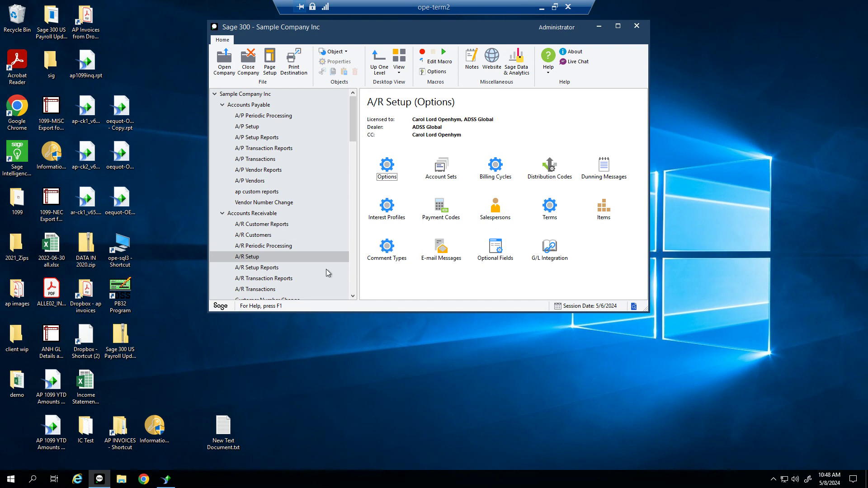
Browse the A/R Customer Reports and open the A/R Customers Report
click(255, 226)
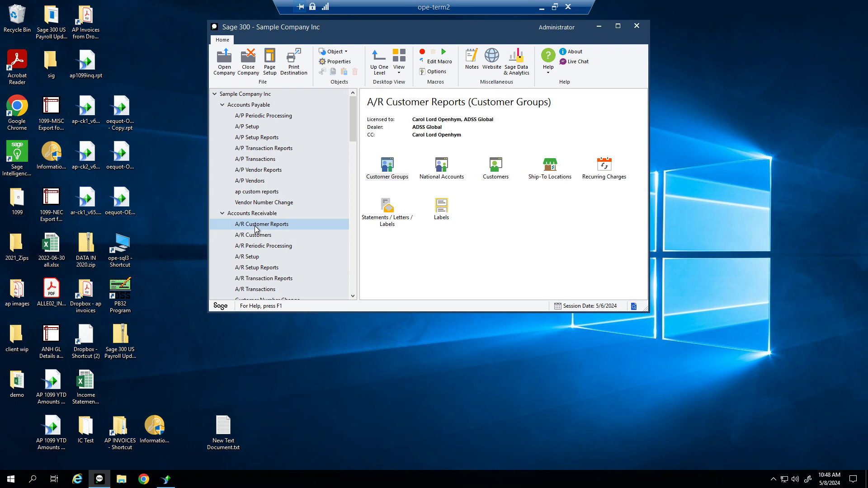
click(405, 180)
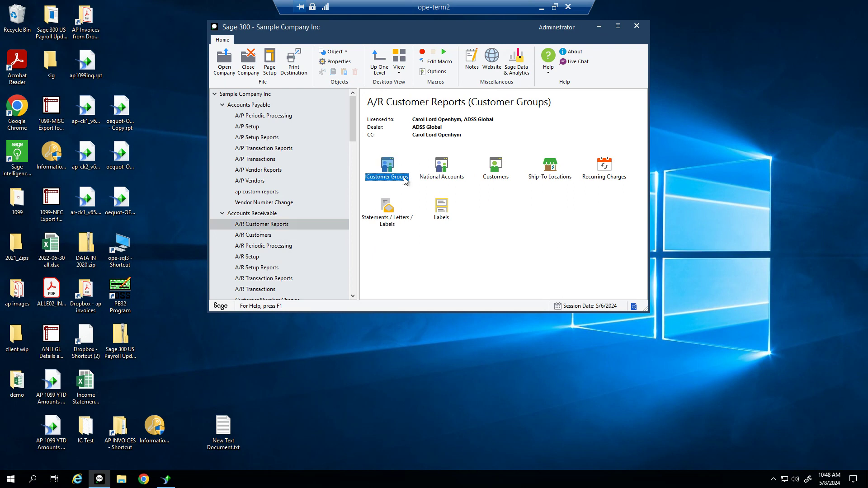
click(447, 181)
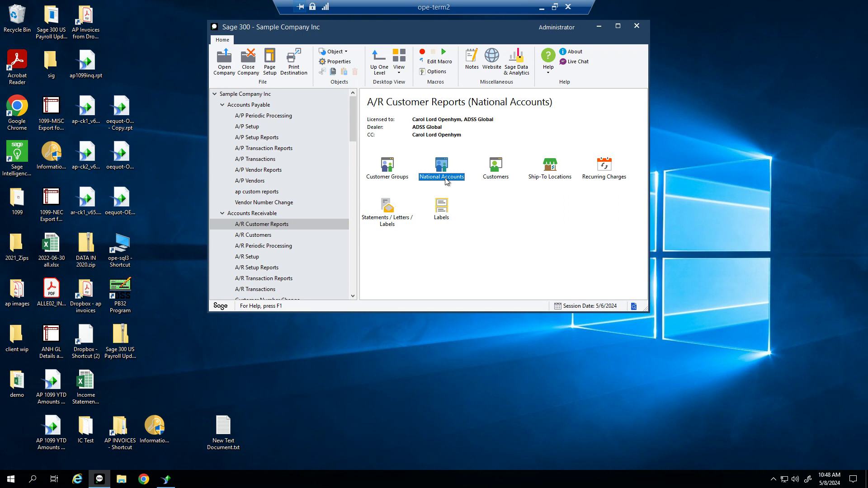
click(494, 180)
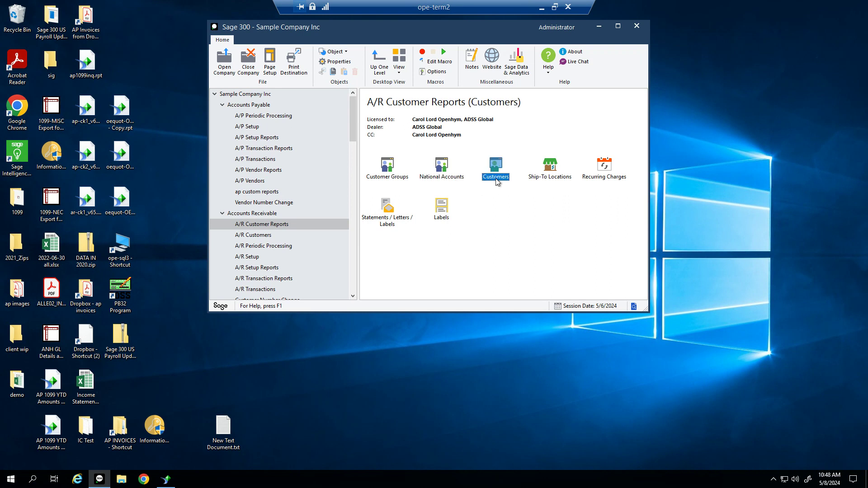
double_click(494, 178)
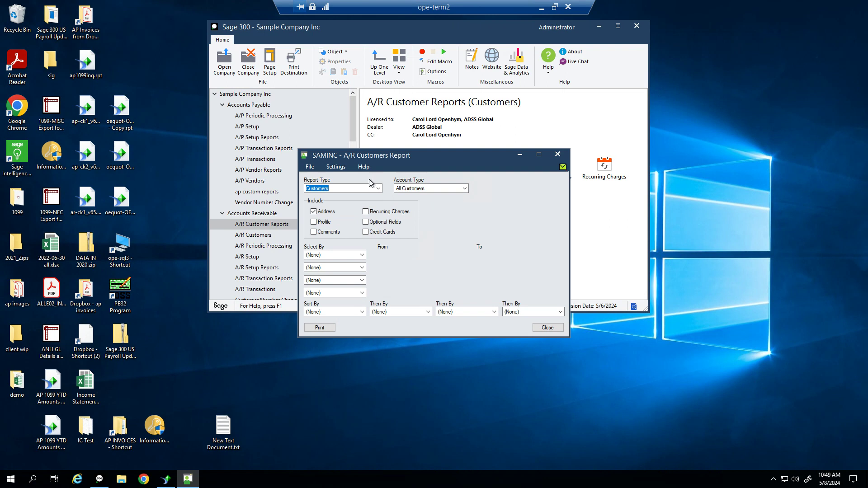
Set Report Type to Customer Comments, check the Follow-up Date From field, and close
click(373, 188)
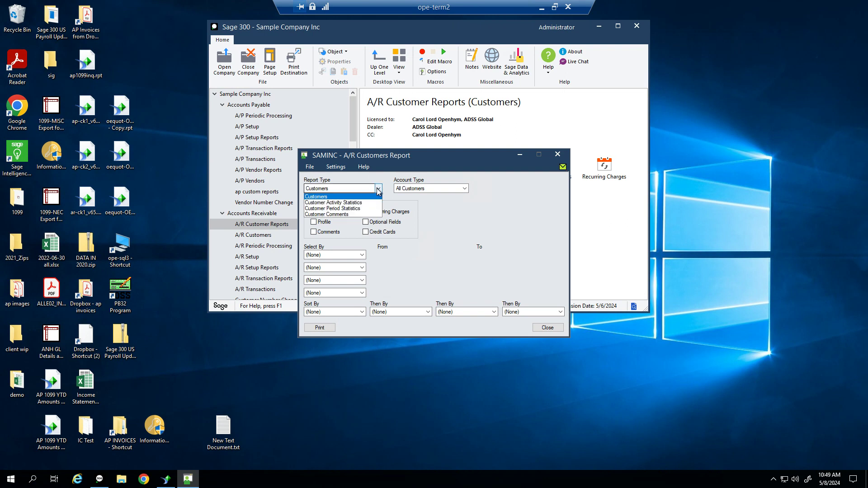
click(359, 214)
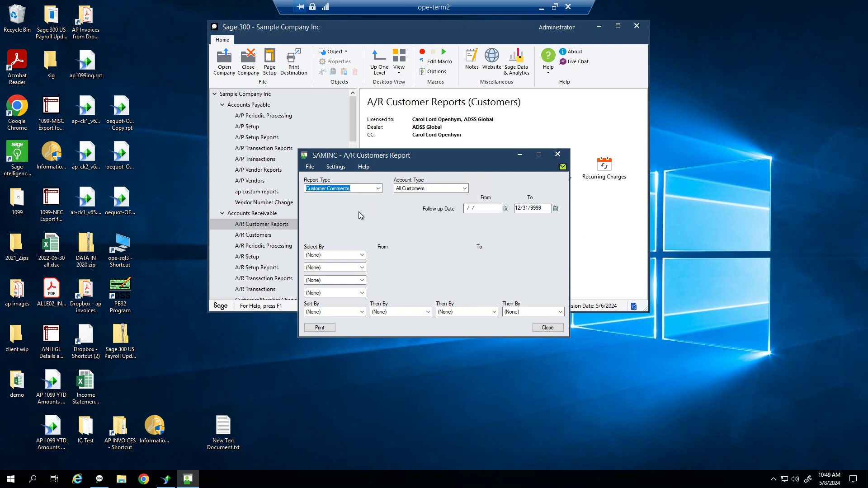
click(490, 208)
click(548, 328)
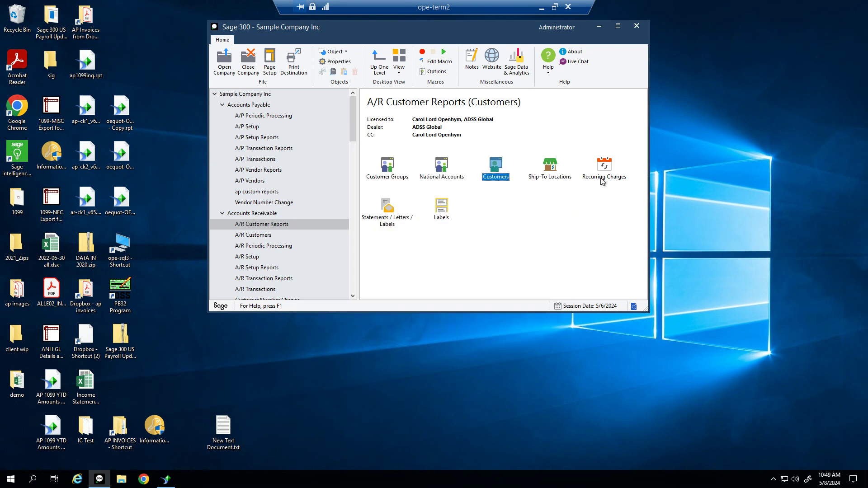
Open Statements / Letters / Labels, select its 05/06/2024 cutoff date, and move the window aside
click(561, 180)
click(605, 179)
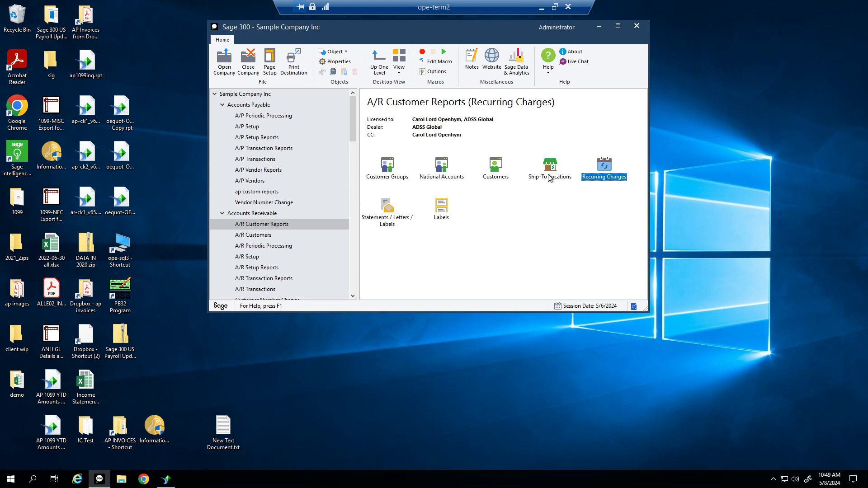
click(551, 179)
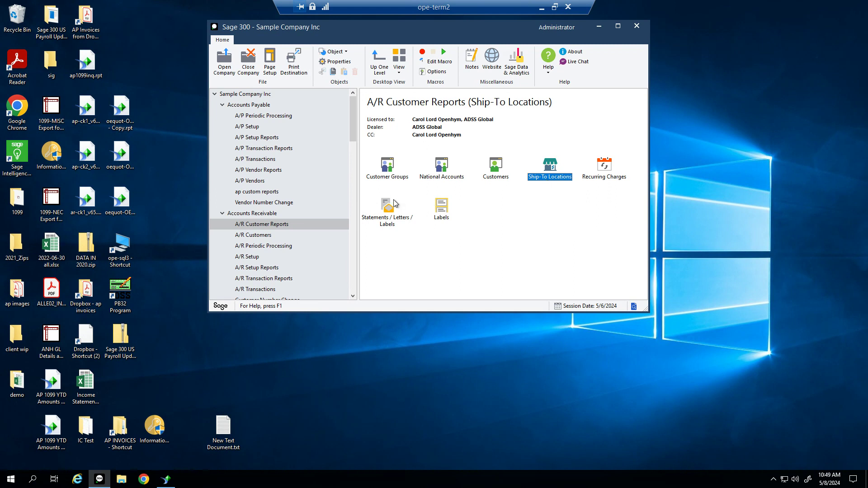
click(386, 215)
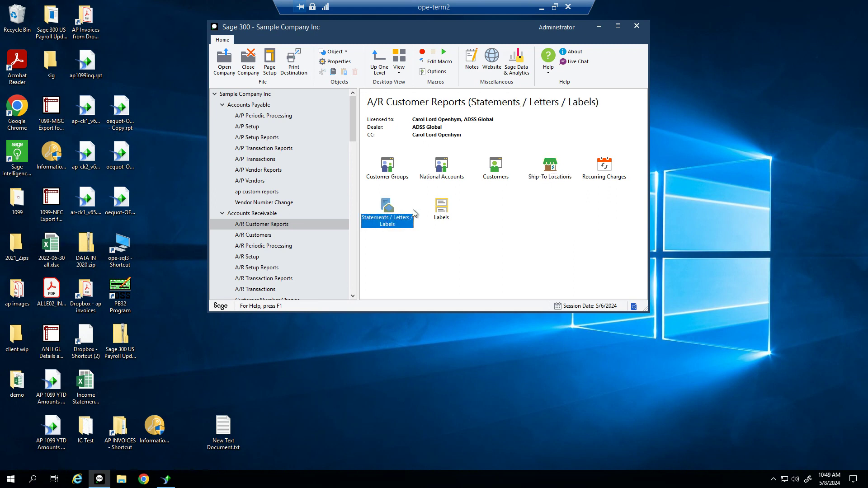
double_click(391, 219)
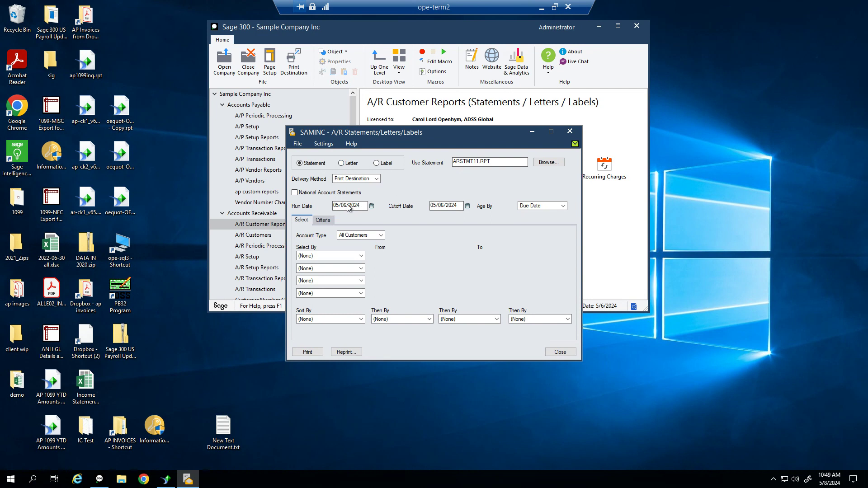
drag(459, 204, 389, 208)
drag(437, 136, 567, 115)
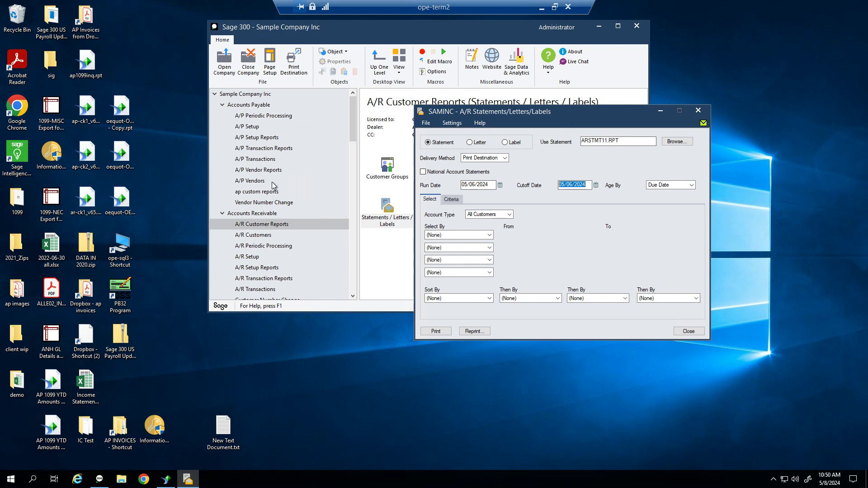
Check the first customer record's Processing tab settings, then close the record
click(262, 236)
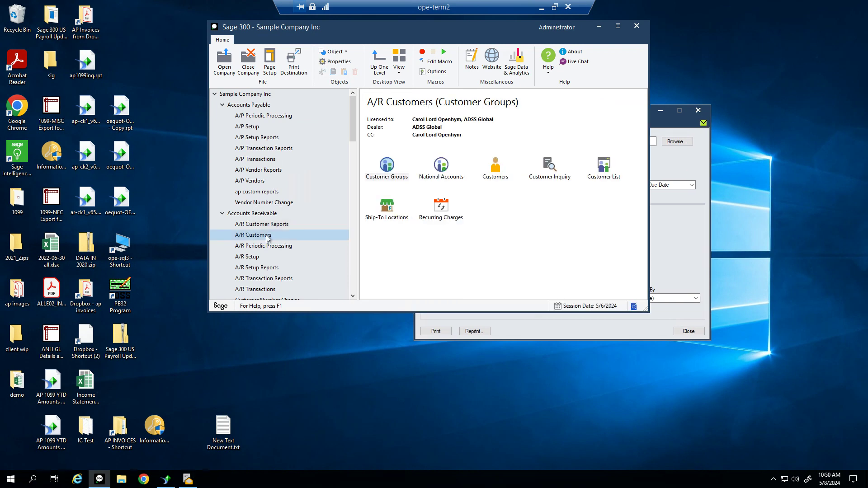
click(499, 177)
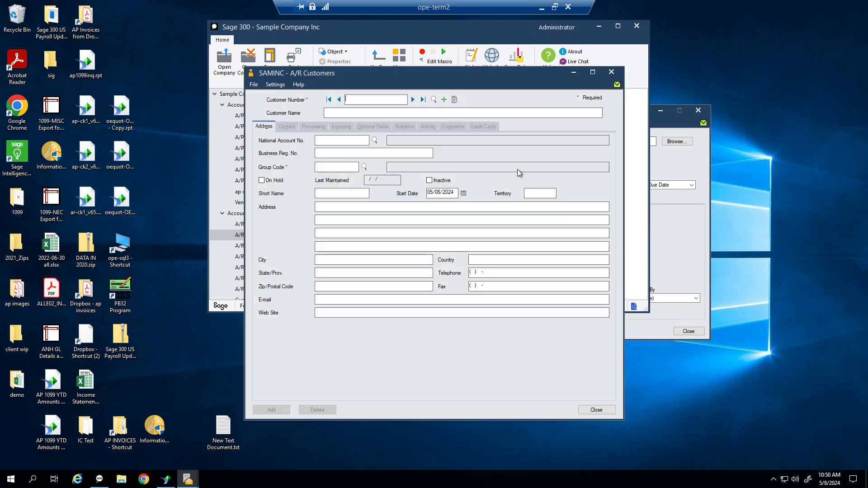
click(413, 100)
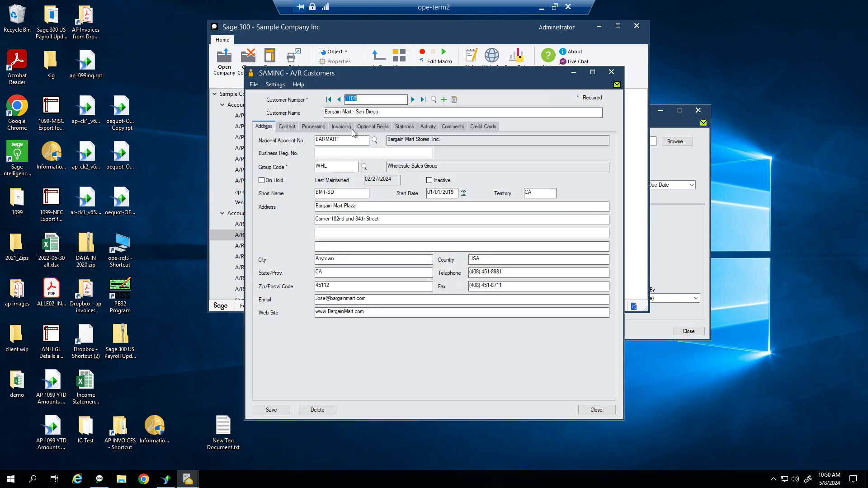
click(322, 127)
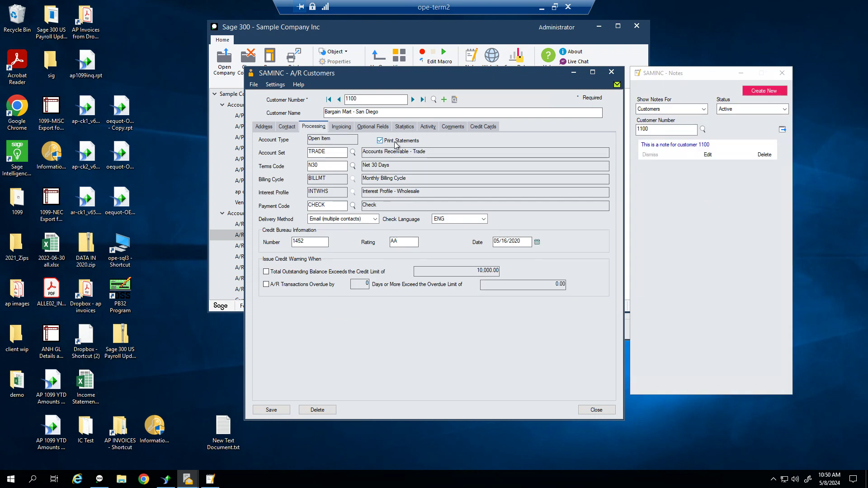
click(611, 73)
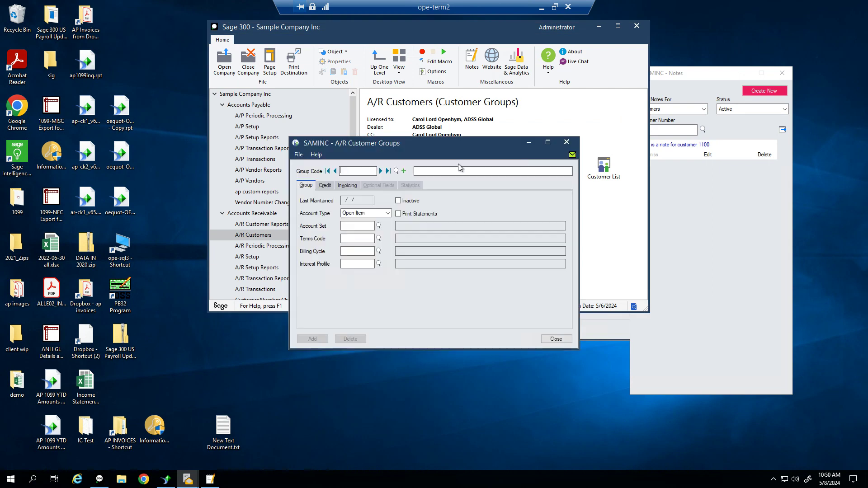
Enable Print Statements for customer group BF, save it, and close the group and notes windows
click(381, 171)
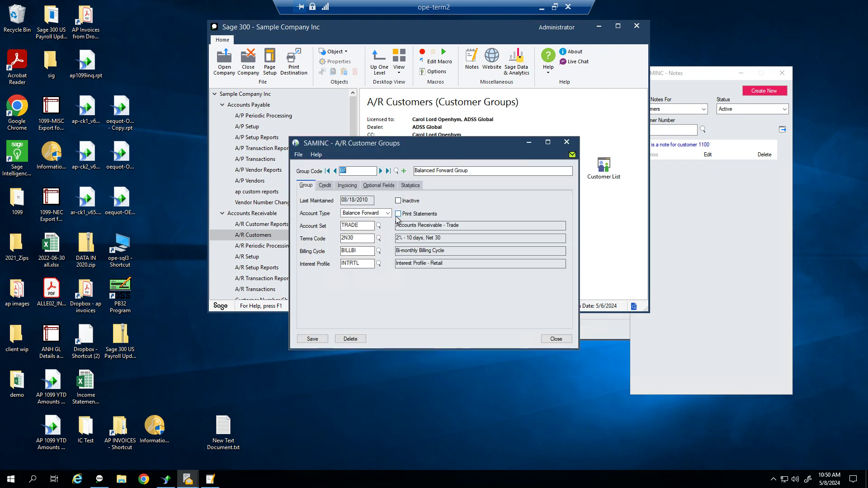
click(399, 215)
click(319, 339)
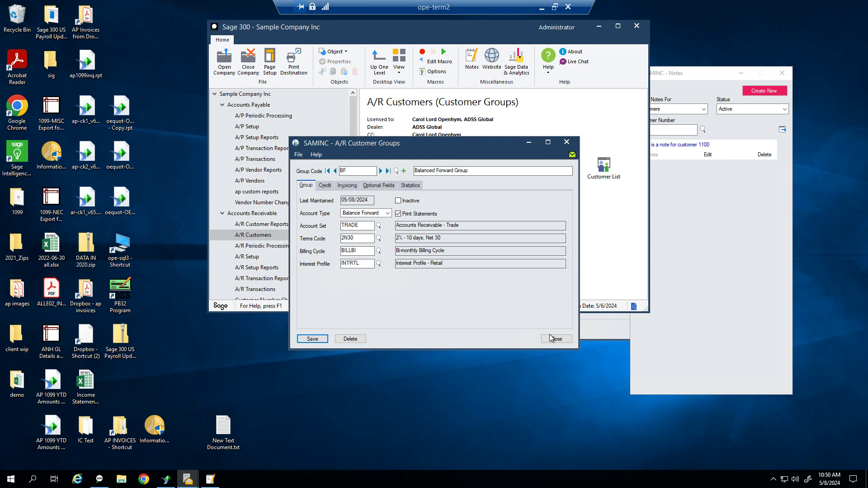
click(555, 339)
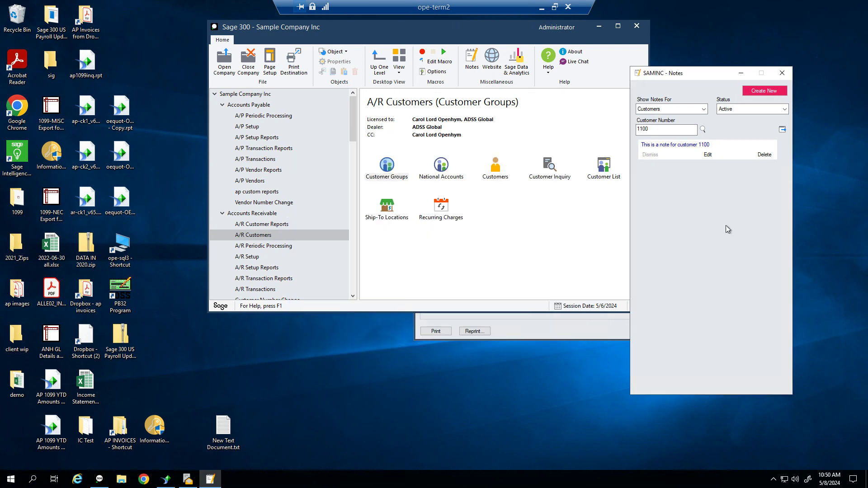
click(782, 73)
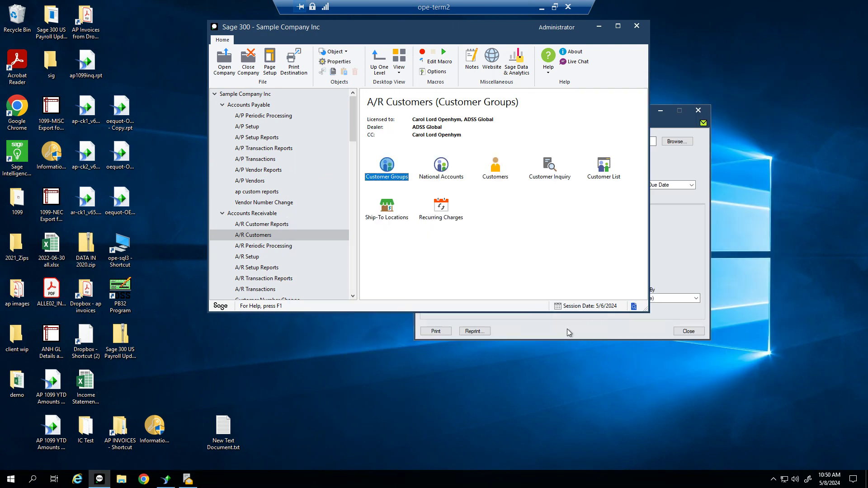
Select statements by Customer Number, limiting From and To to a single customer
click(567, 329)
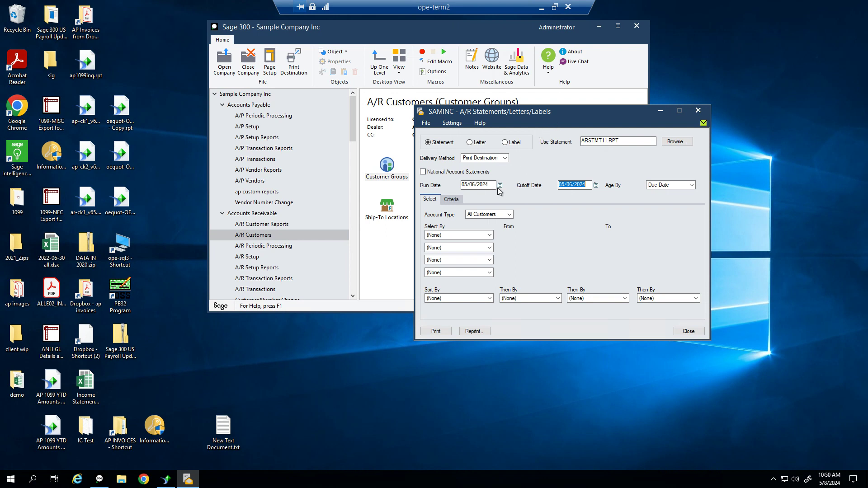
click(480, 235)
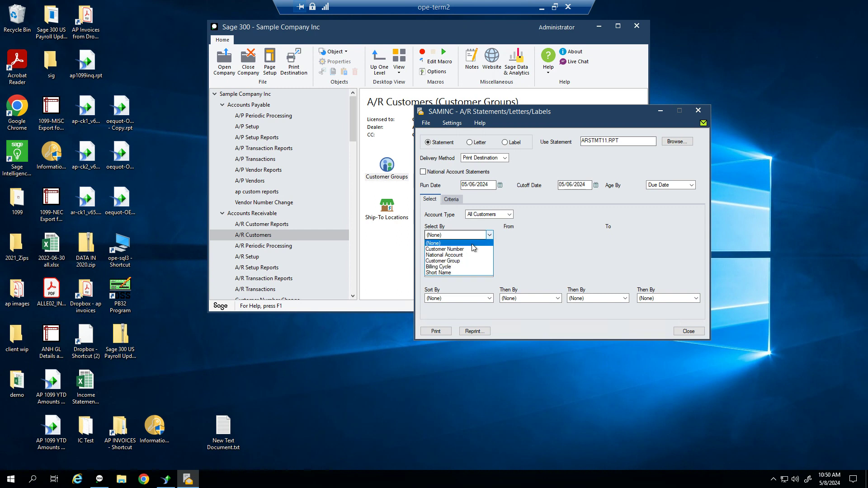
click(479, 244)
click(473, 248)
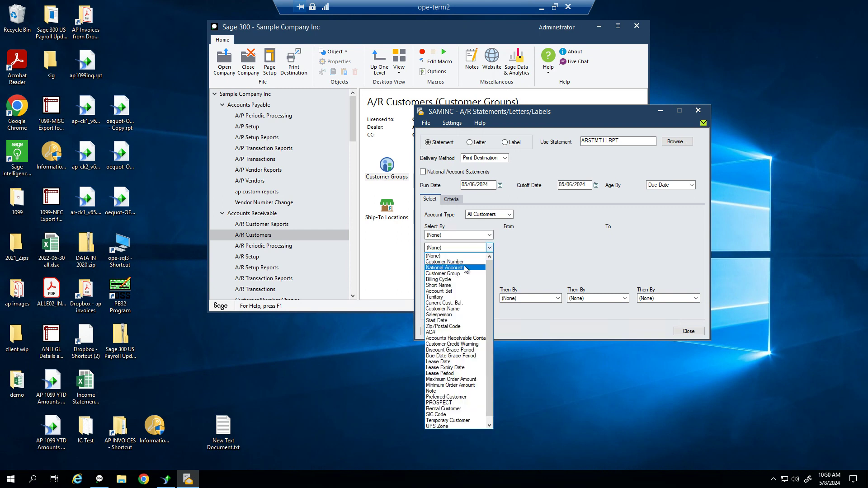
click(467, 262)
key(Tab)
text(1200)
key(Tab)
text(1200)
key(Tab)
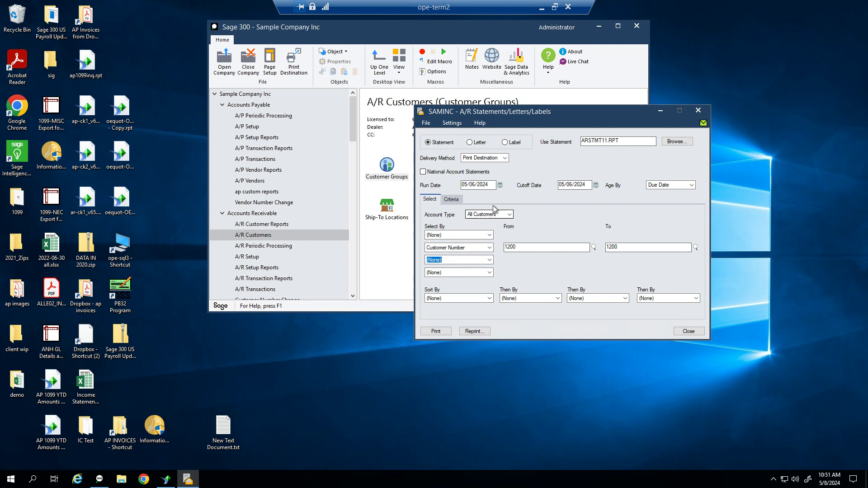
Keep delivery on Print Destination, print, and dismiss the no-records-in-range error
click(487, 157)
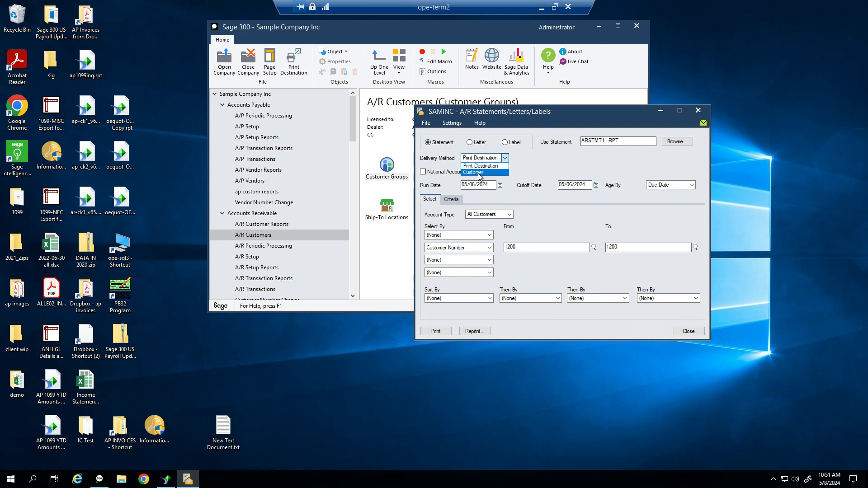
click(479, 172)
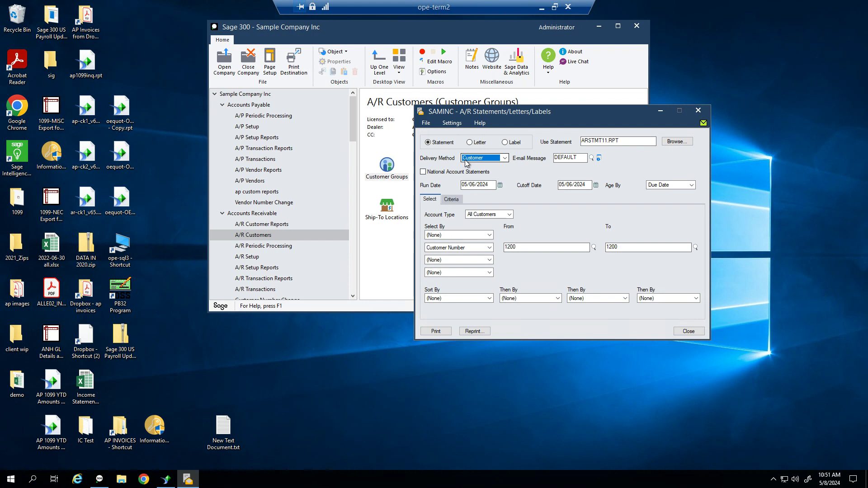
click(504, 158)
click(497, 166)
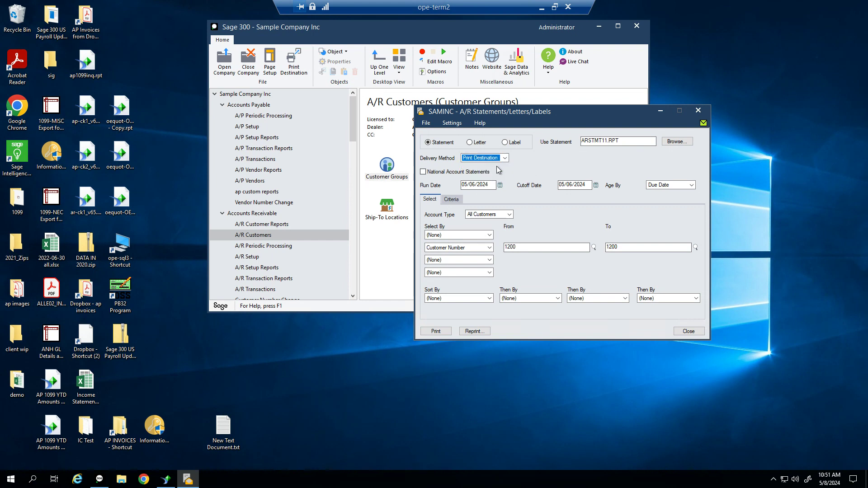
click(436, 331)
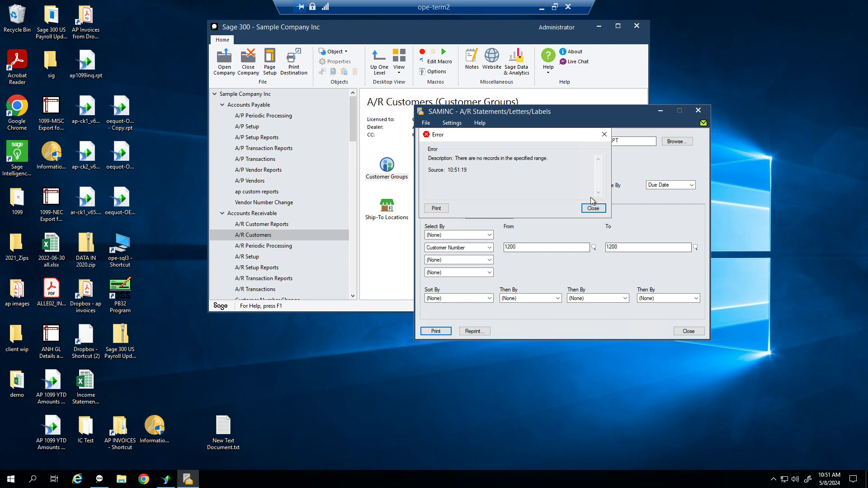
click(593, 208)
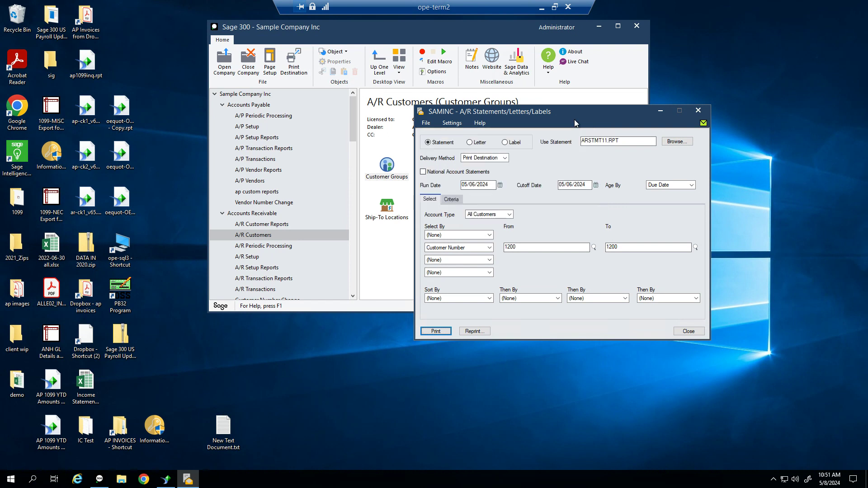
drag(578, 112, 619, 94)
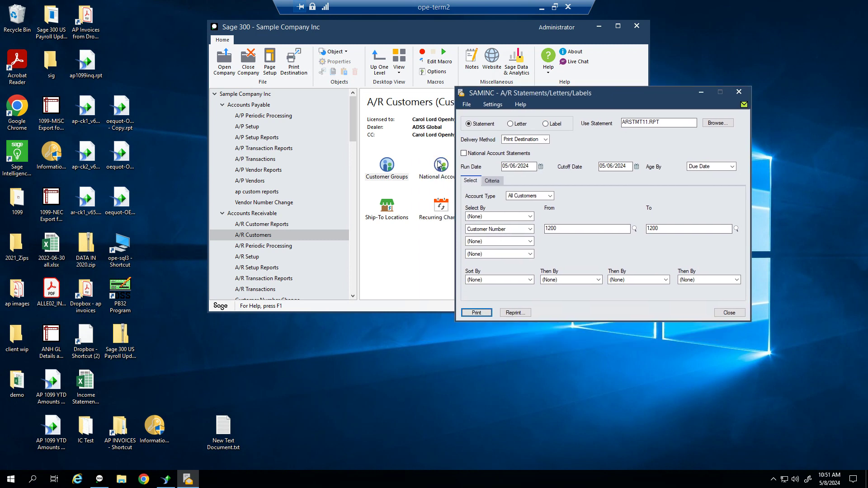
Tick Print Statements on the customer's Processing tab, then close the record and its notes
click(387, 170)
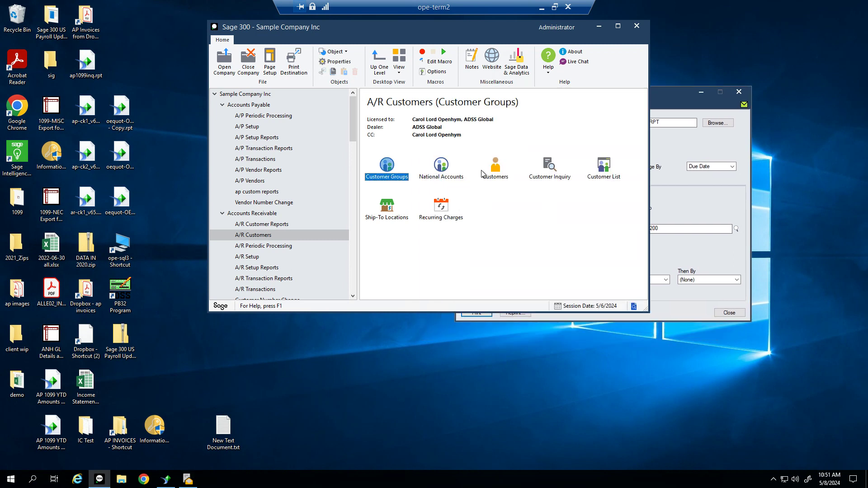
double_click(489, 175)
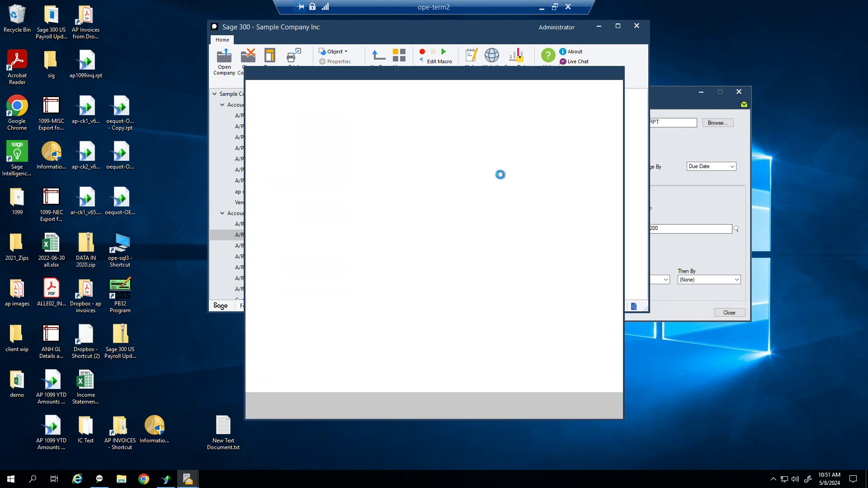
click(412, 100)
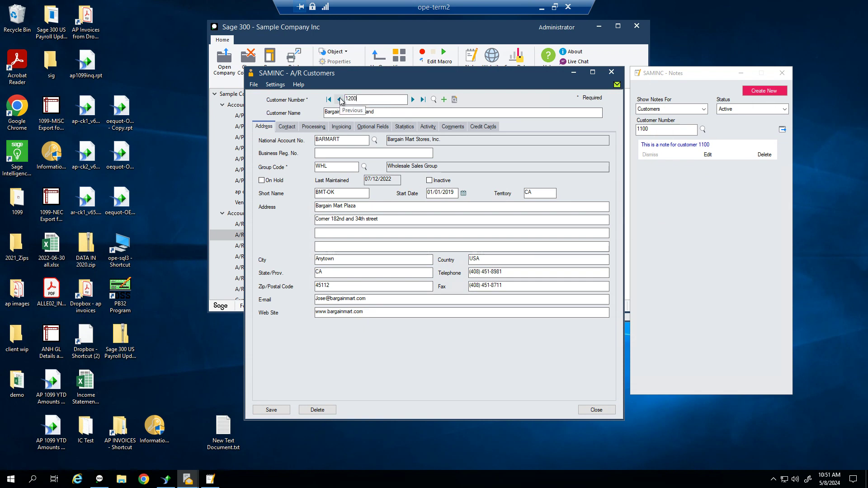
click(341, 127)
click(317, 127)
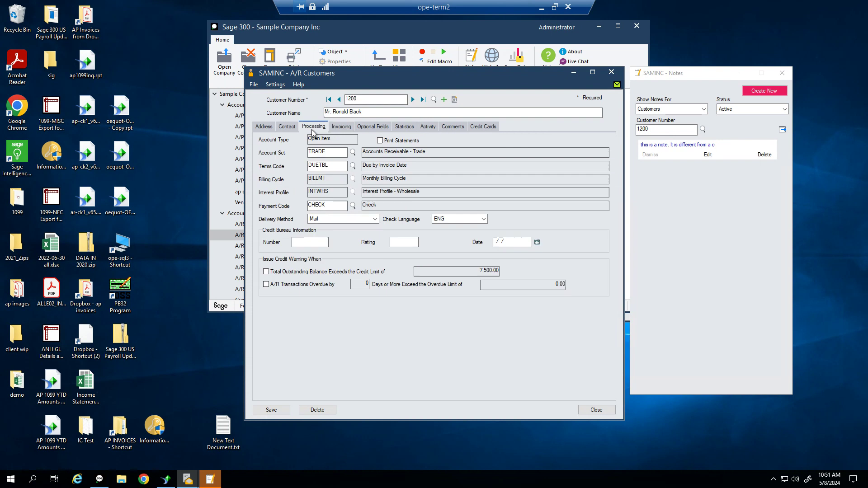
click(380, 141)
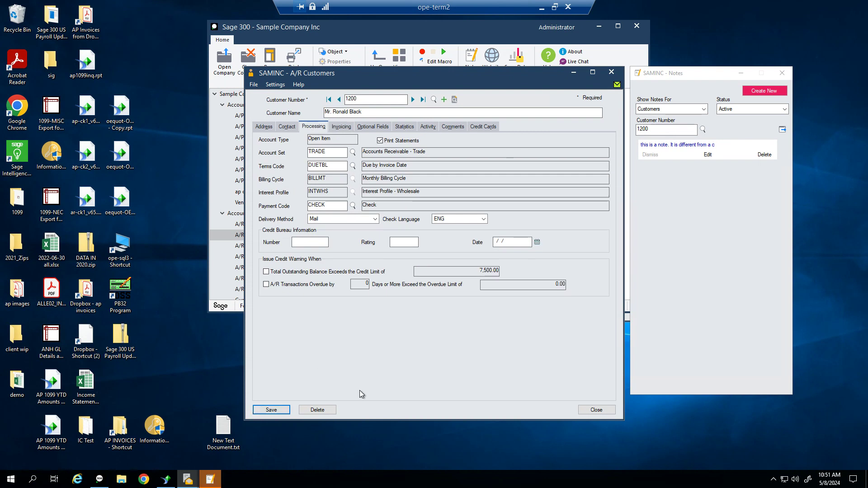
click(607, 412)
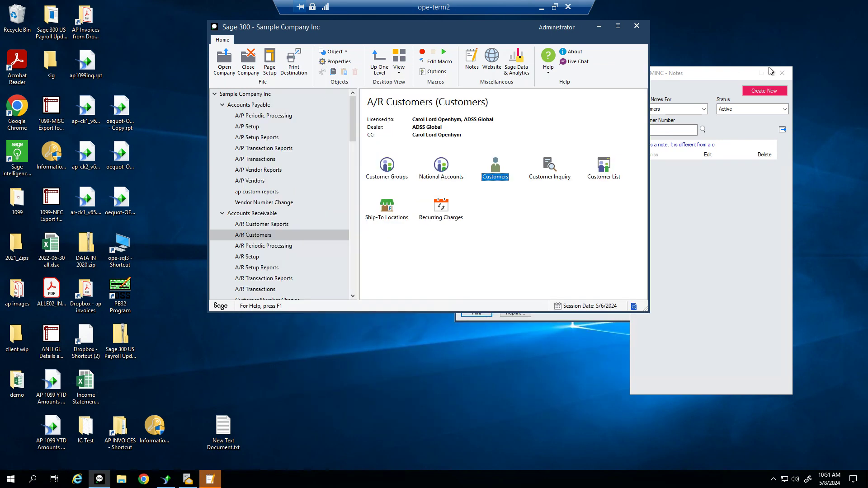
click(781, 72)
Retry printing the statement, dismiss the no-records error, and close the statements window
click(678, 186)
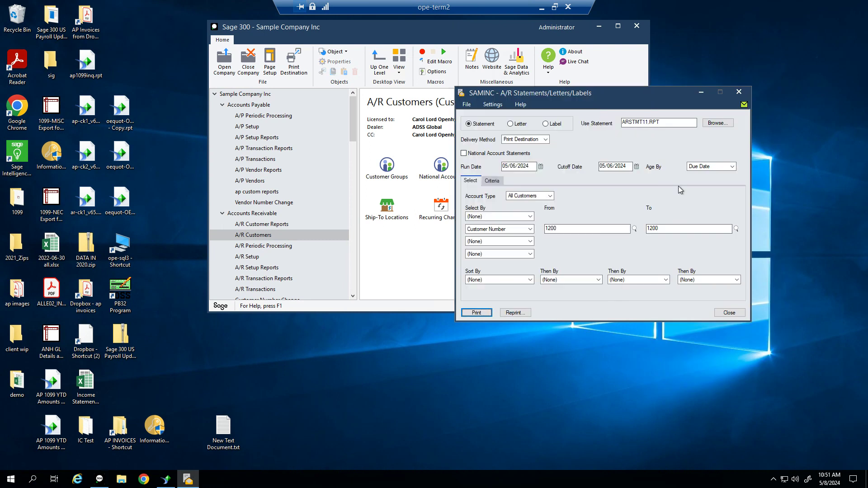
click(475, 312)
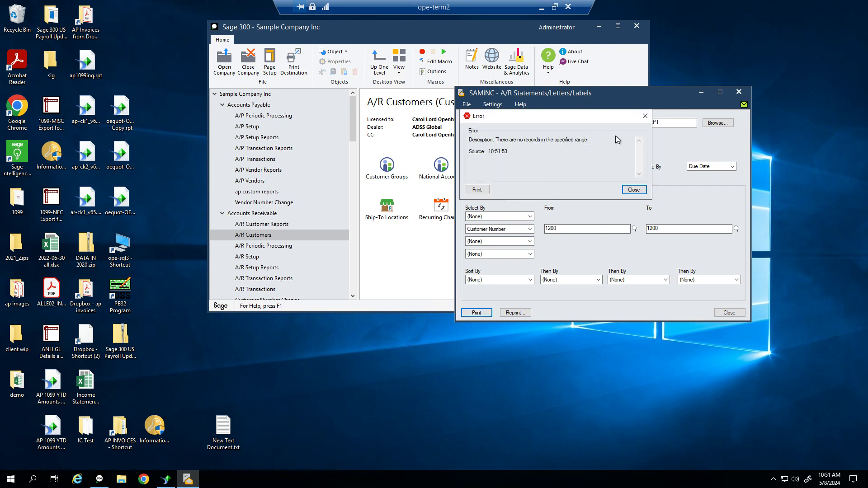
click(634, 189)
click(731, 316)
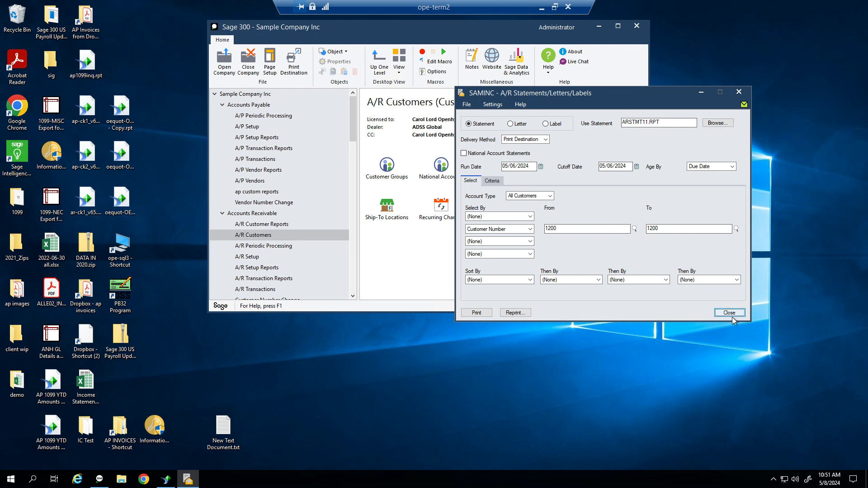
click(731, 316)
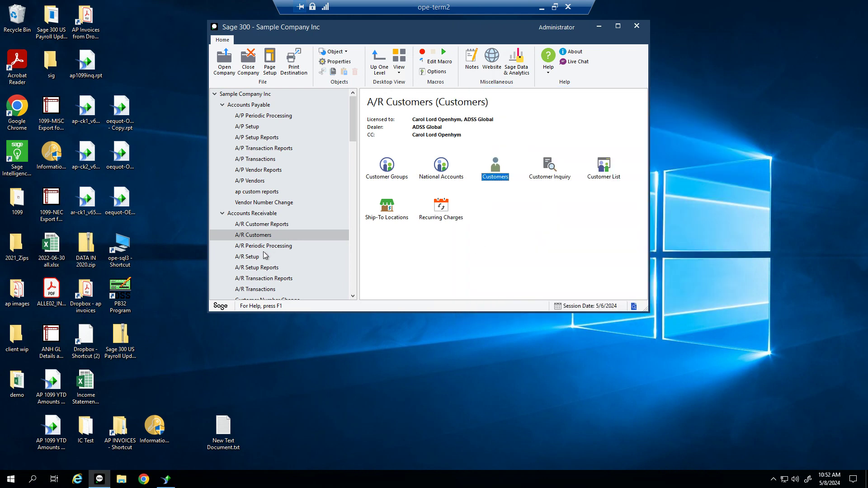
Reopen Statements / Letters / Labels and select by Customer Number for a single-customer range
click(263, 225)
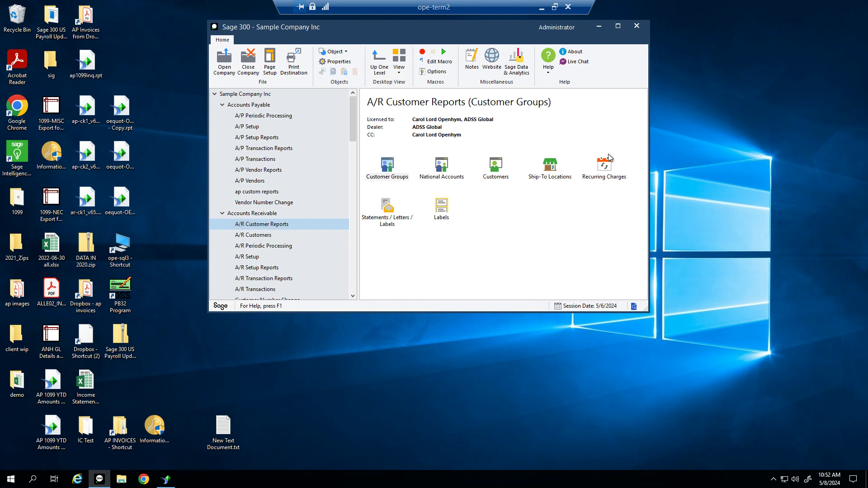
double_click(390, 226)
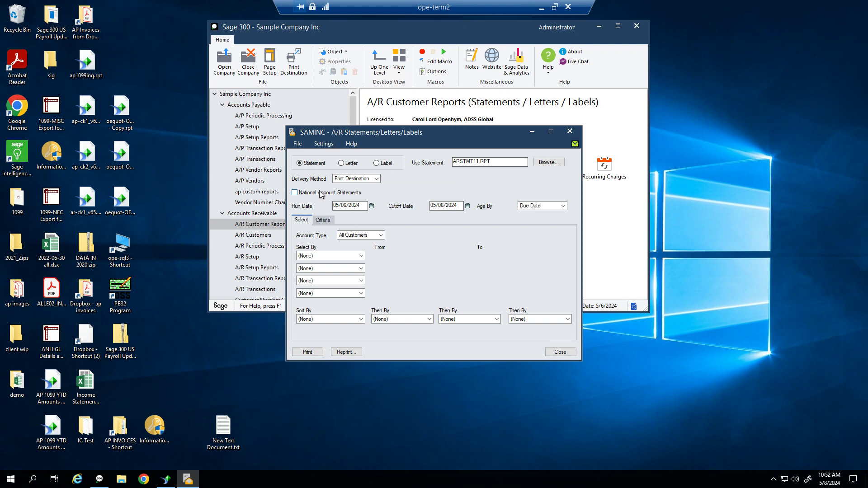
click(329, 257)
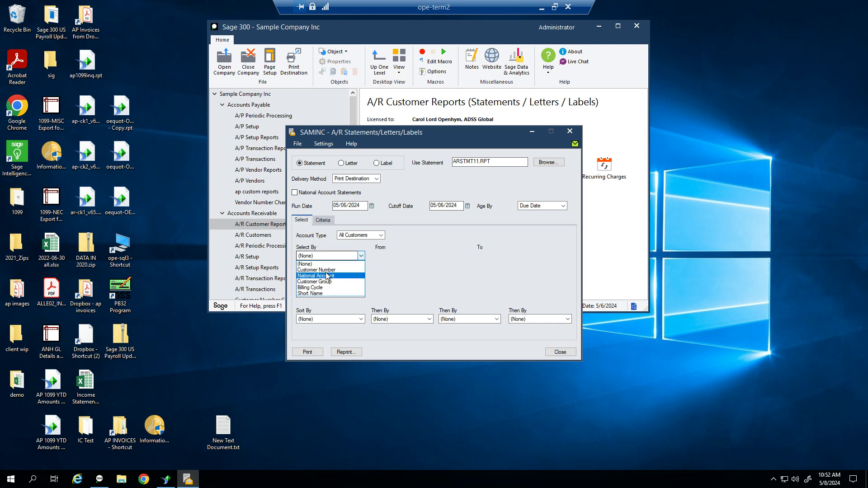
click(322, 270)
key(Tab)
text(1200)
key(Tab)
text(1)
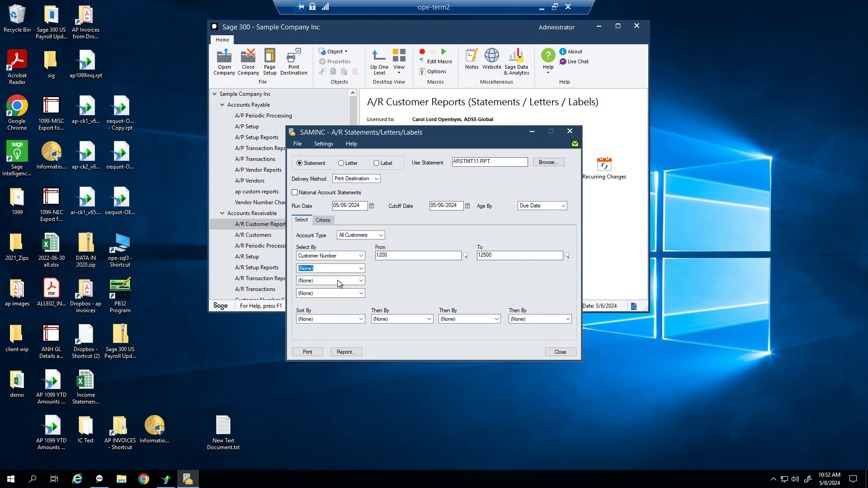
key(shift+Tab)
text(120)
Print the single-customer statement and dismiss the no-records-in-range error
click(307, 352)
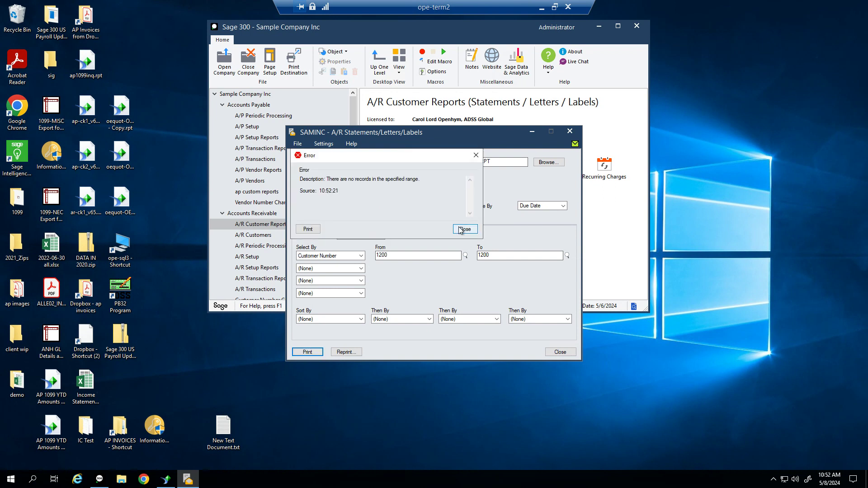
click(461, 230)
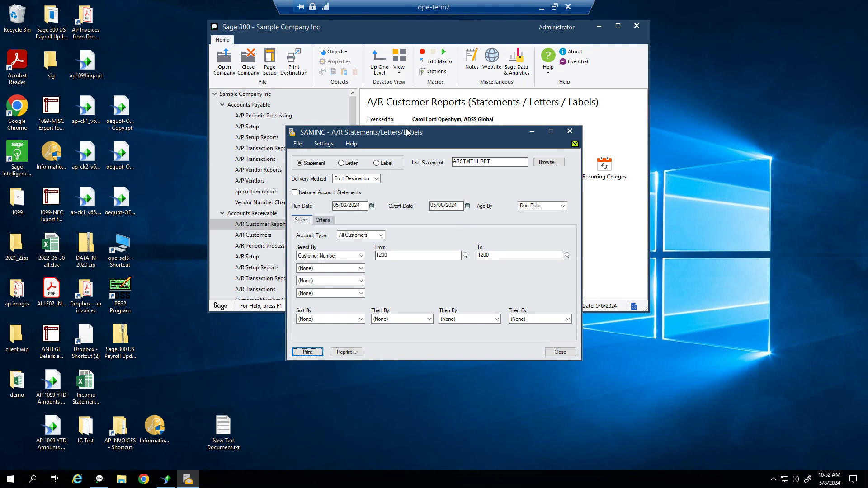
drag(411, 138, 620, 113)
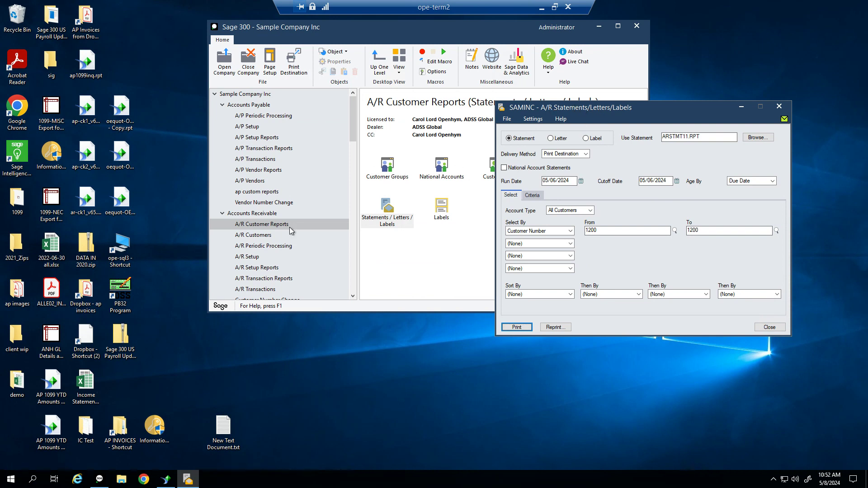
Open customer 1200's record and confirm Print Statements is enabled on its Processing tab
click(262, 235)
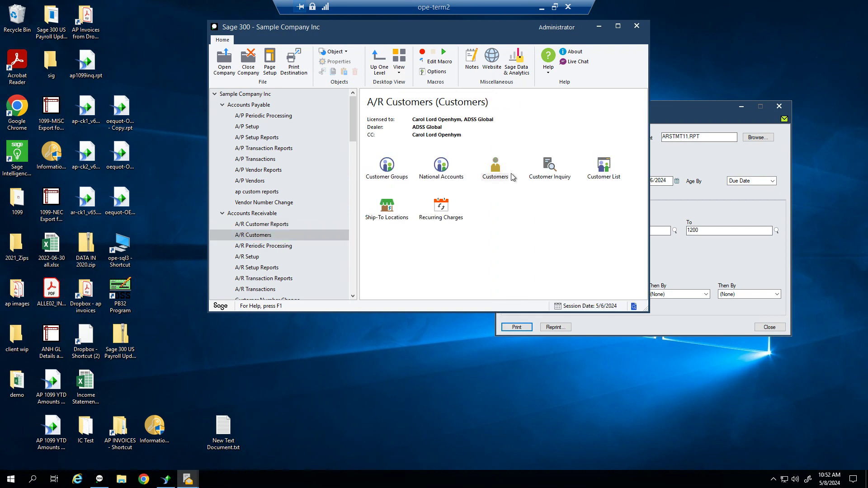
double_click(508, 177)
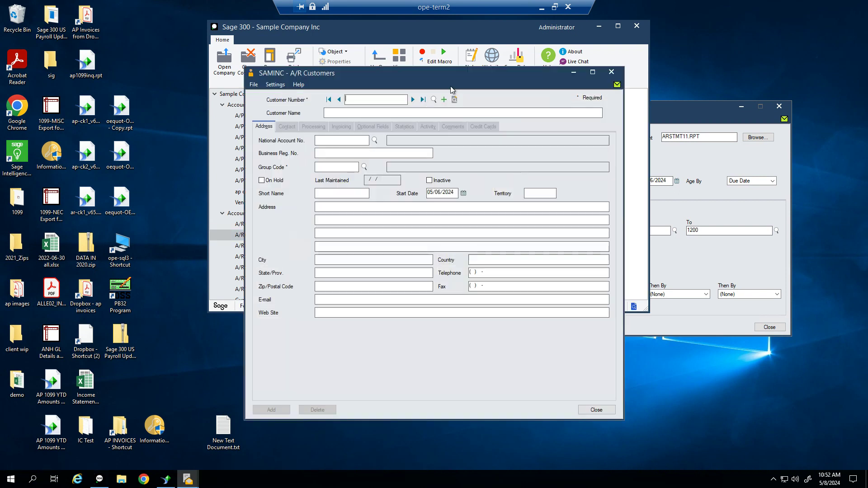
text(1200)
key(Tab)
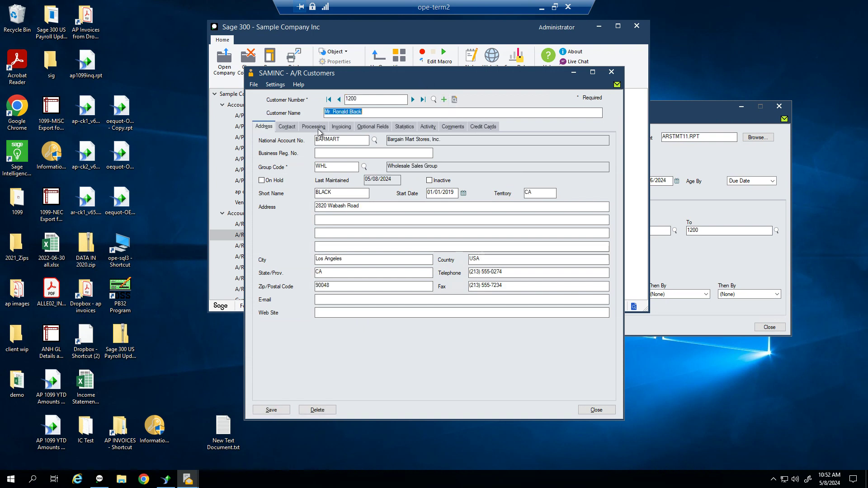
click(319, 128)
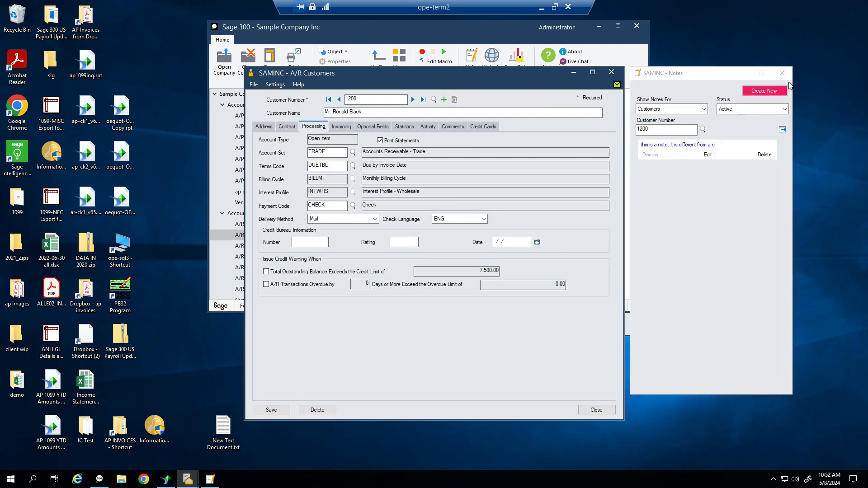
click(772, 78)
click(455, 31)
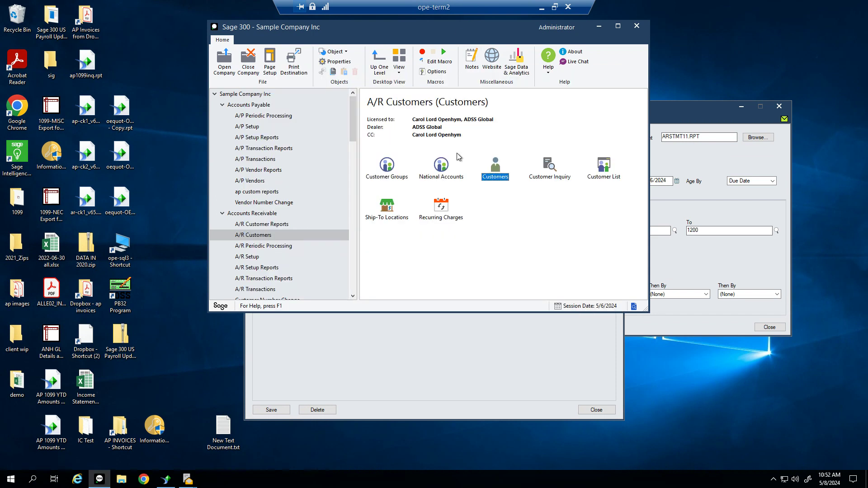
double_click(550, 167)
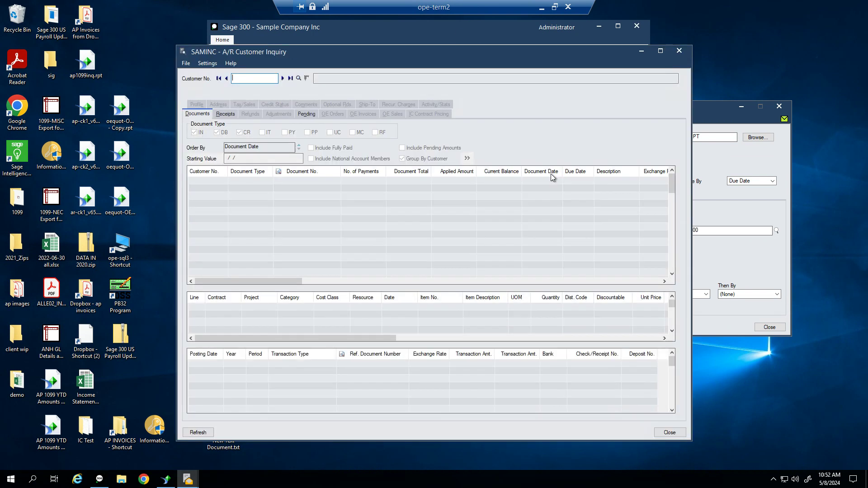
text(1200)
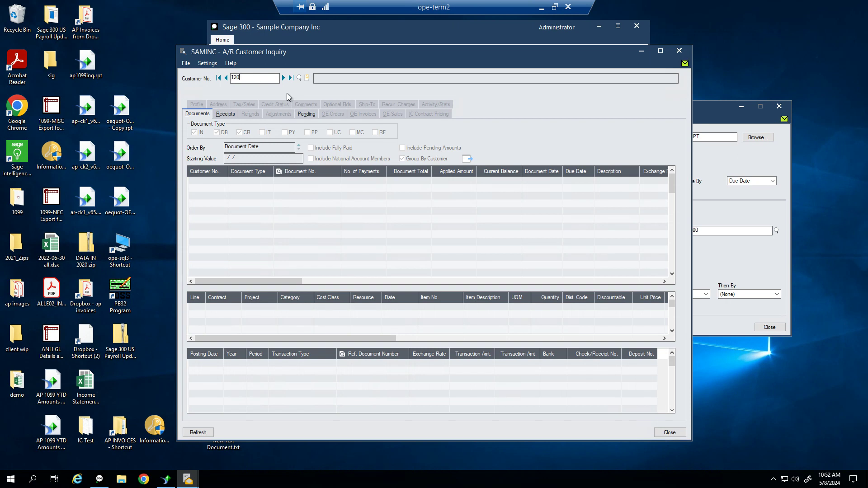
key(Tab)
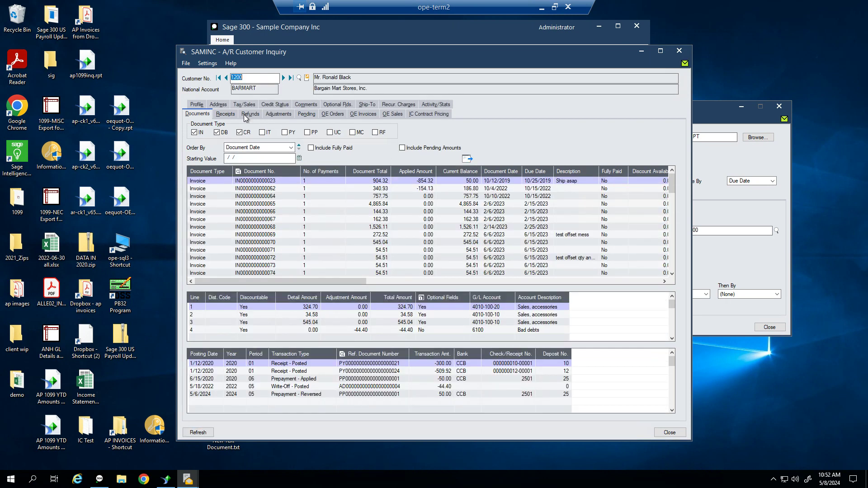
click(286, 104)
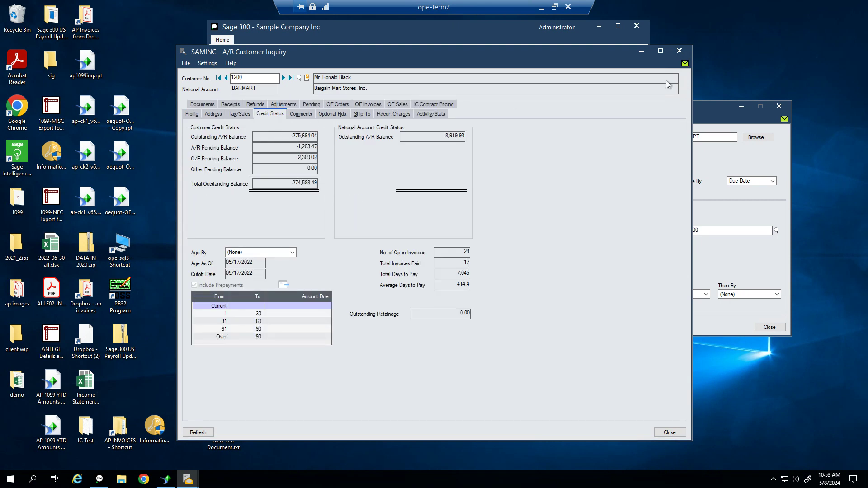
click(679, 50)
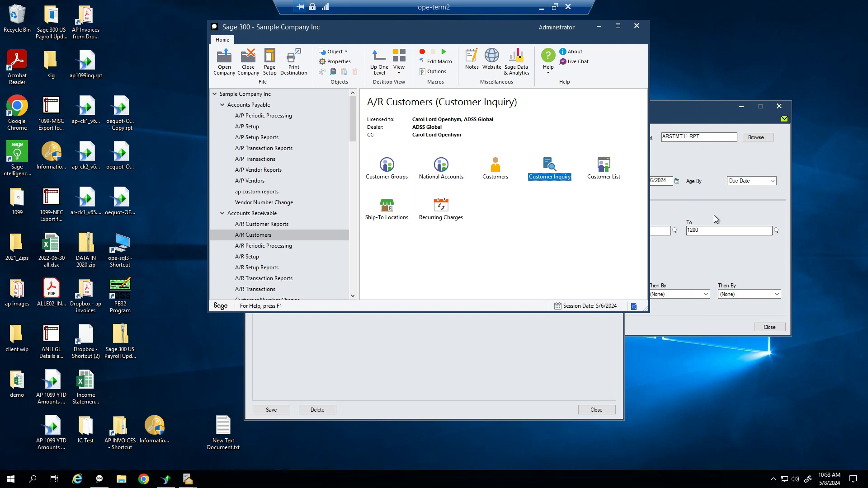
Preview statements for all customers, From blank To ZZZZZZZZZZZZ, in Crystal Reports
click(687, 212)
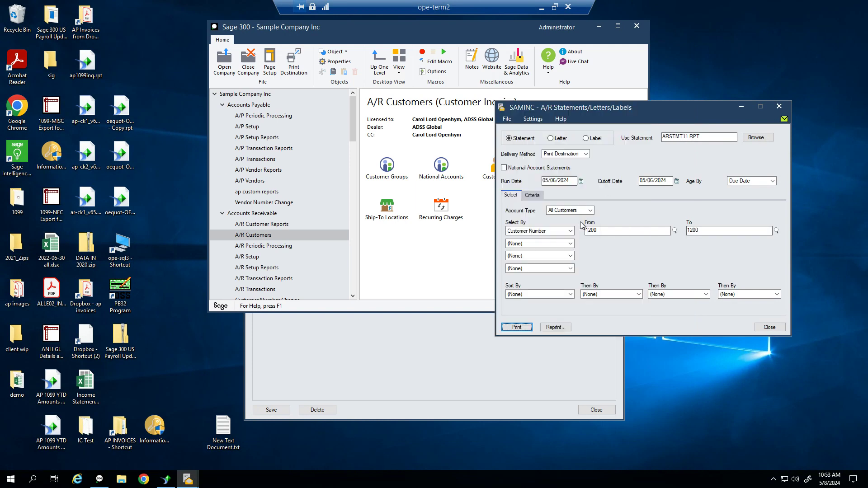
click(597, 231)
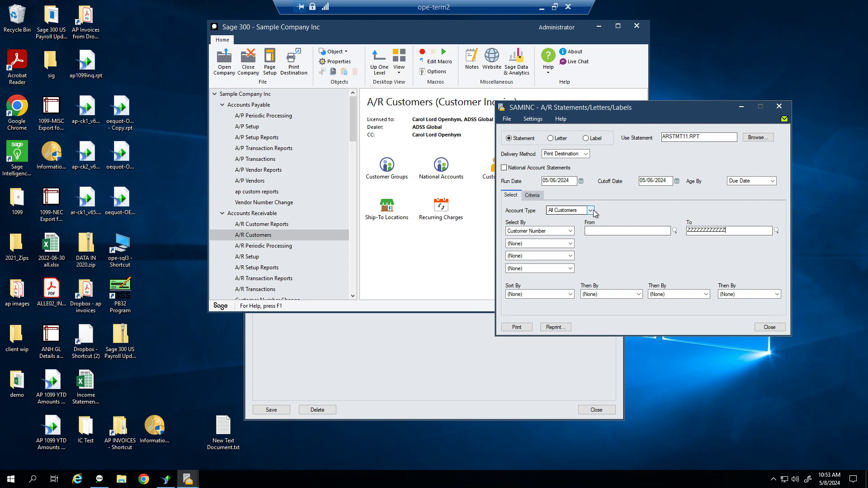
click(513, 329)
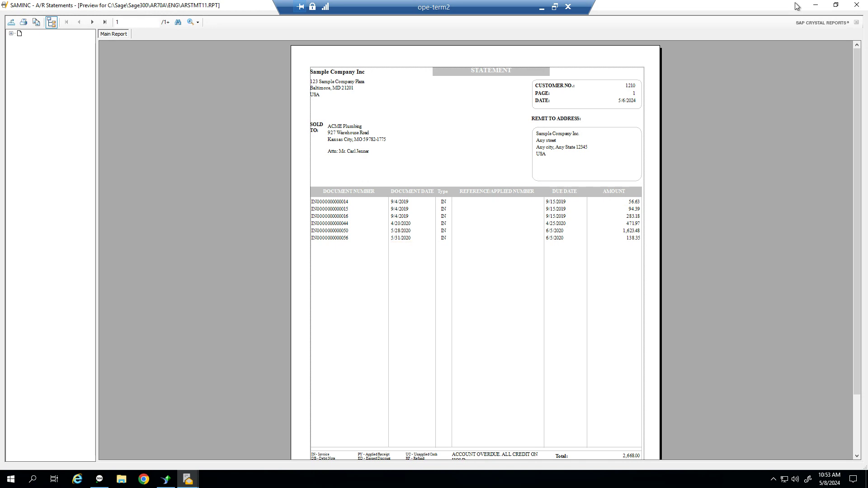
click(856, 6)
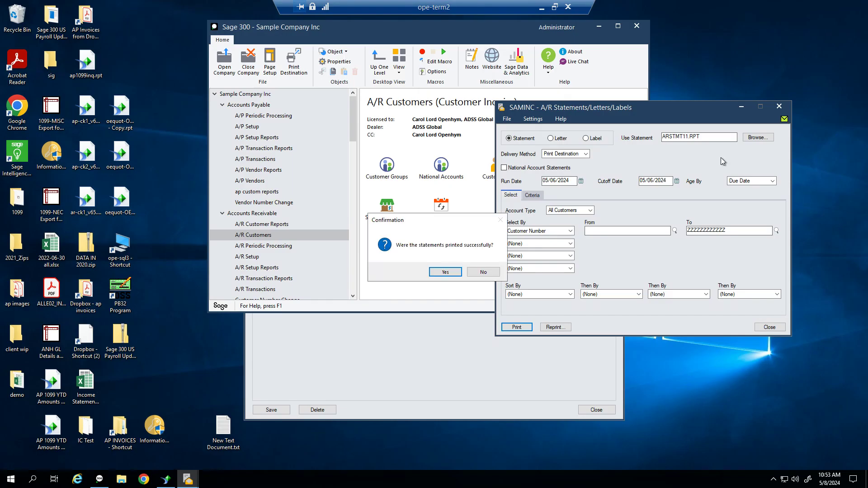
Report the statements as not printed, cancel all eleven, and close the statements window
click(480, 273)
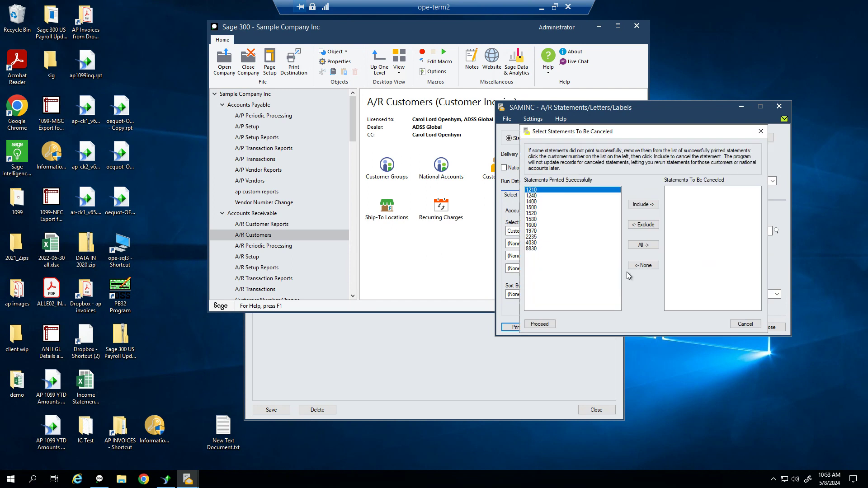
click(644, 245)
click(551, 324)
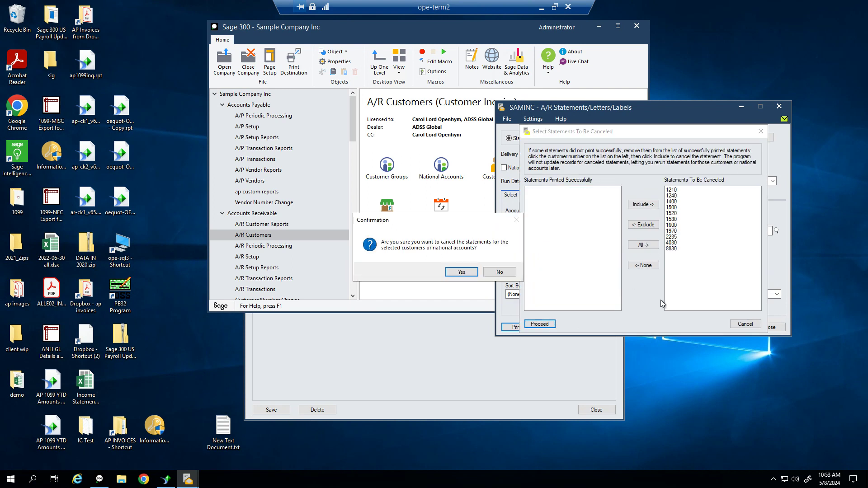
click(475, 274)
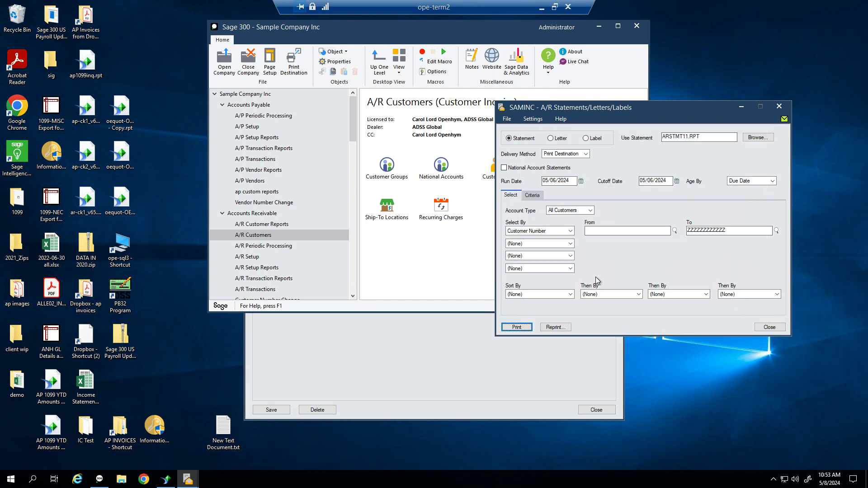
click(764, 328)
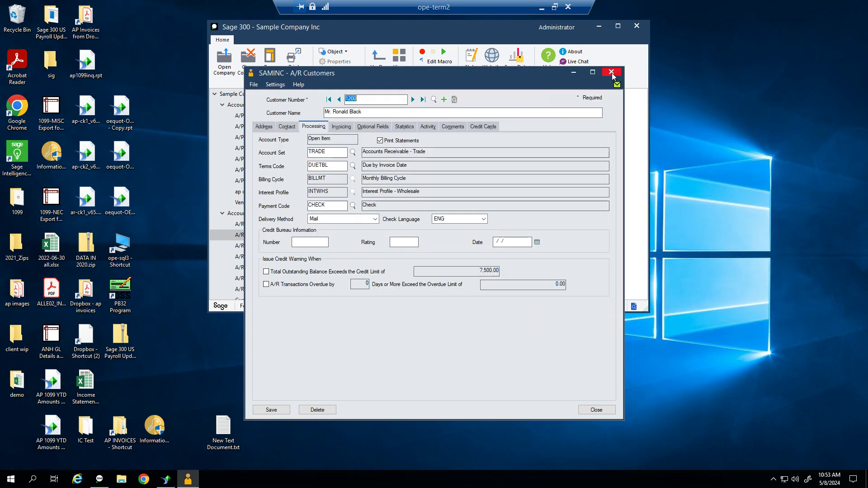
Turn on Print Zero-Balance Statements in the A/R Options Statement tab and save
click(612, 74)
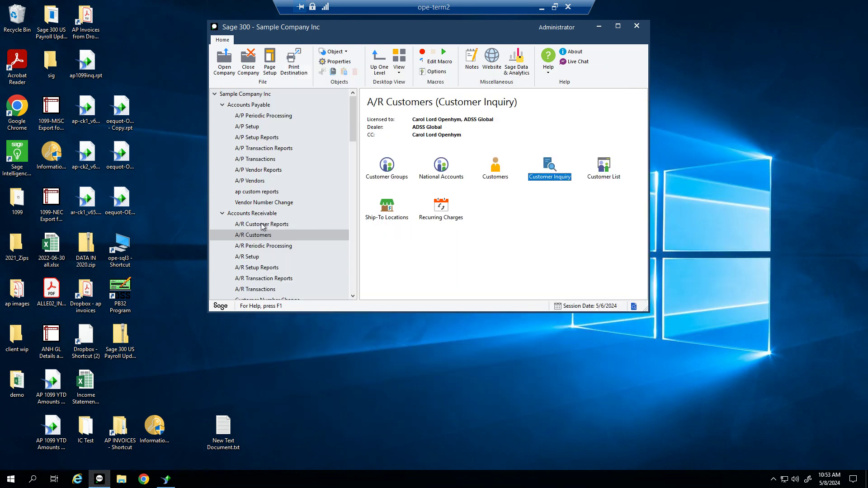
click(247, 257)
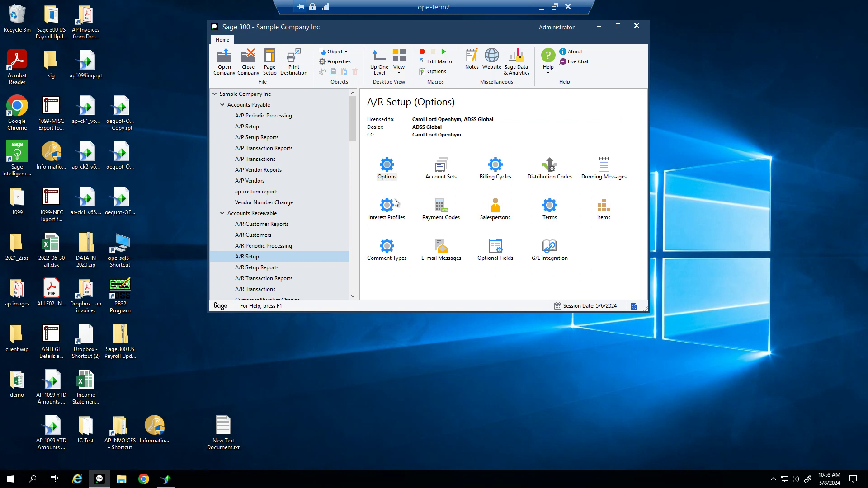
double_click(385, 171)
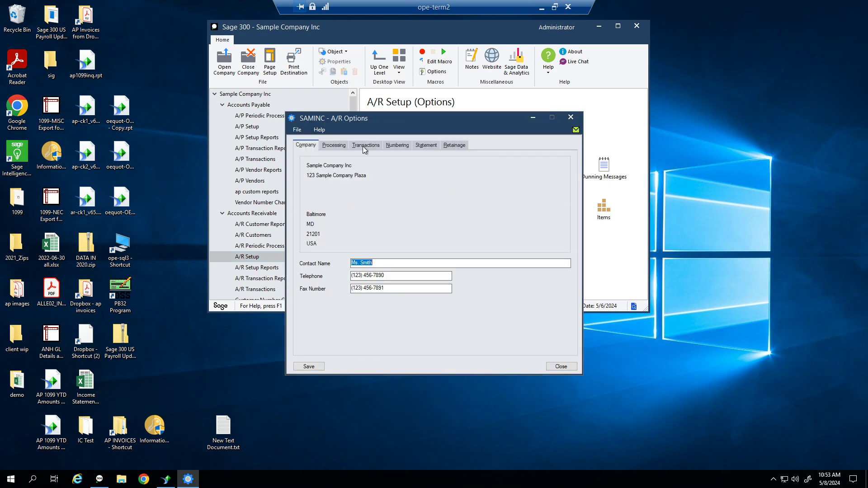
click(347, 146)
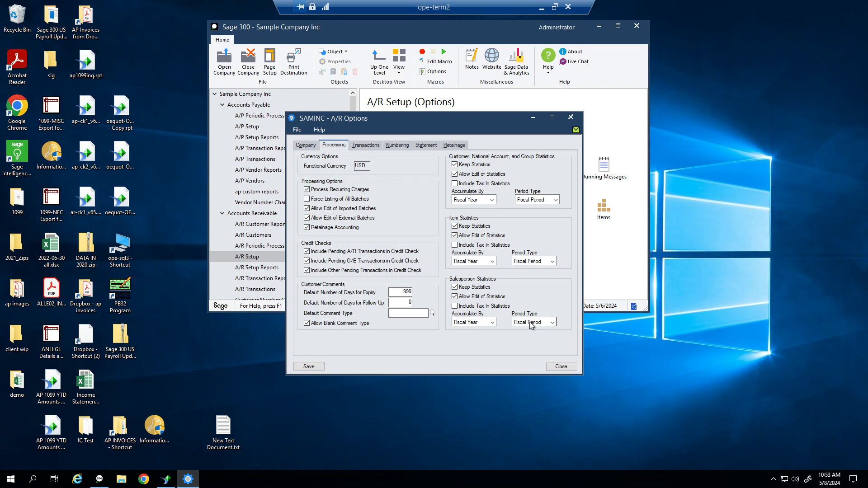
click(365, 146)
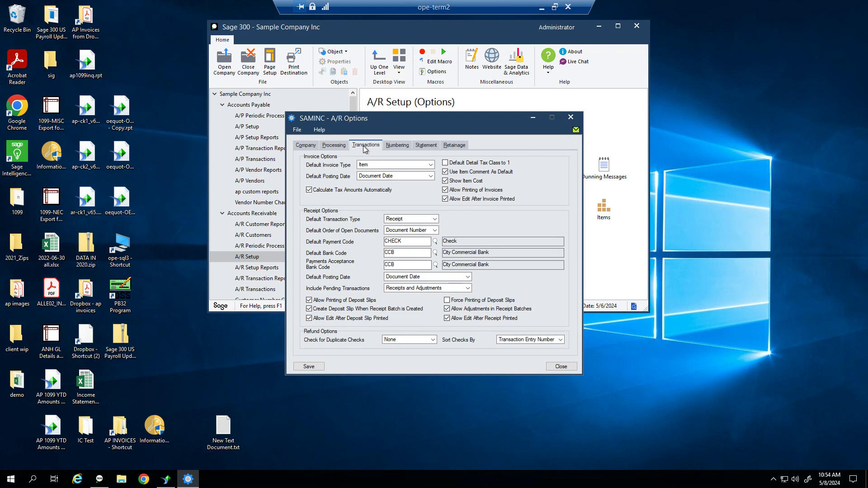
click(427, 146)
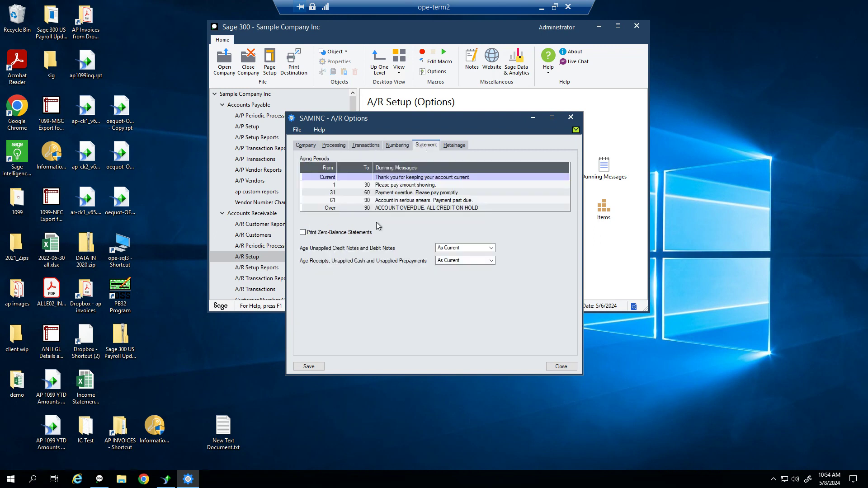
click(303, 232)
click(307, 367)
Review the numbering, transaction, processing, company and retainage options, then close A/R Options
click(404, 145)
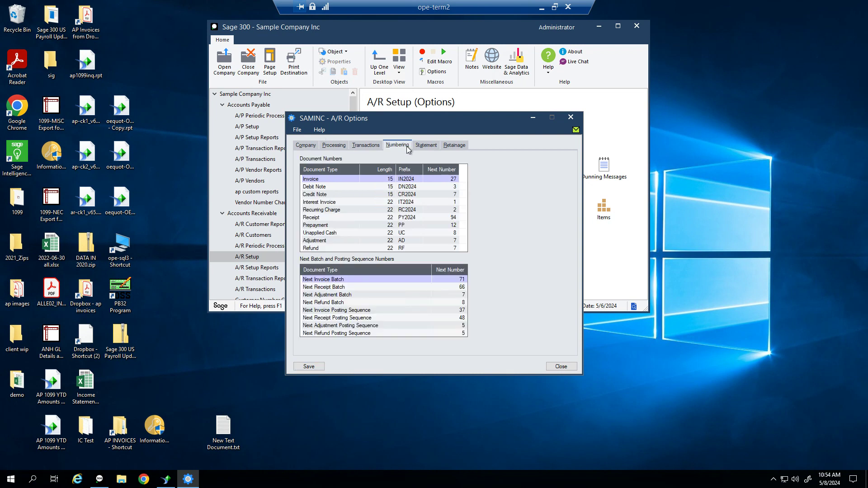
click(358, 147)
click(334, 147)
click(315, 145)
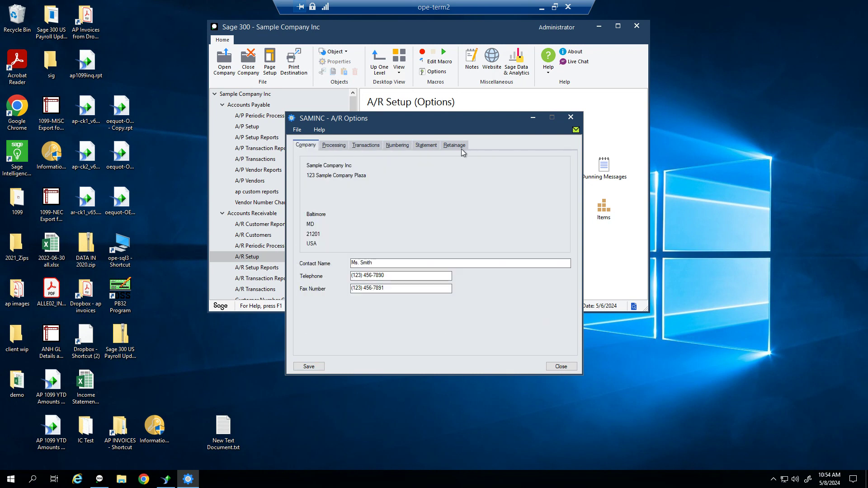
click(464, 149)
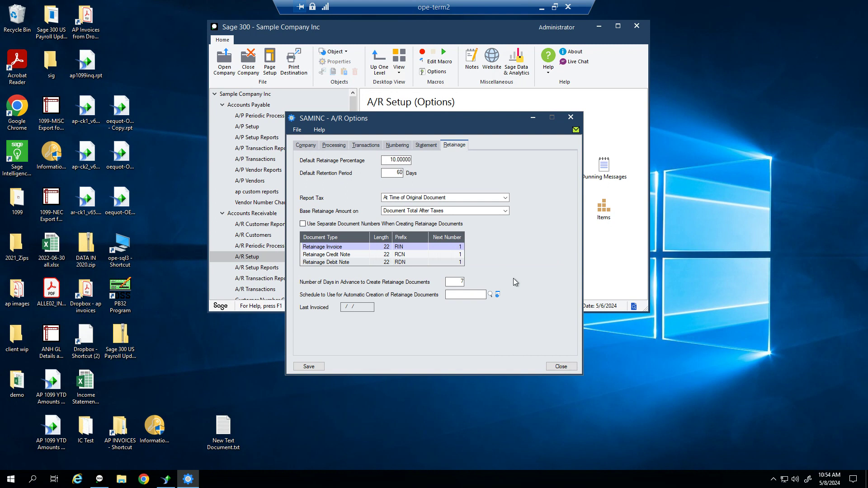
click(561, 367)
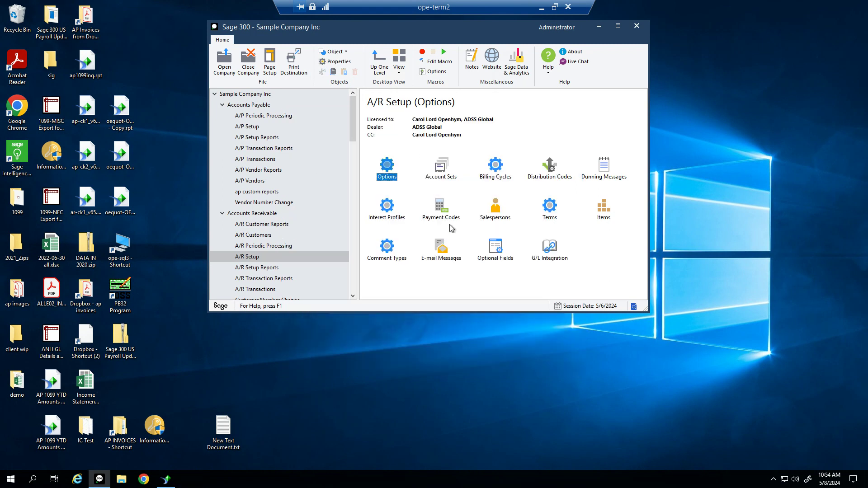
click(288, 235)
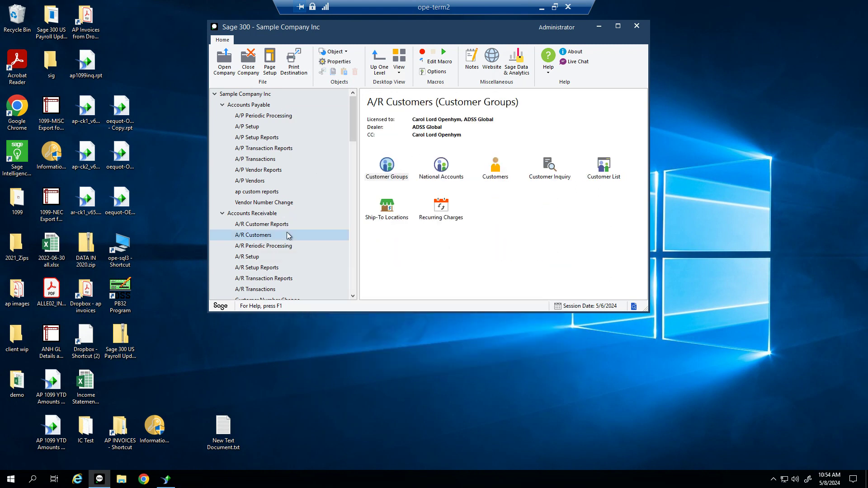
Print ARSTMT11.RPT statements for All Customers from Statements/Letters/Labels after reviewing the Criteria tab
click(283, 225)
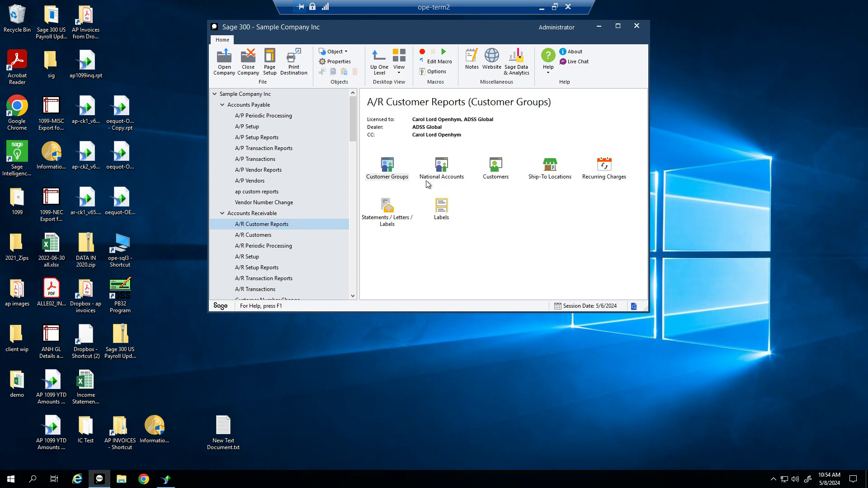
click(389, 226)
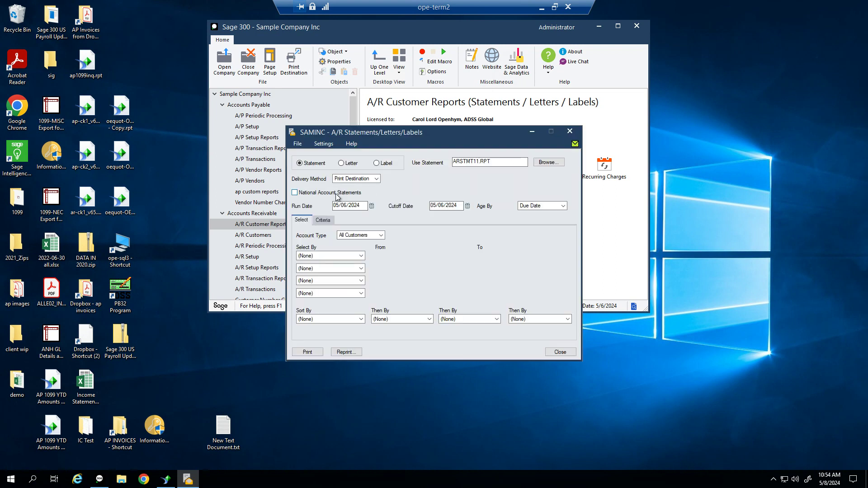
click(322, 221)
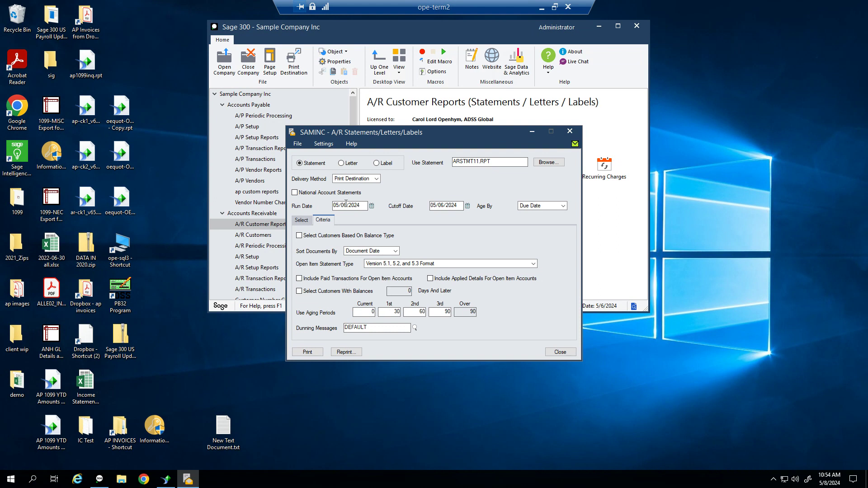
click(301, 221)
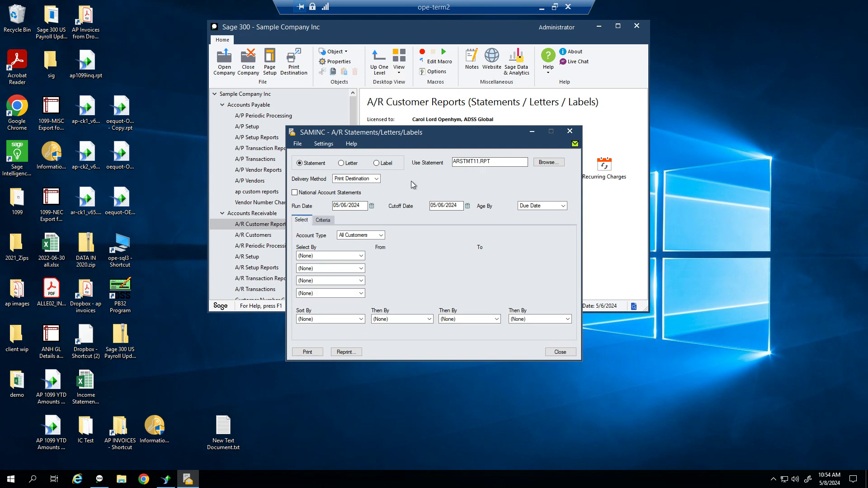
click(313, 356)
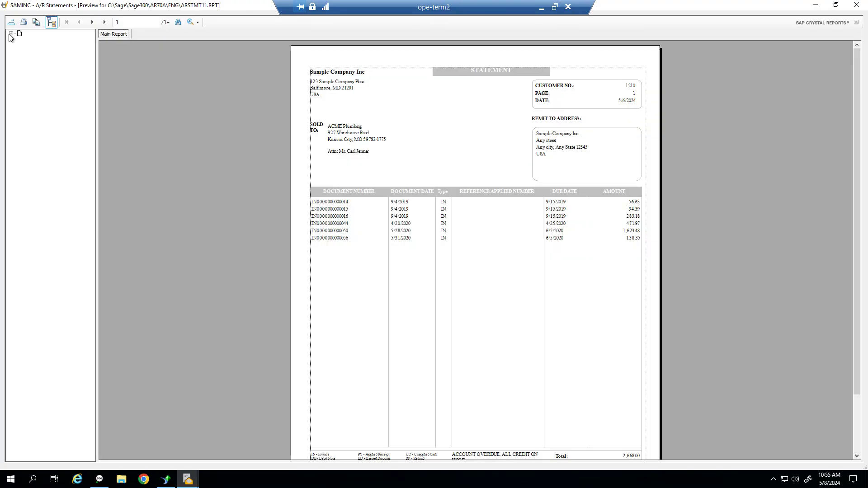
Expand the preview's page tree and page through statements for customers 1400, 1520 and 1550
click(11, 33)
click(19, 40)
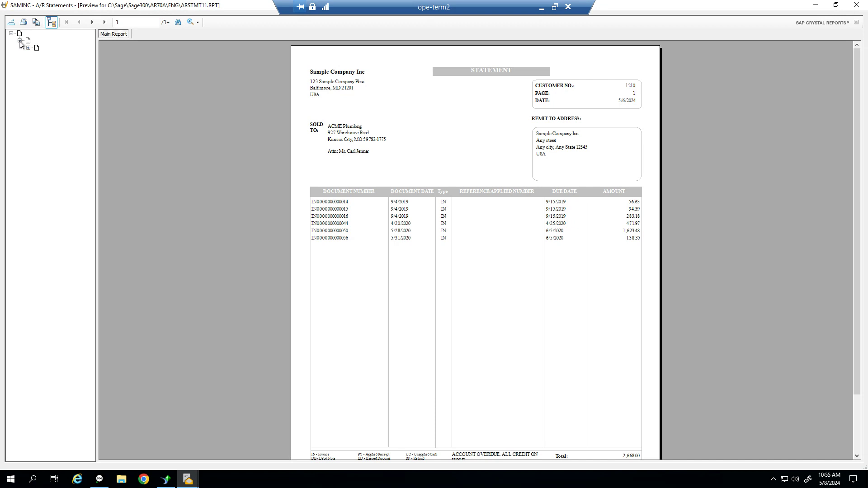
click(28, 47)
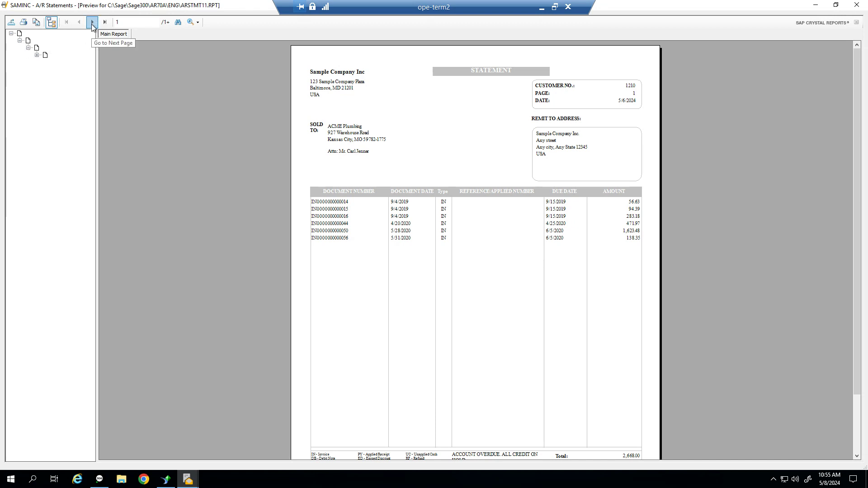
click(92, 23)
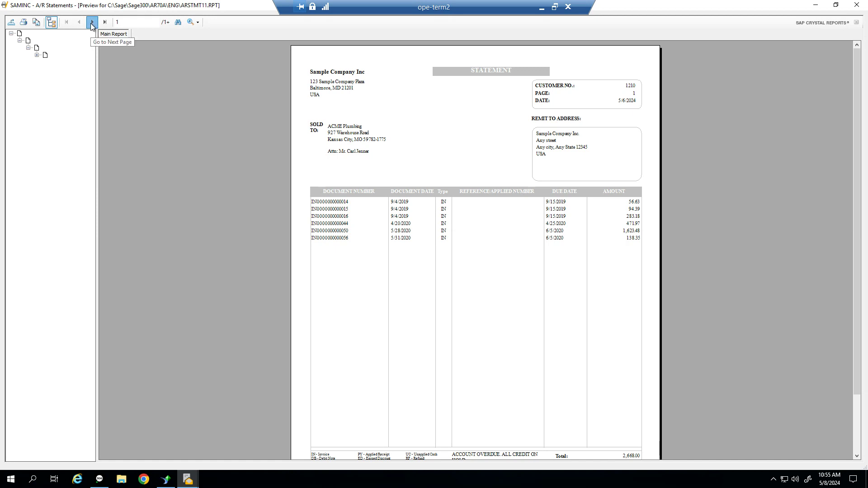
click(93, 25)
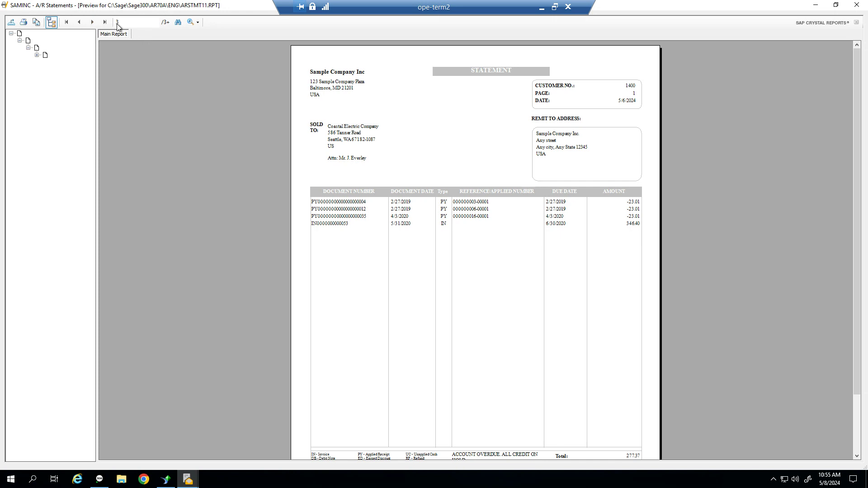
click(94, 25)
click(94, 24)
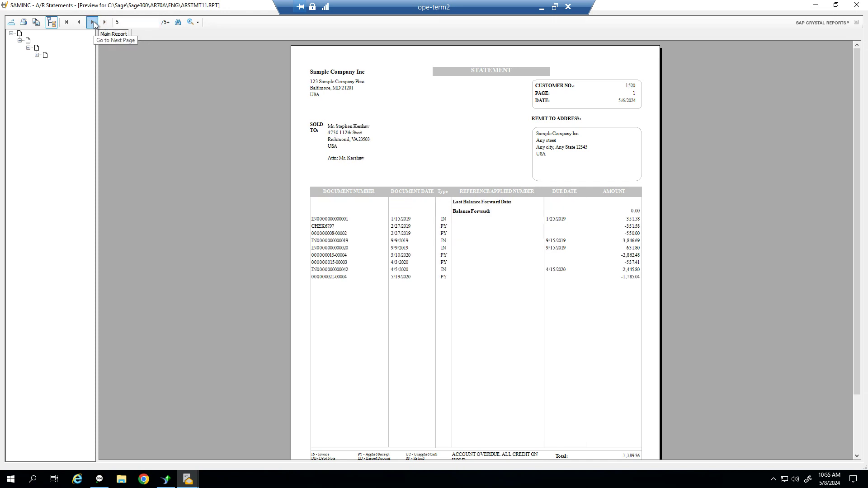
click(94, 23)
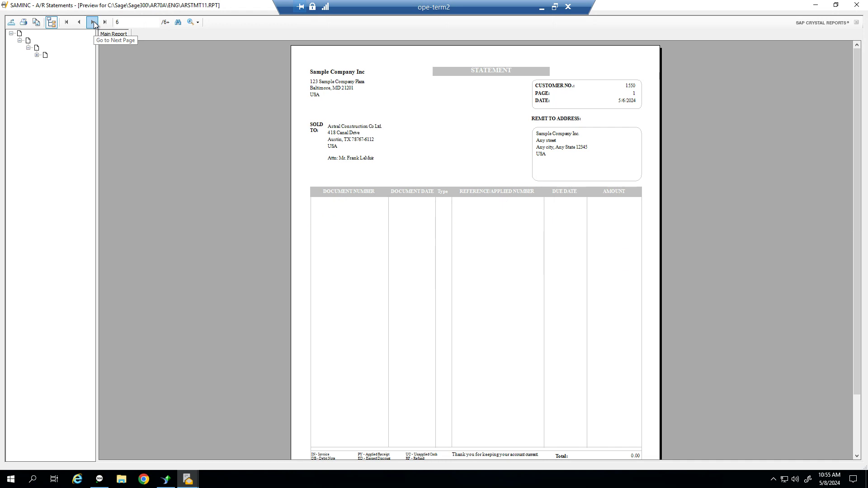
click(93, 22)
Continue through customers 1600, 1970 and 2240 to page 15, return to page 1, and close the preview
click(93, 22)
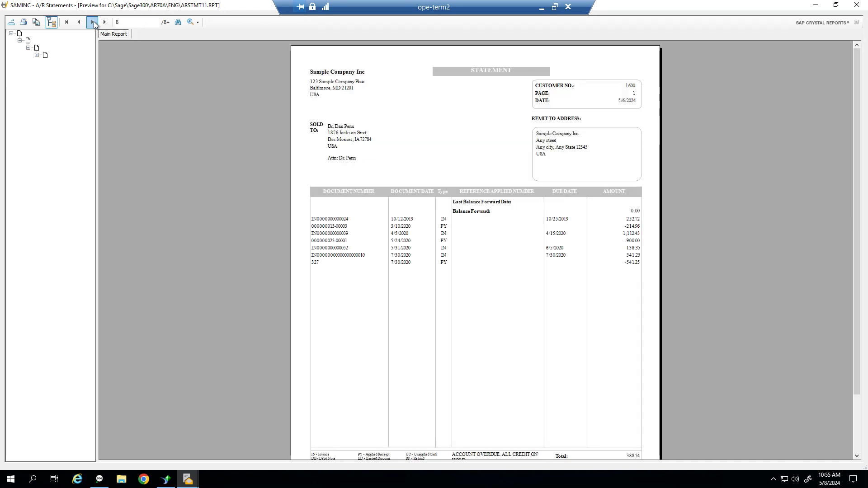
click(94, 22)
click(94, 22)
click(94, 22)
click(93, 22)
click(94, 22)
click(94, 22)
click(94, 22)
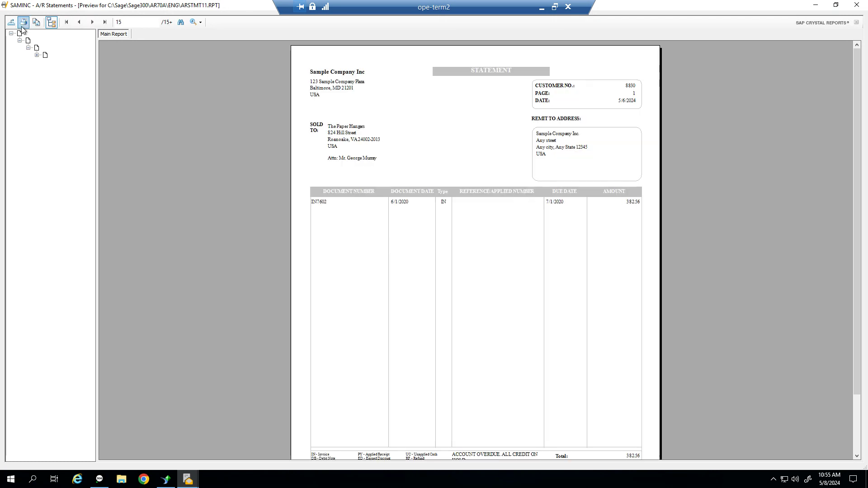
click(66, 21)
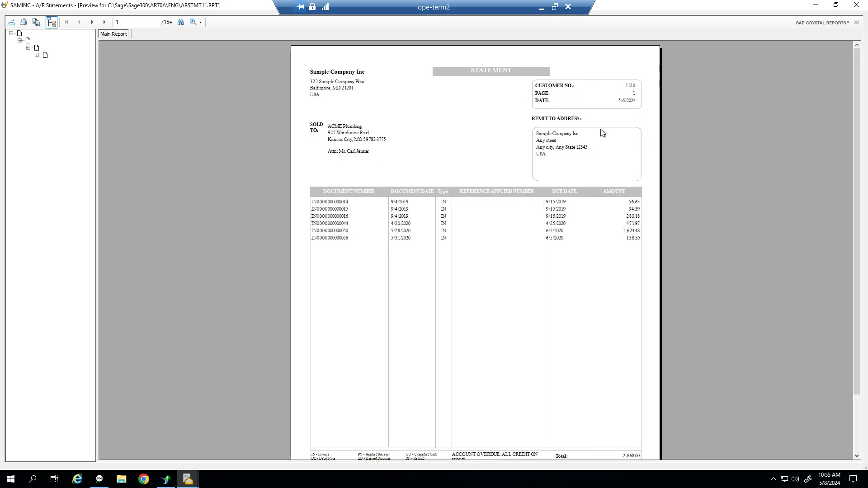
scroll(585, 253, down, 3)
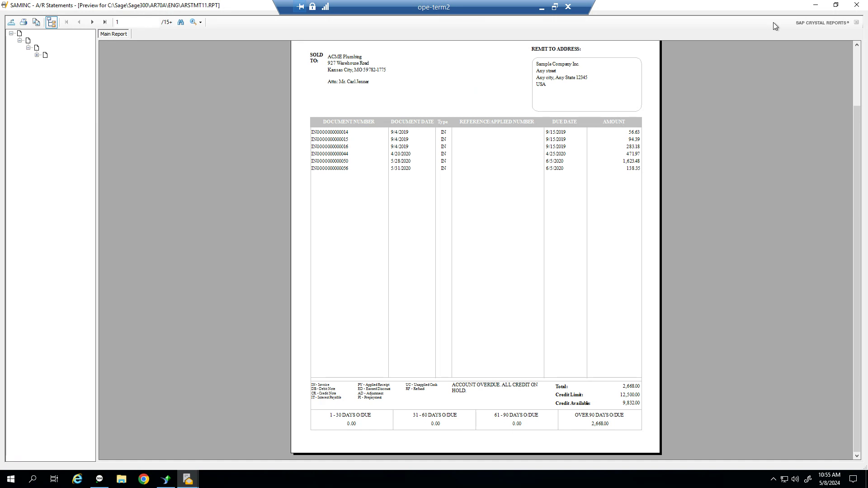
click(856, 6)
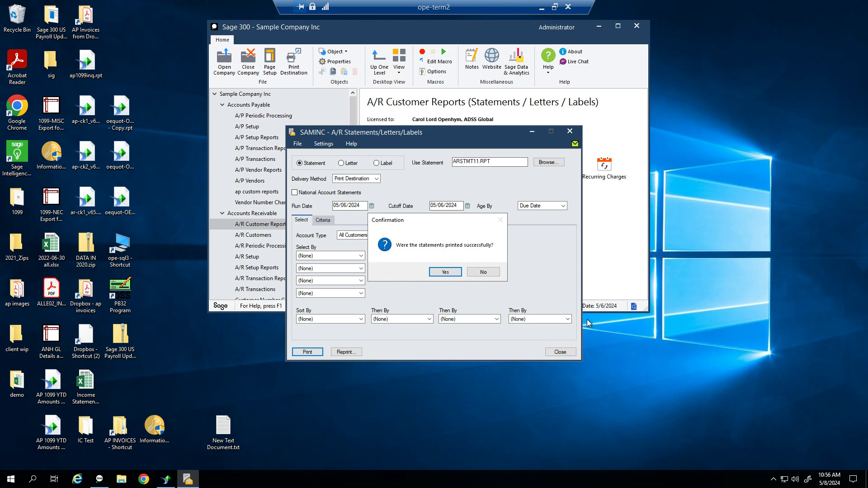
Answer No to the statements-printed confirmation to bring up Select Statements To Be Canceled
click(484, 272)
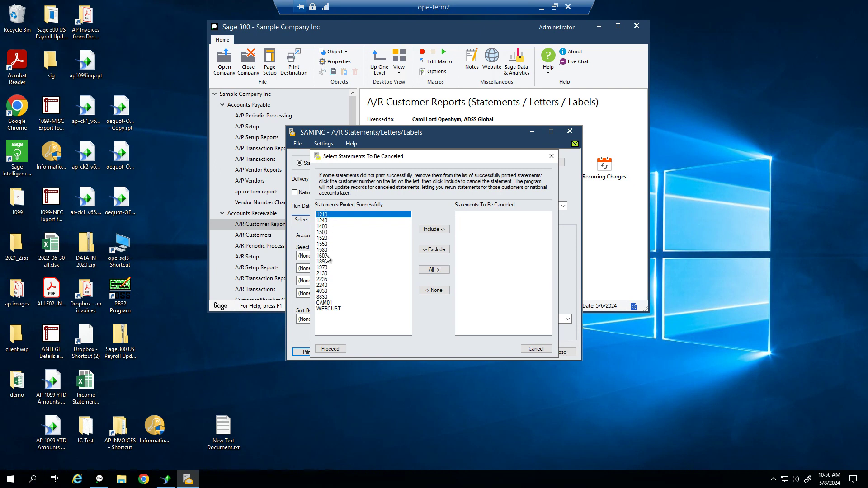
Mark every listed customer's statement for cancellation and confirm cancelling them
click(434, 270)
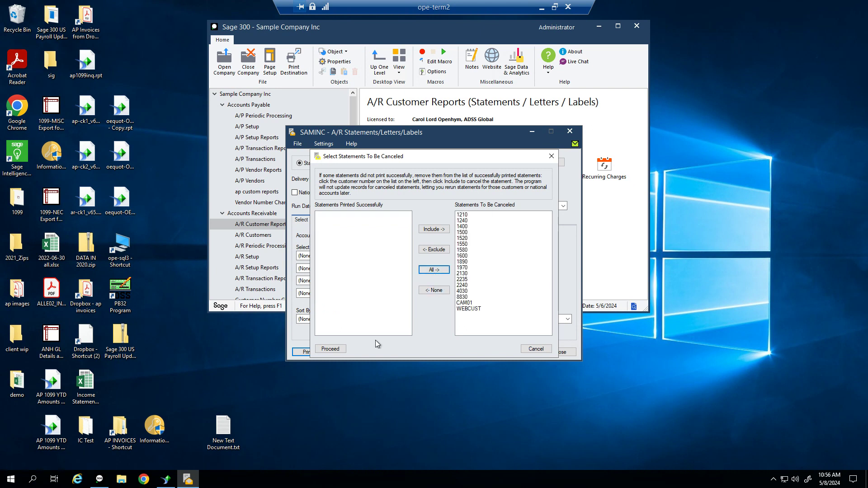
click(339, 349)
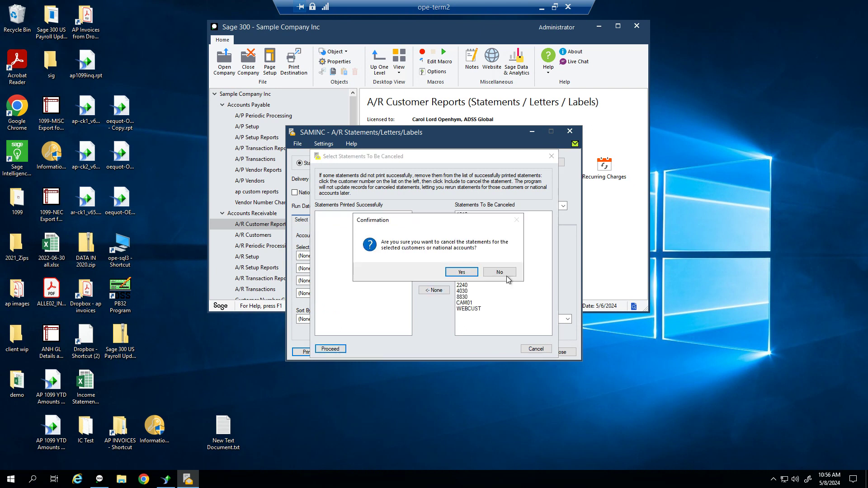
click(462, 272)
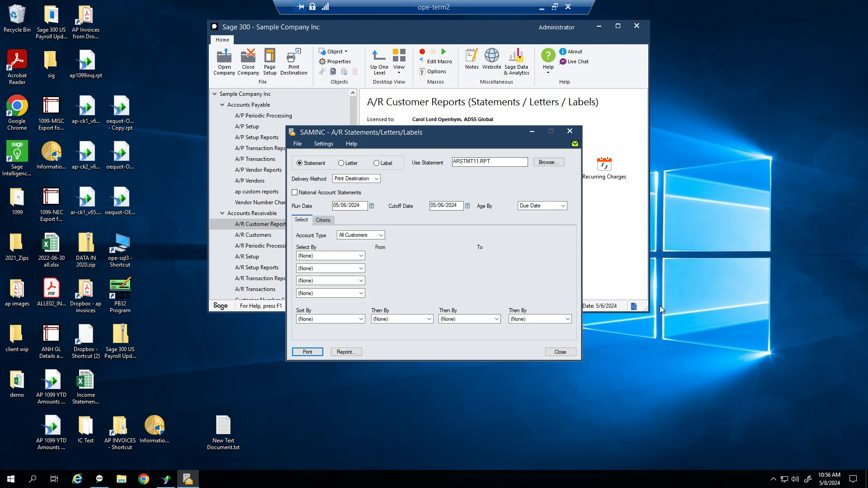
Dismiss the Reprint Statement options without reprinting and close the Statements/Letters/Labels window
click(346, 351)
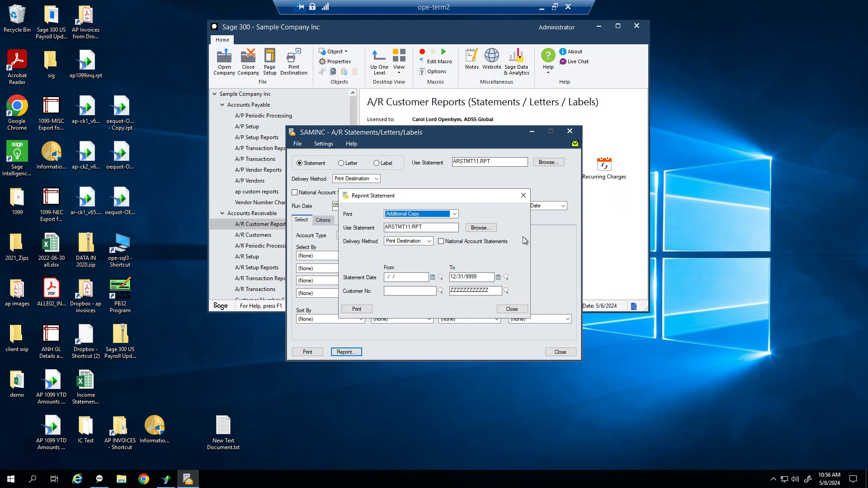
click(524, 196)
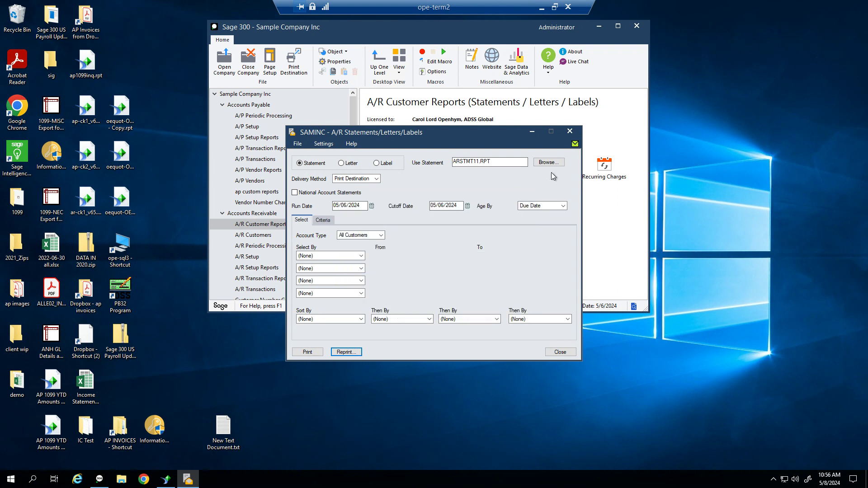
click(571, 132)
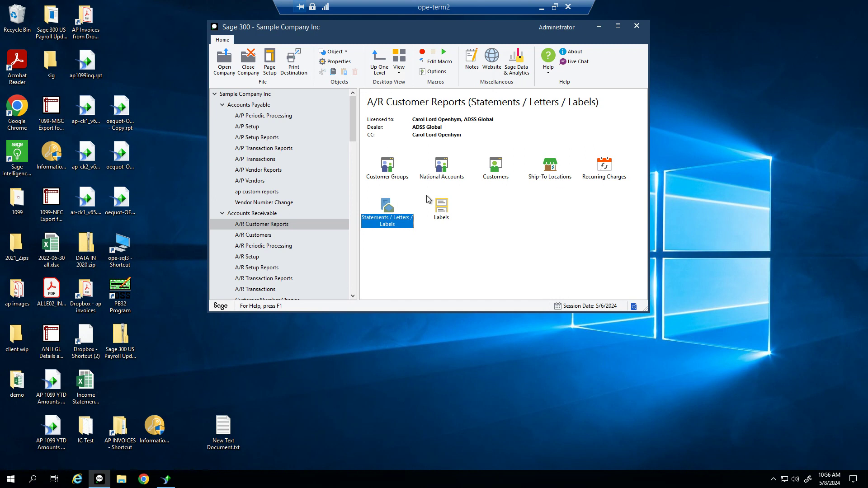
In A/R Periodic Processing, close Create Recurring Charge Batch unprocessed and select Update Recurring Charges
click(271, 215)
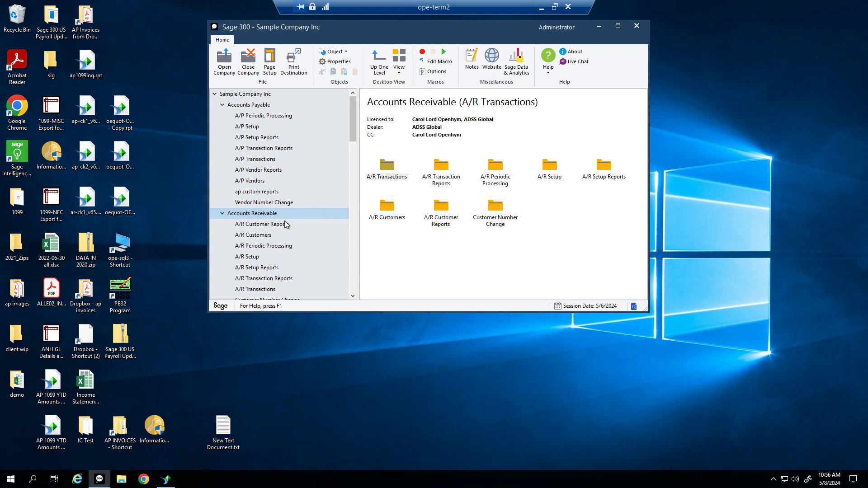
click(259, 246)
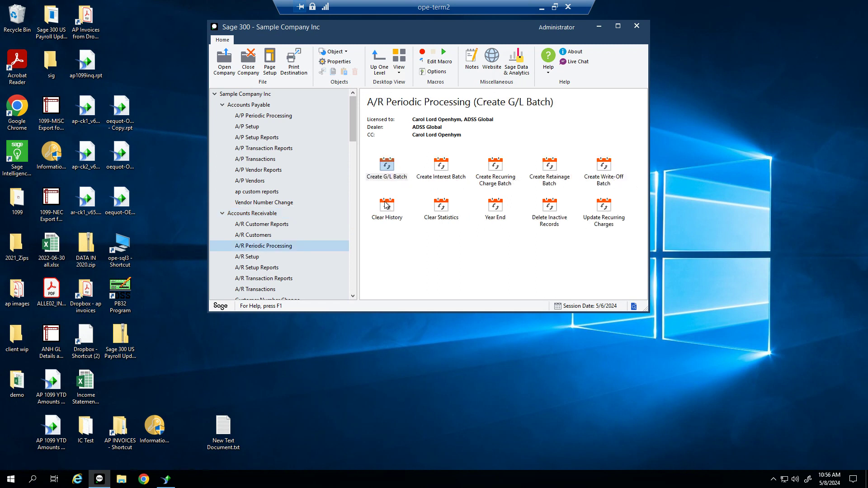
click(504, 185)
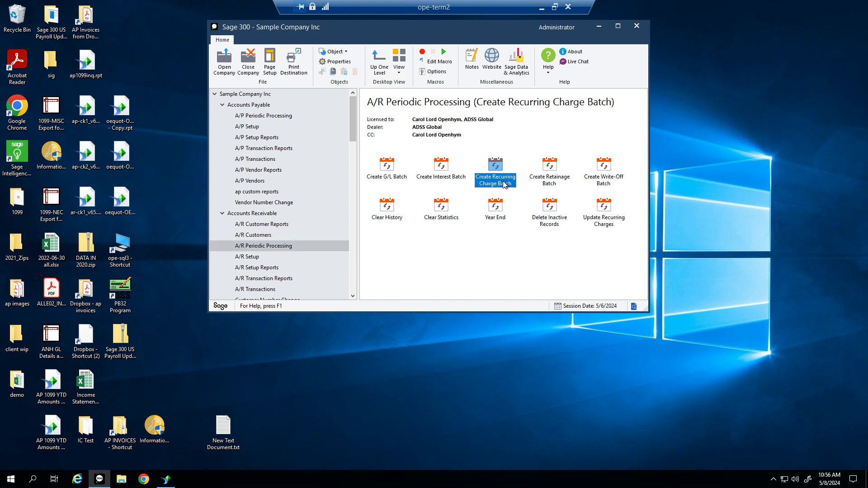
double_click(504, 185)
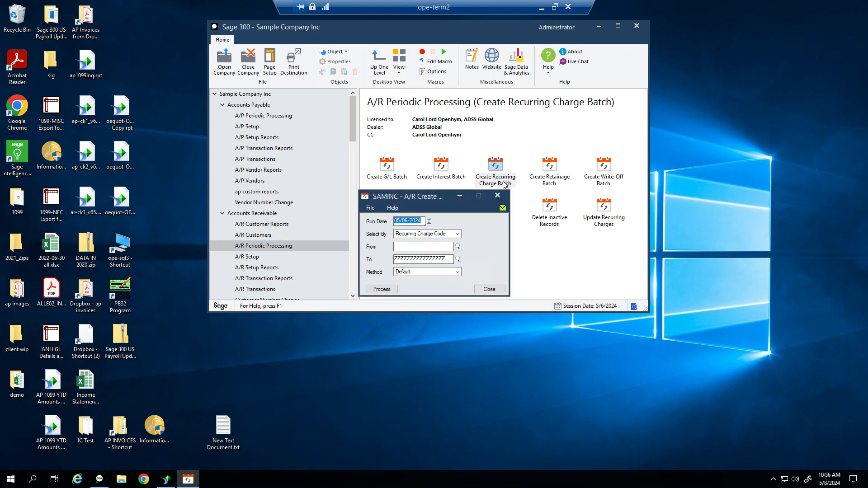
click(414, 247)
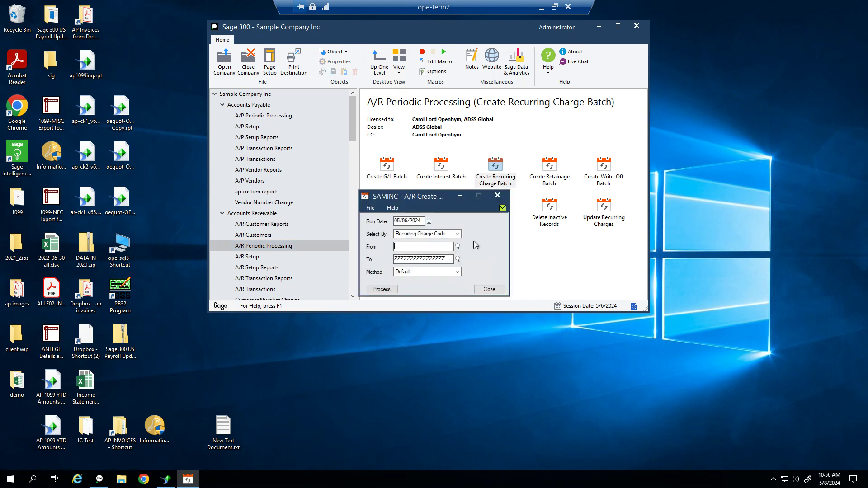
click(499, 290)
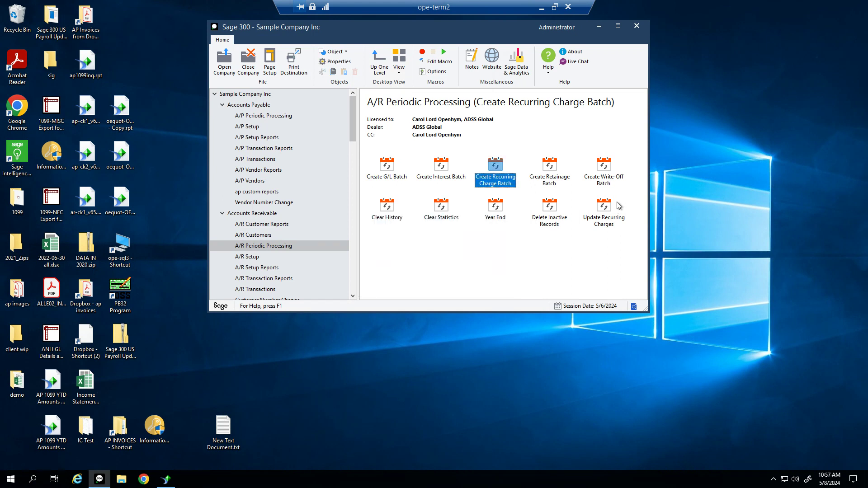
click(604, 220)
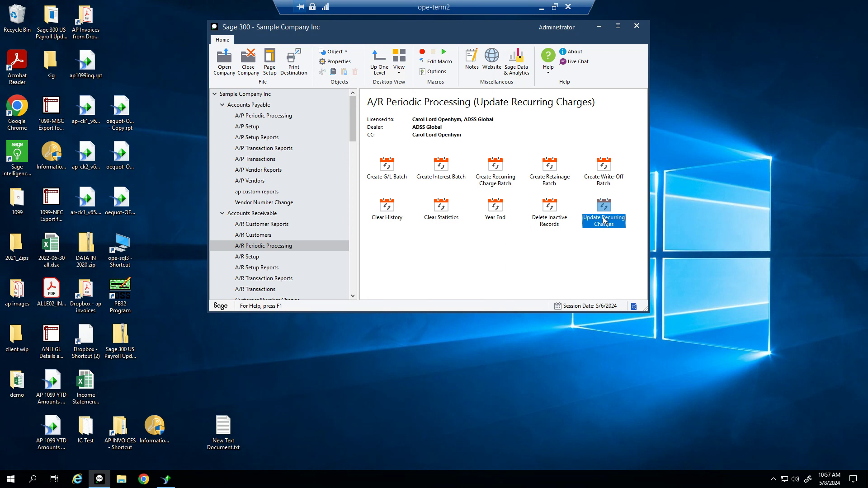
Start an Update Recurring Charges entry for charge RB, changing it by Amount
double_click(604, 220)
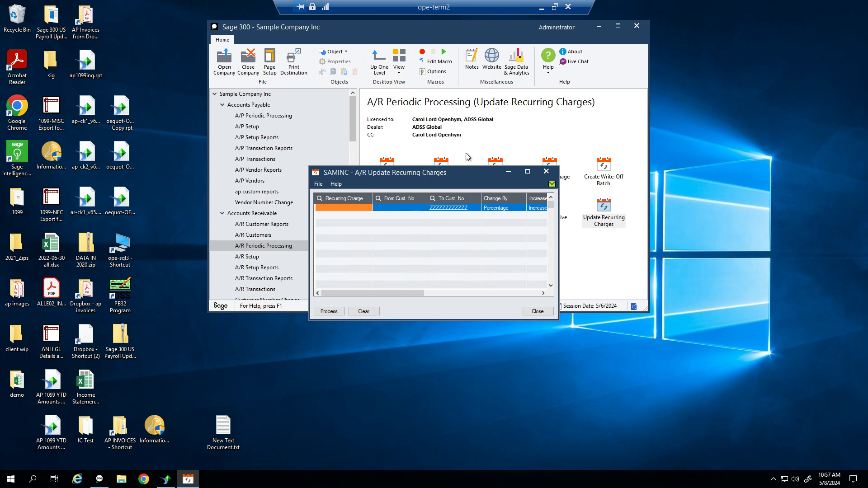
text(RB)
key(Tab)
key(Tab)
key(Tab)
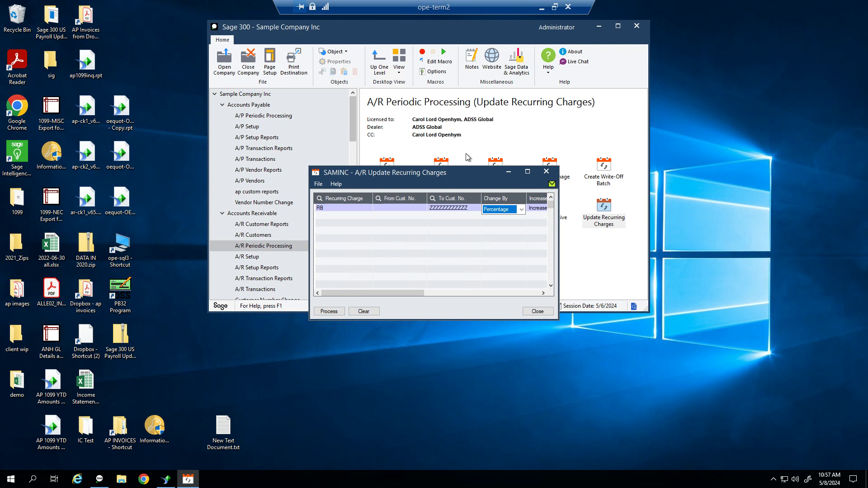
click(521, 209)
click(515, 226)
key(Tab)
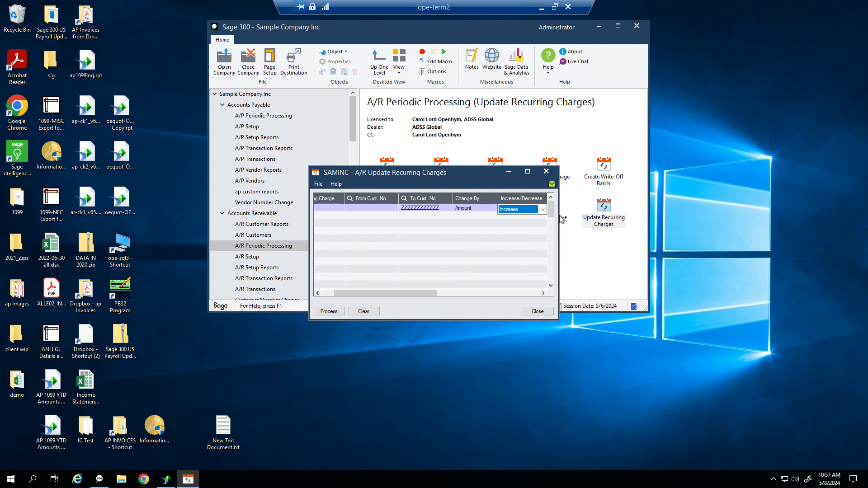
Enter a 25.00 increase in distribution amount, process the update, and close the window
click(521, 176)
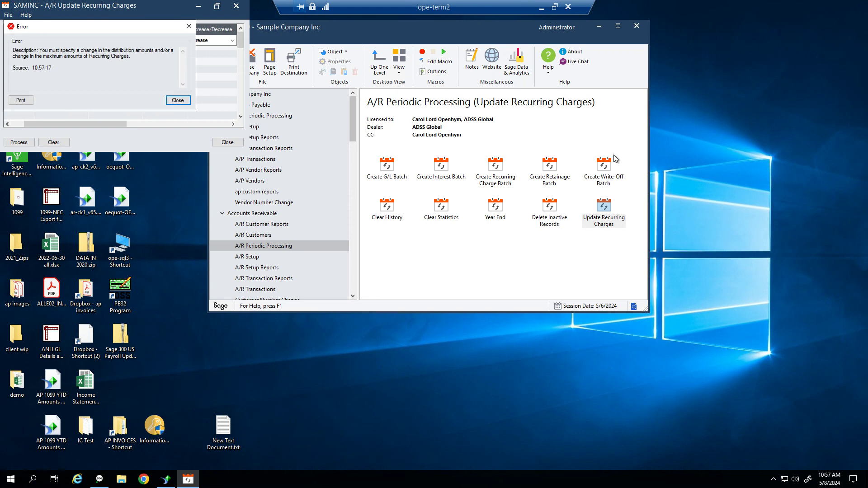
click(190, 103)
key(Tab)
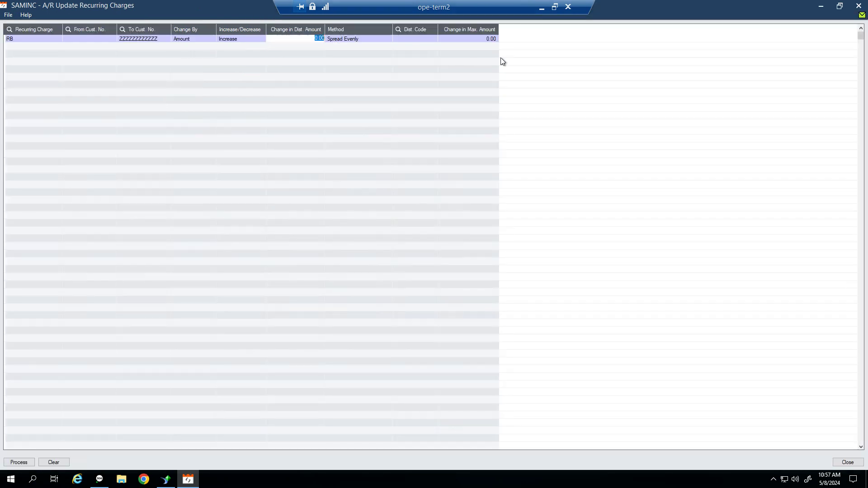
text(25)
key(Tab)
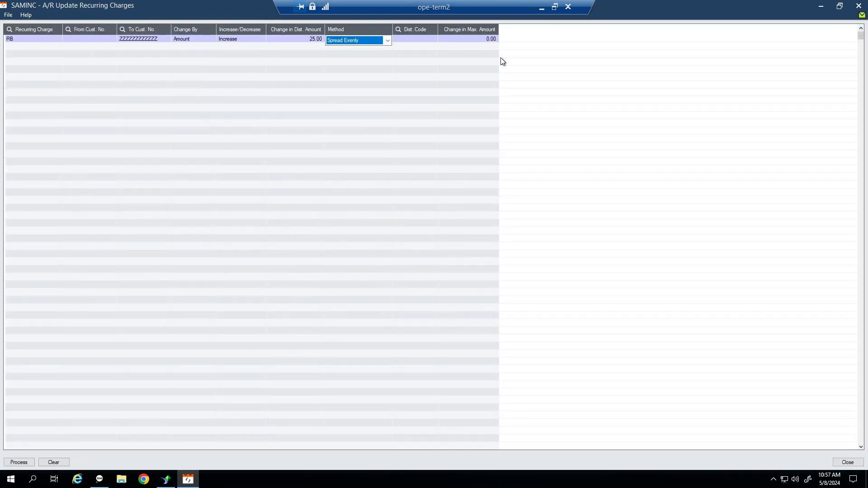
click(19, 463)
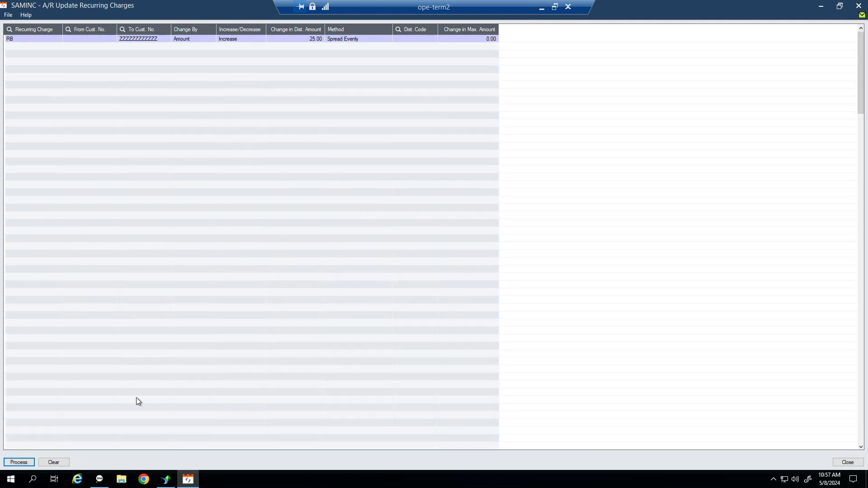
click(856, 7)
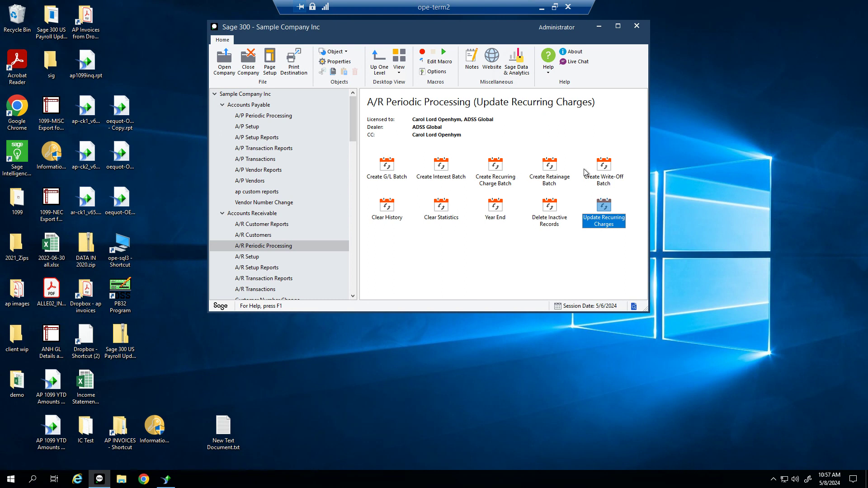
Set the write-off batch criteria: All Transactions, 700 days outstanding, amounts -50.00 to 50.00
double_click(598, 176)
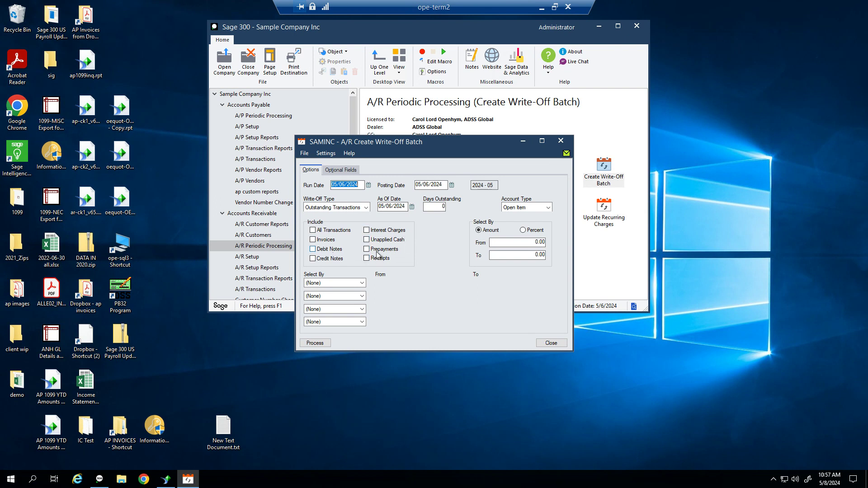
click(313, 231)
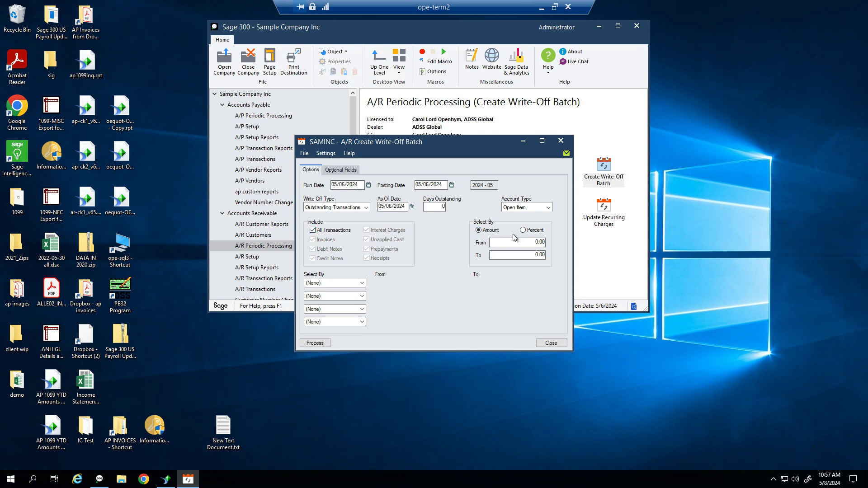
click(442, 207)
key(Tab)
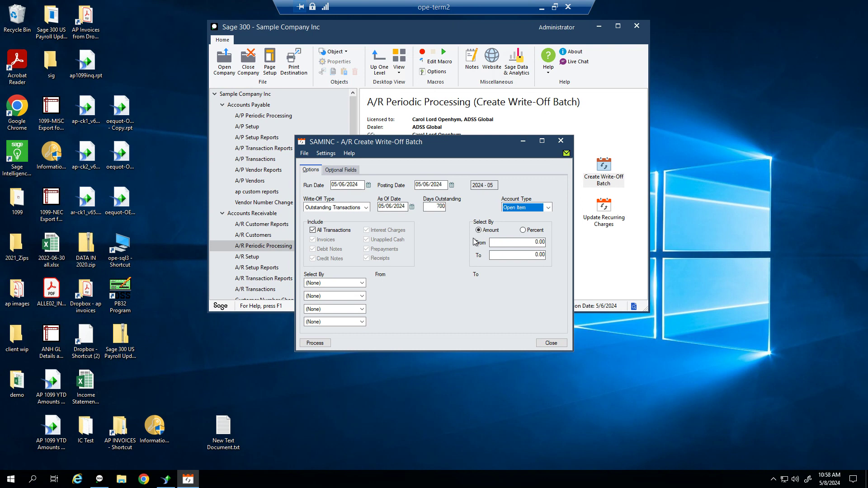
key(Tab)
key(Tab)
key(Tab)
text(0)
key(Tab)
text(50)
key(Tab)
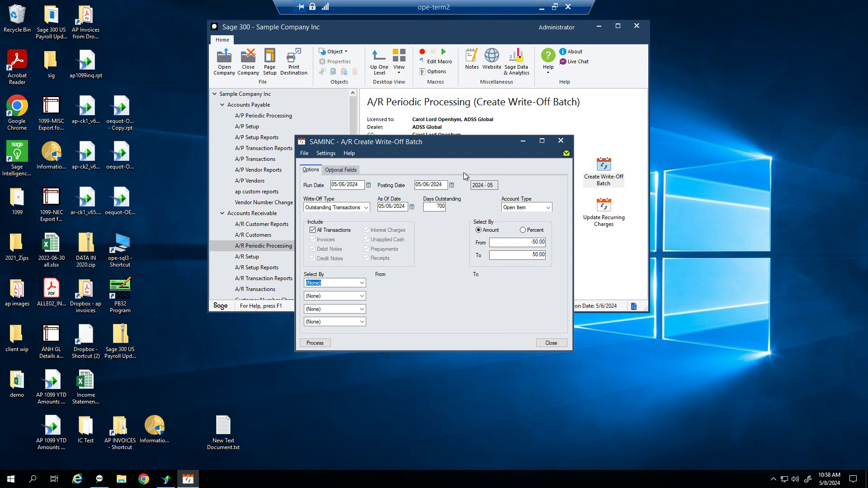
Process the write-off, creating 7 adjustments in batch 7, and close the window
click(315, 343)
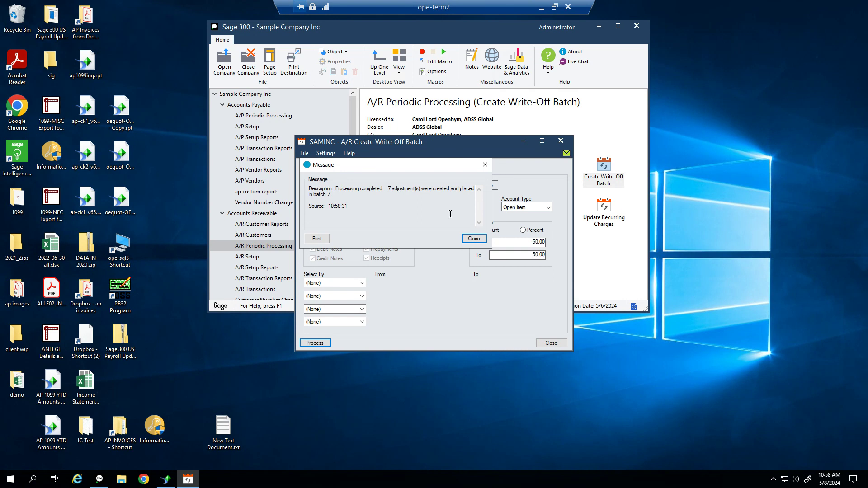
click(480, 241)
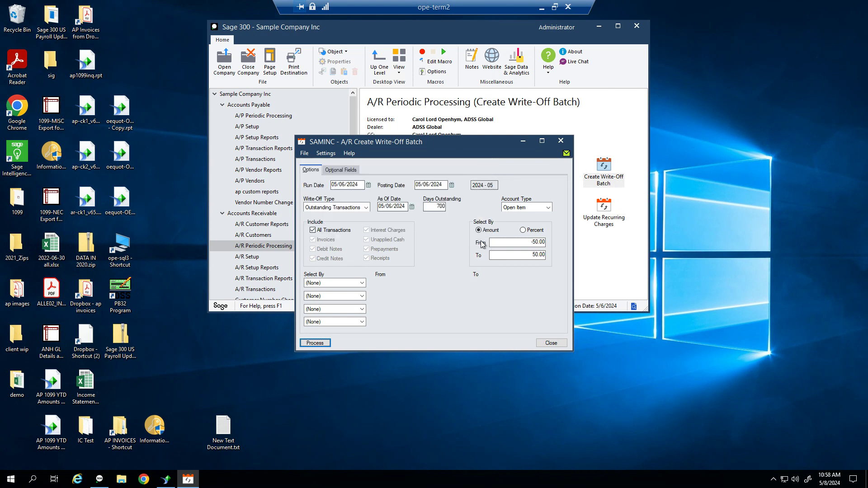
click(549, 343)
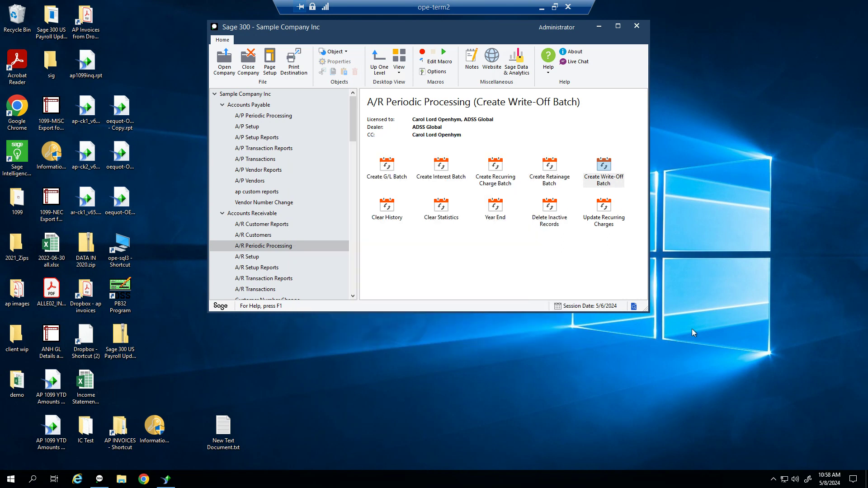
Open the Adjustment Batch List under Accounts Receivable > A/R Transactions
click(263, 216)
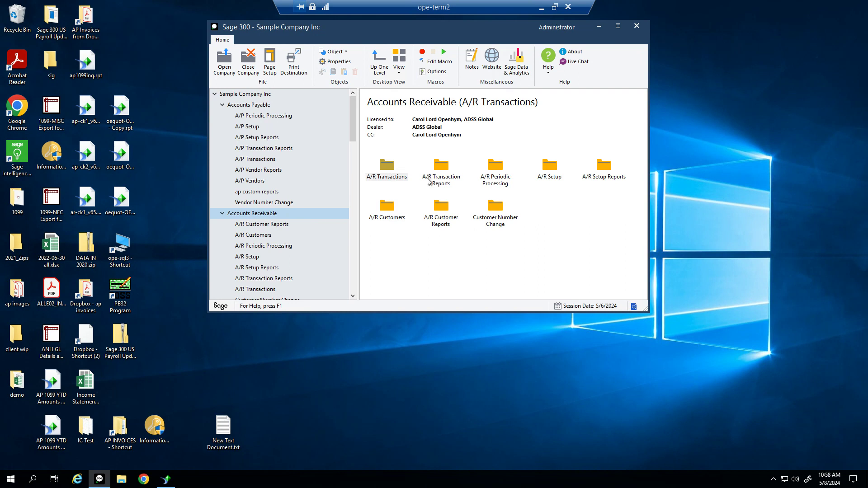
double_click(394, 179)
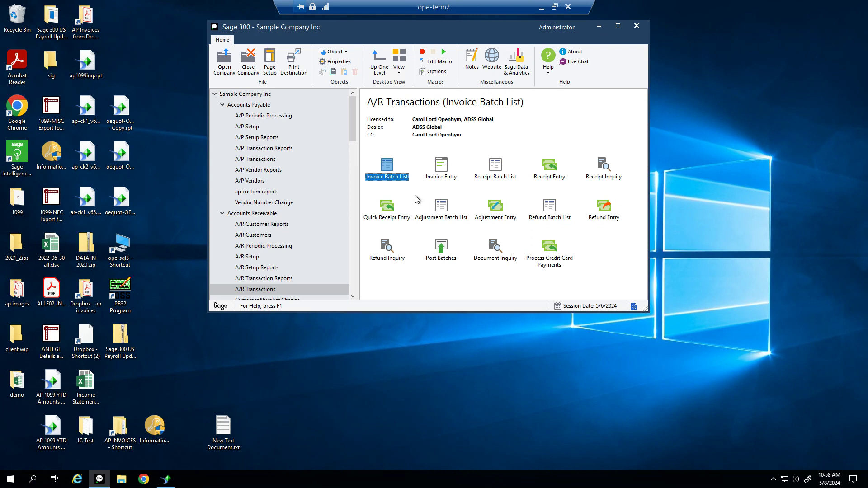
double_click(443, 218)
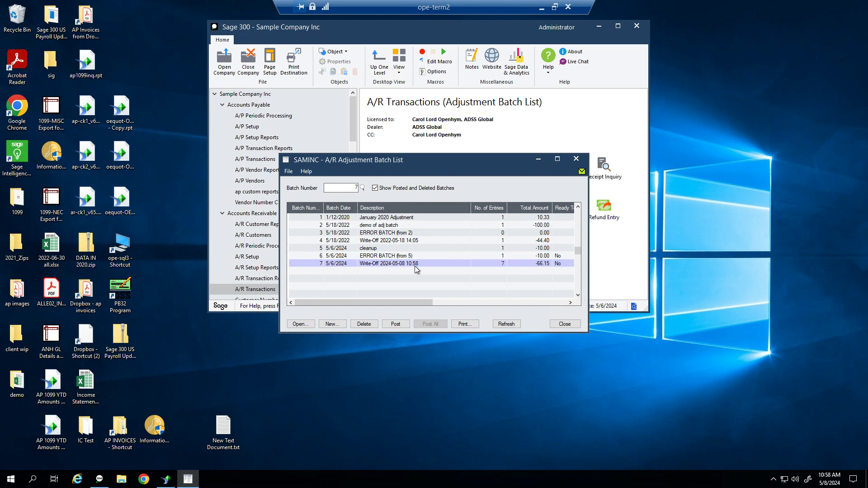
In write-off batch 7, delete entry 2, the 50.00 write-off for customer 1200
double_click(416, 268)
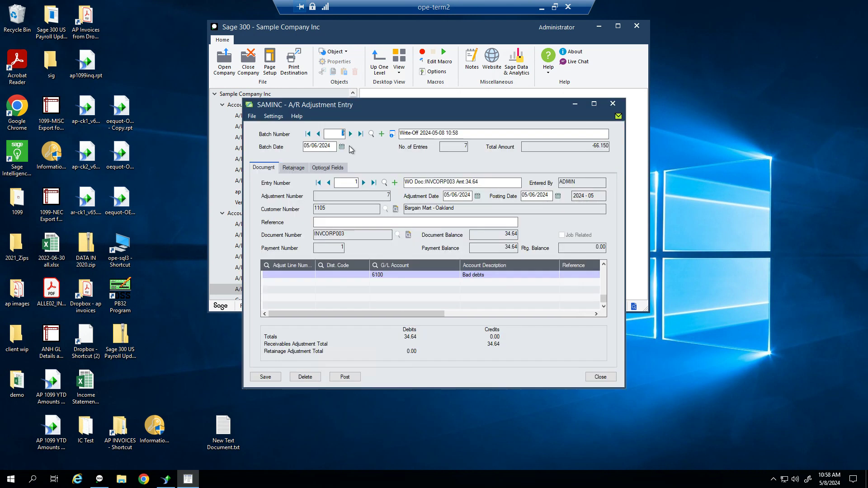
click(363, 185)
click(363, 182)
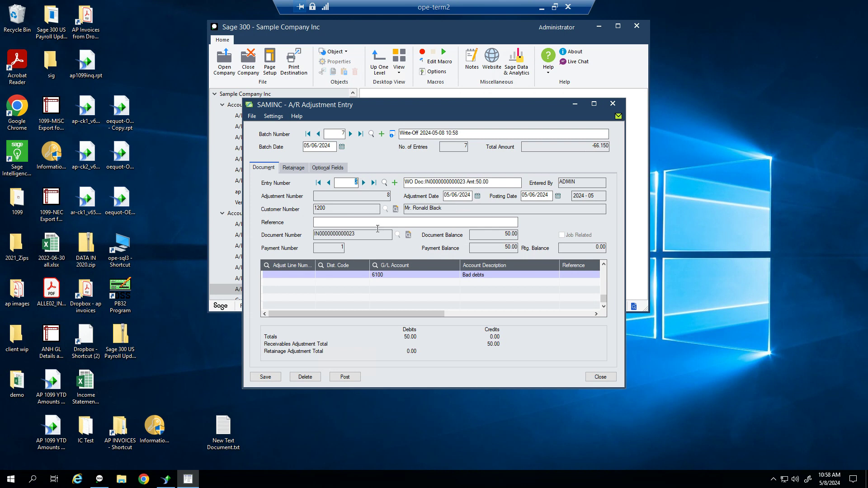
click(314, 378)
click(439, 271)
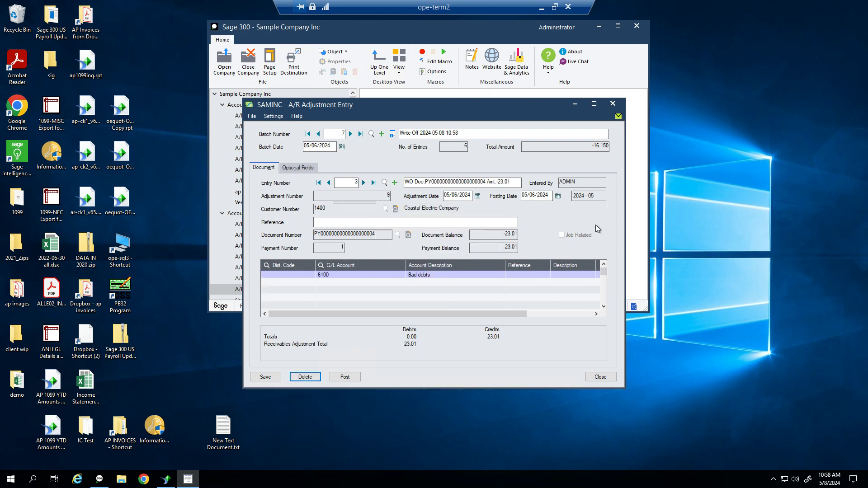
click(363, 183)
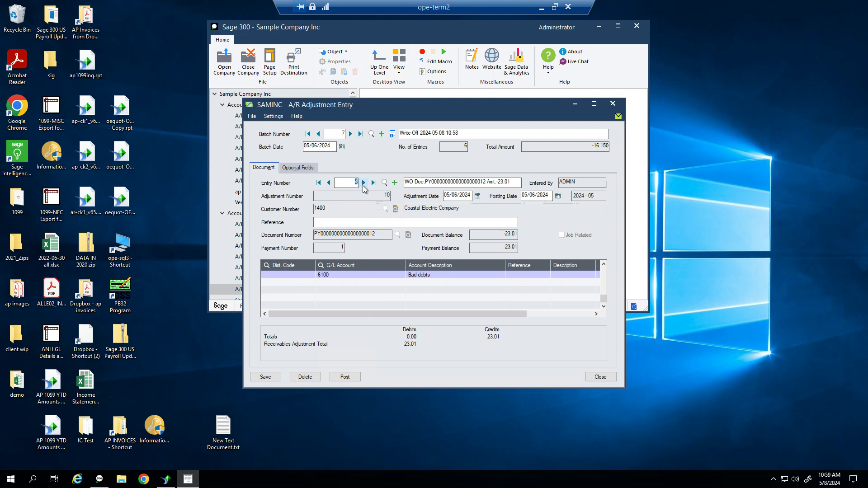
Post the six-entry write-off batch despite it not being ready, then close Adjustment Entry
click(345, 376)
click(477, 273)
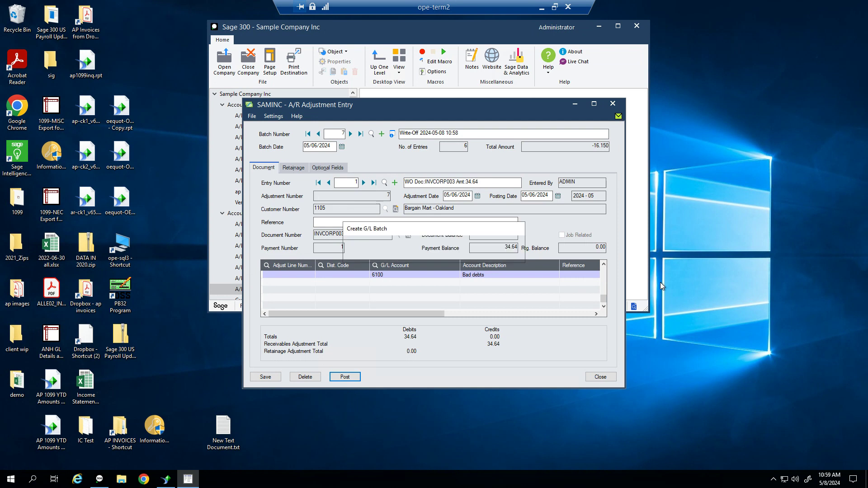
click(429, 265)
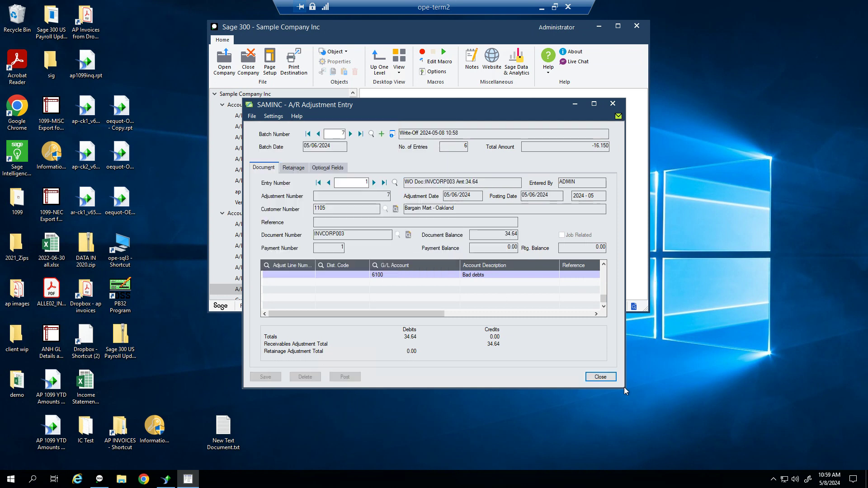
click(600, 376)
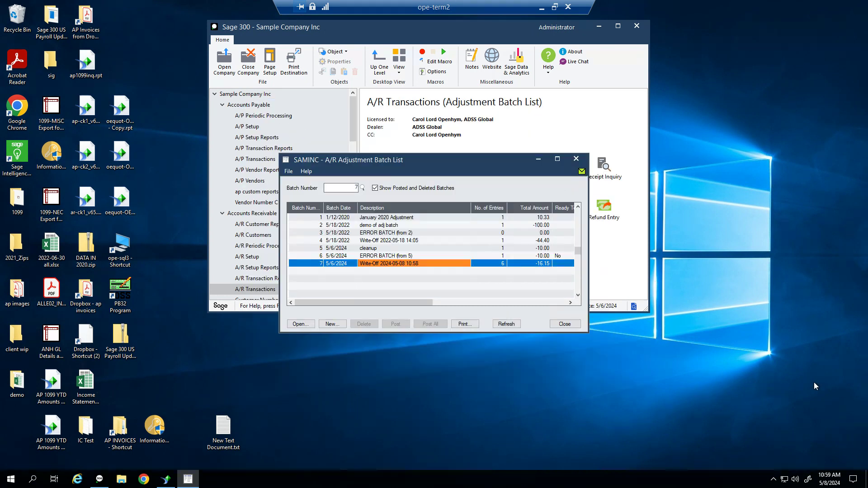
Close the batch list and open the Aged Trial Balance report from A/R Transaction Reports
click(564, 324)
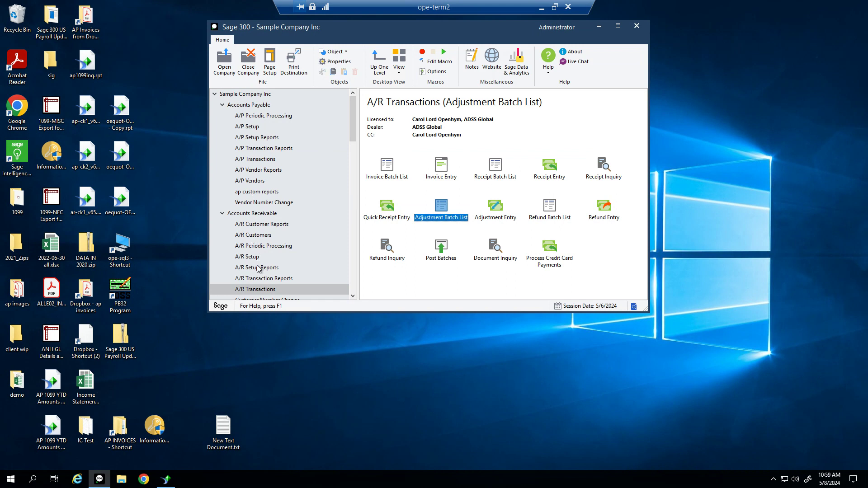
click(269, 278)
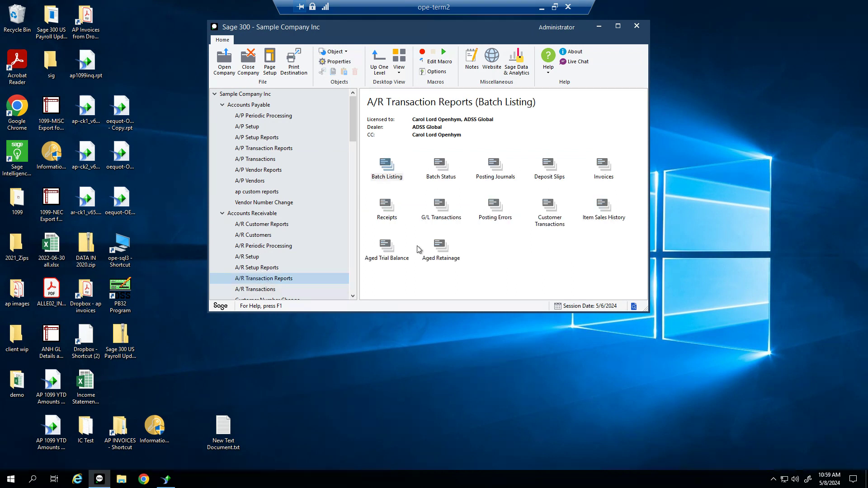
double_click(394, 255)
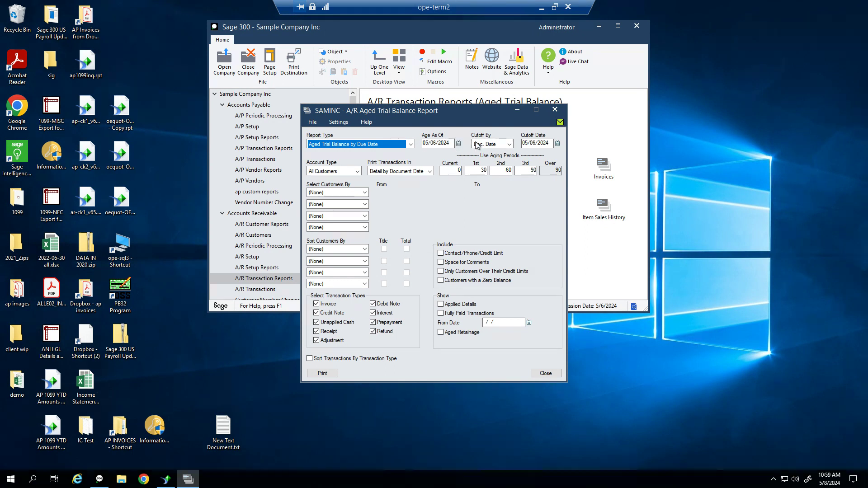
Set the aged trial balance cutoff to Posting Date 04/30/2024 and print it
click(502, 146)
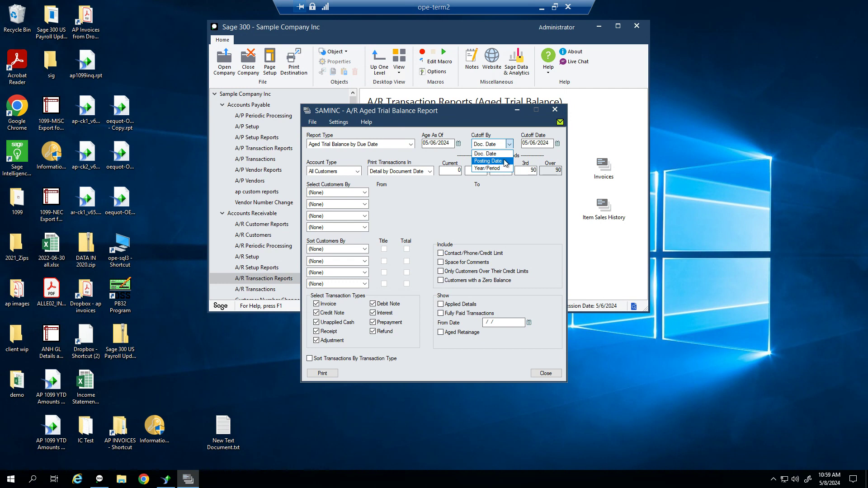
click(506, 161)
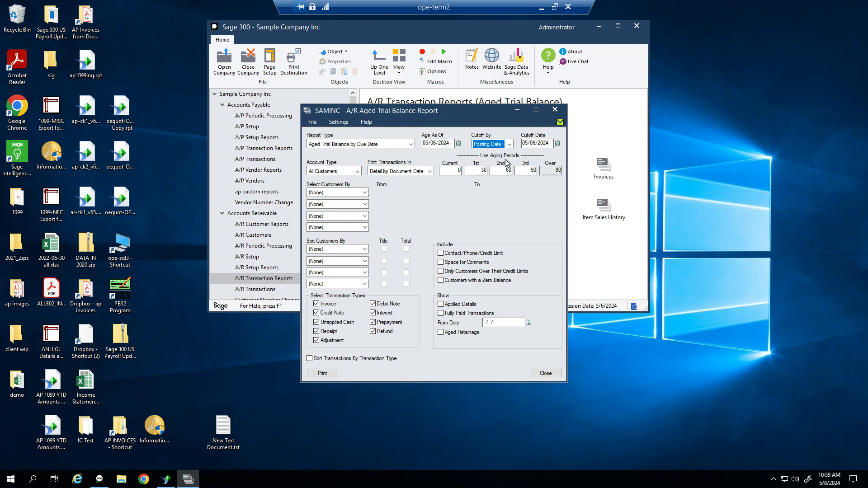
click(508, 145)
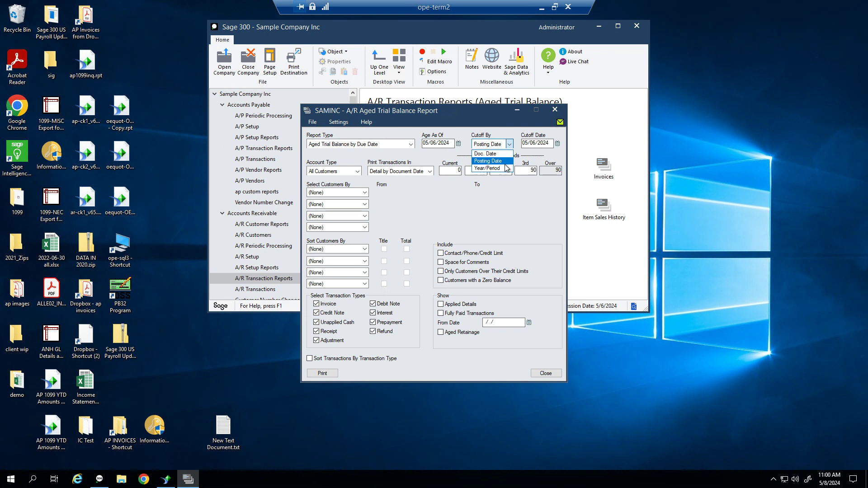
click(505, 163)
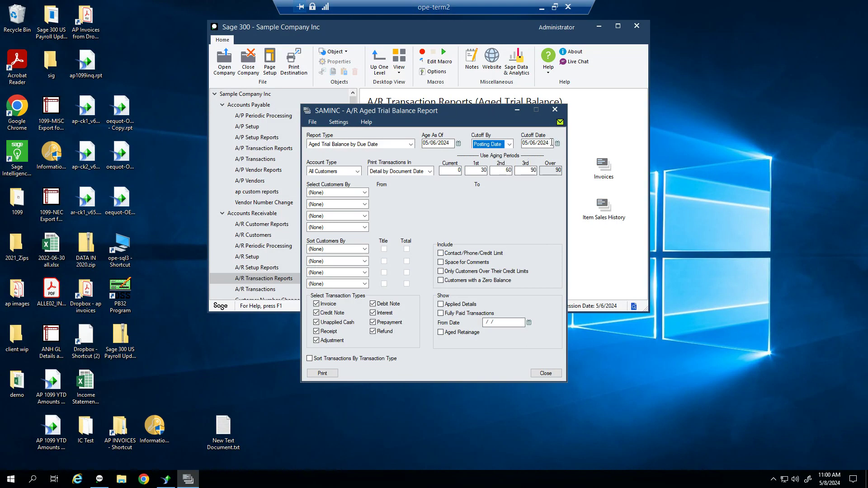
click(551, 141)
text(04/30/2024)
key(Tab)
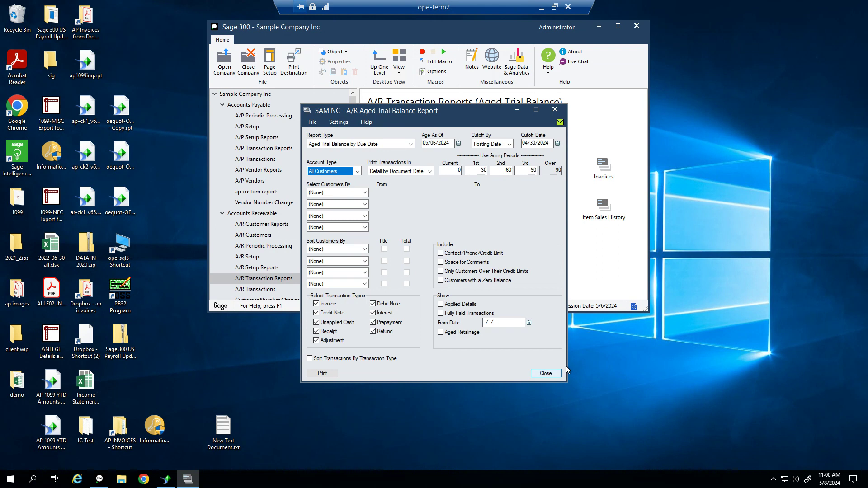
click(322, 371)
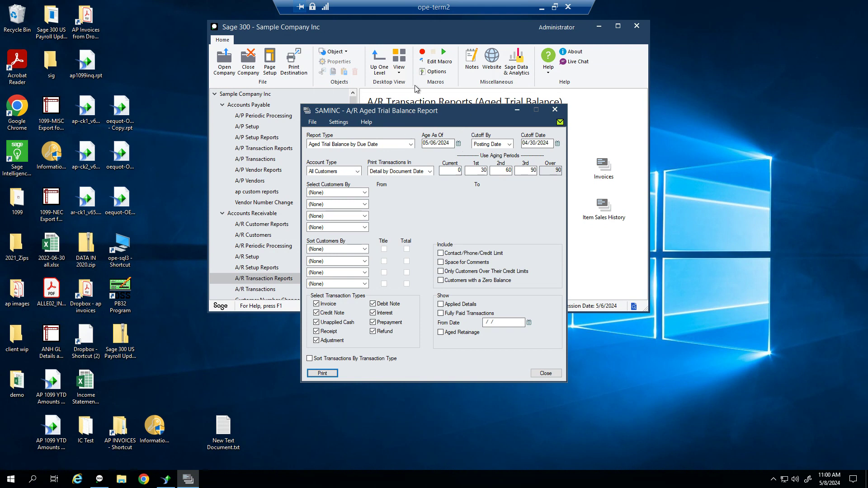
Generate the aged trial balance preview, then close it and the Aged Trial Balance settings
click(323, 373)
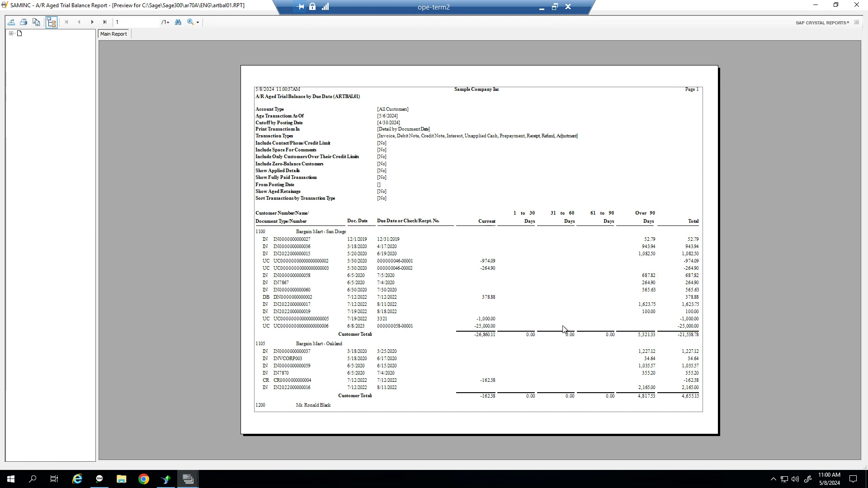
click(857, 9)
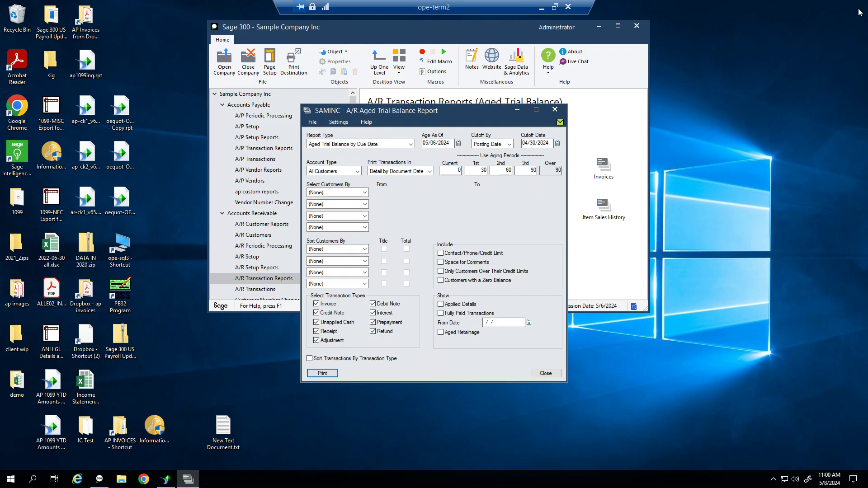
click(545, 375)
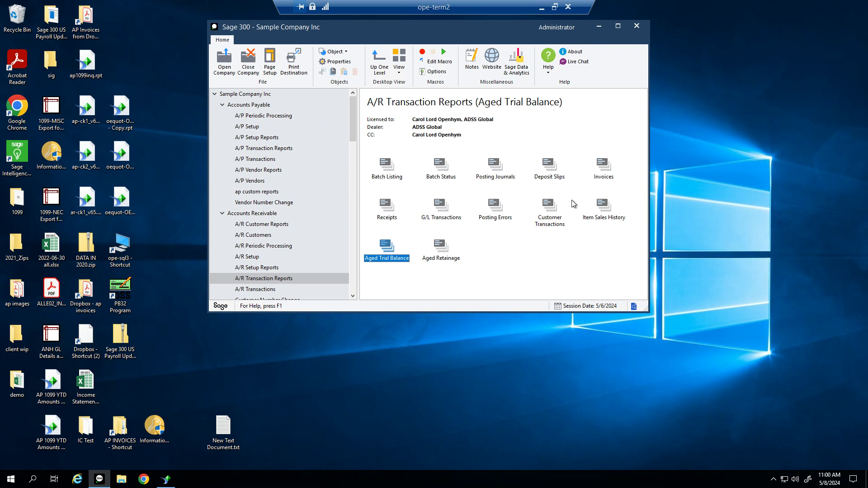
Open the Customer Transactions report, selecting by Customer Number from 1200 to 1200
double_click(552, 221)
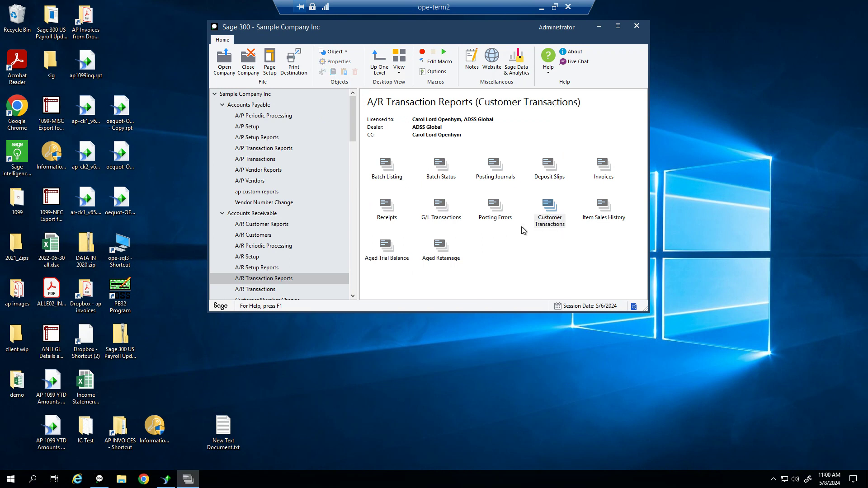
click(333, 190)
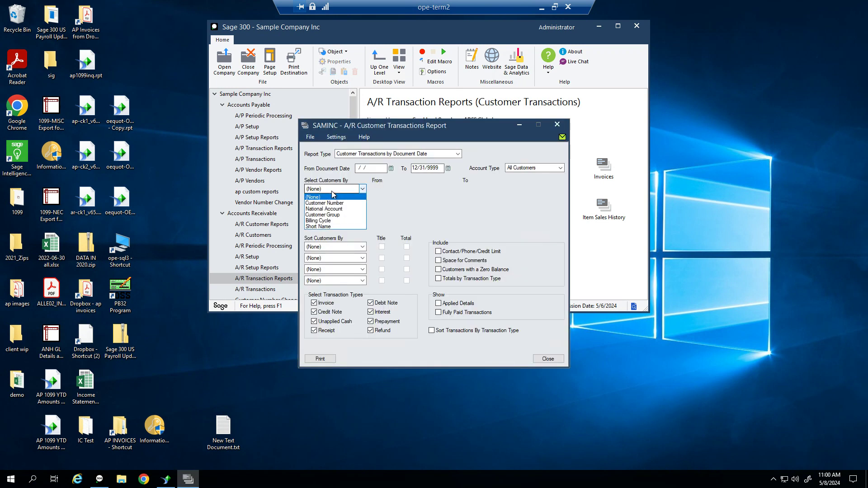
click(324, 203)
click(430, 189)
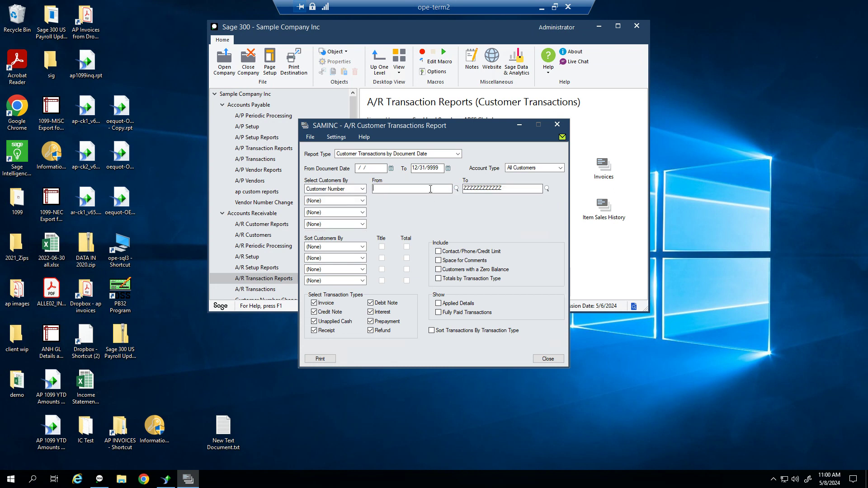
text(1200)
key(Tab)
text(12)
key(Tab)
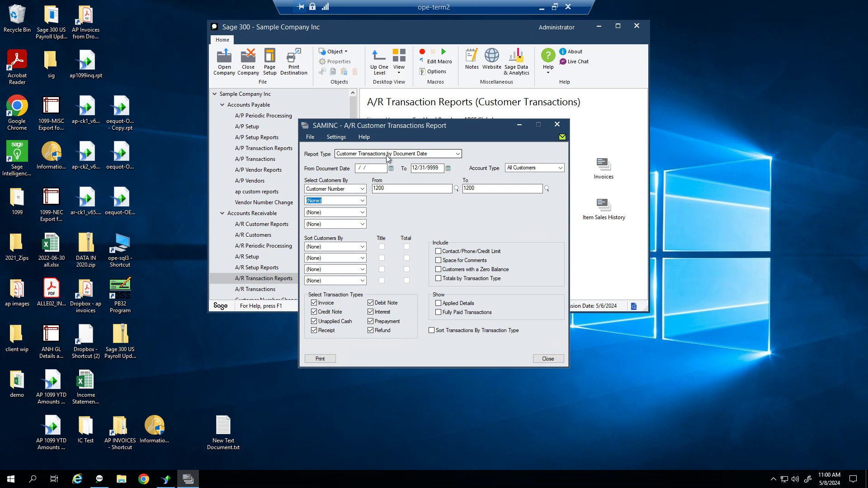
click(374, 169)
drag(374, 169, 442, 166)
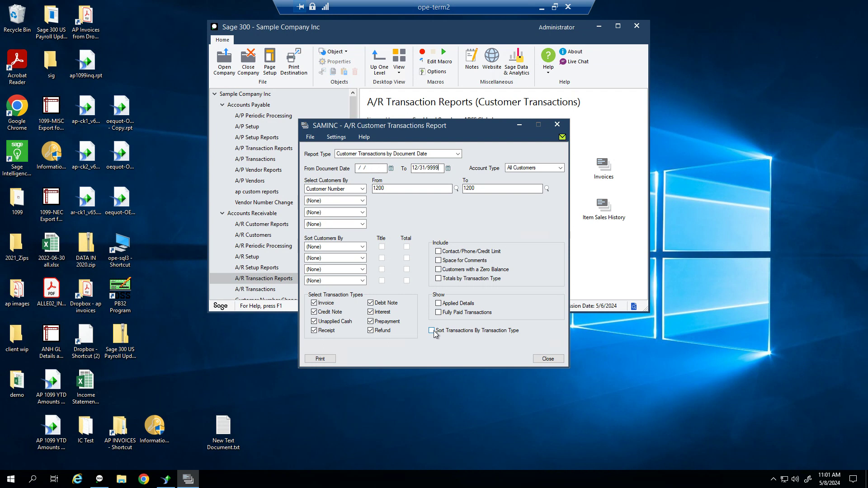
Generate the customer 1200 transactions preview, check both pages (total -292,881.80), then close it
click(329, 359)
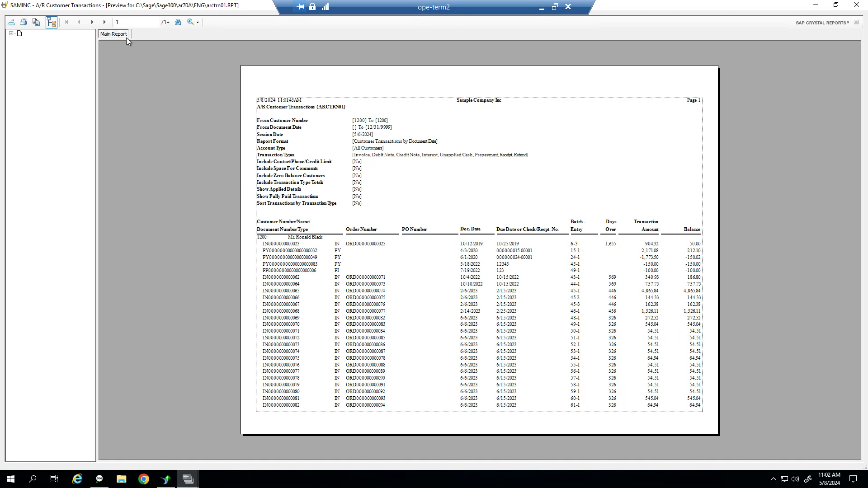
click(91, 23)
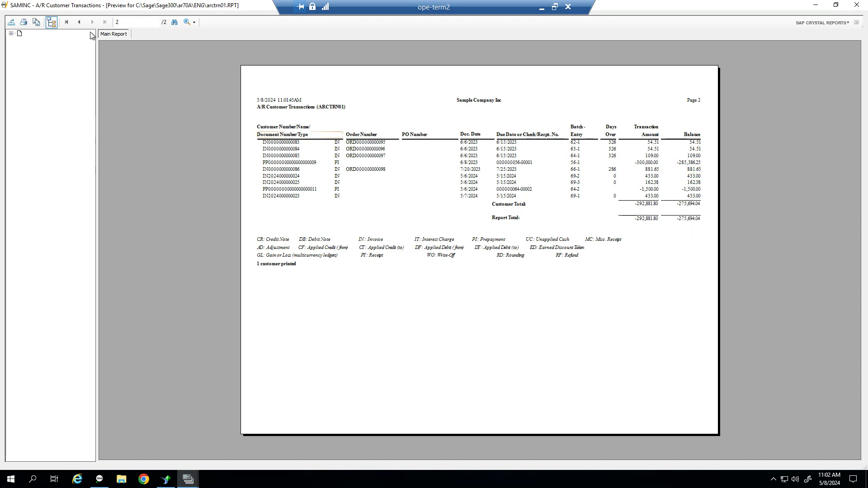
click(79, 22)
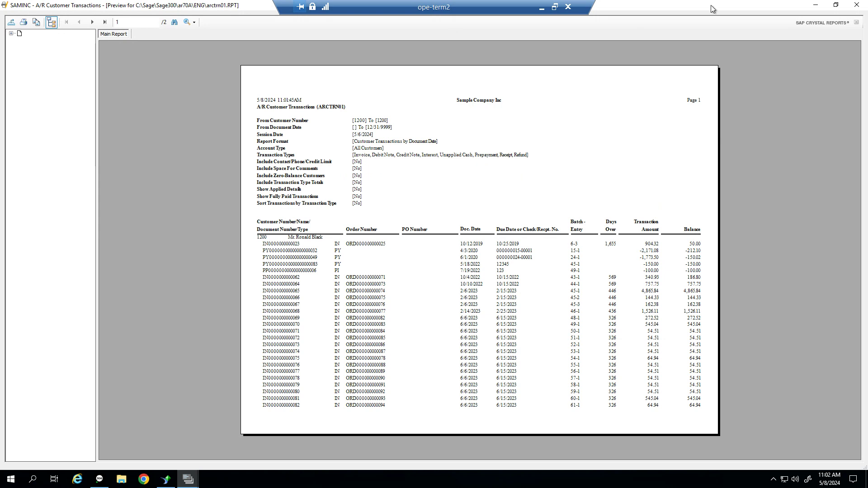
click(857, 6)
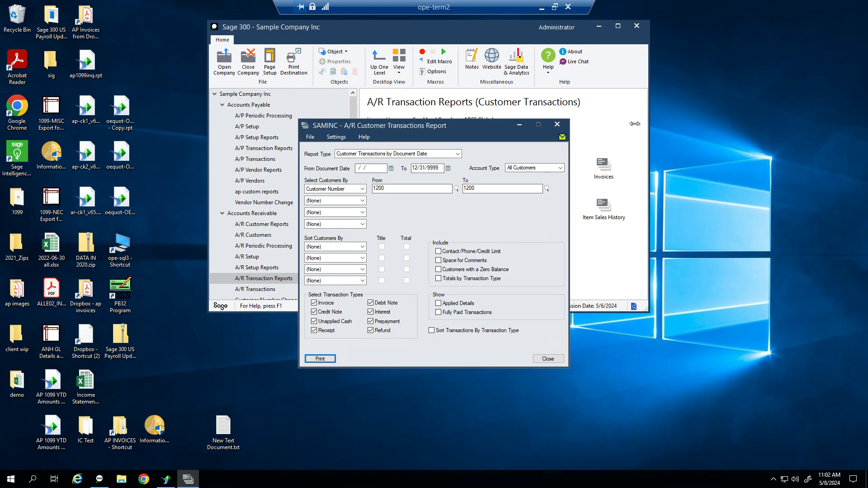
Close the A/R Customer Transactions Report dialog and move the Sage 300 window slightly lower
click(558, 122)
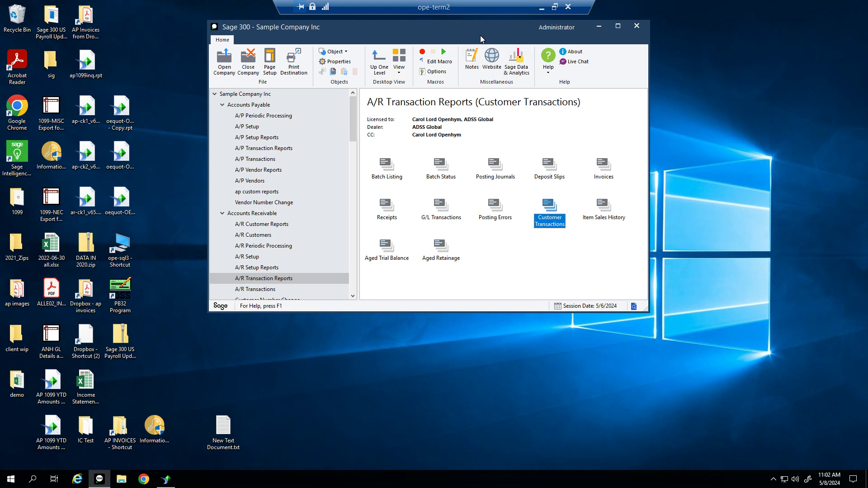
drag(476, 24, 481, 43)
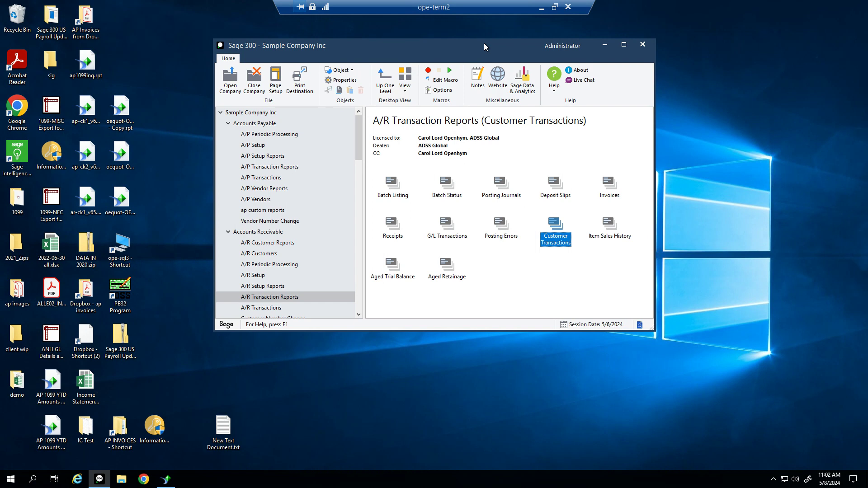